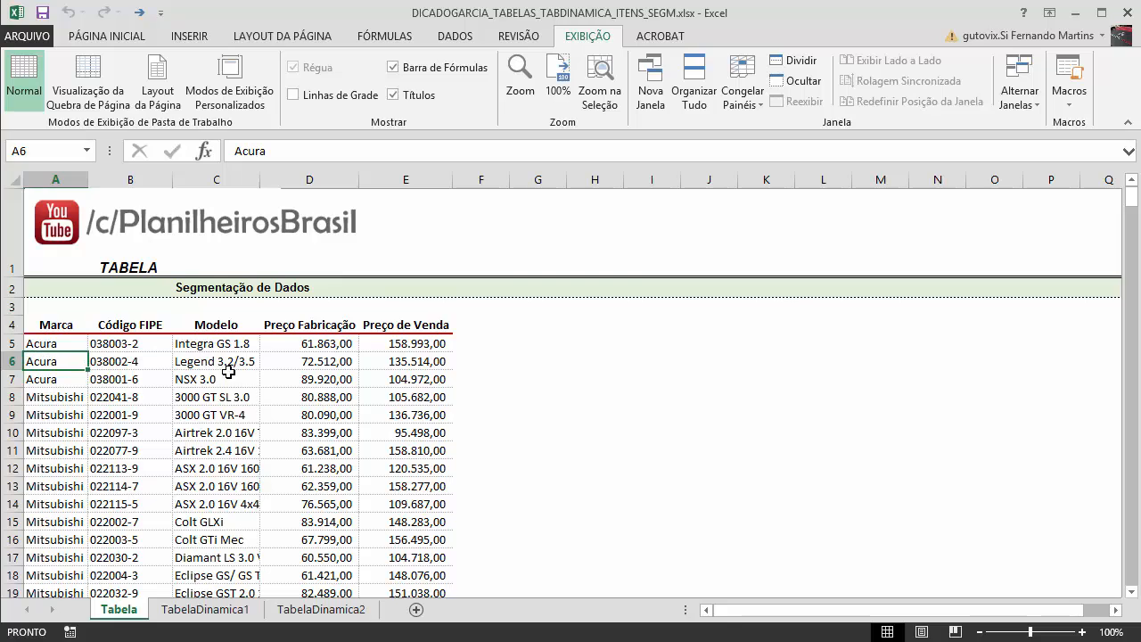
click(220, 347)
click(310, 350)
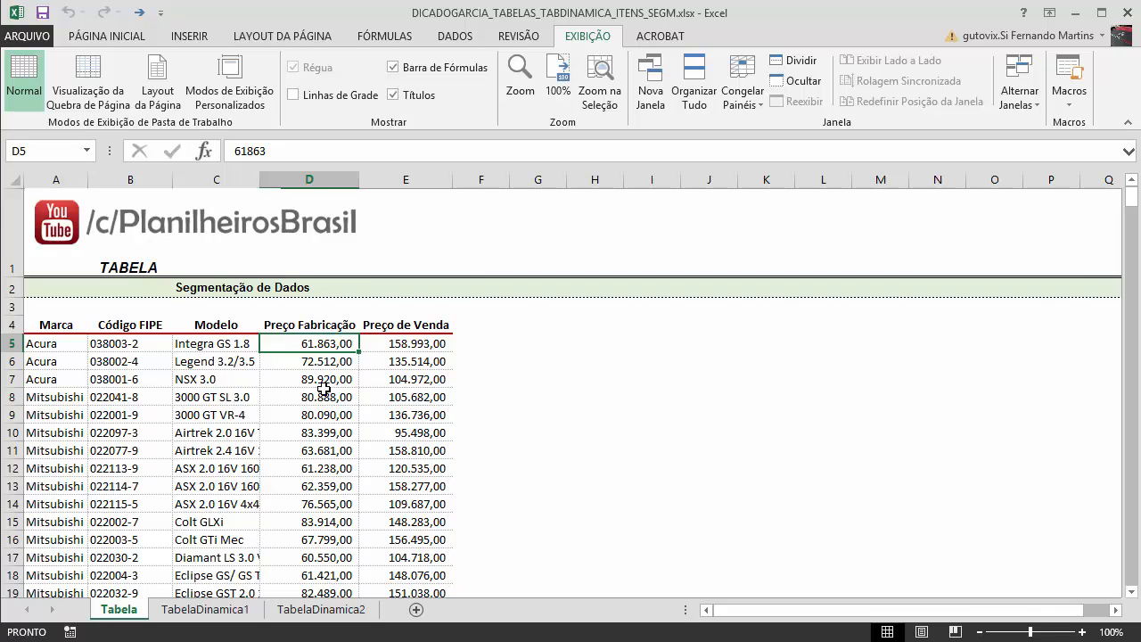
click(197, 381)
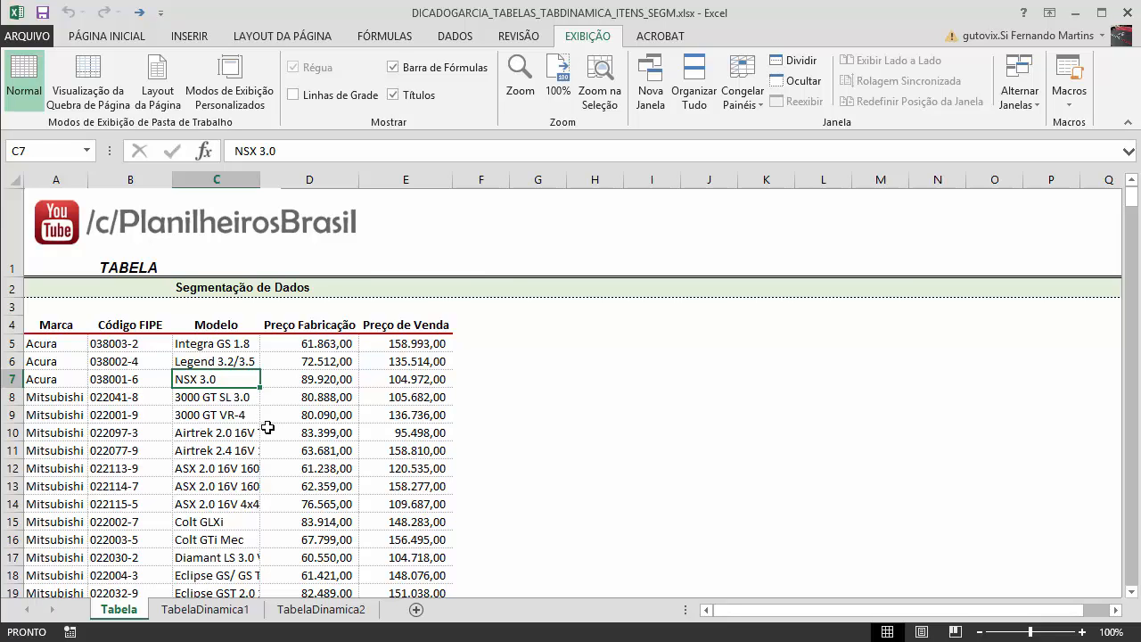
click(535, 413)
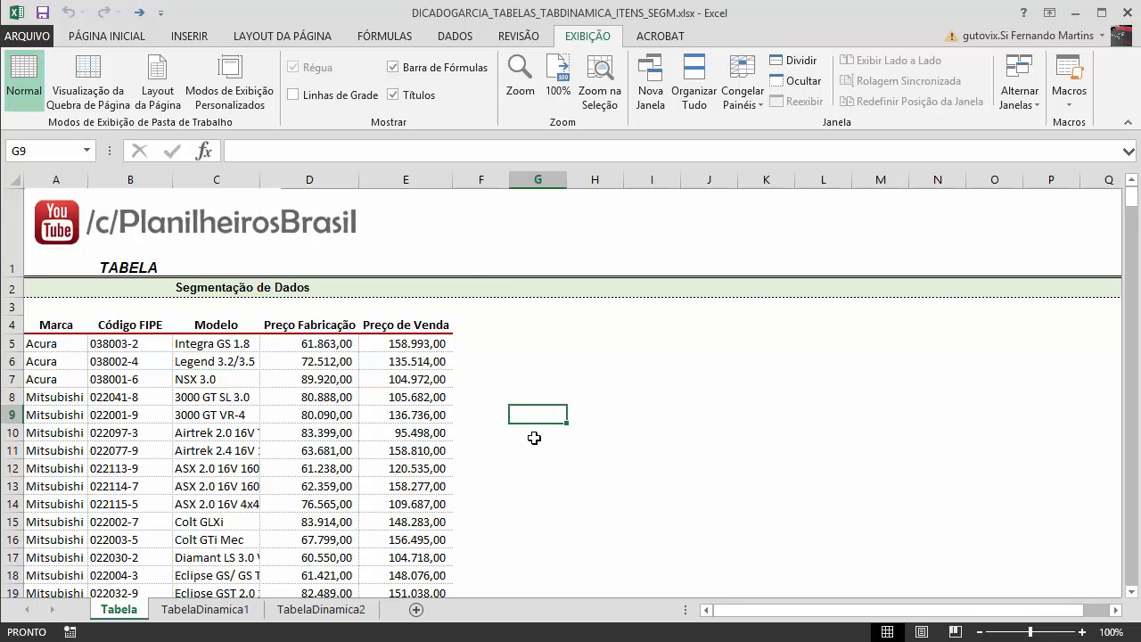
click(421, 460)
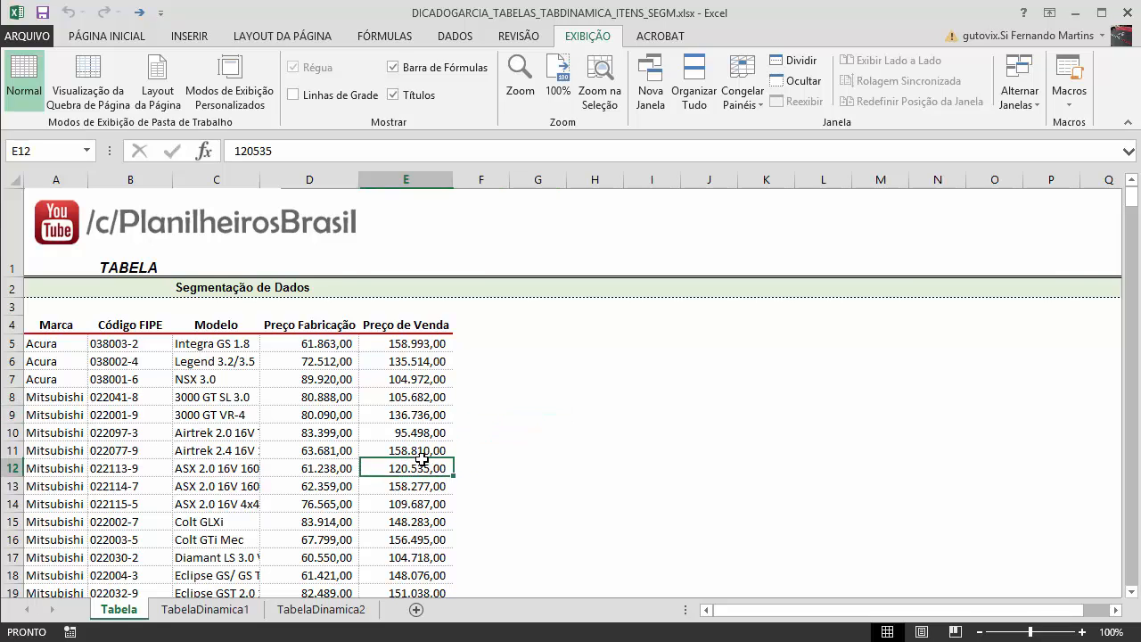
click(146, 430)
click(187, 448)
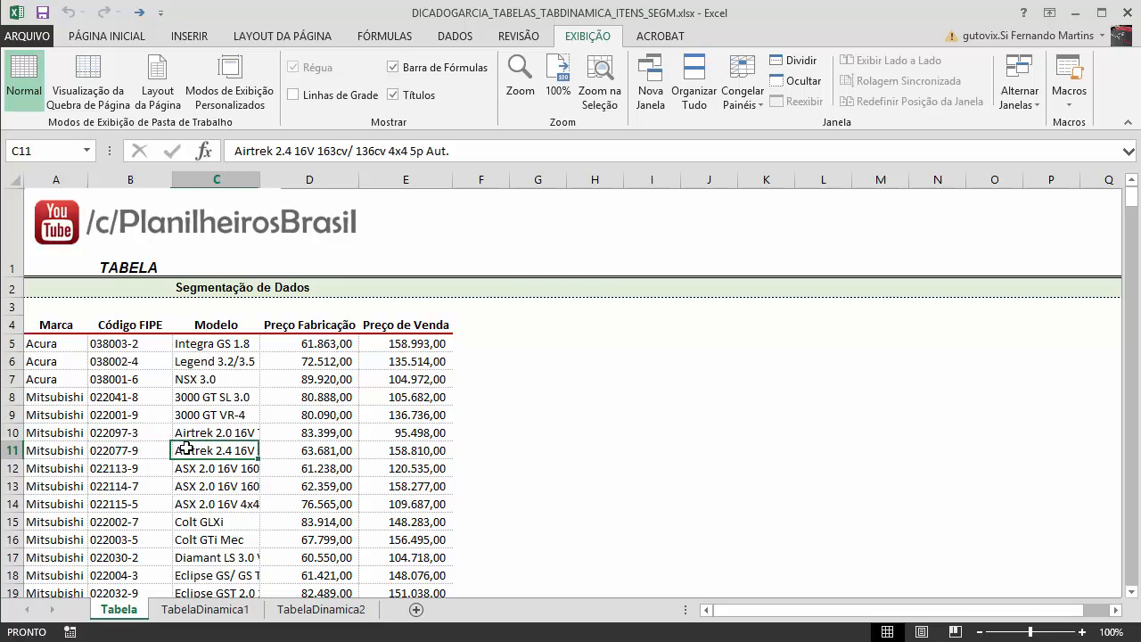
Convert the range A4:E423 on the Tabela sheet into a table whose first row holds the headers
click(61, 326)
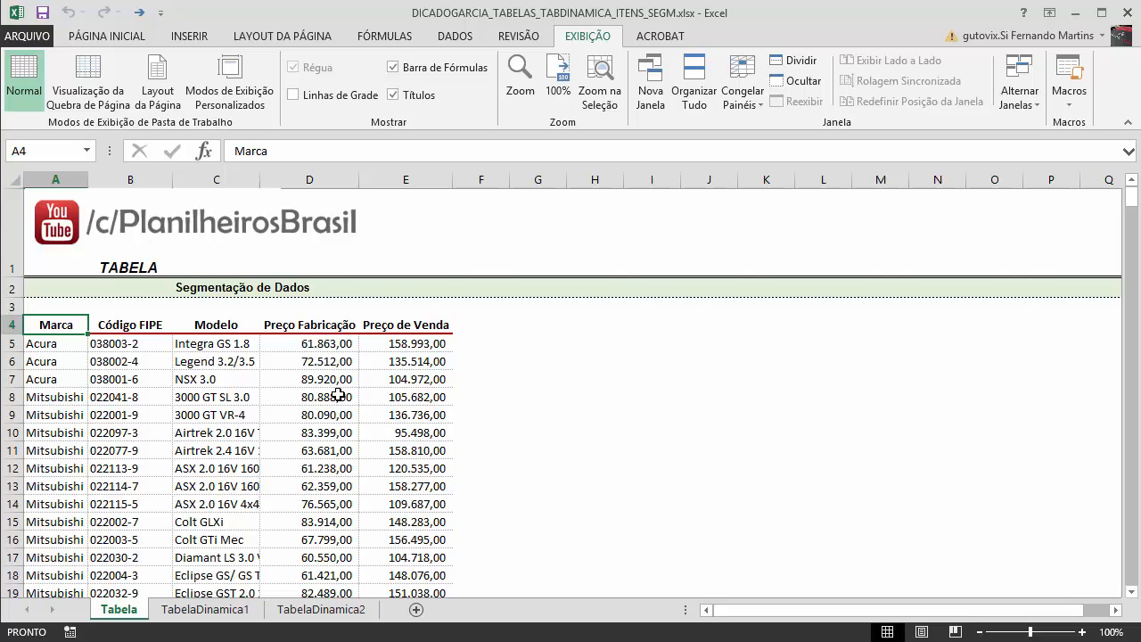
key(ctrl+shift+Right)
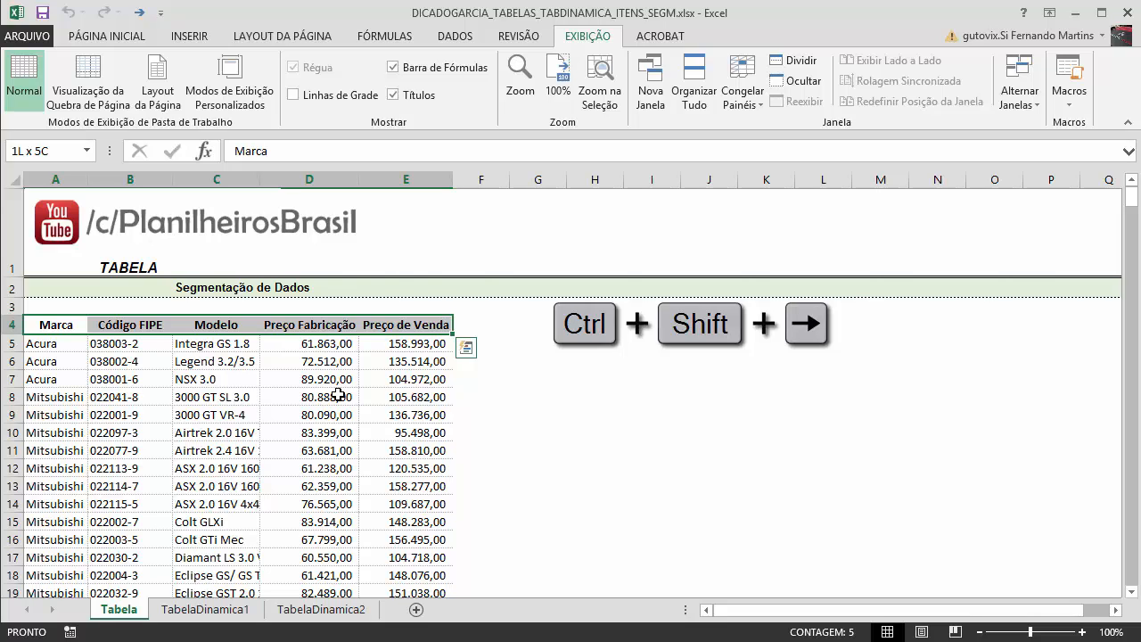
key(ctrl+shift+Down)
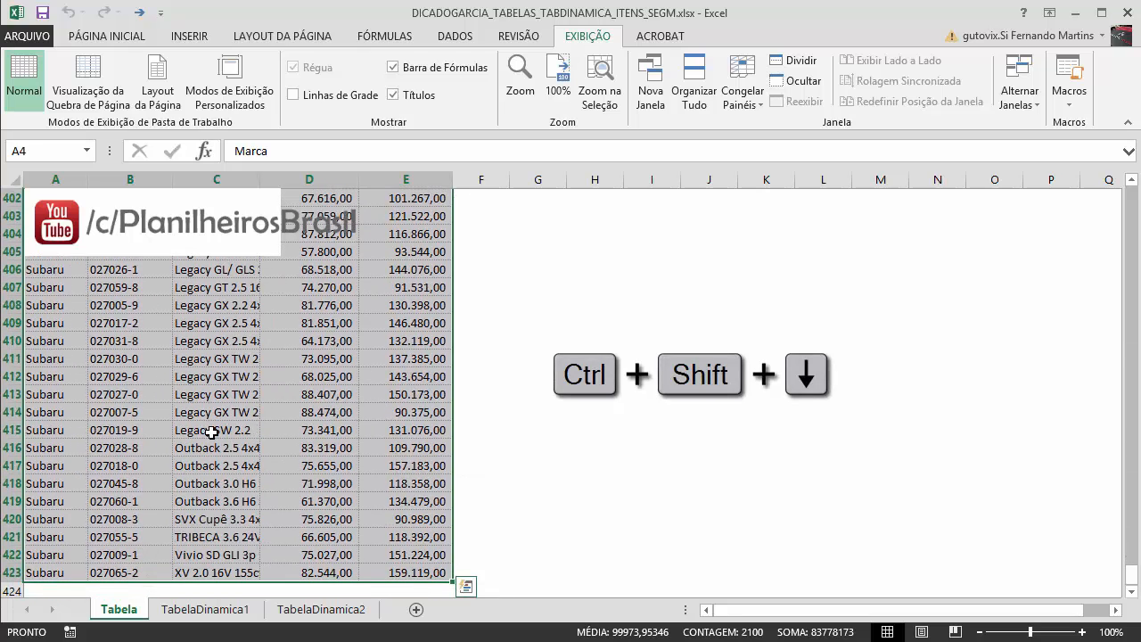
drag(1130, 575, 1130, 194)
click(195, 37)
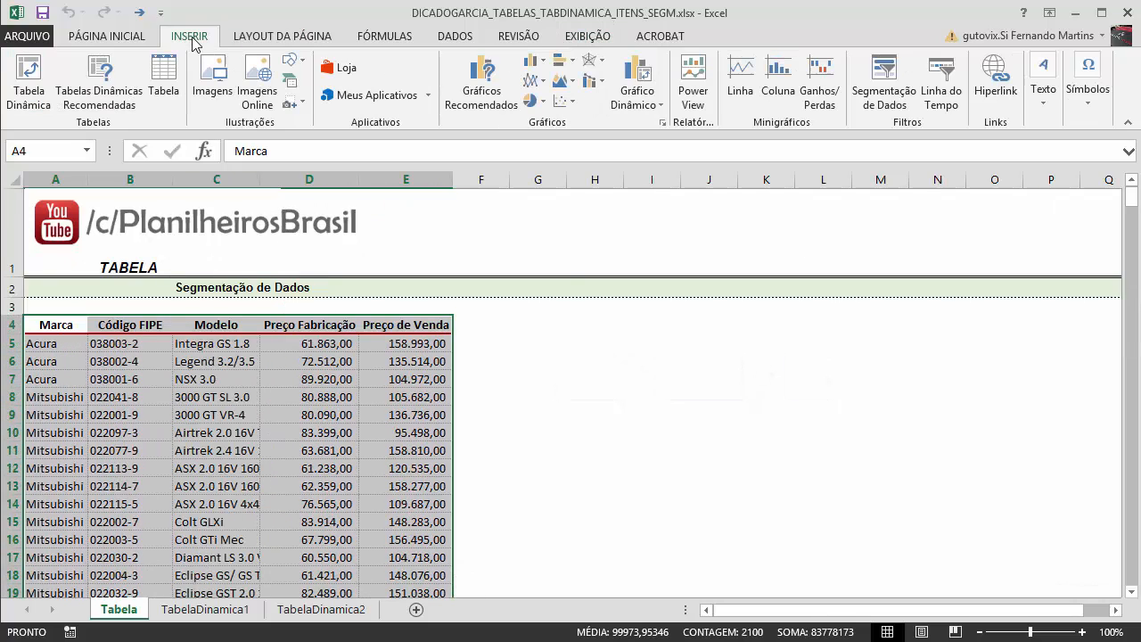
click(165, 86)
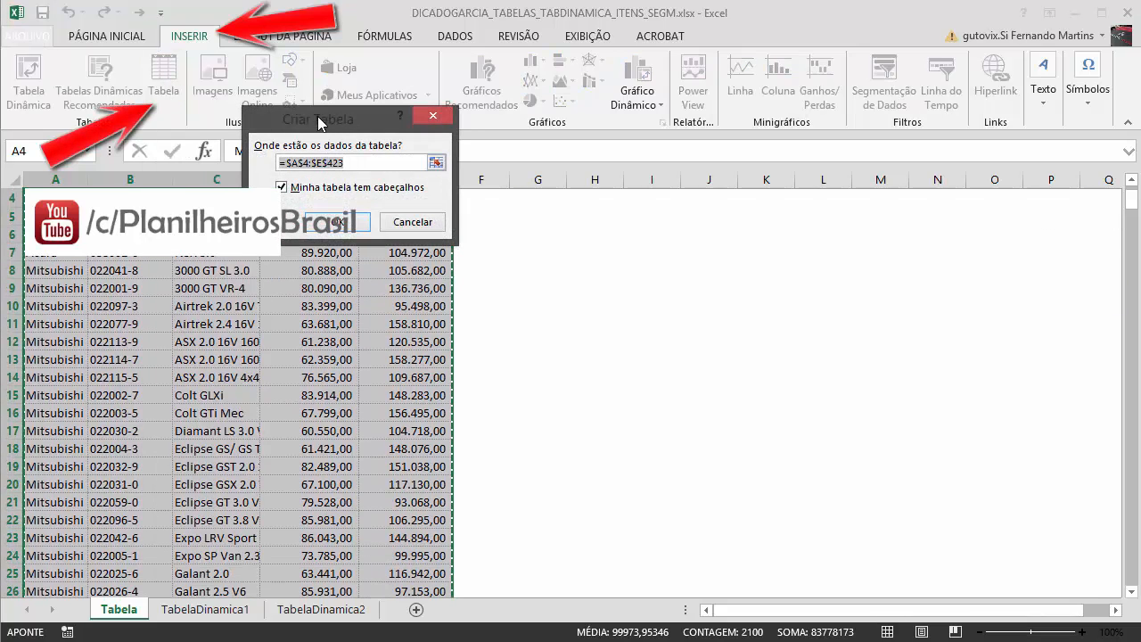
drag(317, 116, 614, 191)
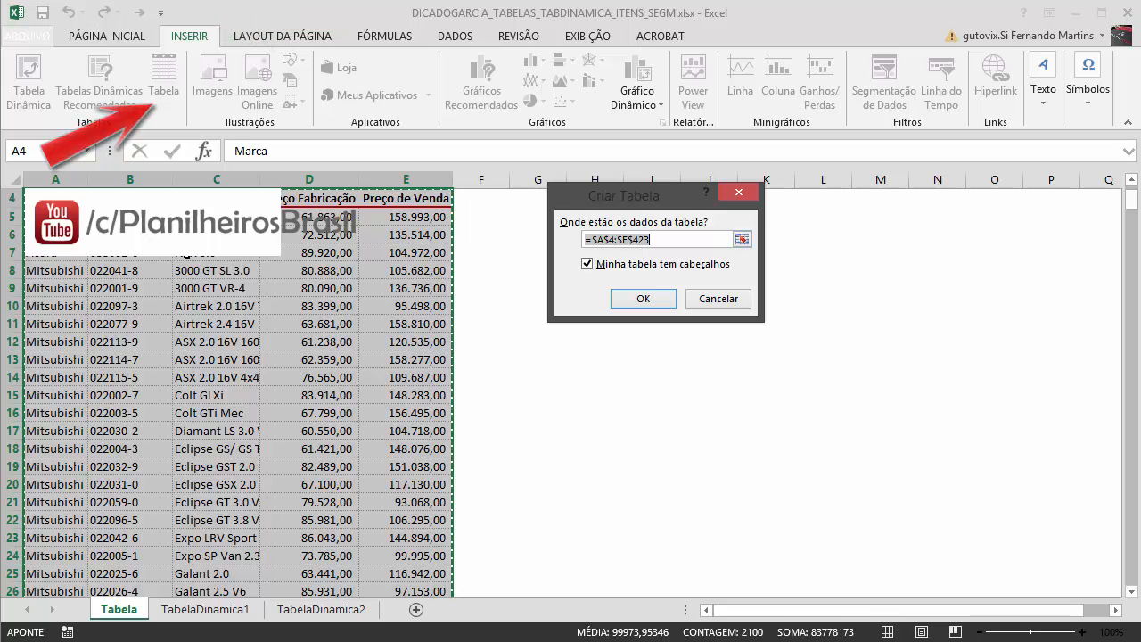
click(643, 298)
click(606, 402)
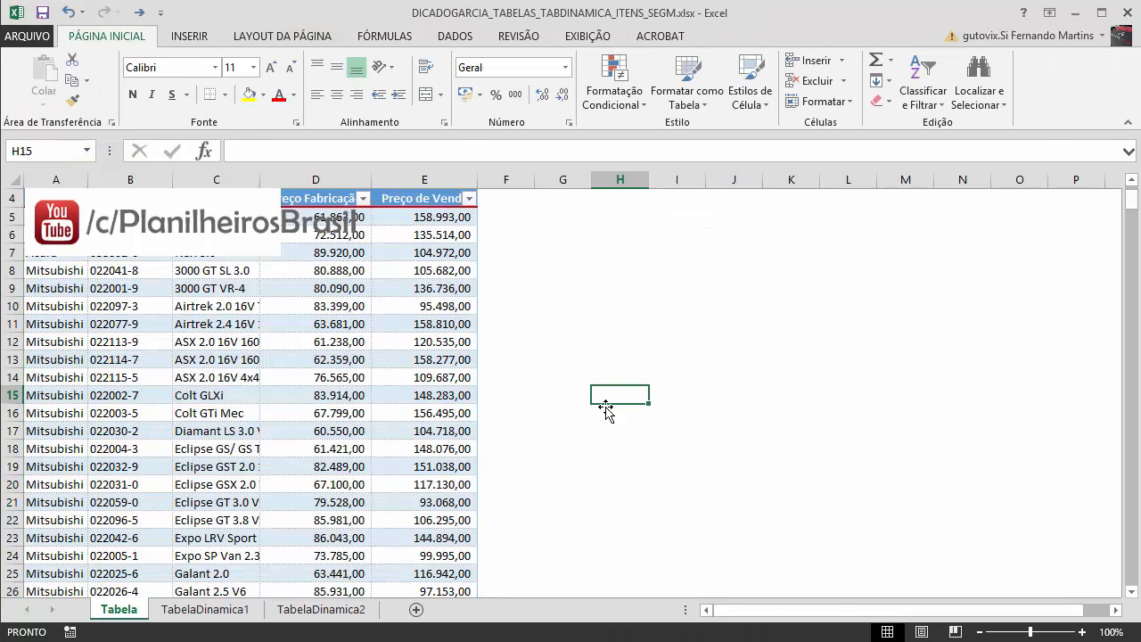
scroll(570, 396, up, 1)
click(166, 401)
click(312, 413)
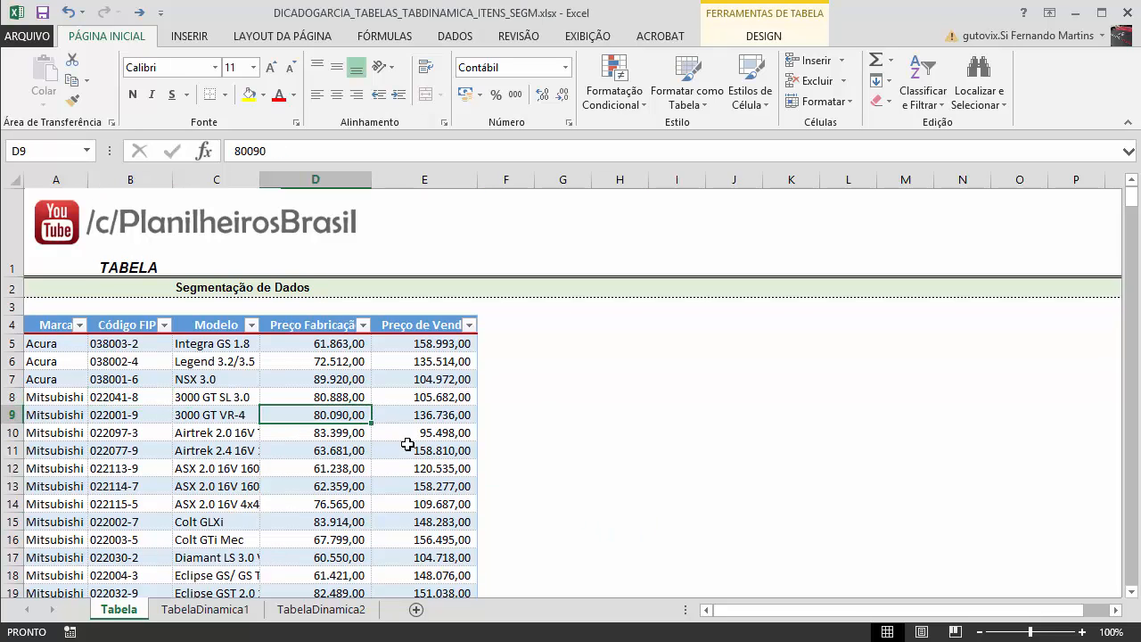
click(360, 486)
click(161, 485)
click(85, 399)
click(357, 398)
click(424, 431)
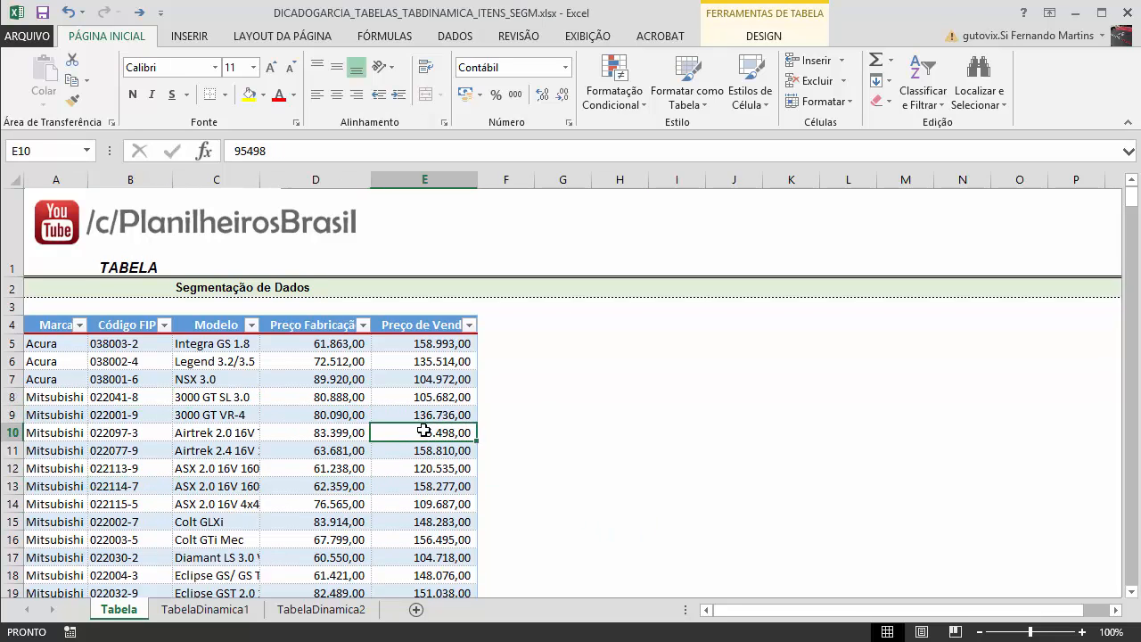
click(595, 417)
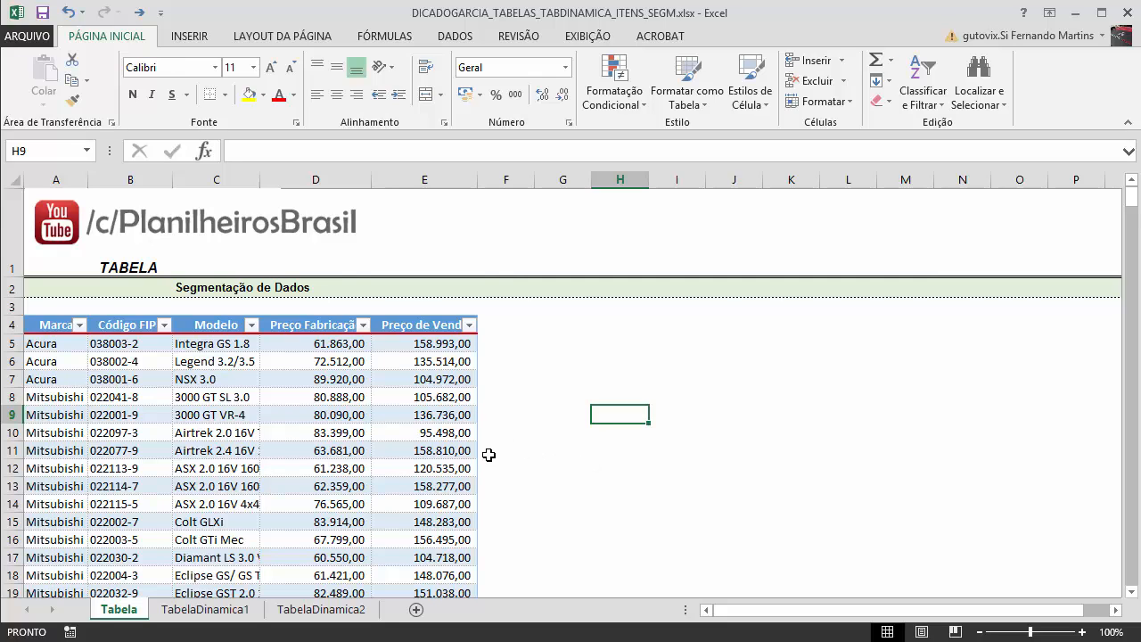
Compare the commands offered with cells selected inside and outside the table, and view the table design tools
click(148, 411)
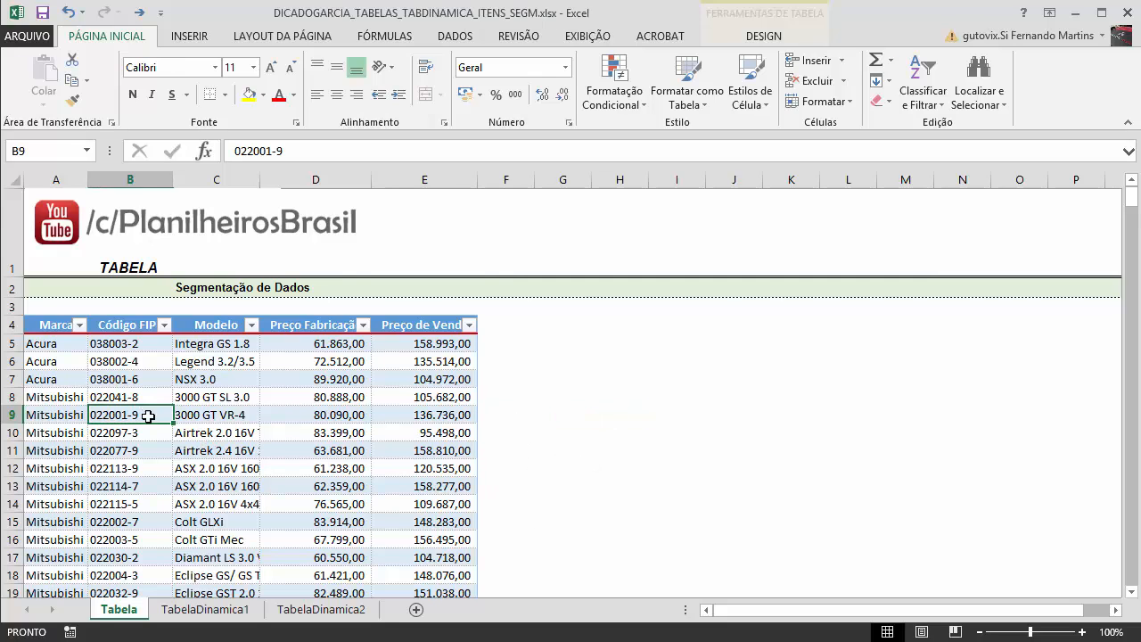
click(352, 462)
click(305, 326)
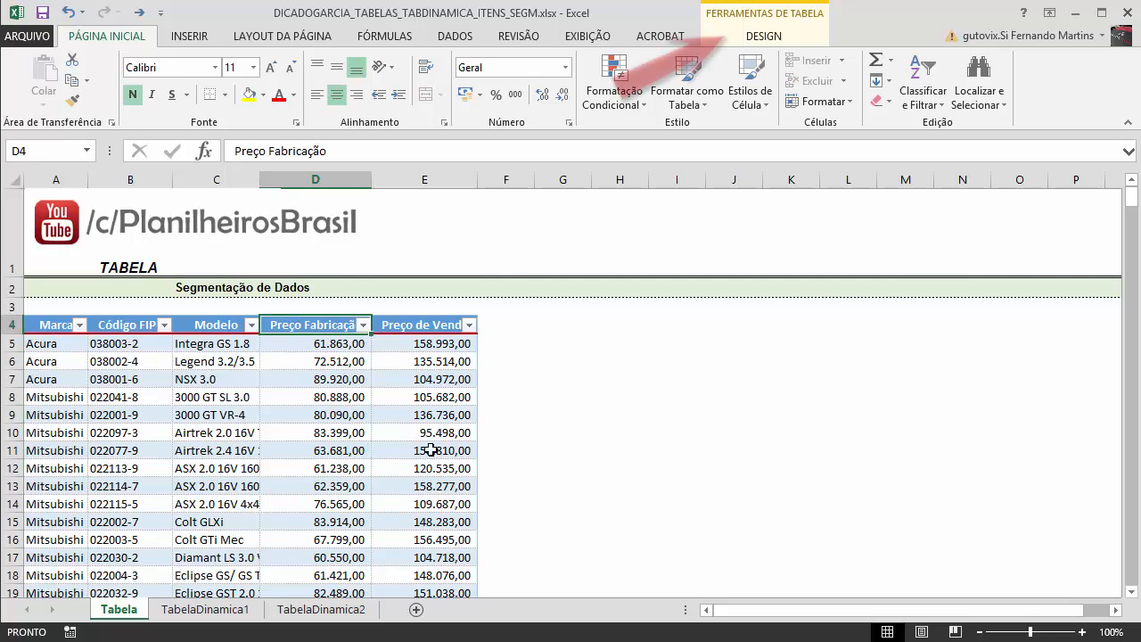
click(506, 443)
click(355, 416)
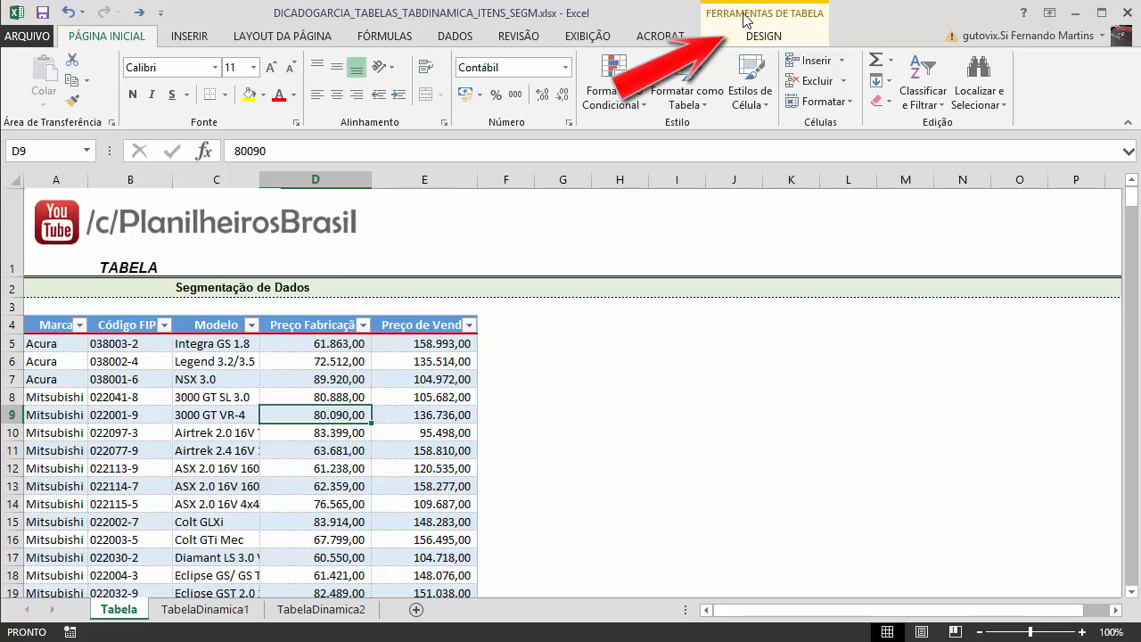
click(617, 430)
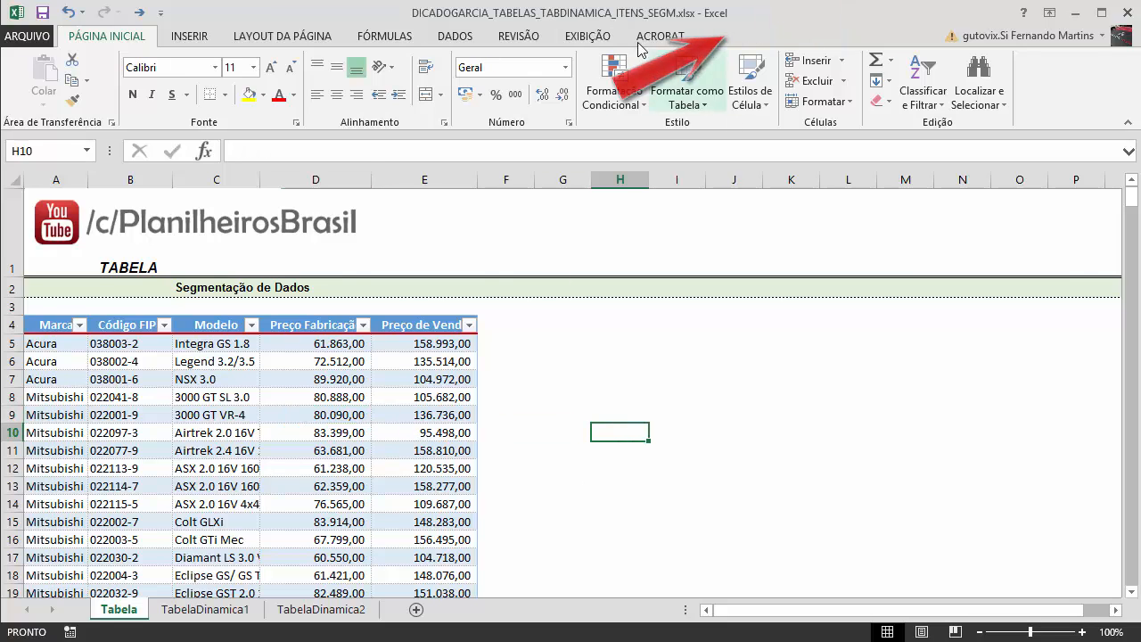
click(313, 396)
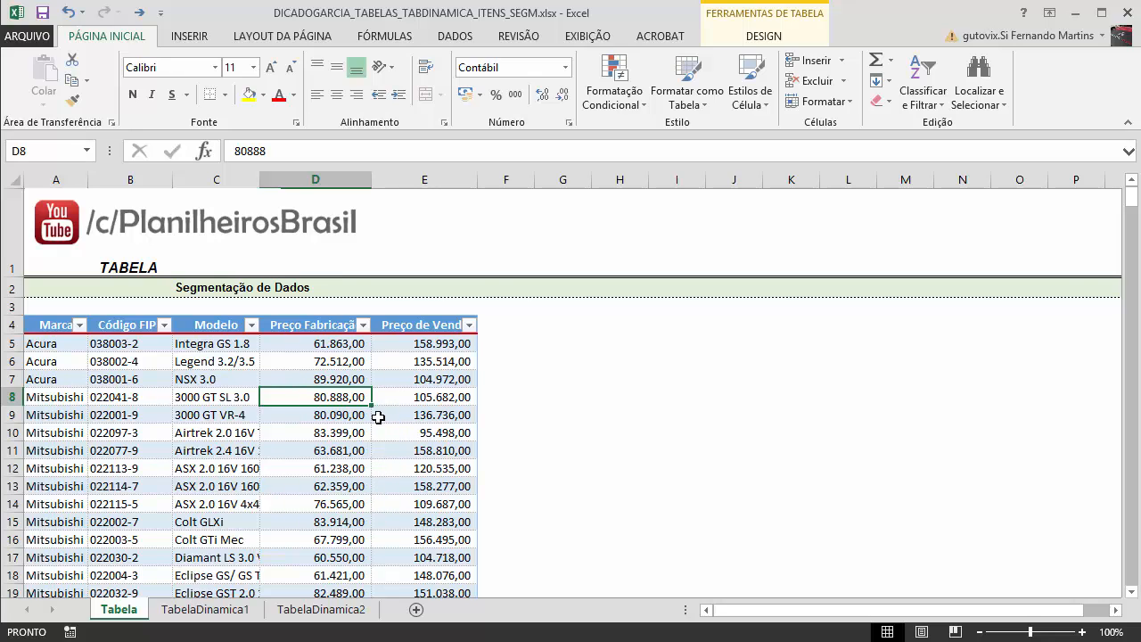
click(765, 36)
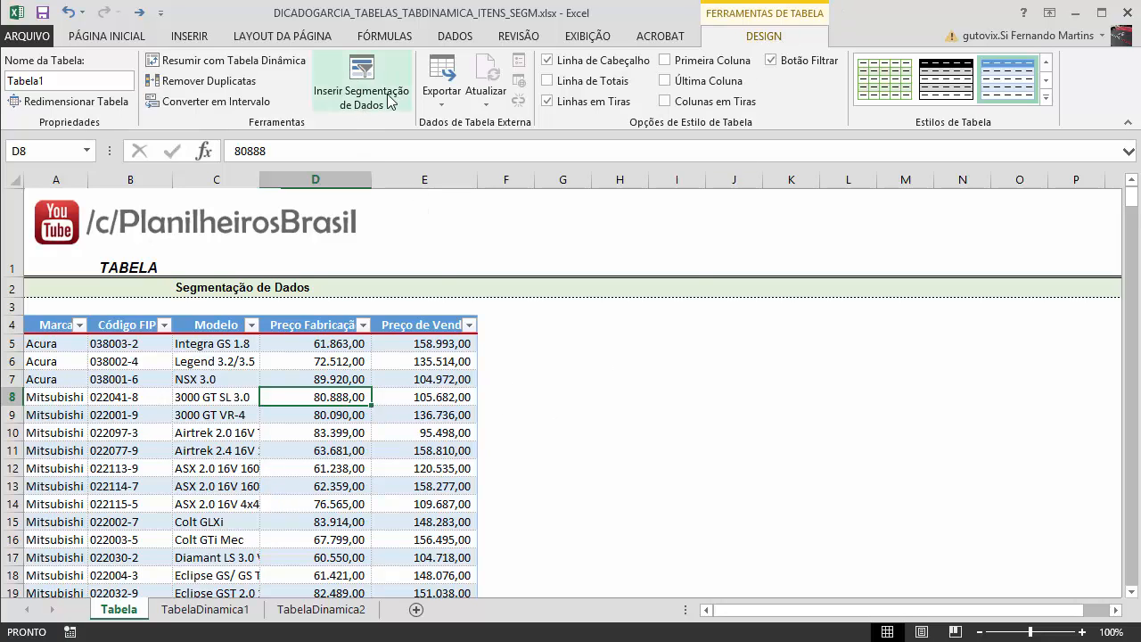
Add a calculated column from F5 that divides Preço de Venda by Preço Fabricação using structured references
click(480, 409)
click(507, 341)
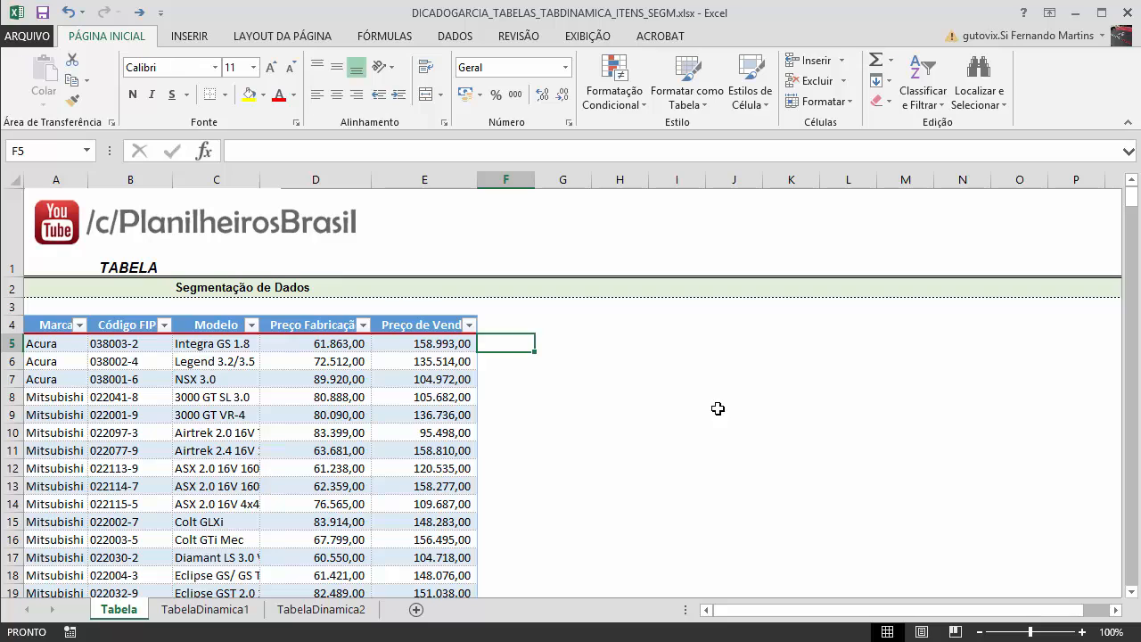
text(=)
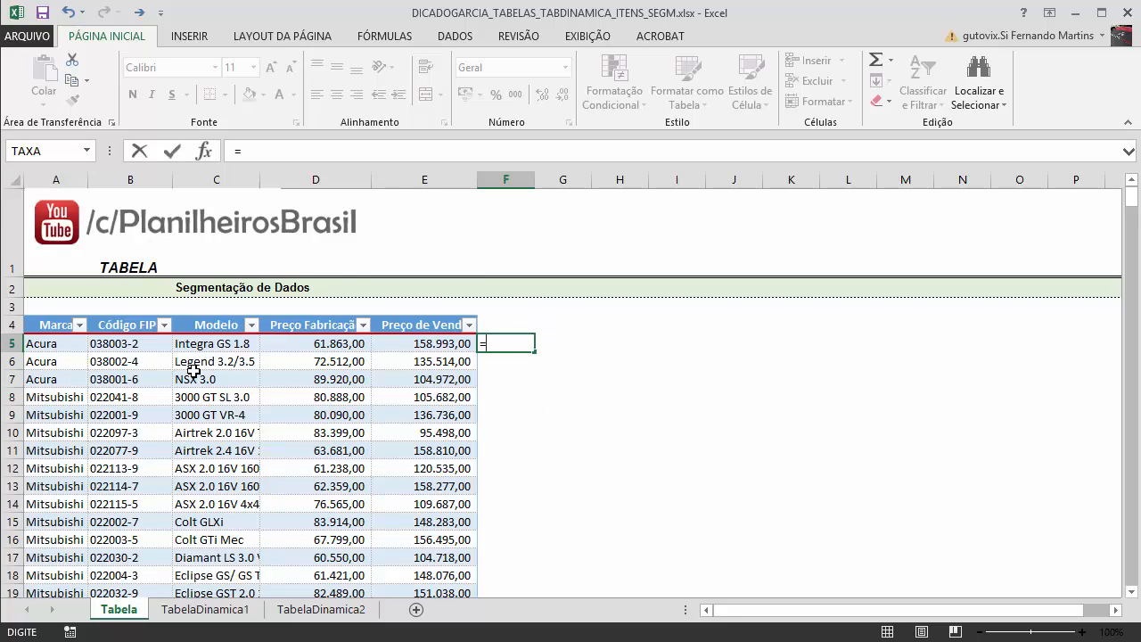
click(433, 343)
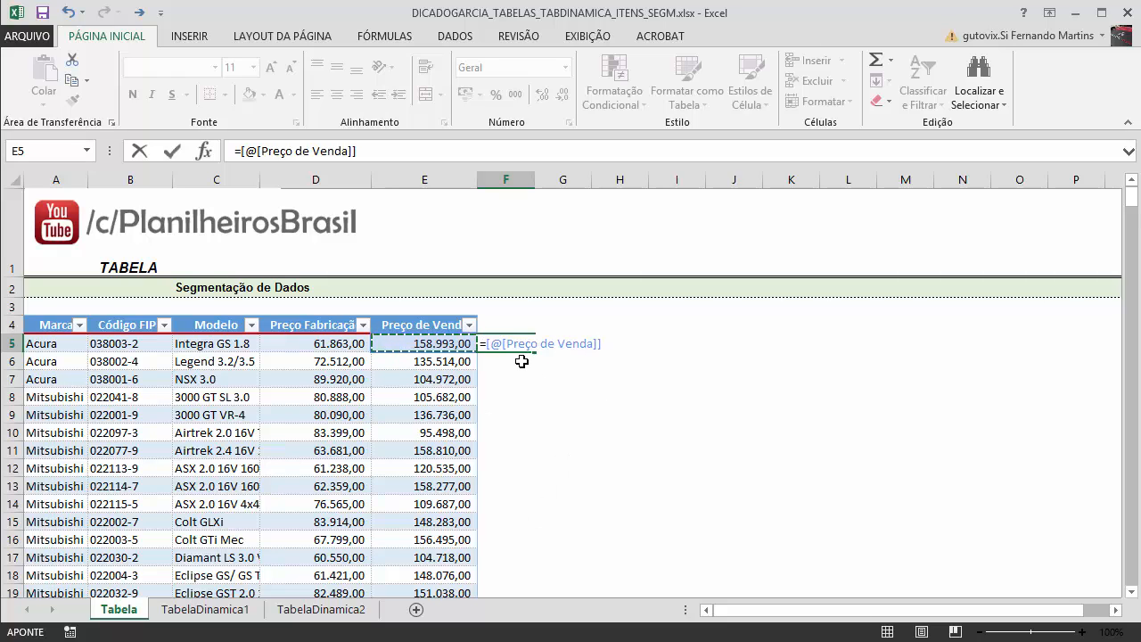
text(/)
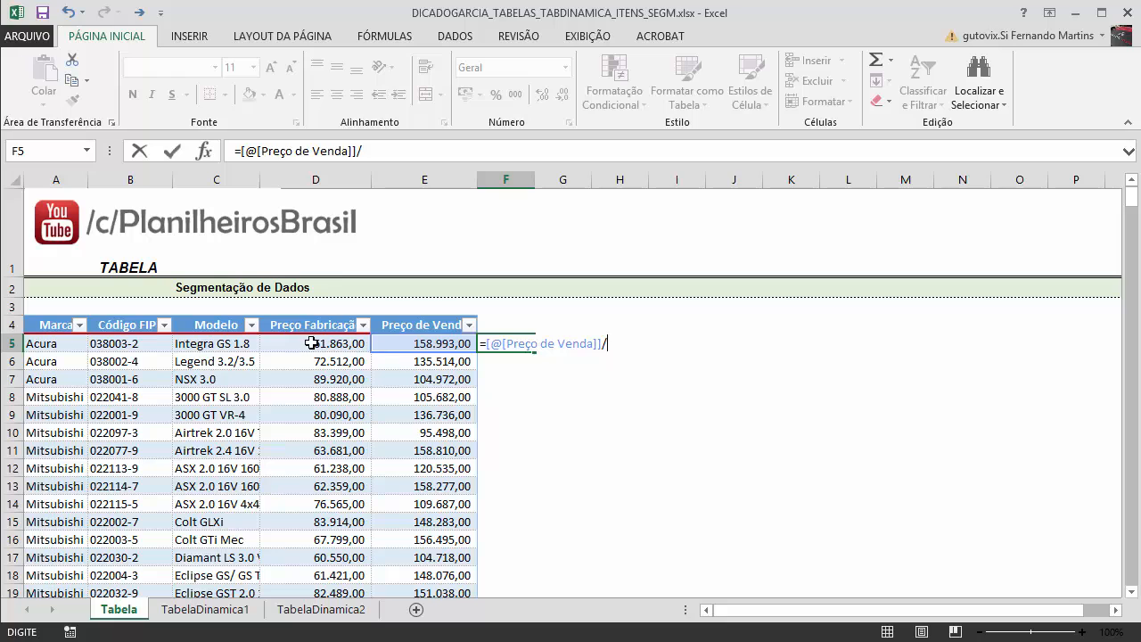
click(310, 343)
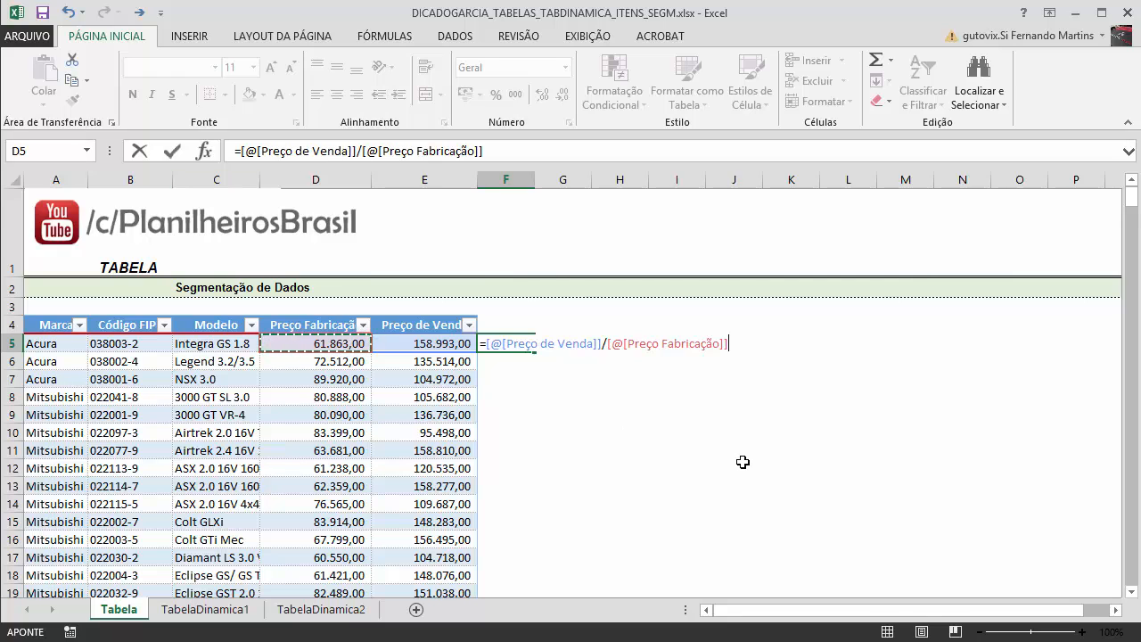
key(Return)
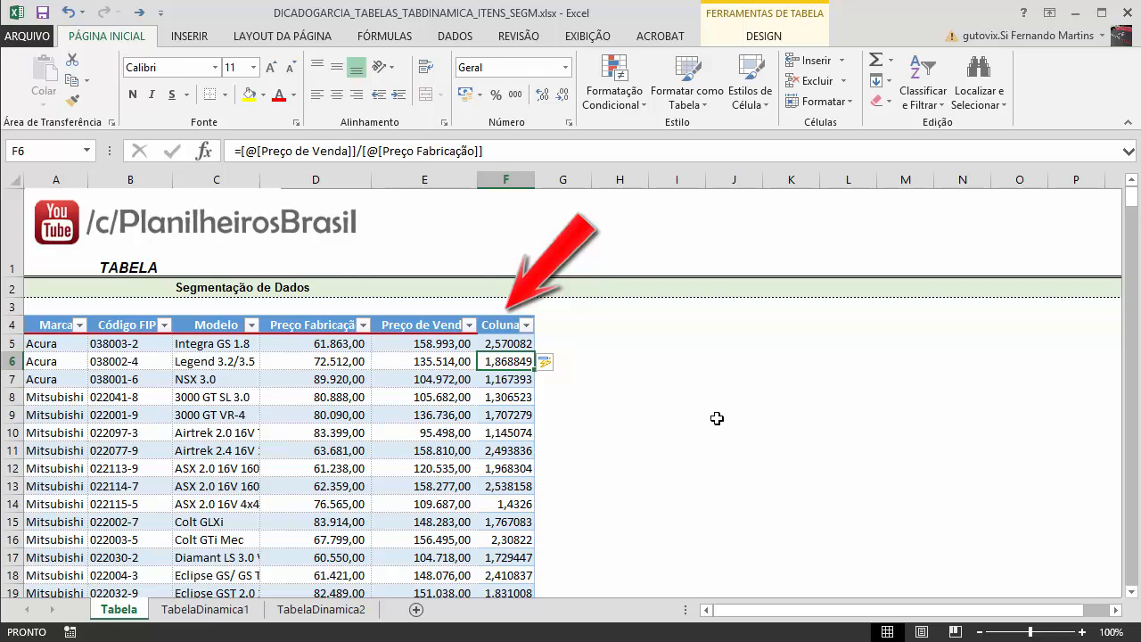
Format column F as a percentage with two decimal places and widen the column
click(505, 179)
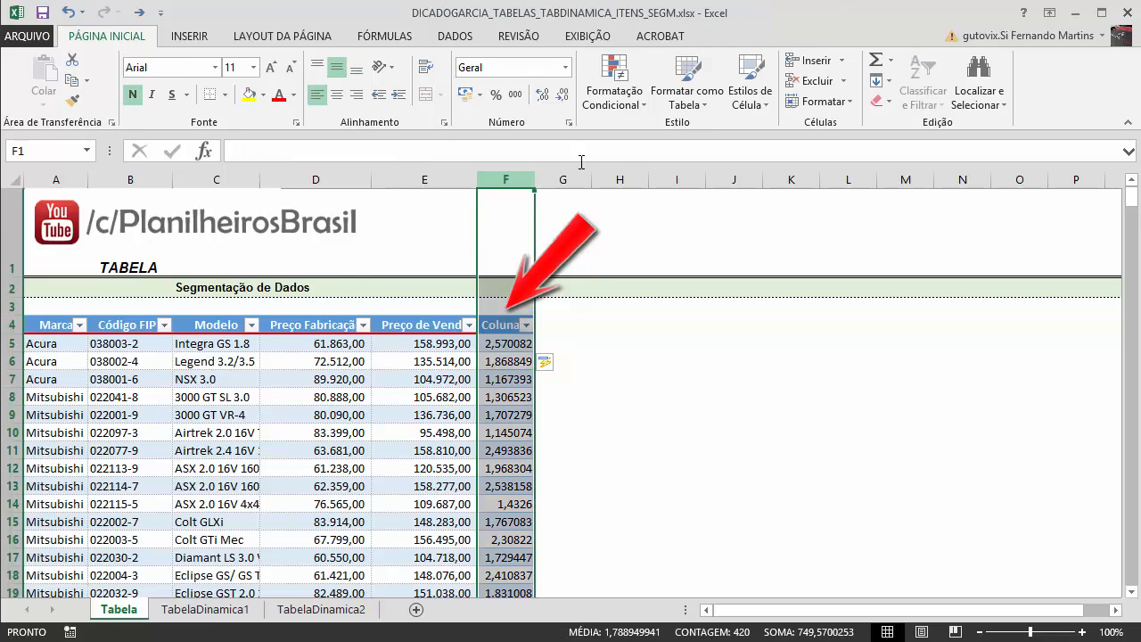
click(495, 94)
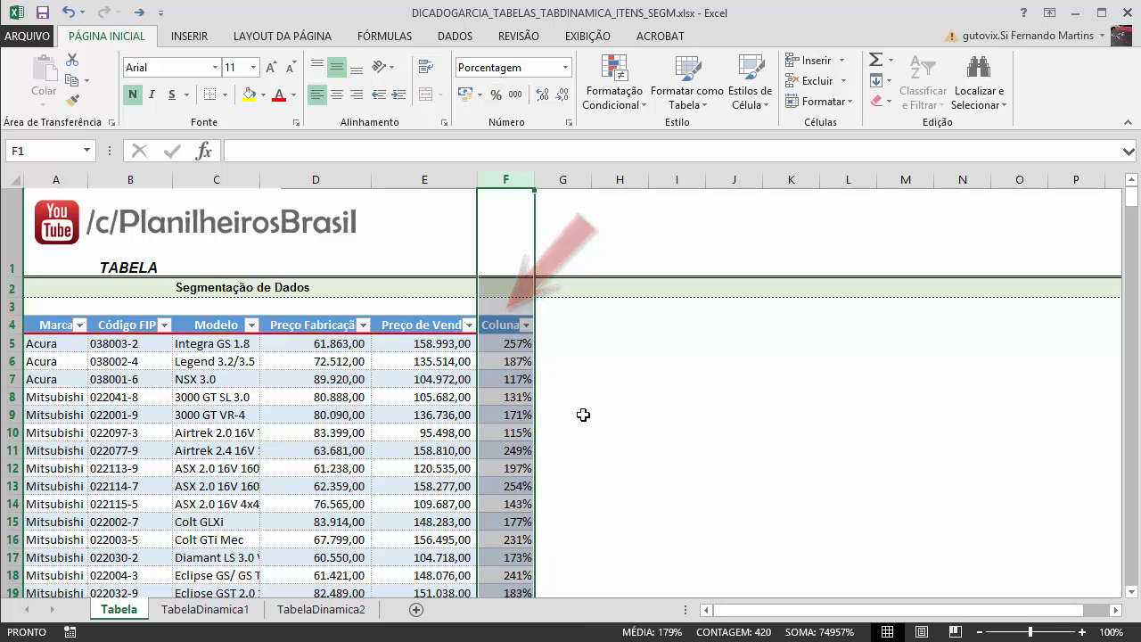
click(543, 94)
click(542, 94)
drag(538, 172, 603, 173)
Rename the header in F4 as Percentual and narrow column F to fit more closely
click(541, 324)
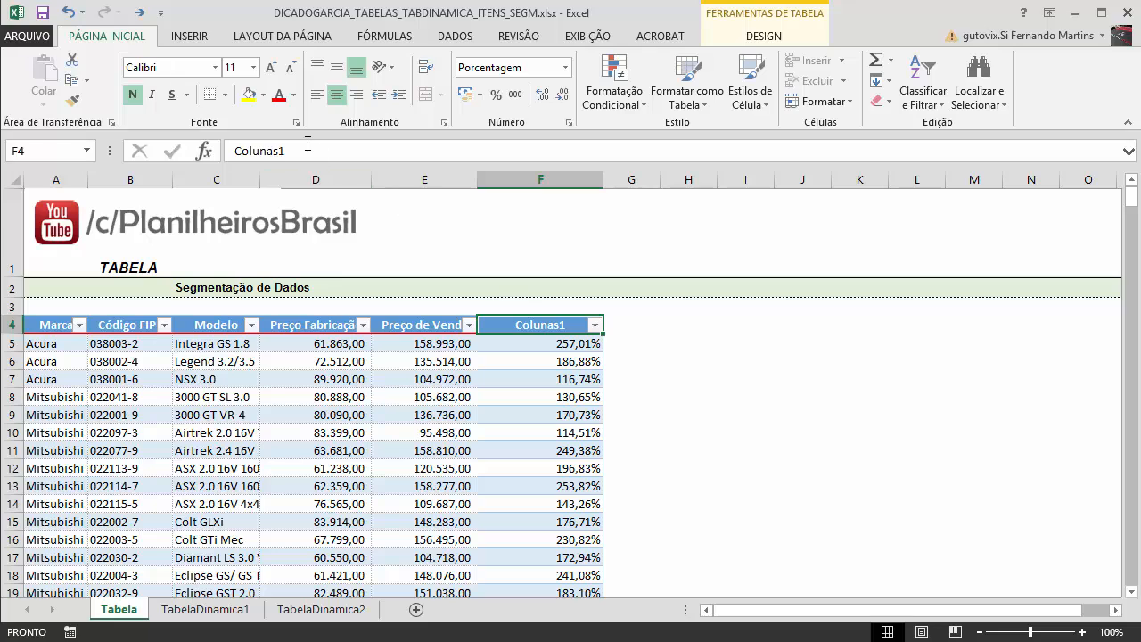
drag(308, 144, 102, 147)
text(Perc)
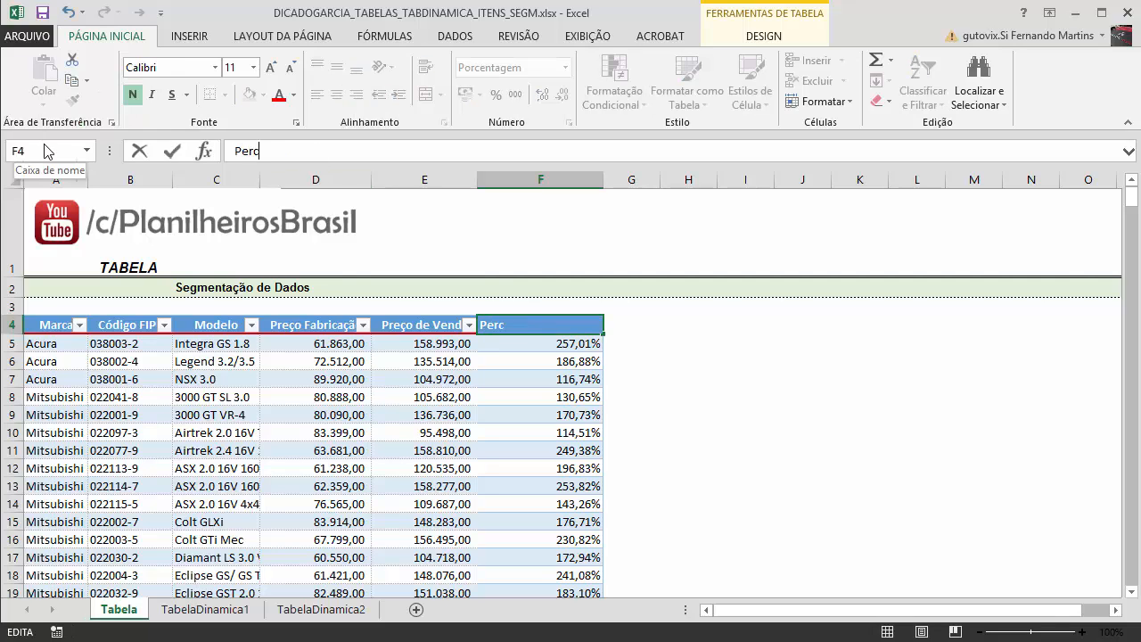
text(entual)
key(Return)
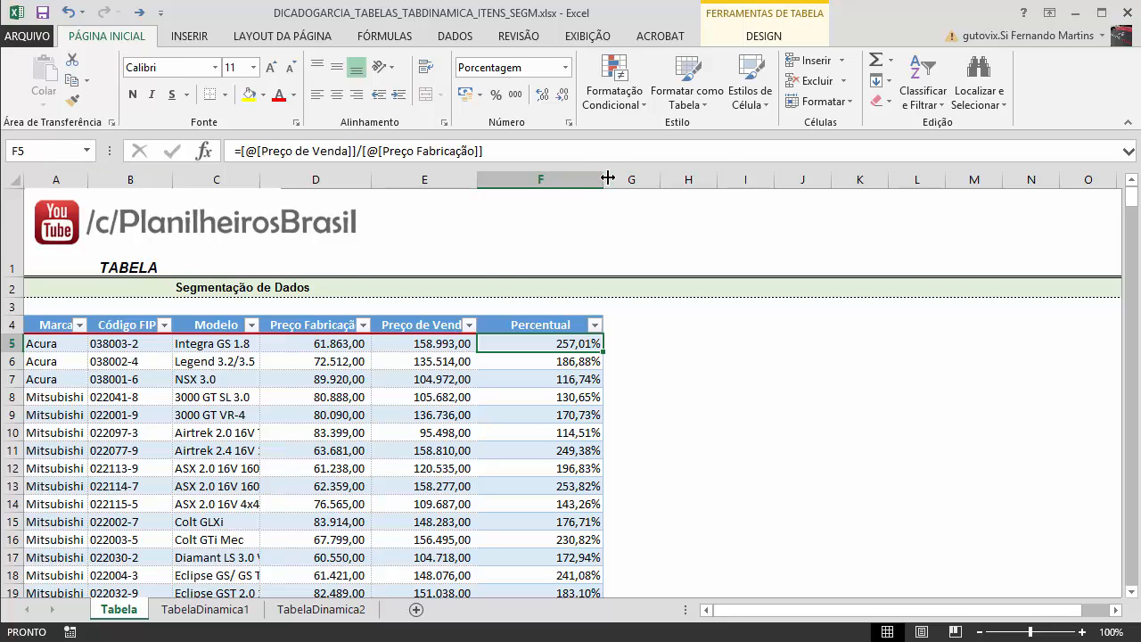
drag(607, 179, 565, 174)
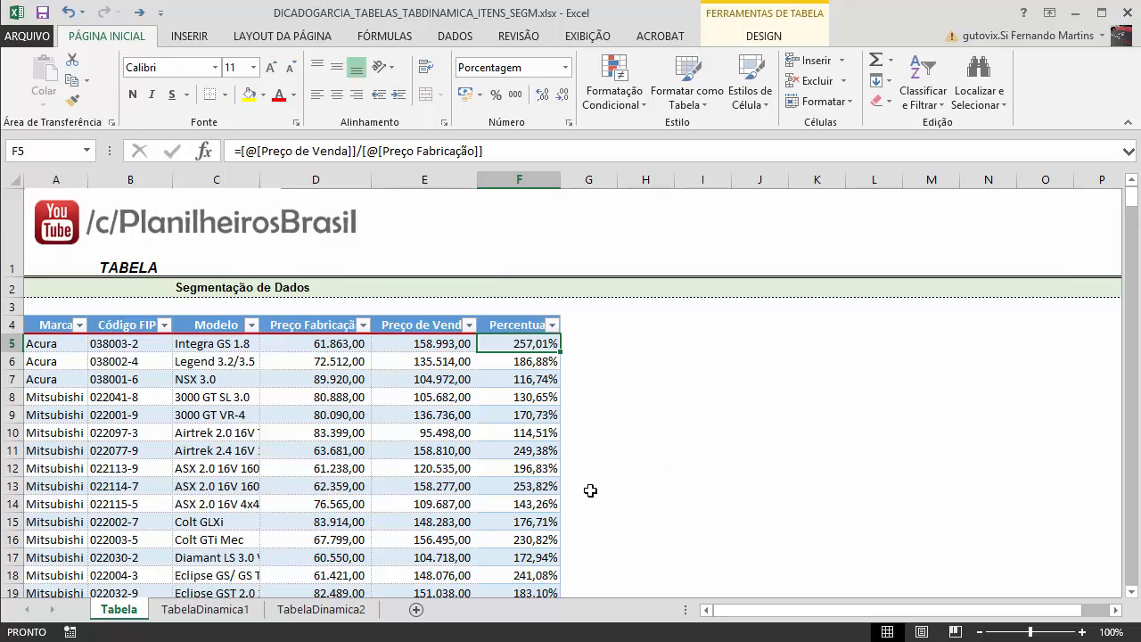
click(591, 347)
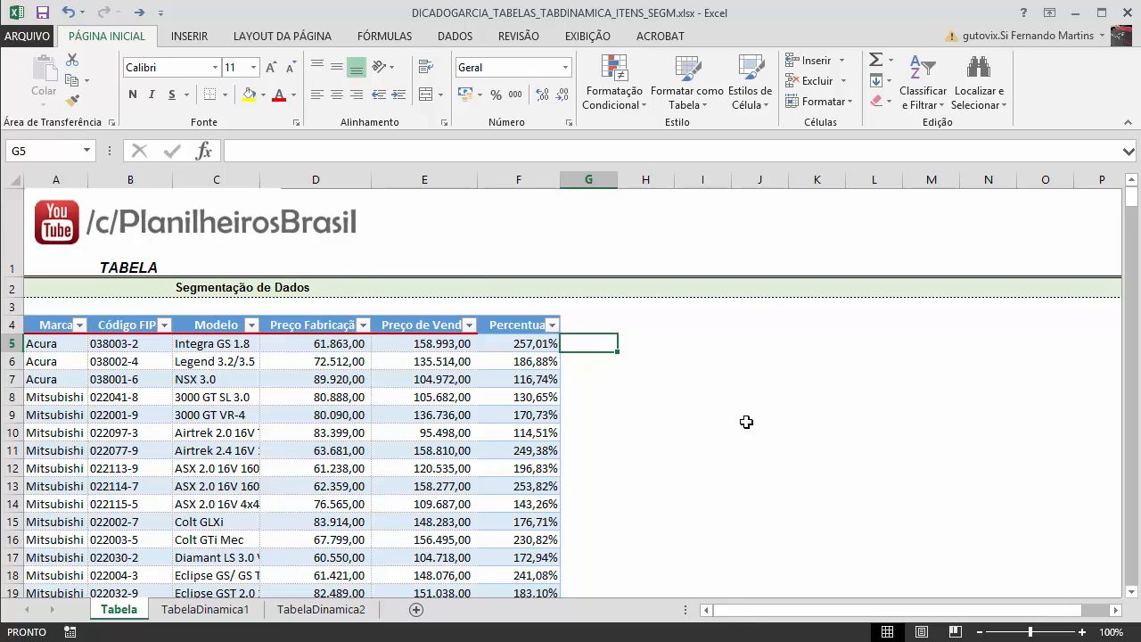
click(414, 348)
click(329, 345)
key(Down)
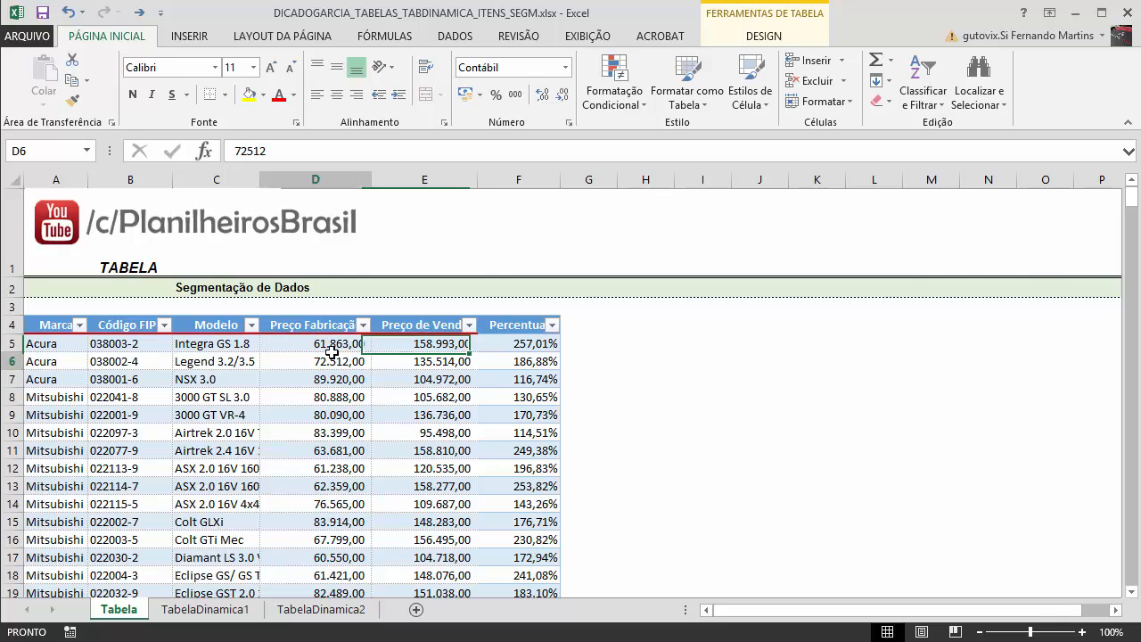
Add a calculated column from G5 that subtracts Preço Fabricação from Preço de Venda using structured references
click(597, 350)
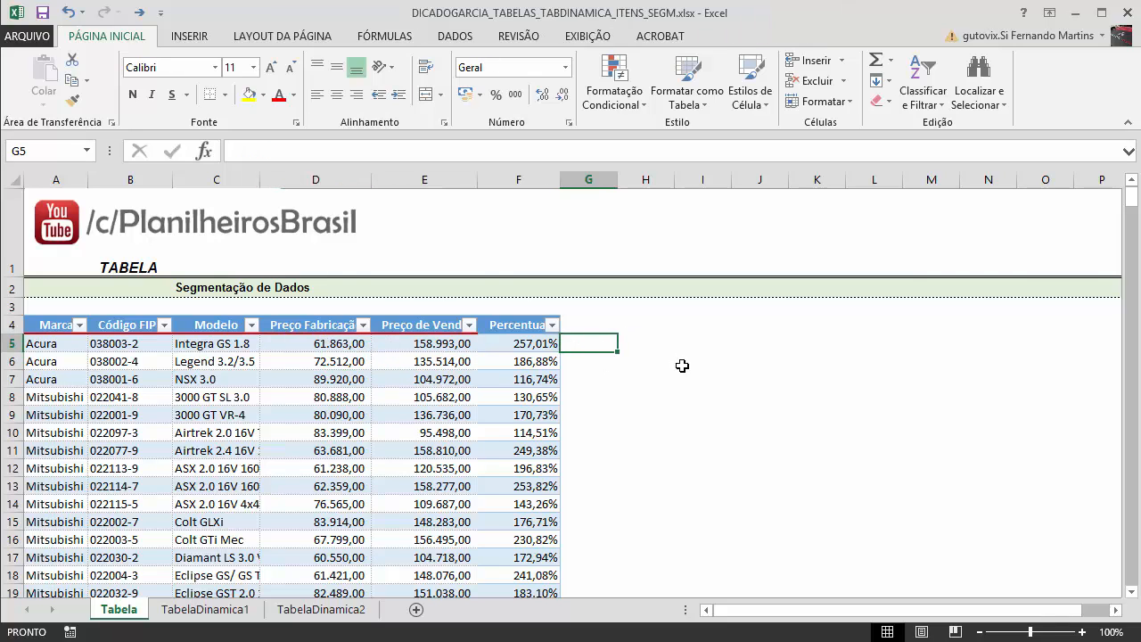
text(=[@[Preço de Venda)
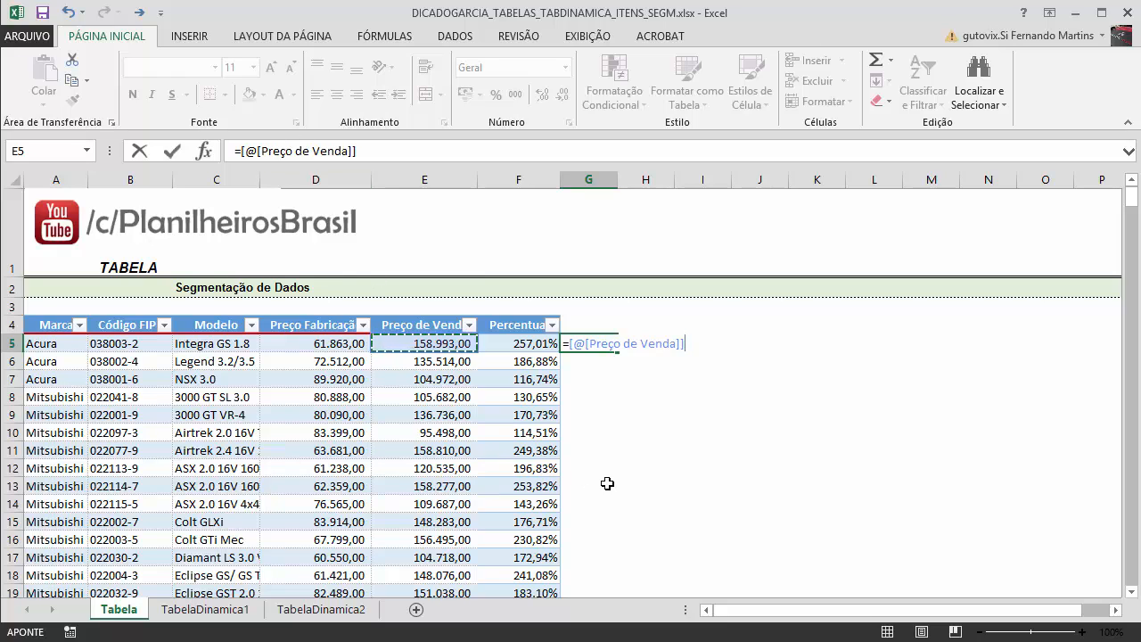
text(-)
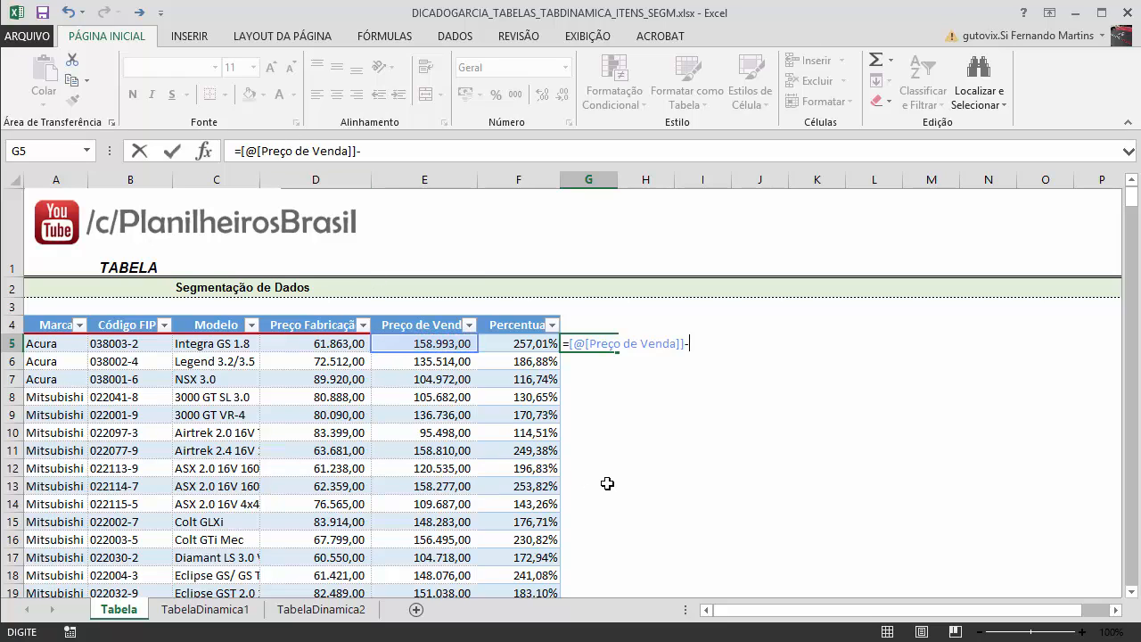
click(305, 347)
key(Return)
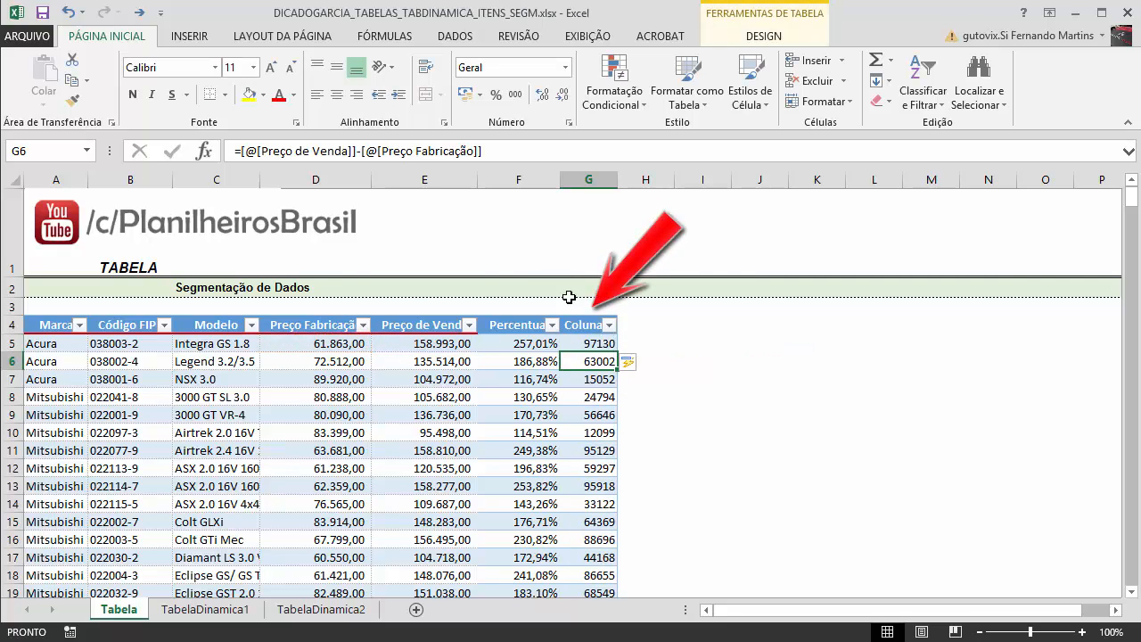
Widen column G and apply the accounting number format with two decimal places
drag(620, 183, 639, 183)
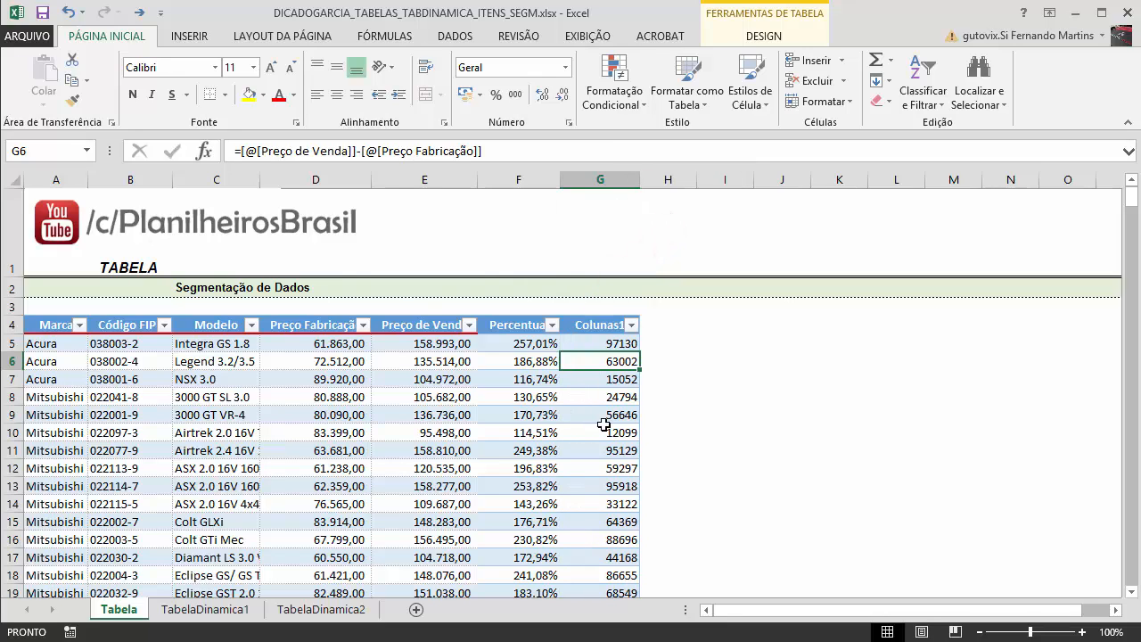
click(606, 180)
click(518, 95)
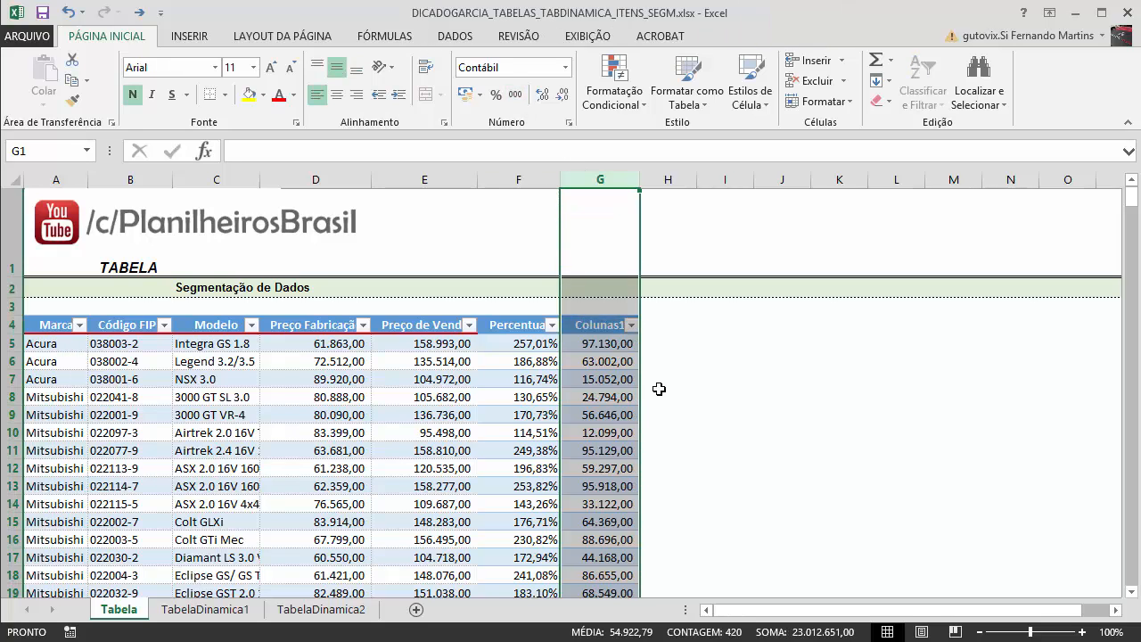
Rename the header in G4 as Diferença
click(761, 468)
click(606, 332)
drag(311, 152, 182, 144)
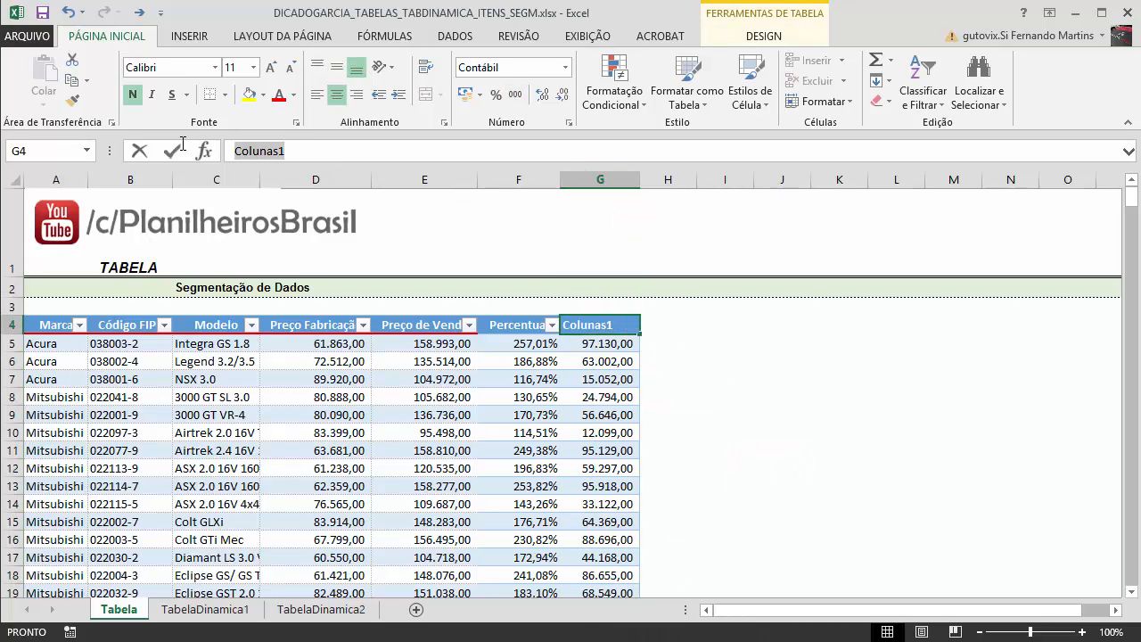
text(Diferença)
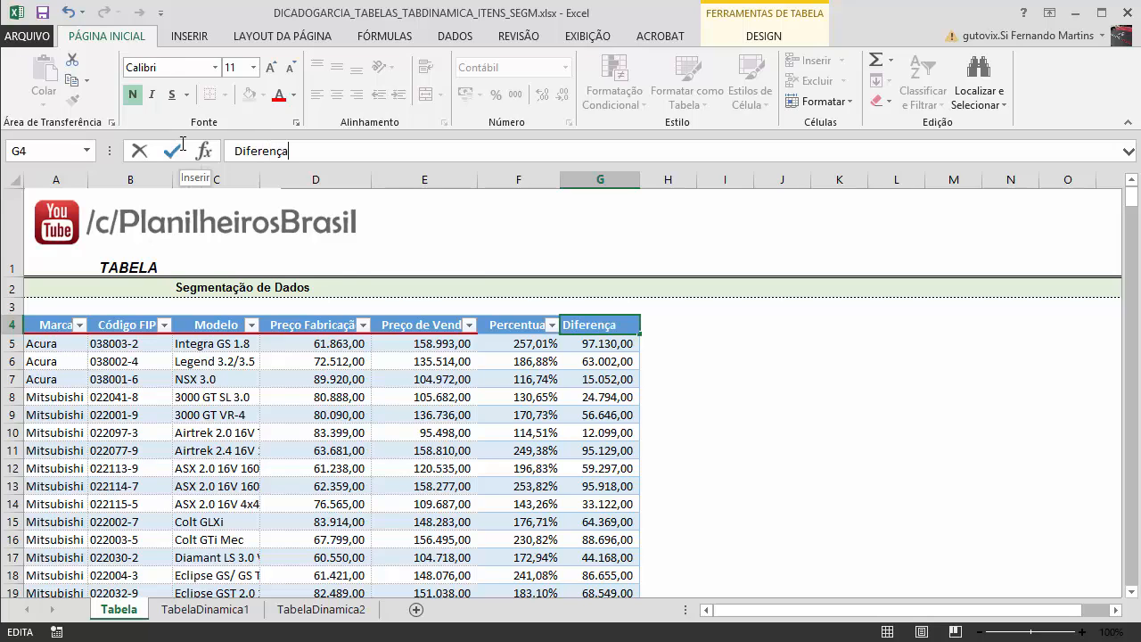
key(Return)
click(707, 447)
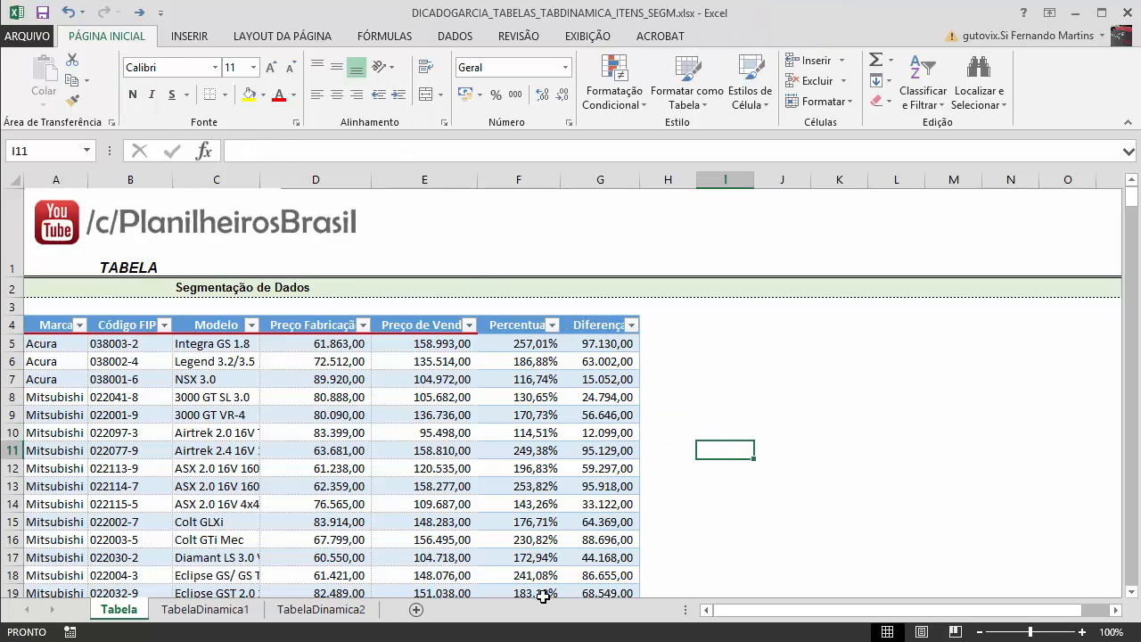
click(361, 379)
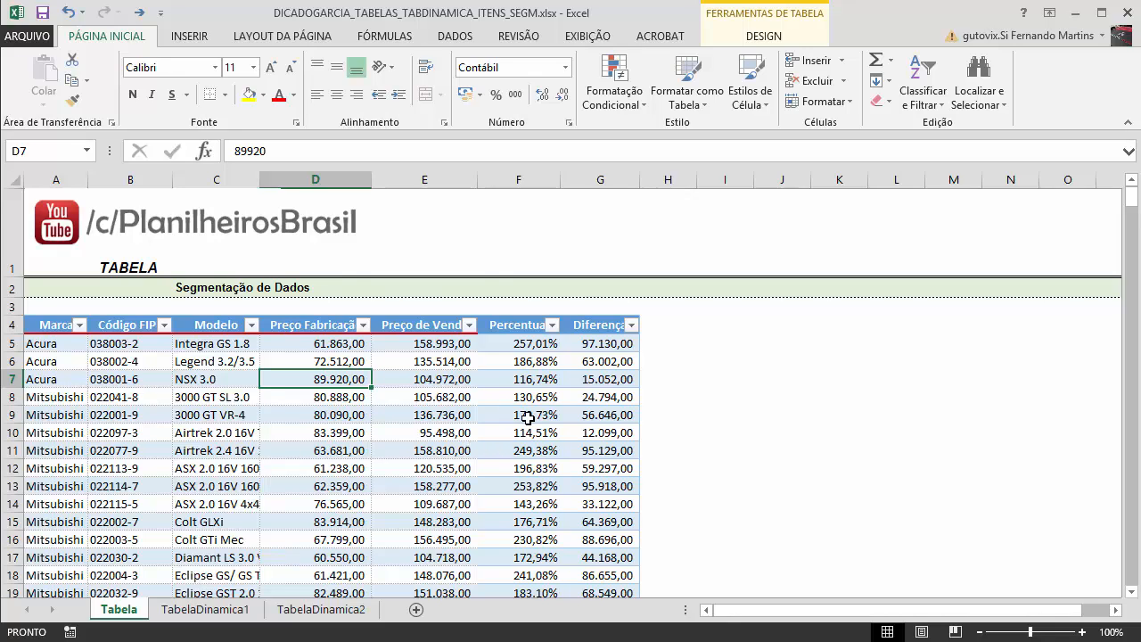
click(509, 356)
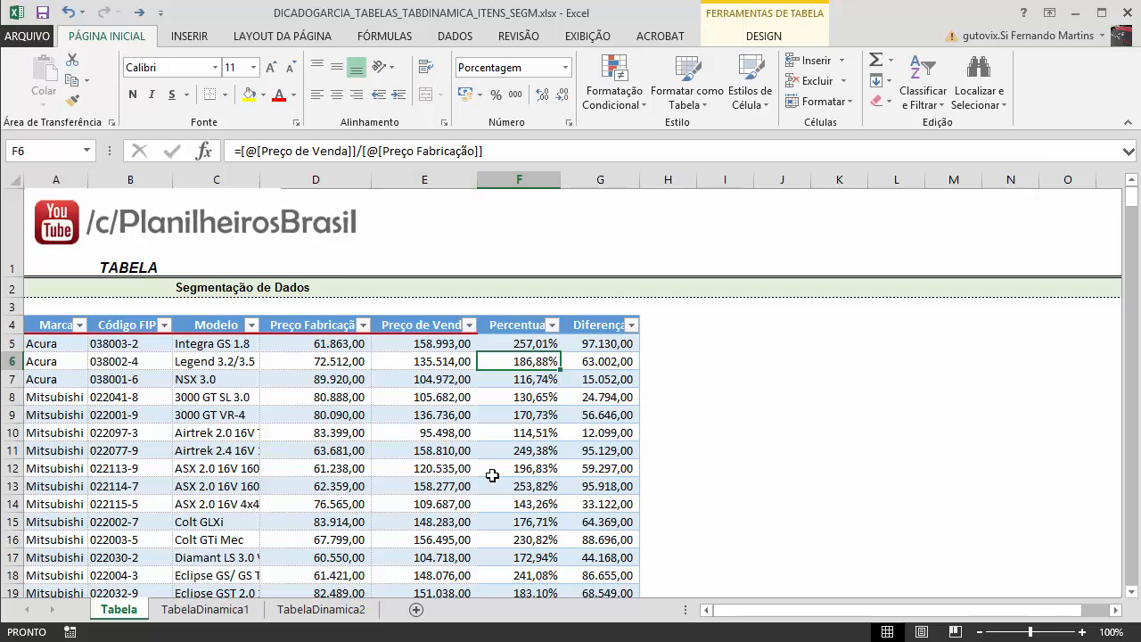
click(524, 462)
click(453, 433)
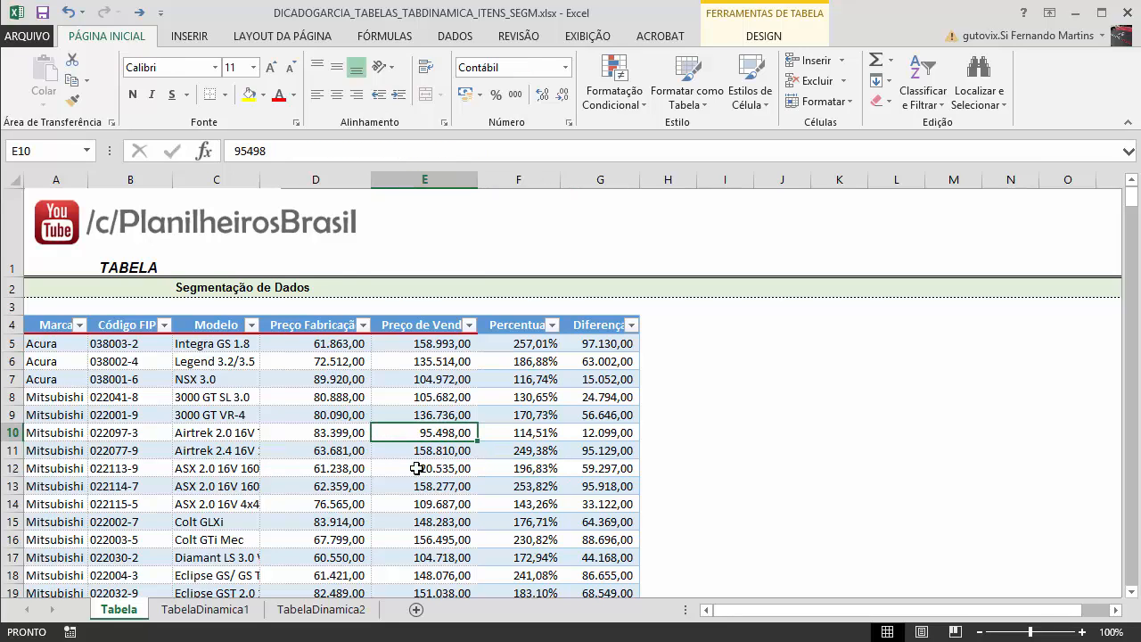
click(273, 376)
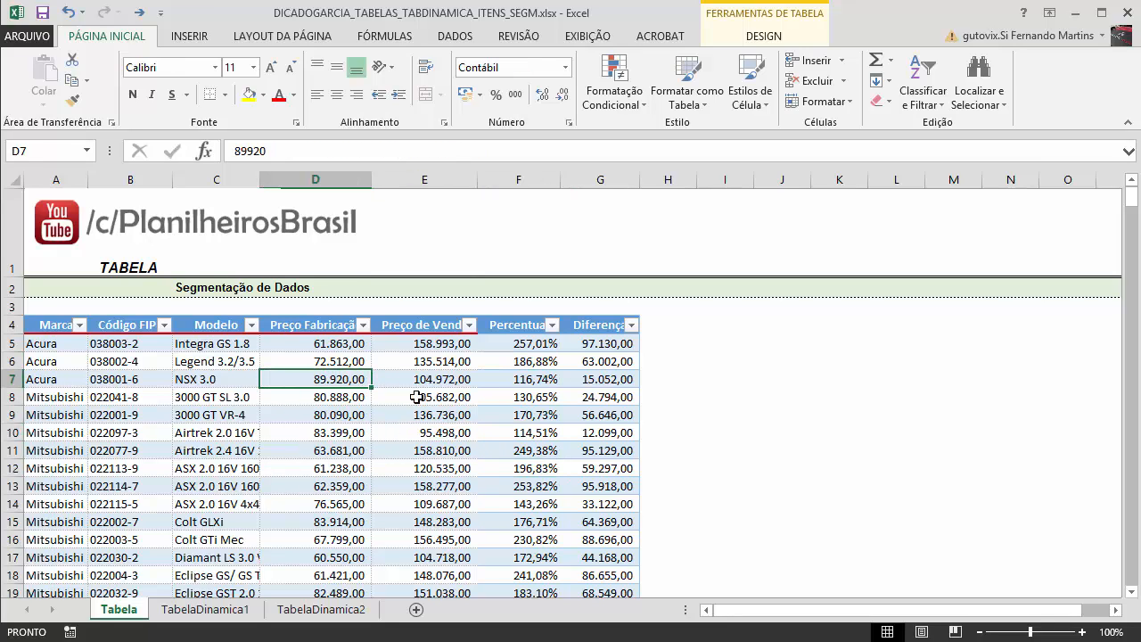
click(79, 326)
click(378, 416)
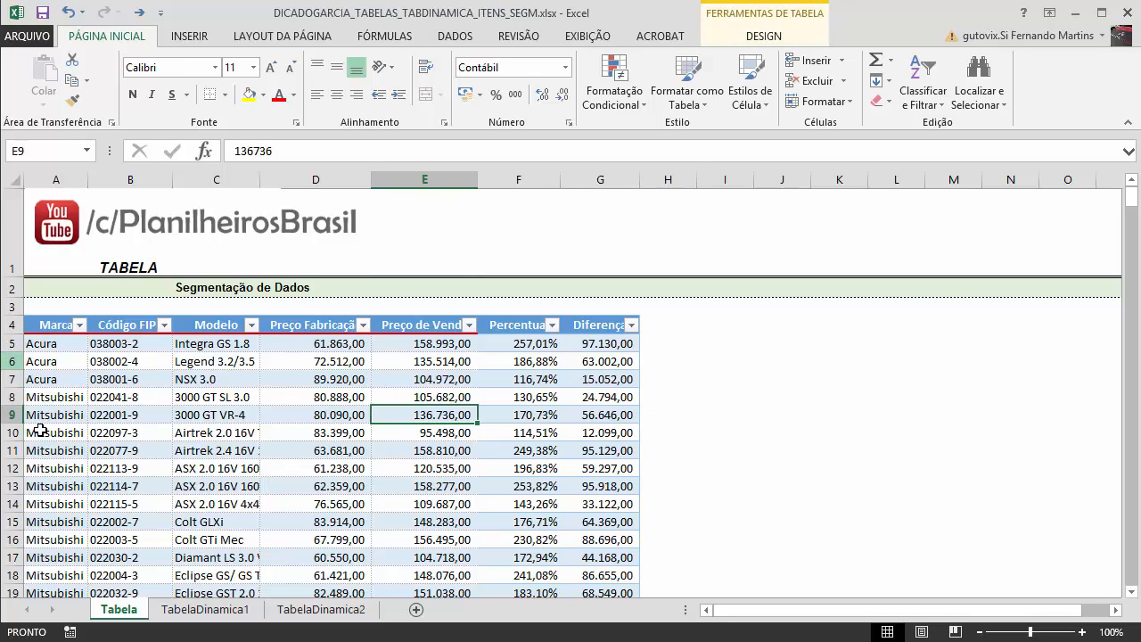
click(51, 360)
click(51, 468)
click(214, 343)
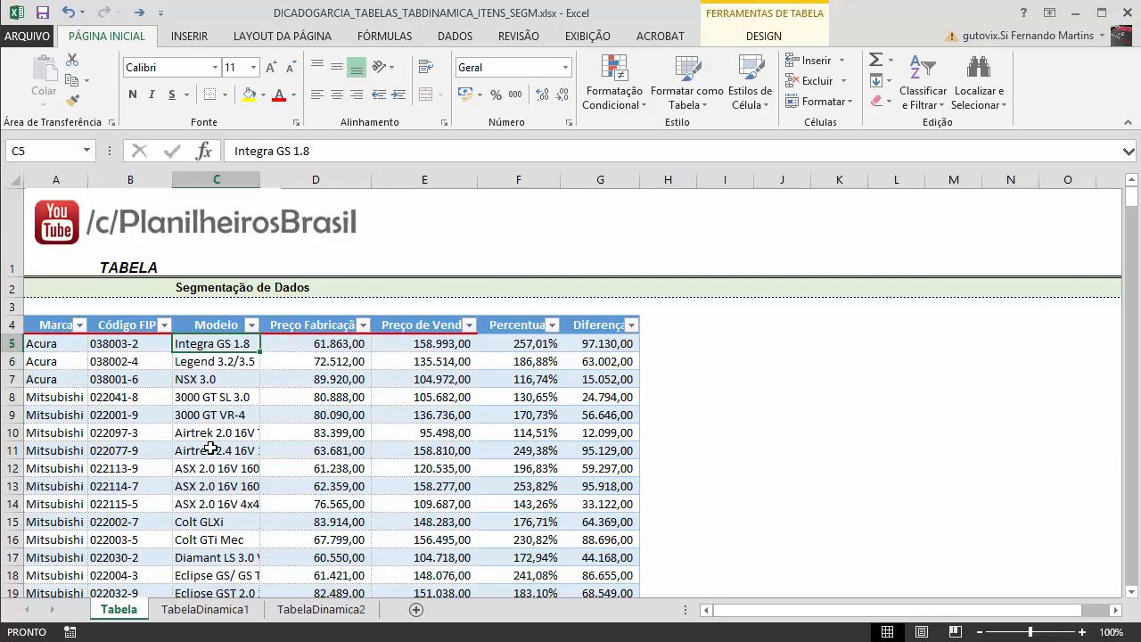
click(214, 450)
click(4, 432)
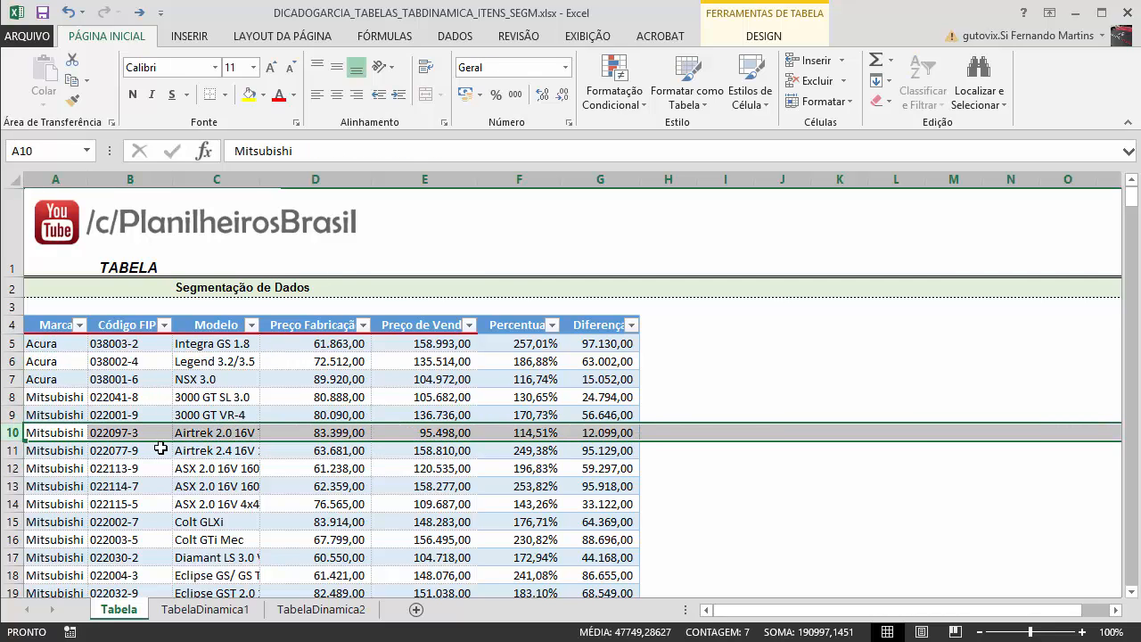
click(586, 416)
click(711, 430)
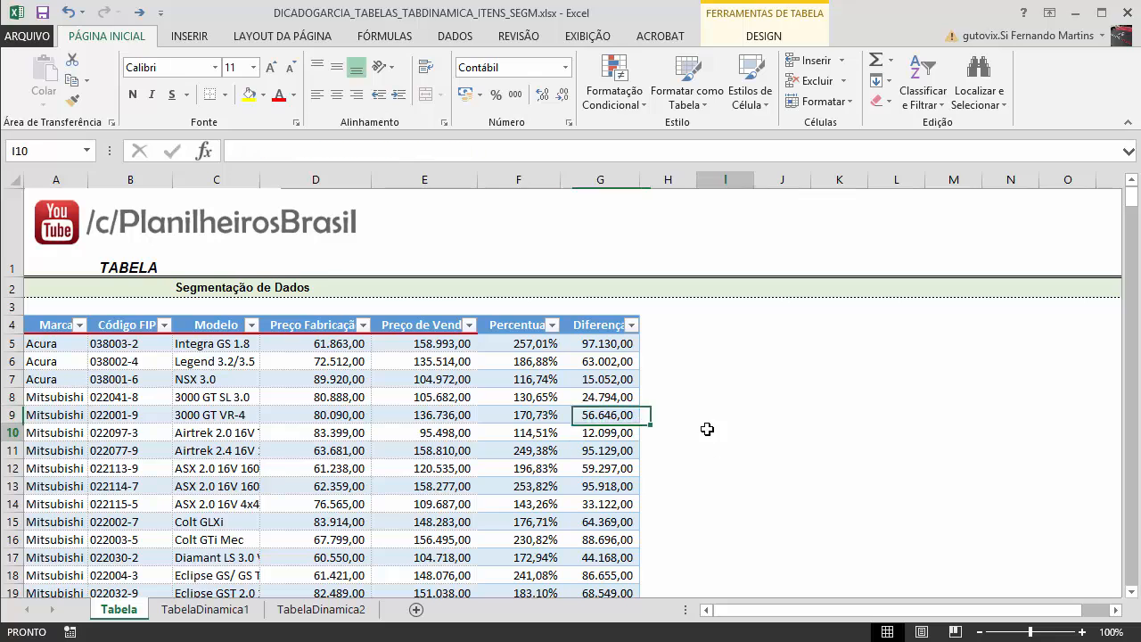
Insert data slicers for the table's Marca and Modelo fields
click(279, 433)
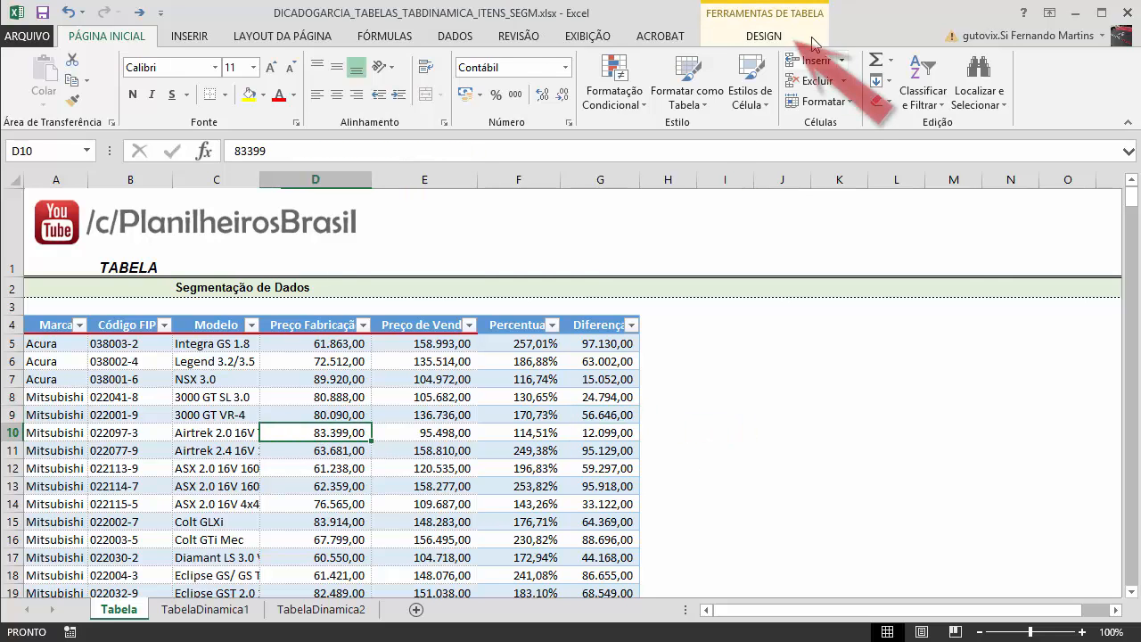
click(763, 36)
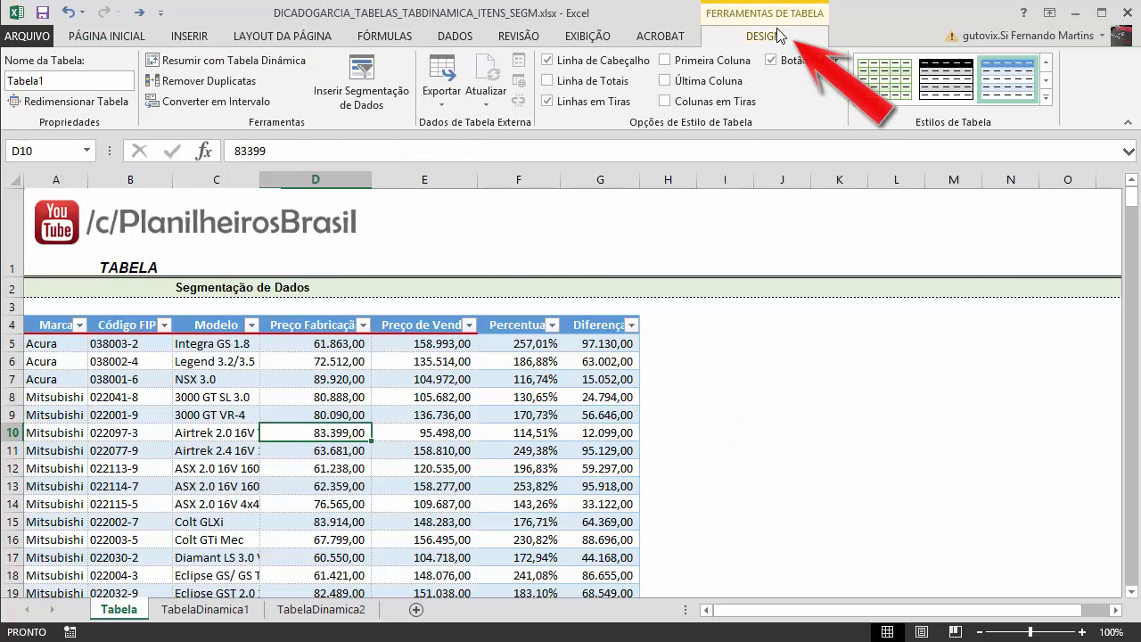
click(381, 78)
drag(607, 203, 775, 206)
click(710, 248)
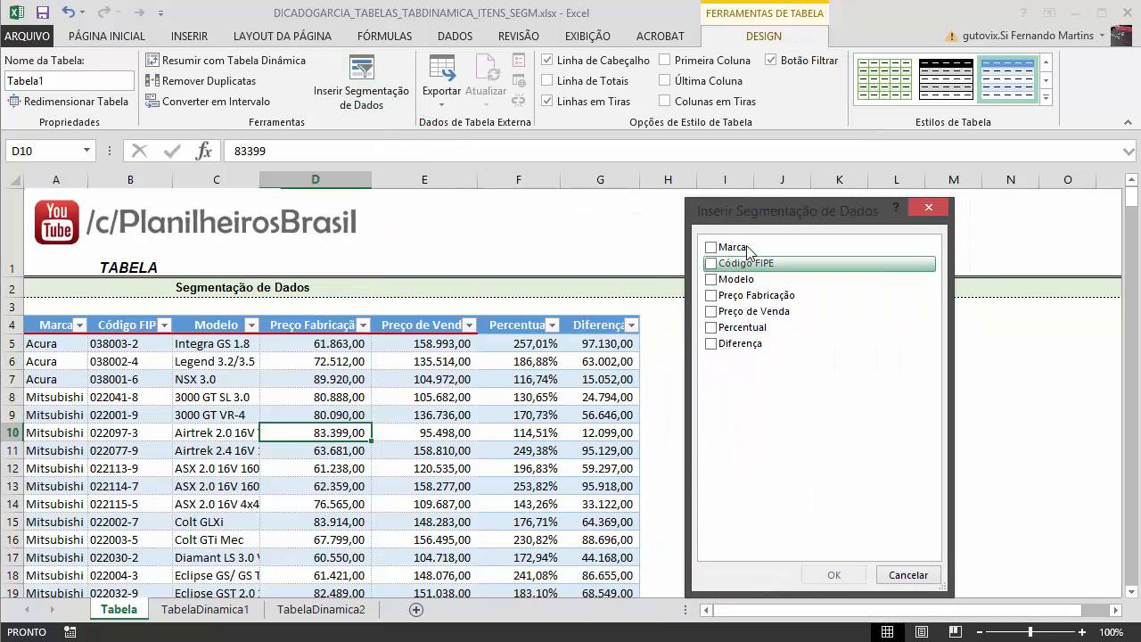
click(710, 279)
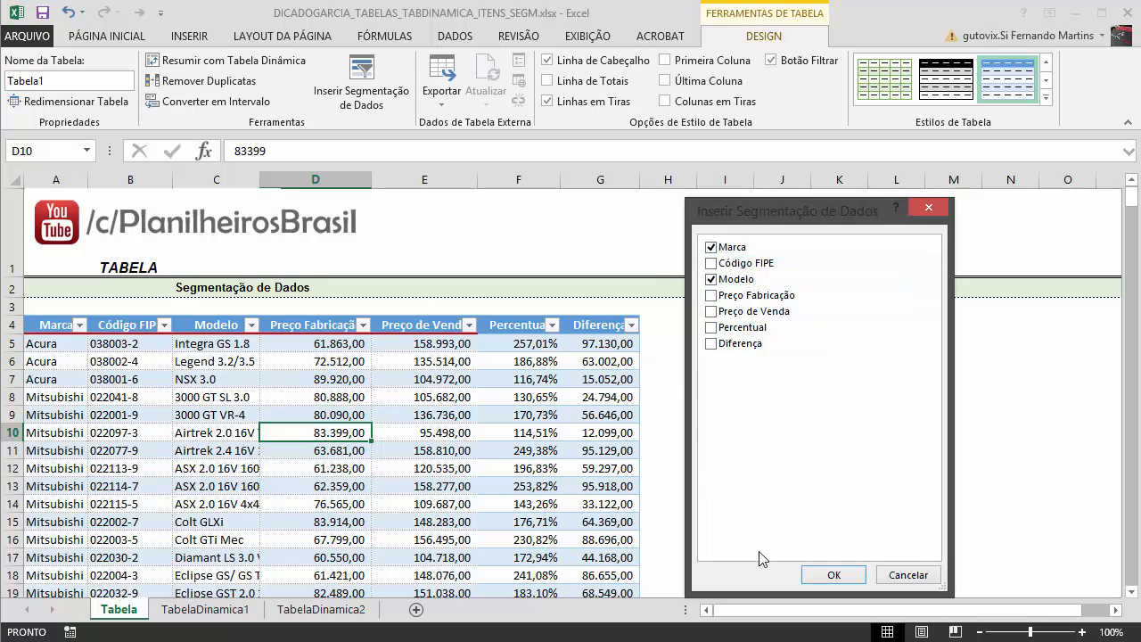
click(832, 576)
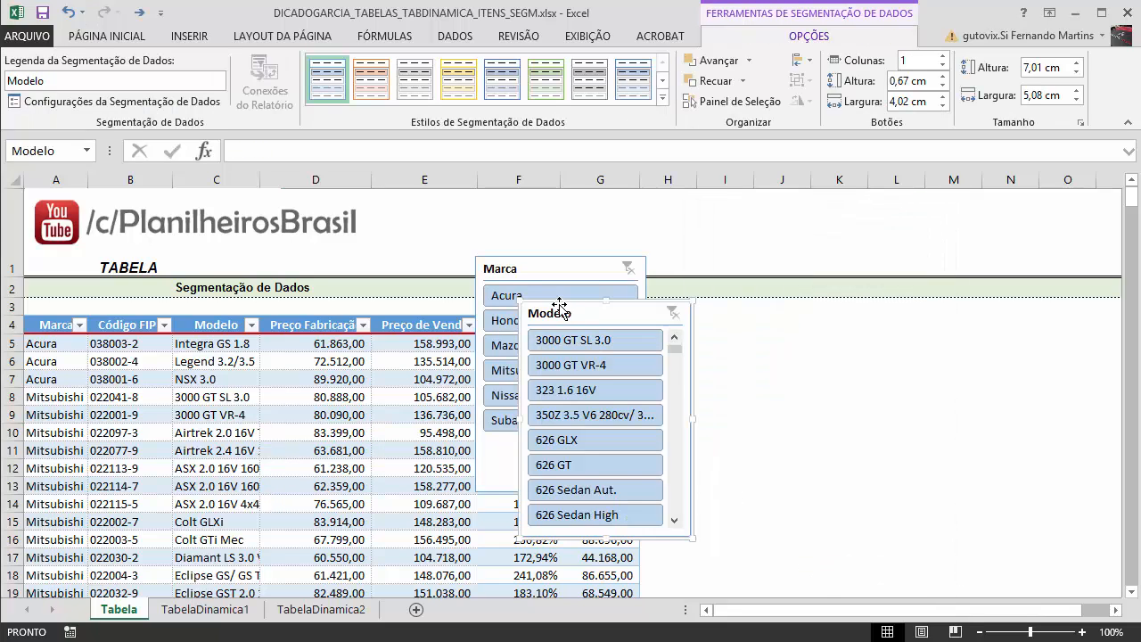
Place the Marca and Modelo slicers side by side in the empty area beside the table, with their upper edges roughly aligned
drag(751, 308, 929, 323)
drag(583, 259, 761, 315)
drag(882, 326, 868, 309)
drag(741, 317, 740, 304)
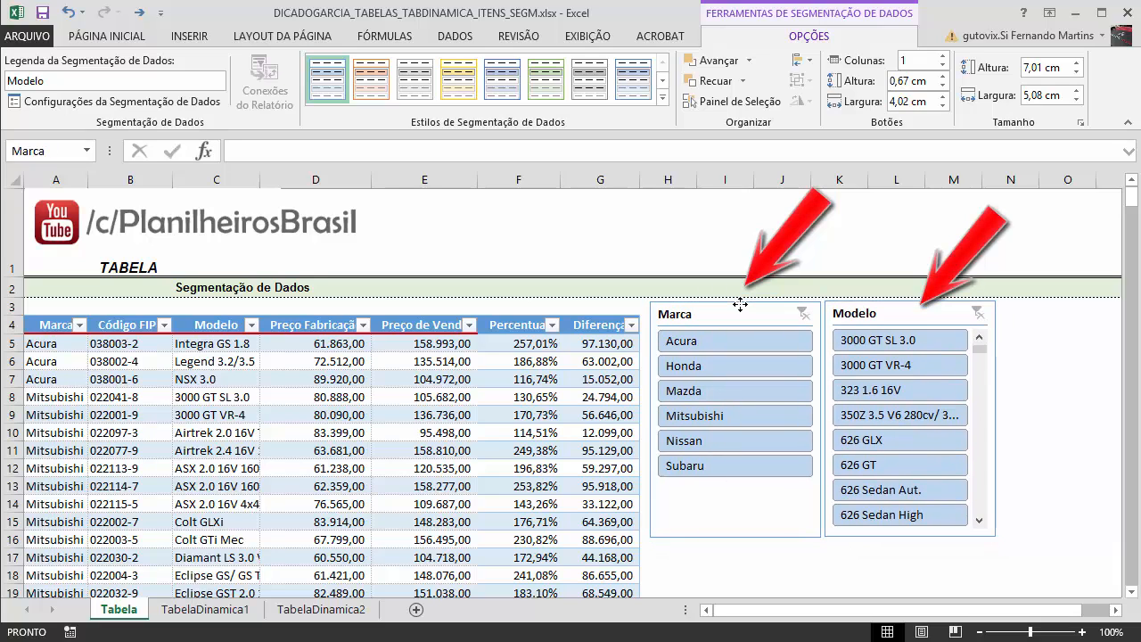
Lengthen the Modelo slicer downward to about 15.11 cm in height, and deselect it
click(905, 538)
drag(905, 537, 886, 571)
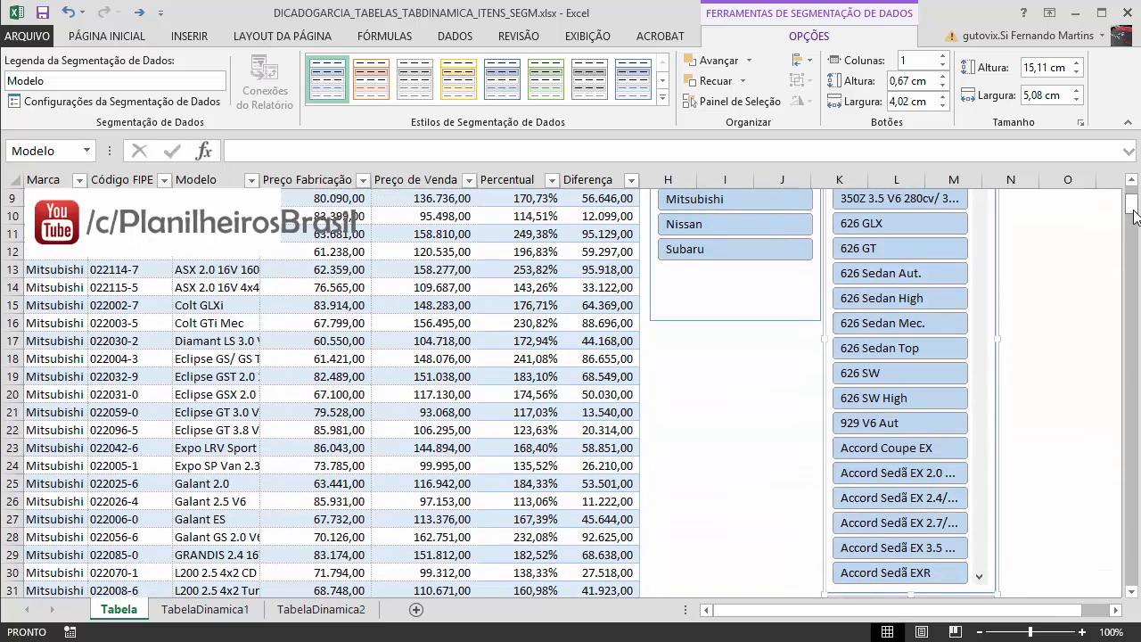
drag(1134, 217, 1126, 184)
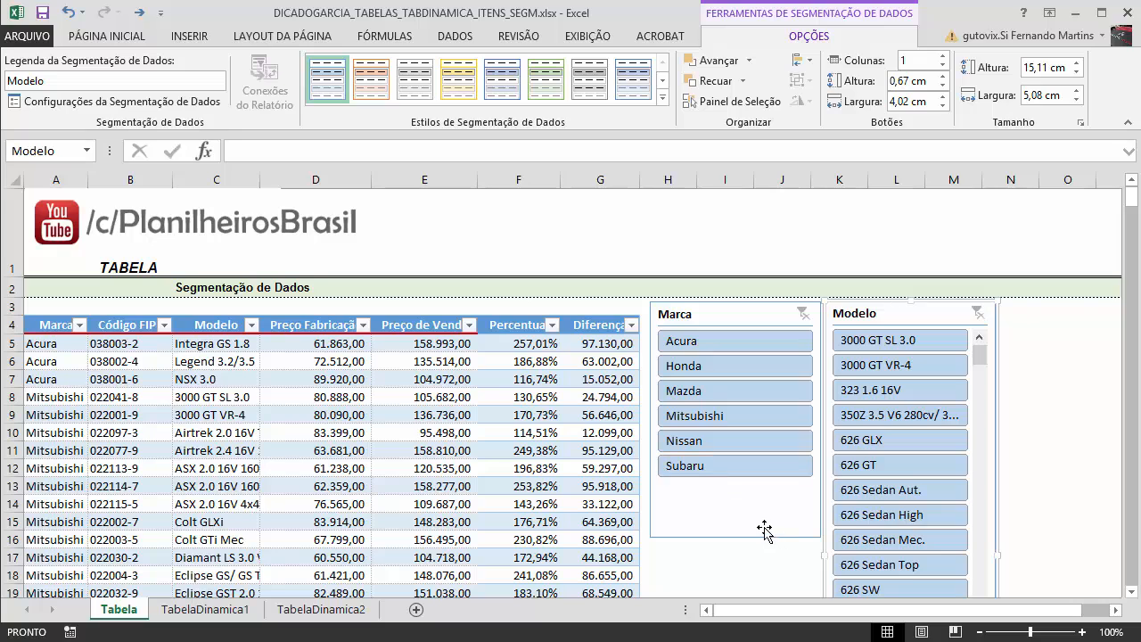
click(762, 570)
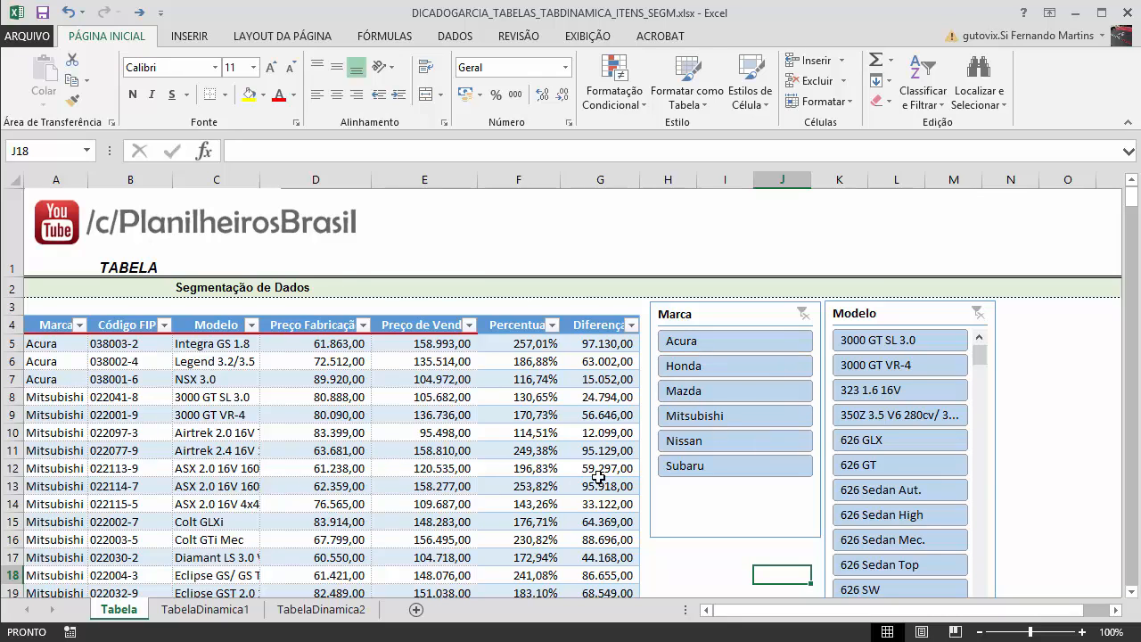
Filter the table by the Nissan brand using the Marca slicer and review the filtered rows
click(726, 443)
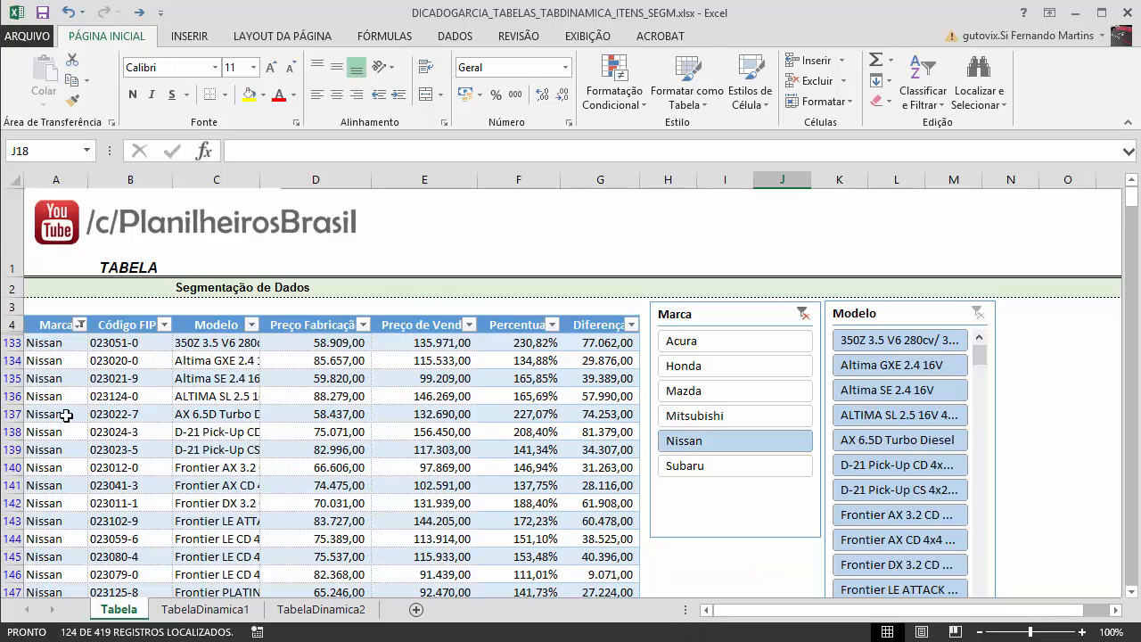
scroll(365, 508, down, 6)
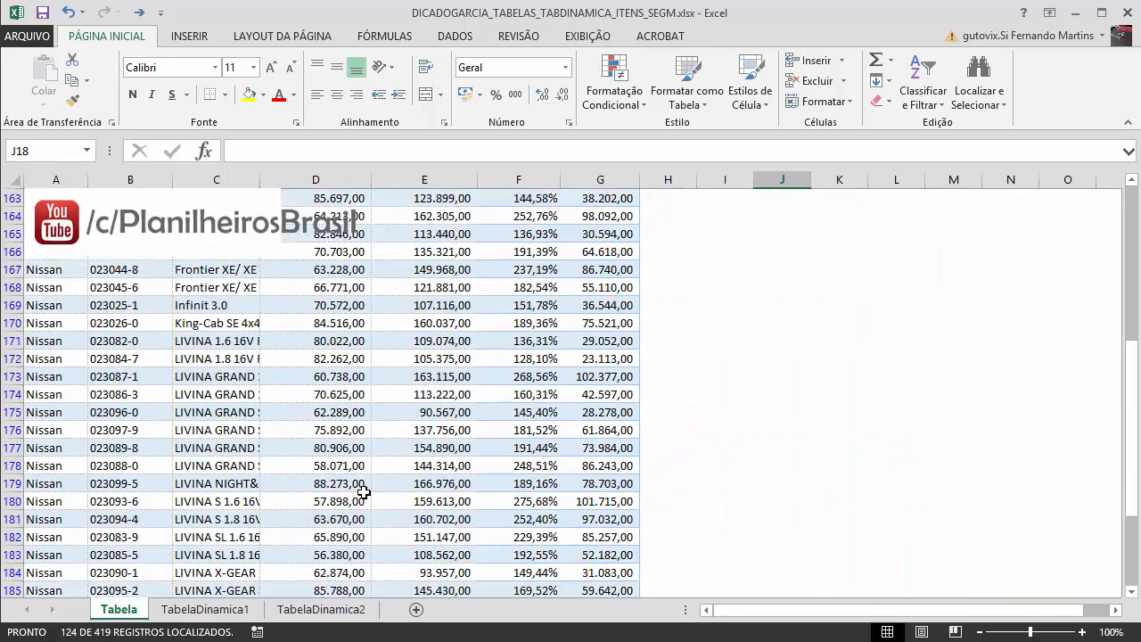
scroll(368, 496, up, 7)
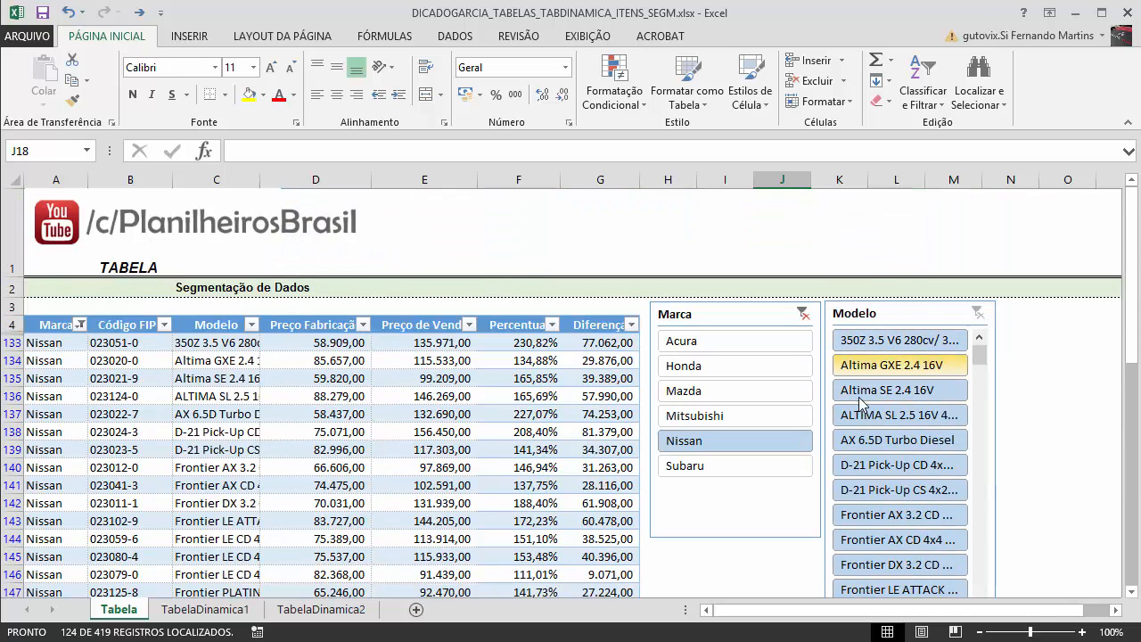
Filter by several Nissan models in turn, from ALTIMA SL 2.5 16V to Frontier AX 3.2 CD, and clear both slicer filters
click(891, 415)
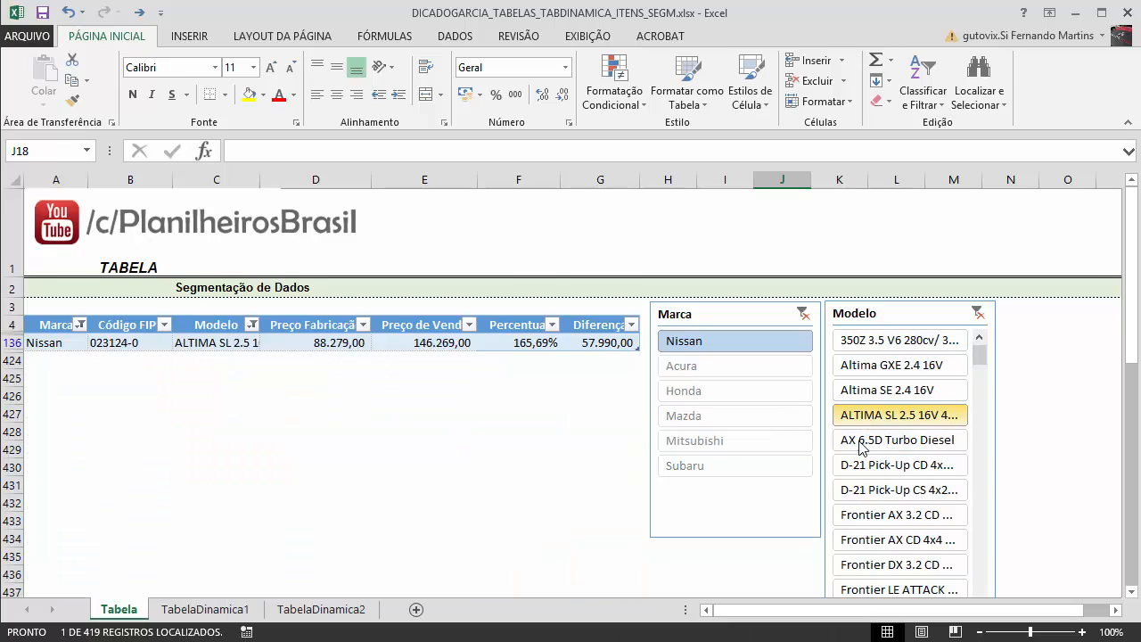
click(882, 443)
click(882, 465)
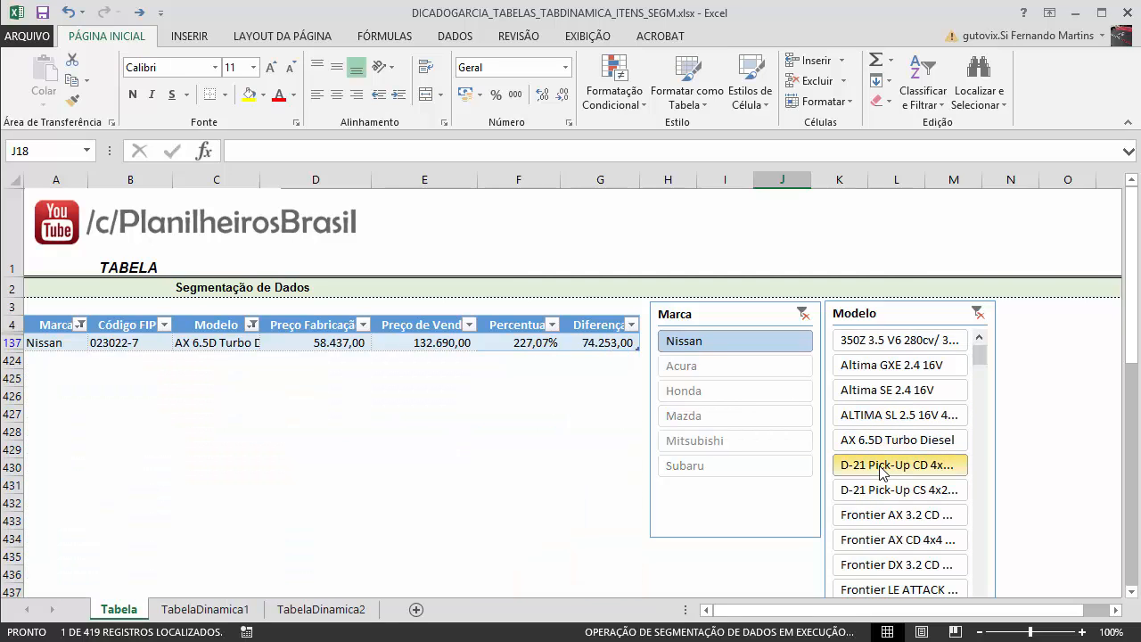
click(892, 514)
click(803, 314)
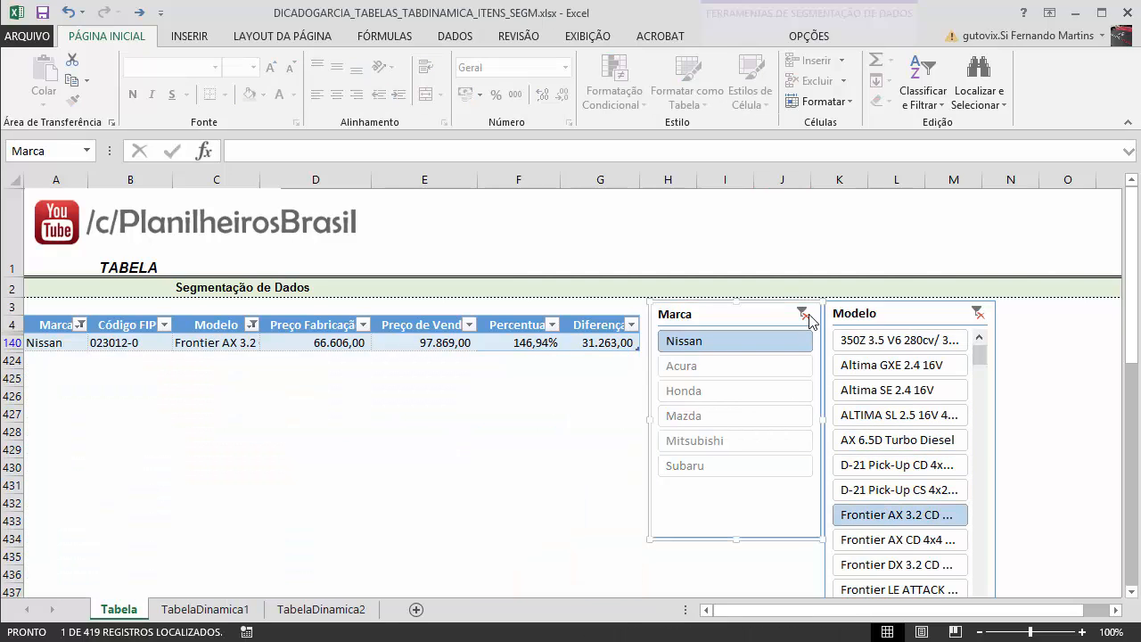
click(976, 313)
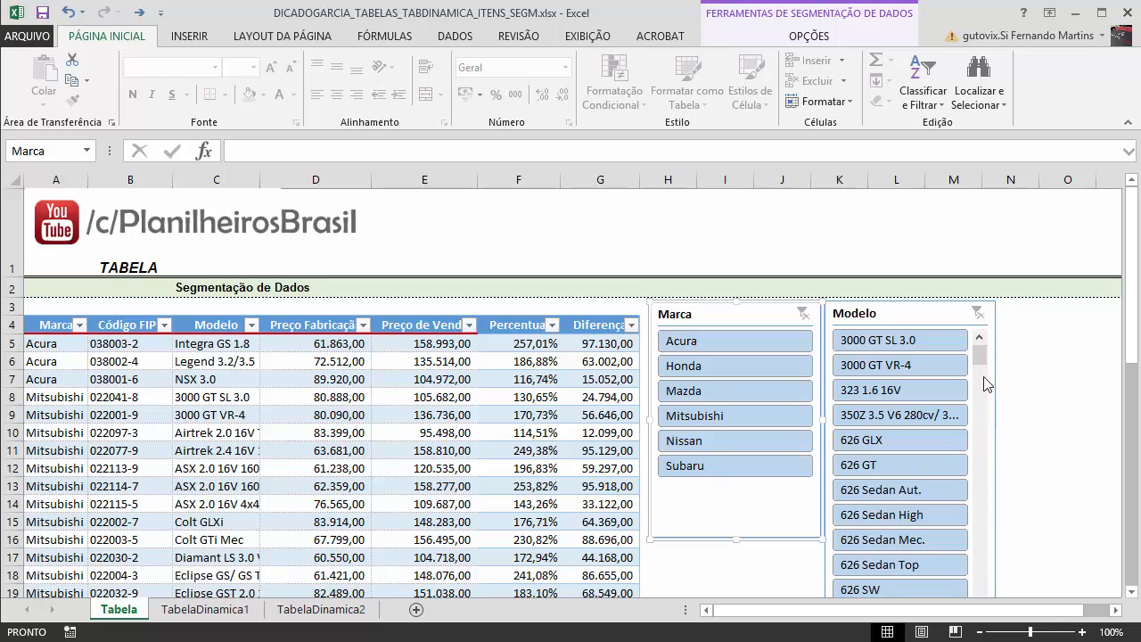
Filter the table to the second Fit CX 1.4 Flex 16V entry in the Modelo slicer
drag(988, 359, 985, 392)
drag(927, 348, 931, 311)
drag(983, 357, 974, 456)
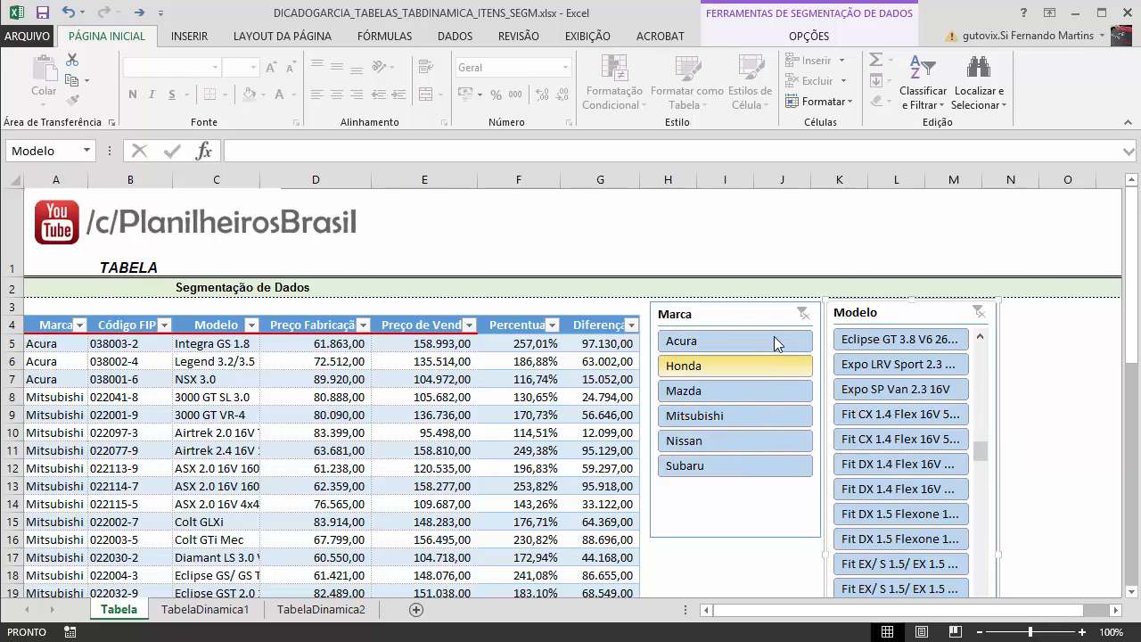
click(869, 439)
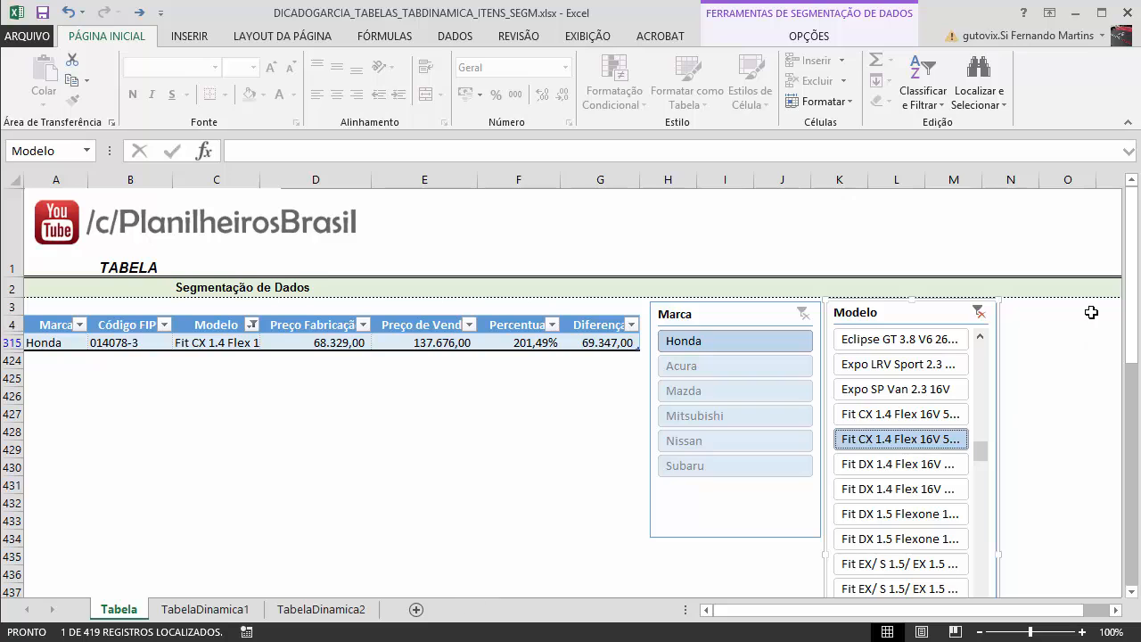
Clear the Modelo slicer filter and filter the table by Nissan, Subaru, Mazda, Honda and Acura in turn using the Marca slicer
click(977, 312)
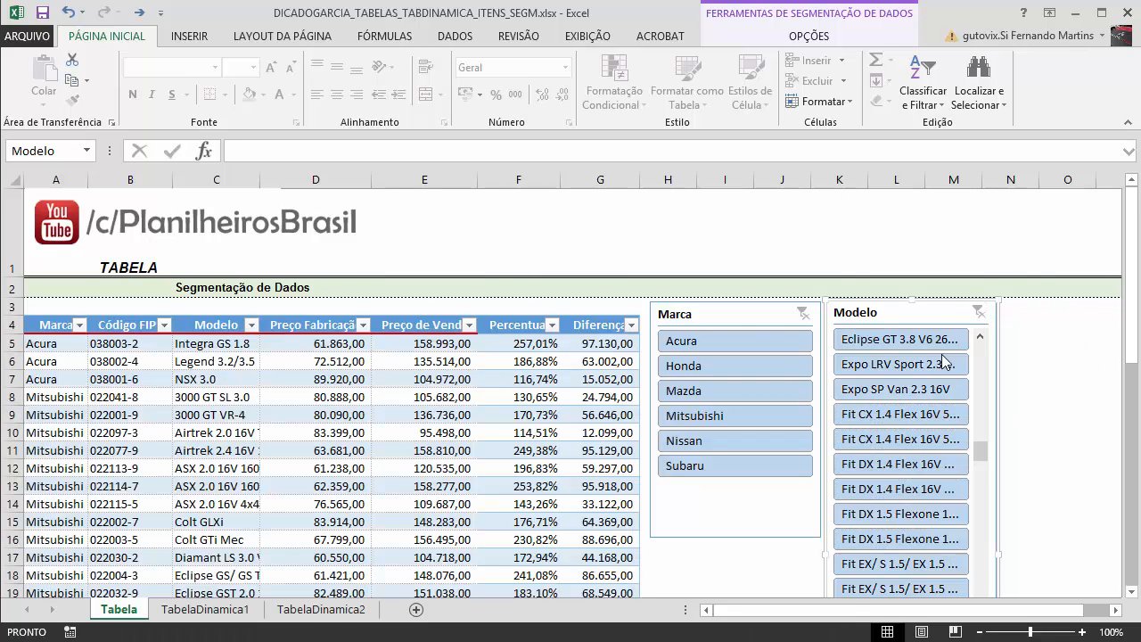
click(706, 440)
click(696, 466)
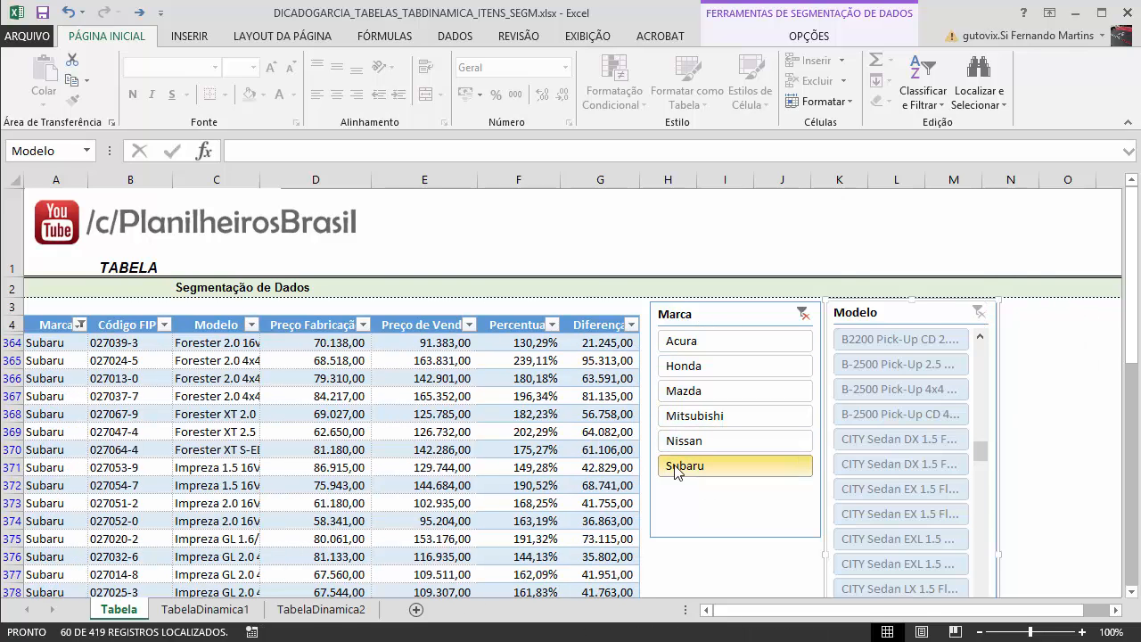
click(727, 397)
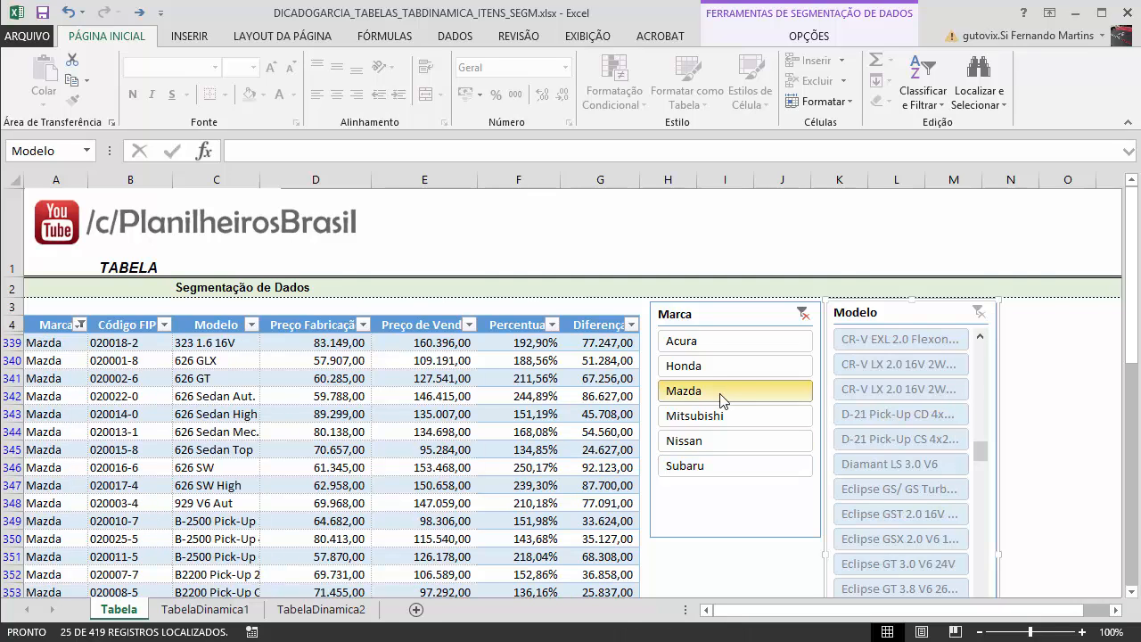
click(703, 367)
click(703, 342)
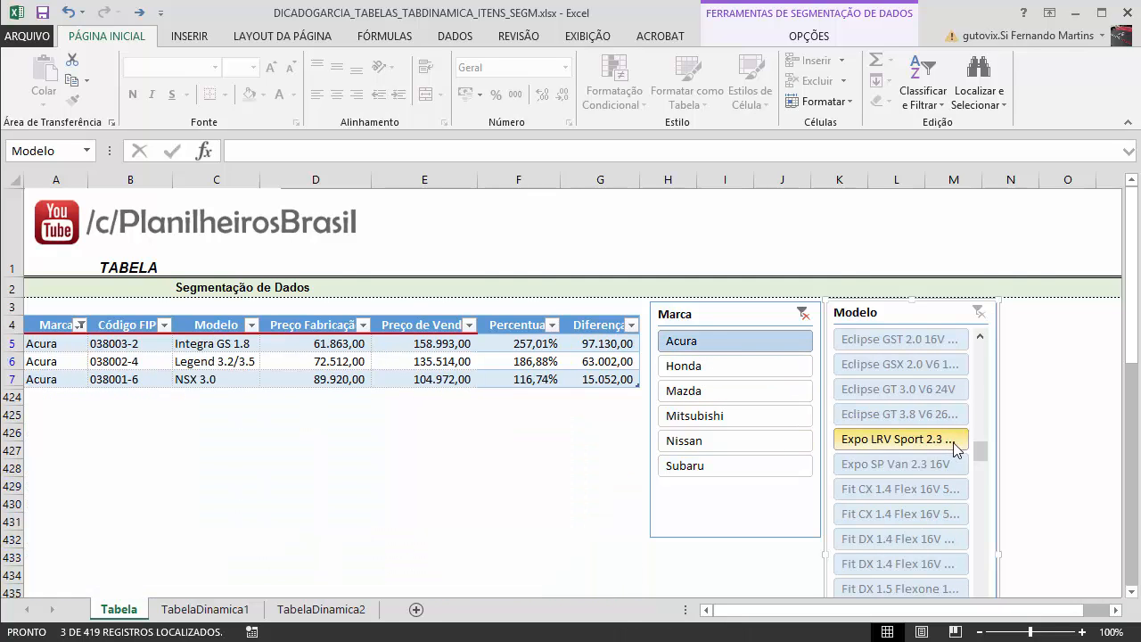
Return the Modelo slicer to its first entries and cycle the Marca filter through Honda, Mazda, Mitsubishi and Acura, ending on Mazda
drag(981, 452, 977, 369)
click(691, 369)
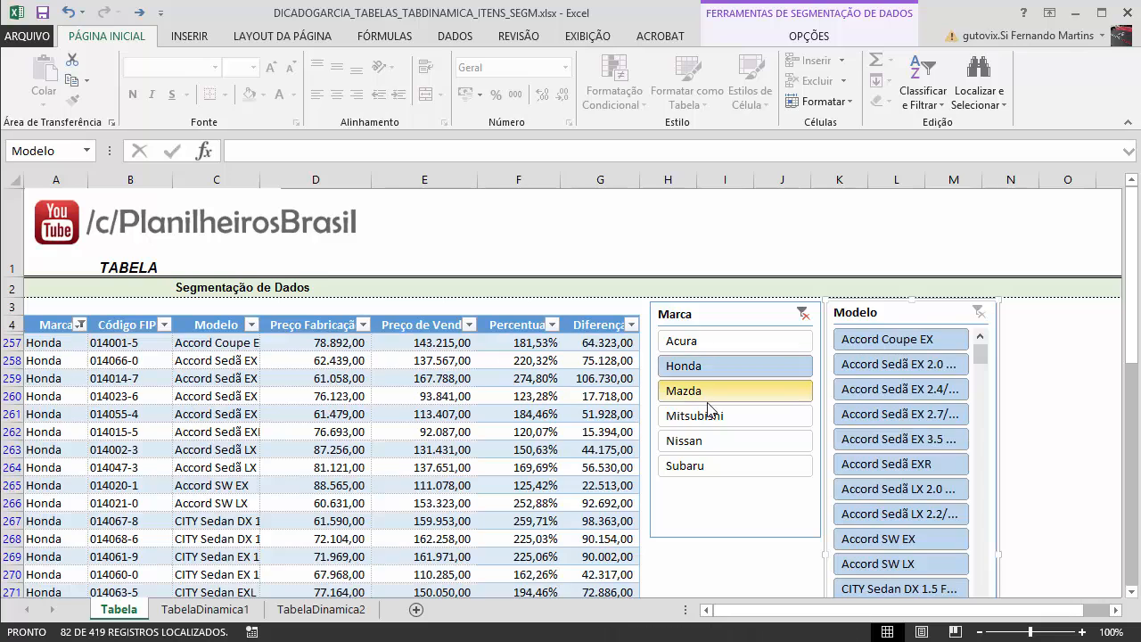
click(704, 392)
click(695, 415)
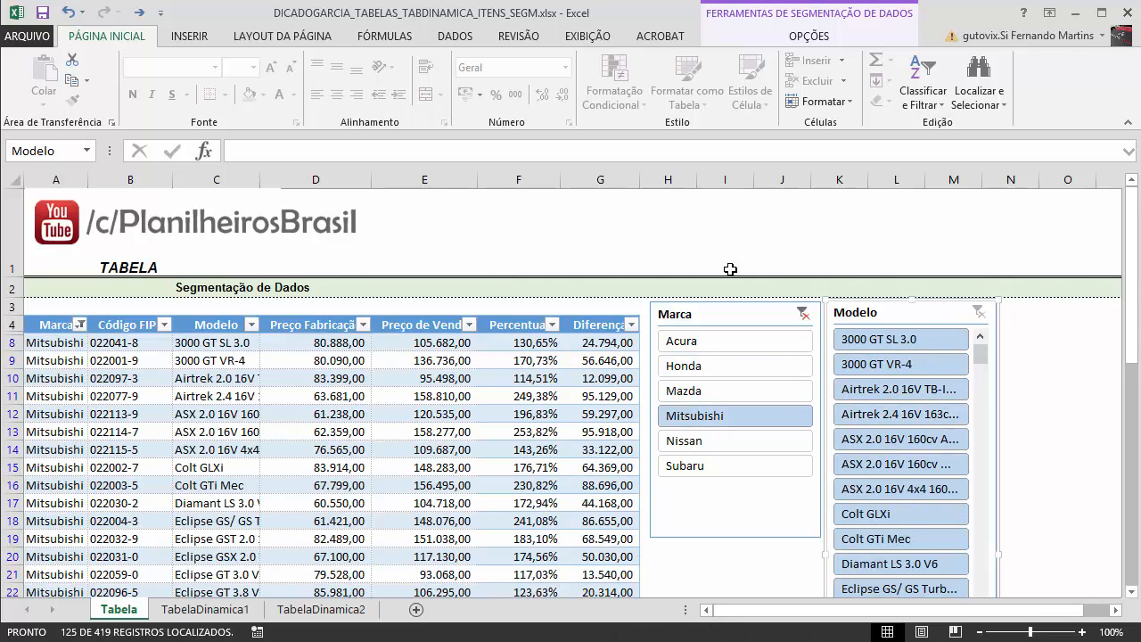
click(685, 340)
click(696, 370)
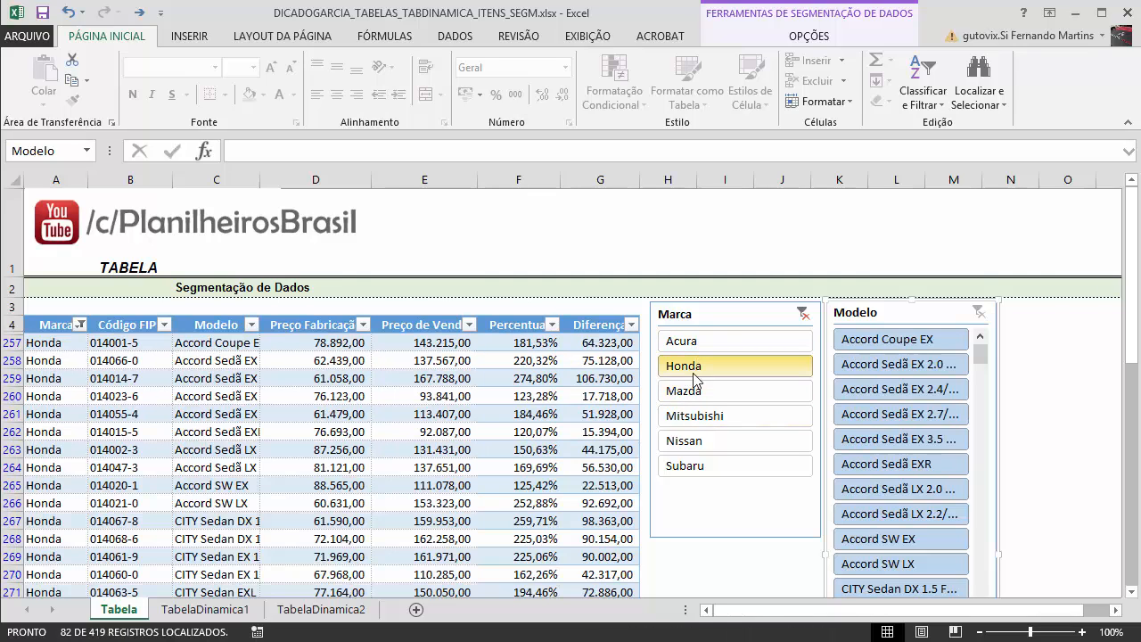
click(699, 393)
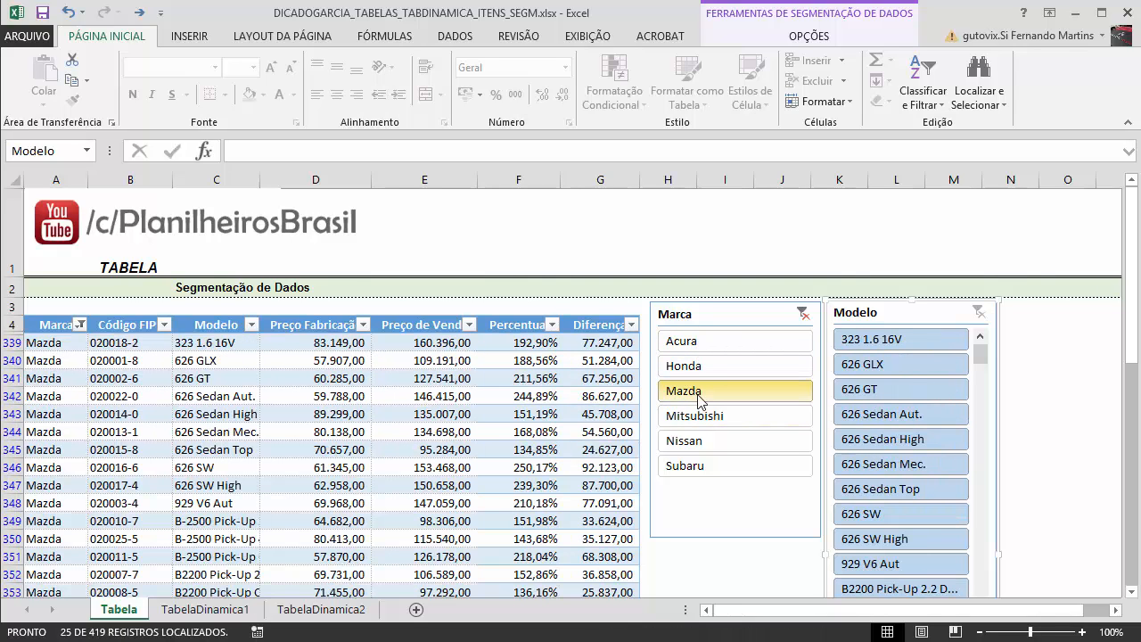
Filter the Mazda rows by the models 626 Sedan High and 626 SW in turn, and clear both slicer filters
click(901, 440)
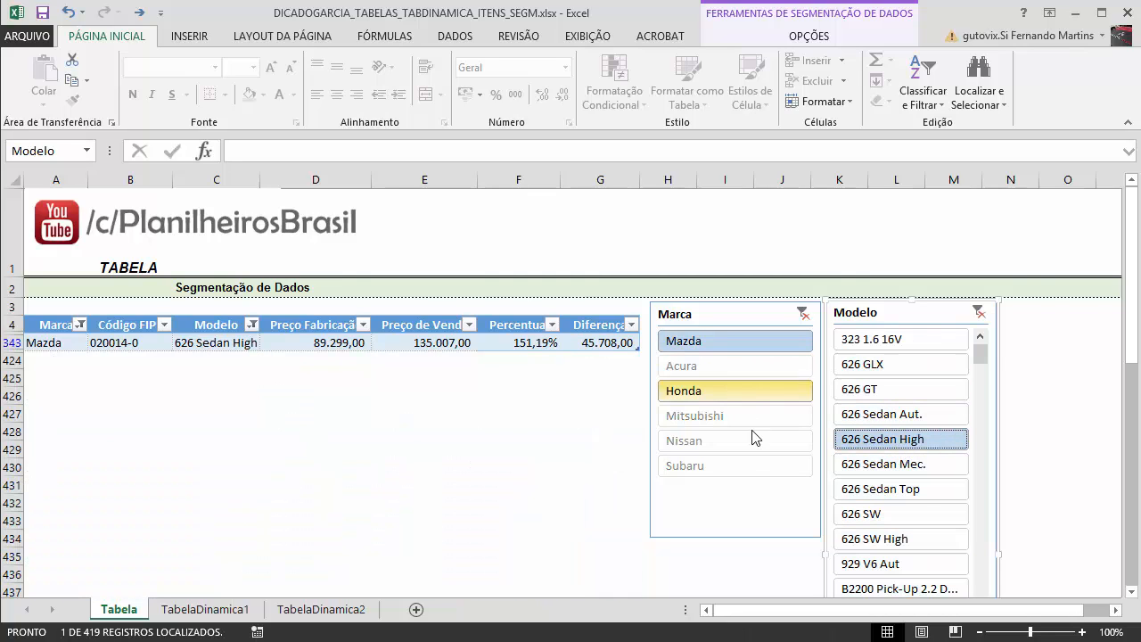
click(885, 513)
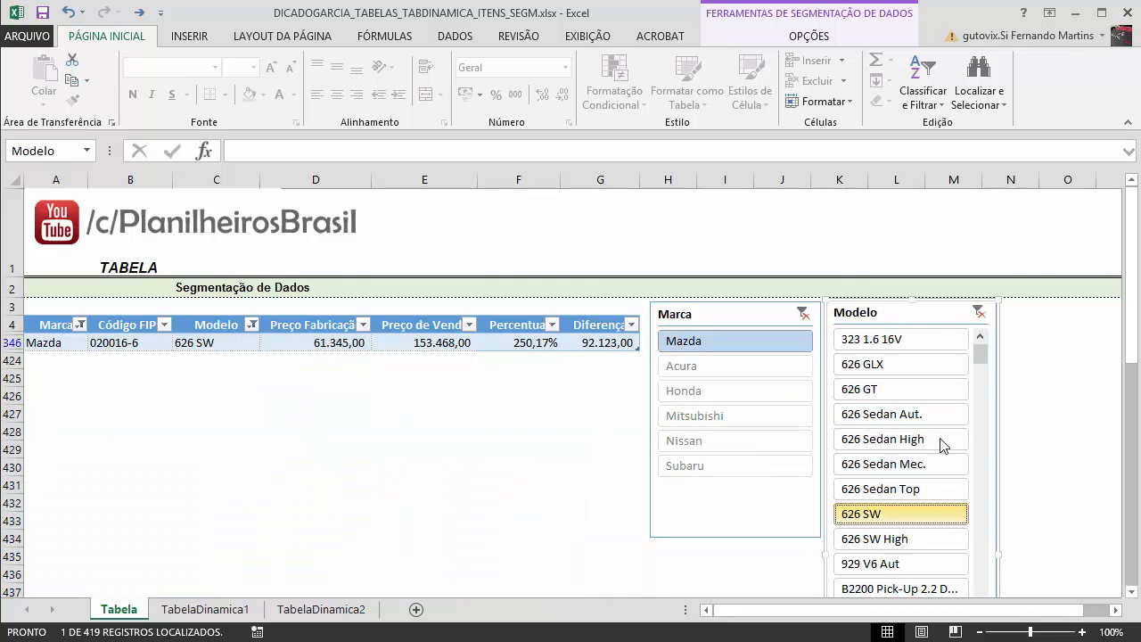
click(978, 312)
click(802, 313)
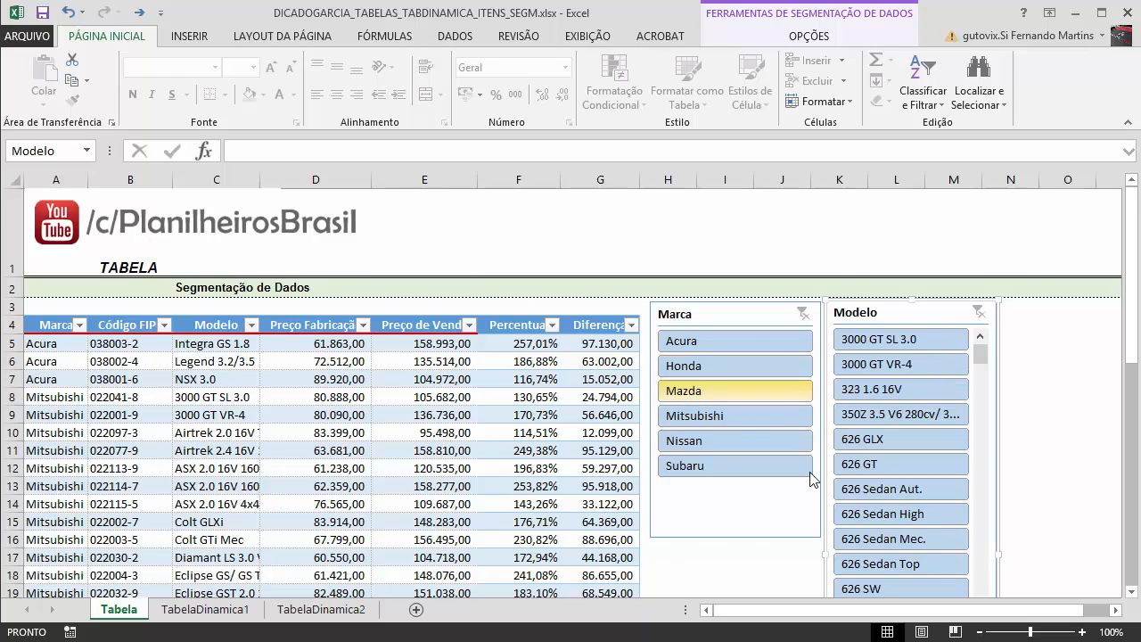
click(241, 417)
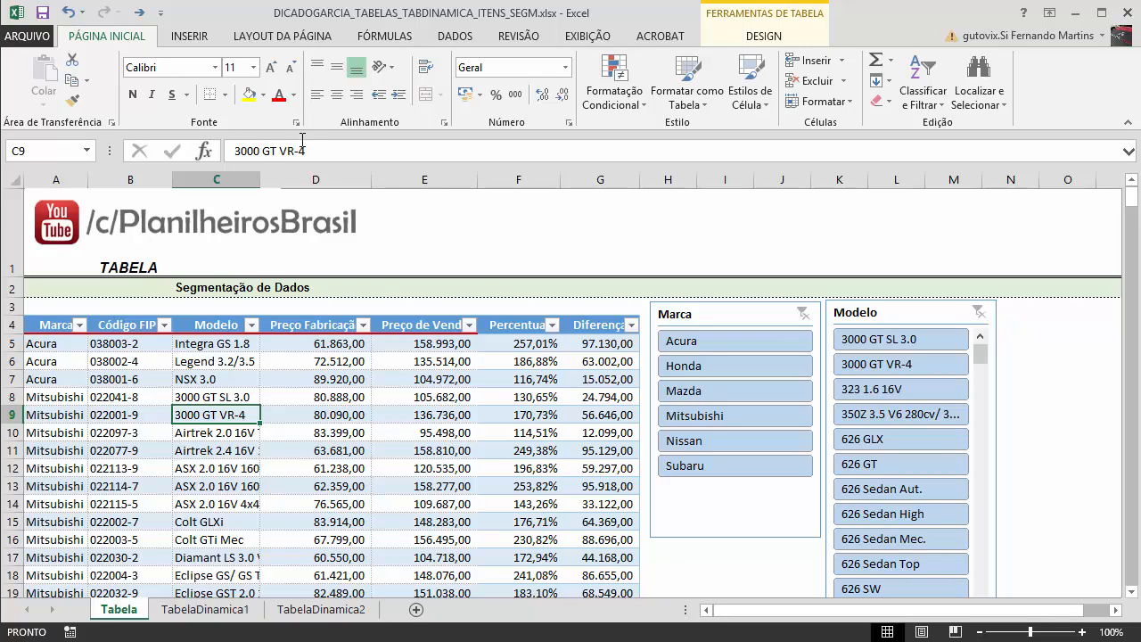
click(190, 36)
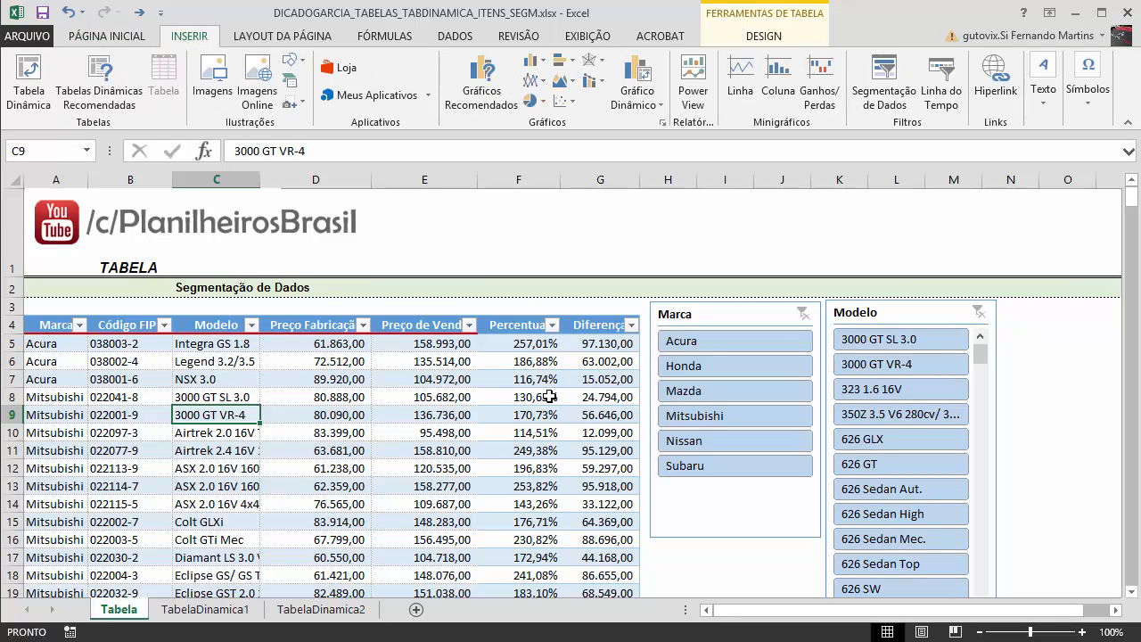
click(538, 363)
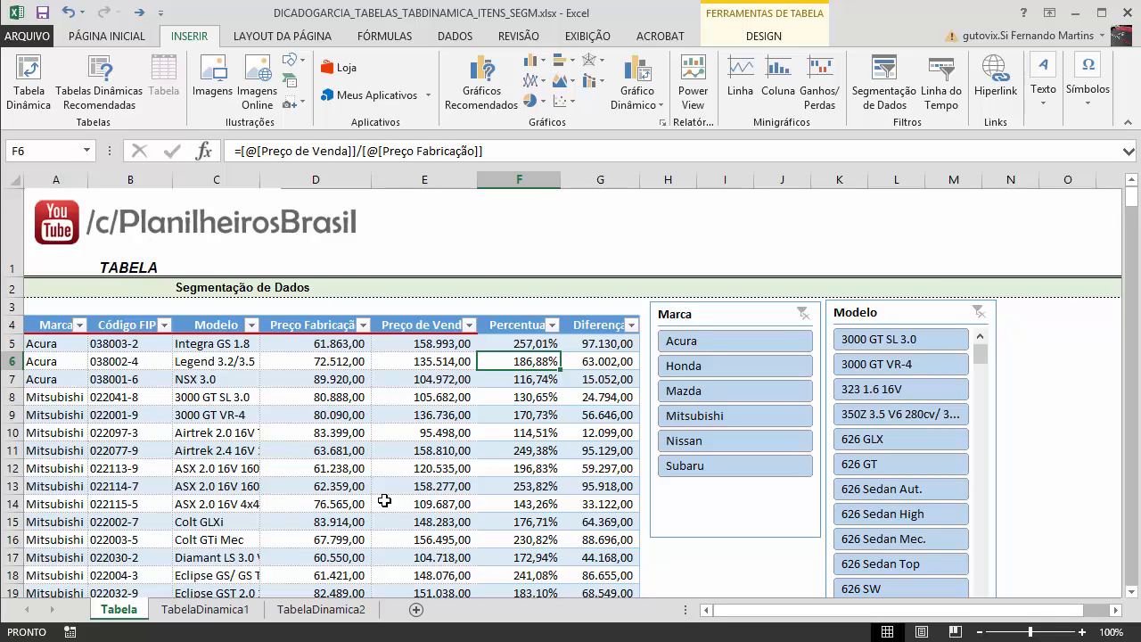
Open the TabelaDinamica1 sheet and look over its Data, Vendedor, Meta and Venda columns
click(221, 617)
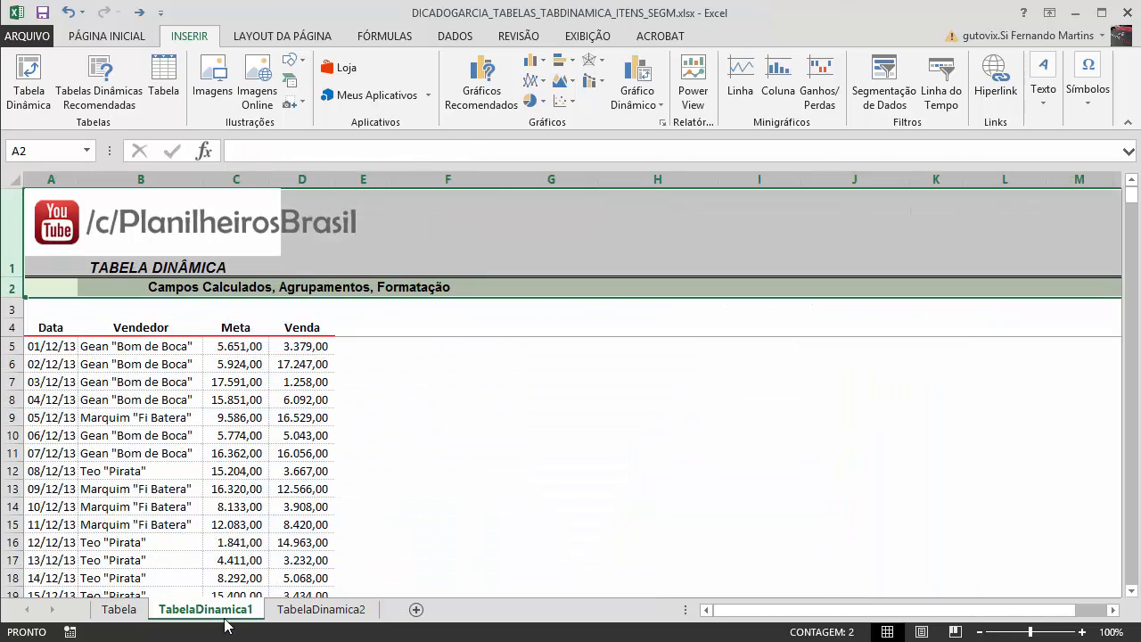
click(541, 459)
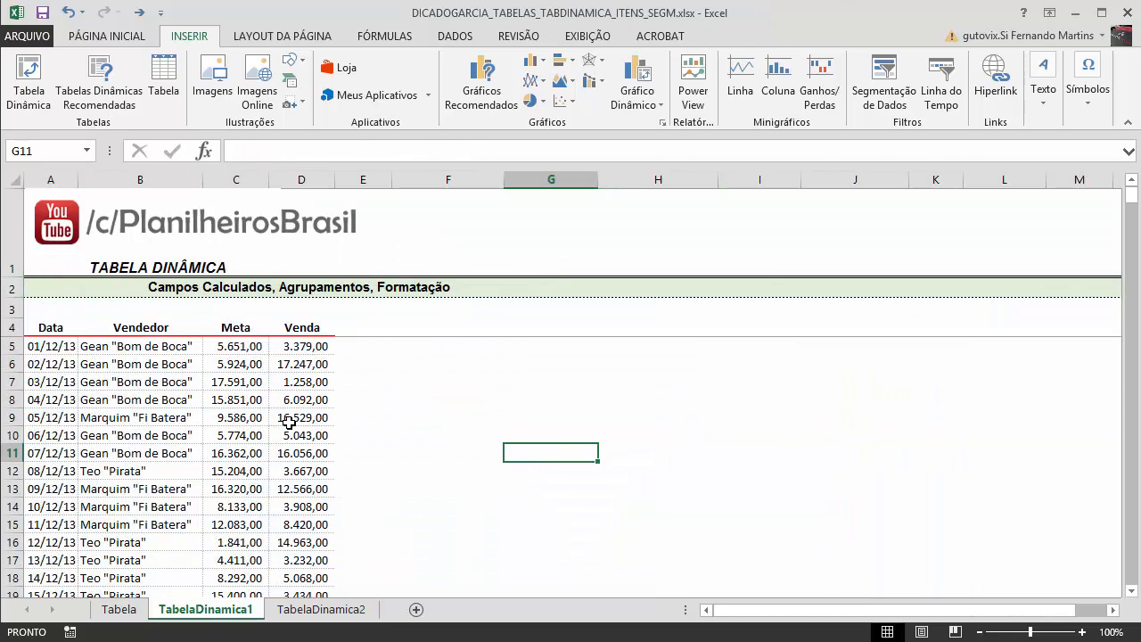
click(445, 433)
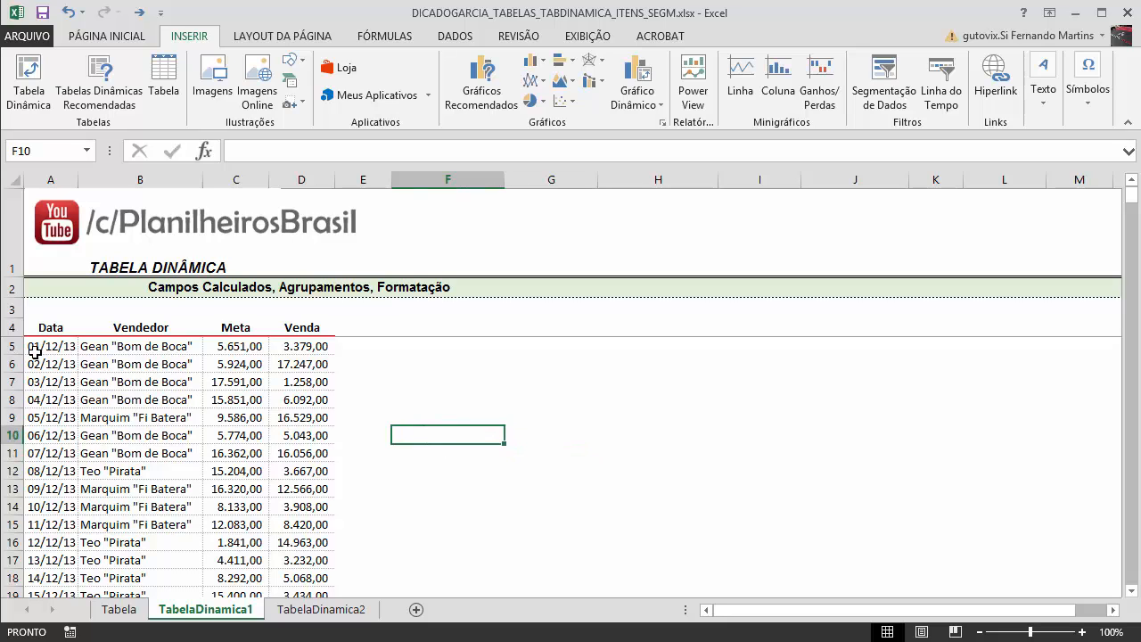
drag(36, 353, 320, 526)
click(143, 435)
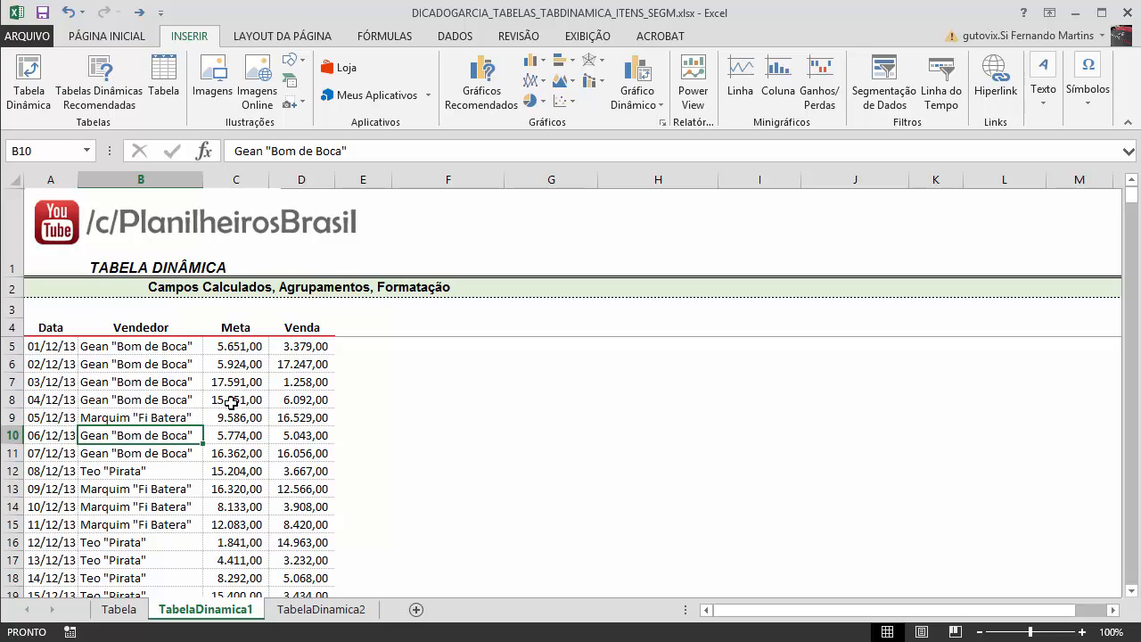
Examine the daily entries in the Data column and the first Venda value of the sales list
click(67, 346)
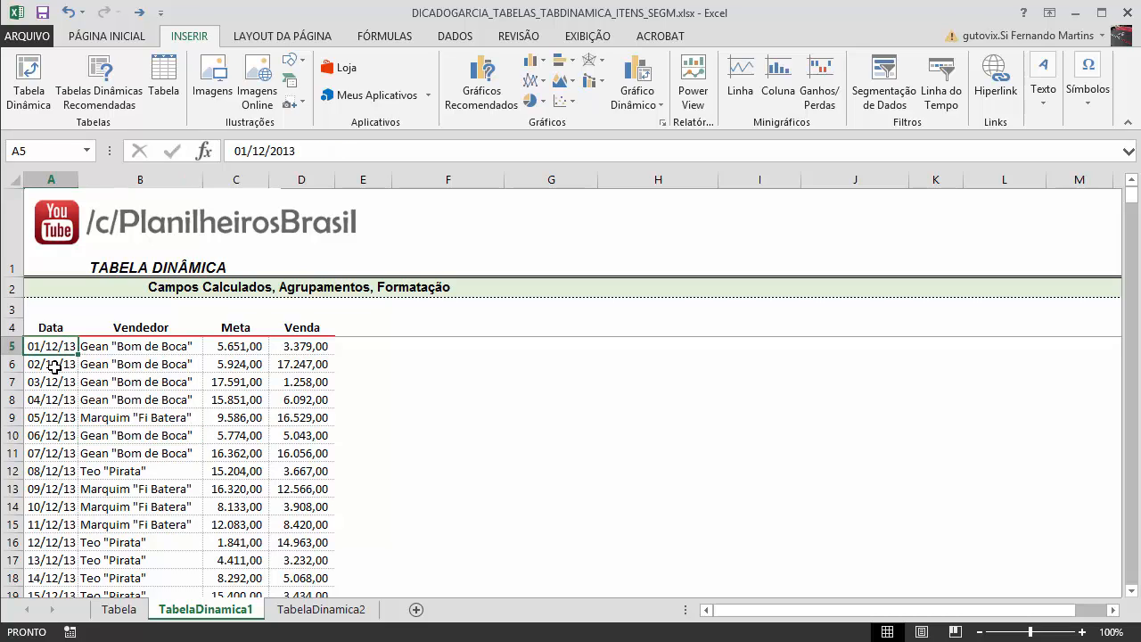
click(51, 361)
click(42, 399)
click(42, 419)
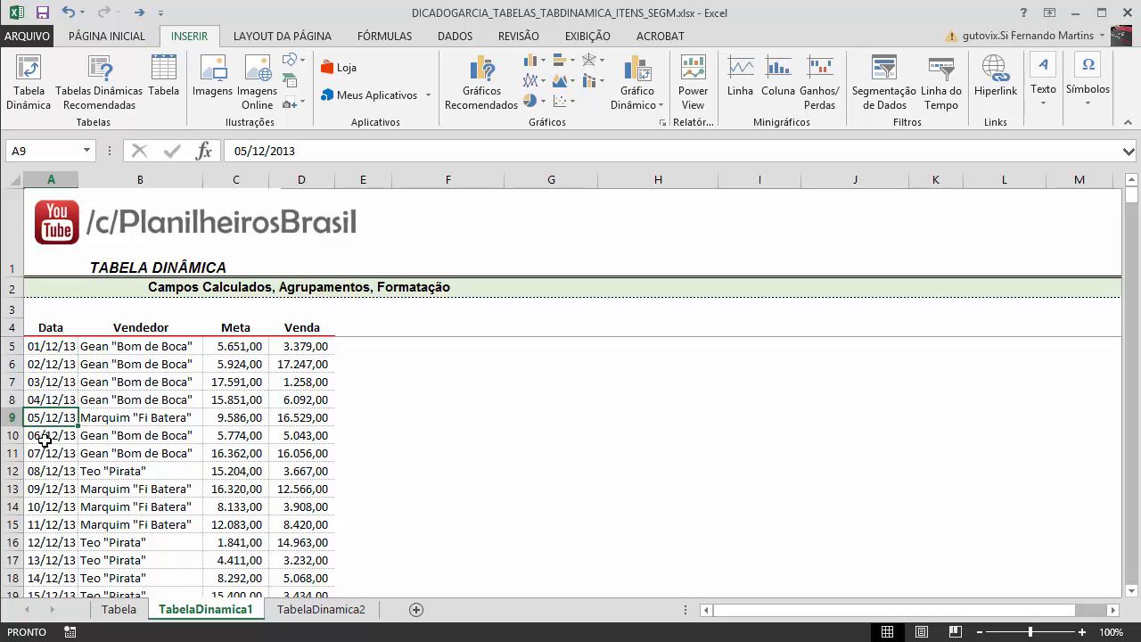
click(42, 471)
click(42, 506)
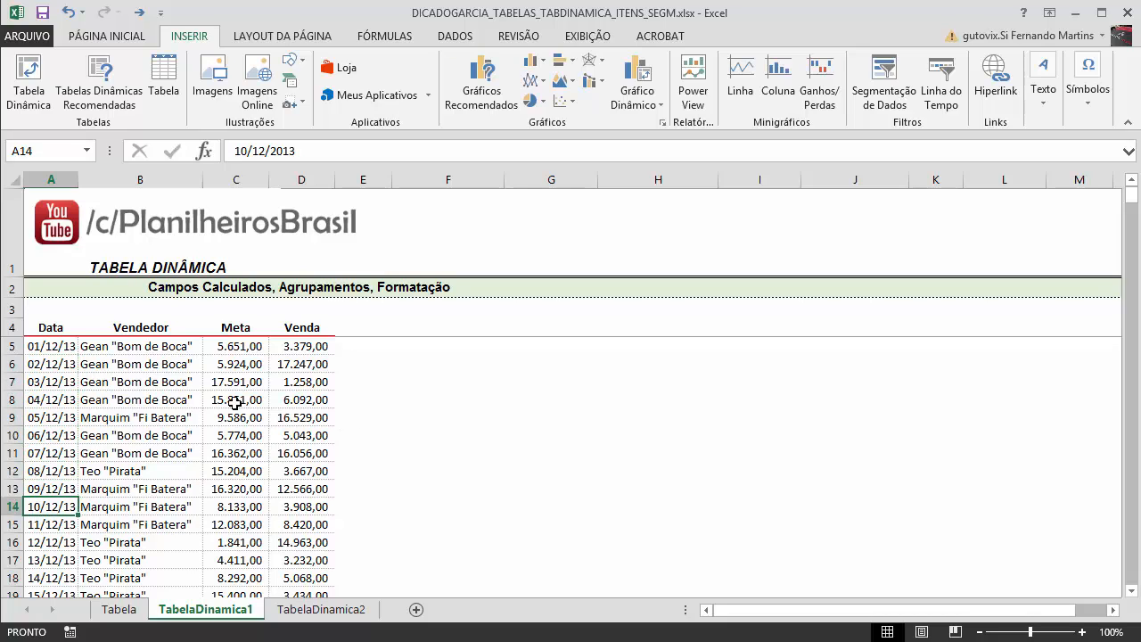
click(310, 348)
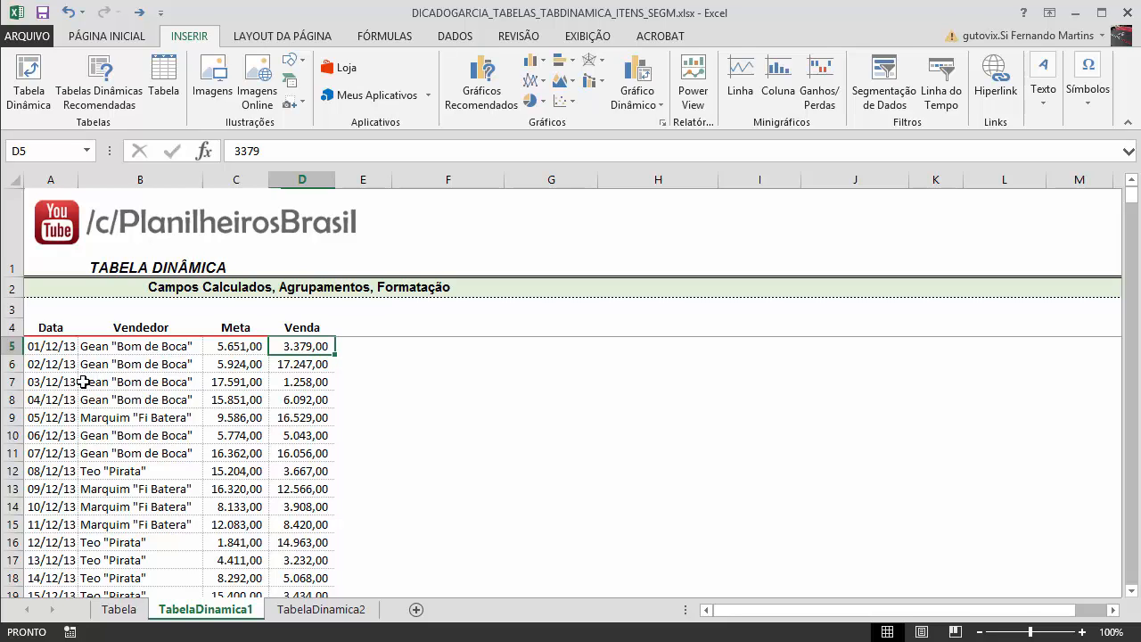
click(32, 347)
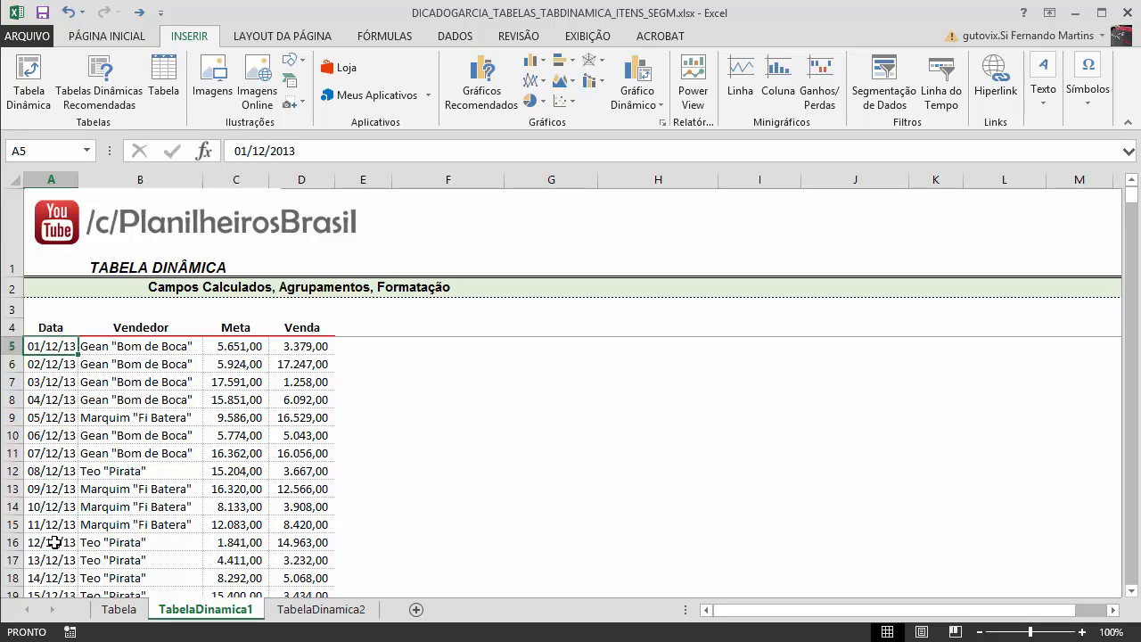
Review the sales records further down the TabelaDinamica1 list and return to its first rows
click(81, 506)
scroll(81, 506, down, 4)
scroll(81, 506, down, 20)
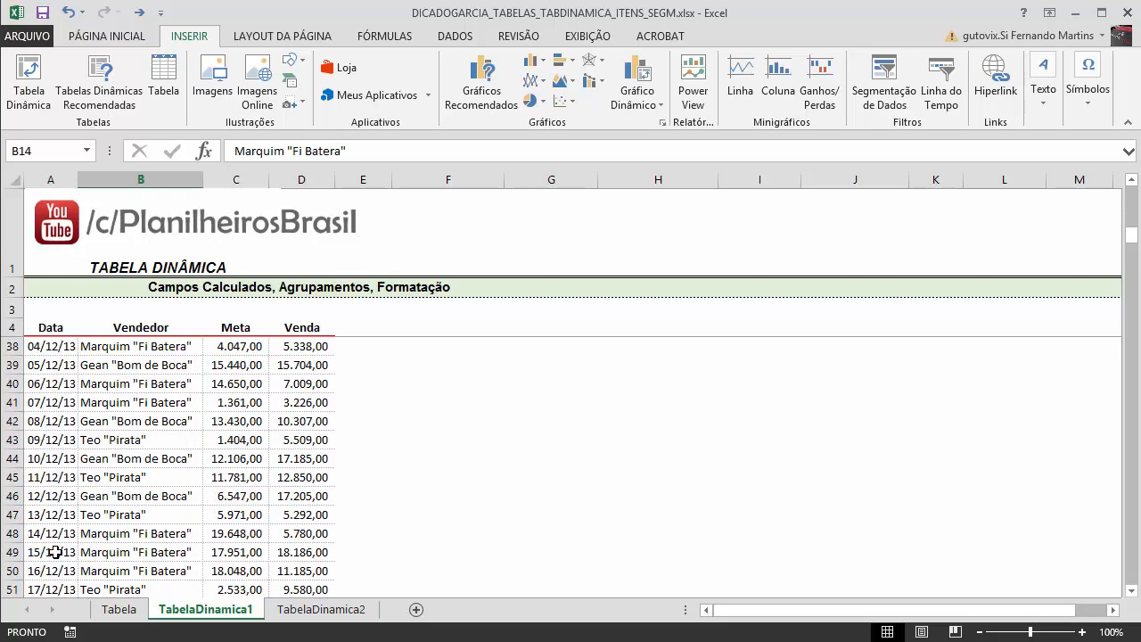
scroll(71, 552, down, 13)
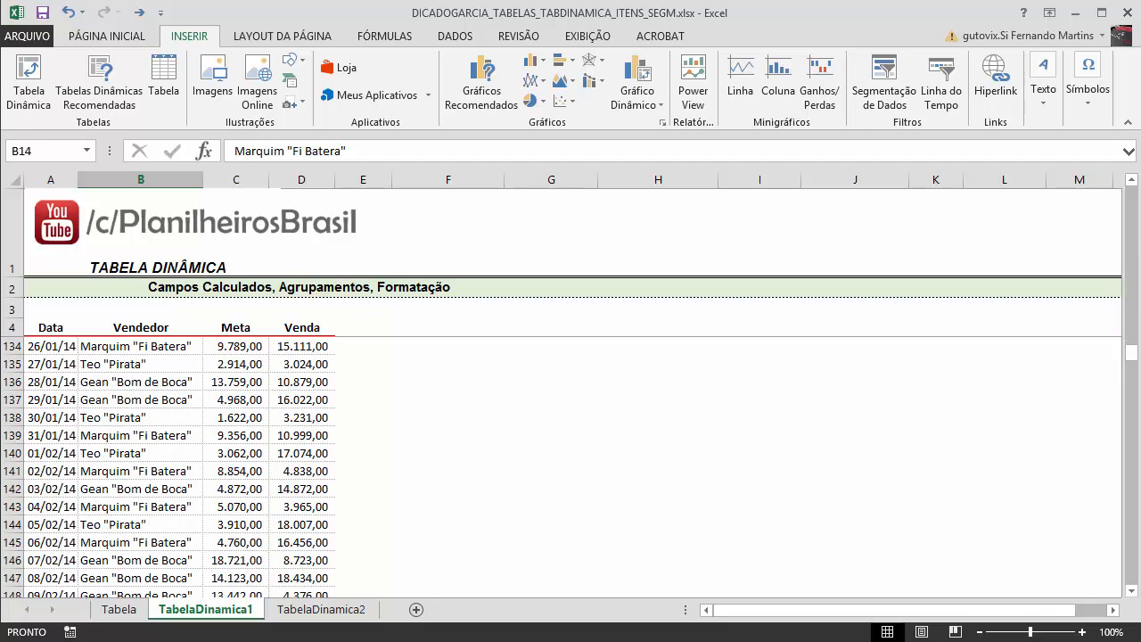
scroll(149, 520, up, 5)
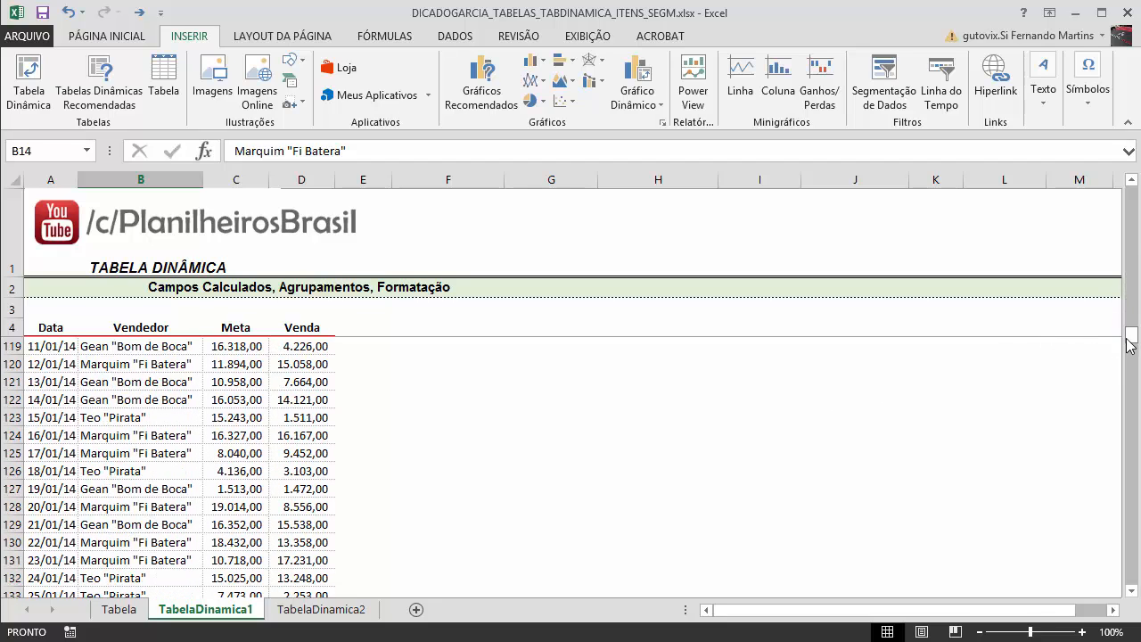
drag(1131, 343, 1132, 194)
click(365, 412)
click(236, 382)
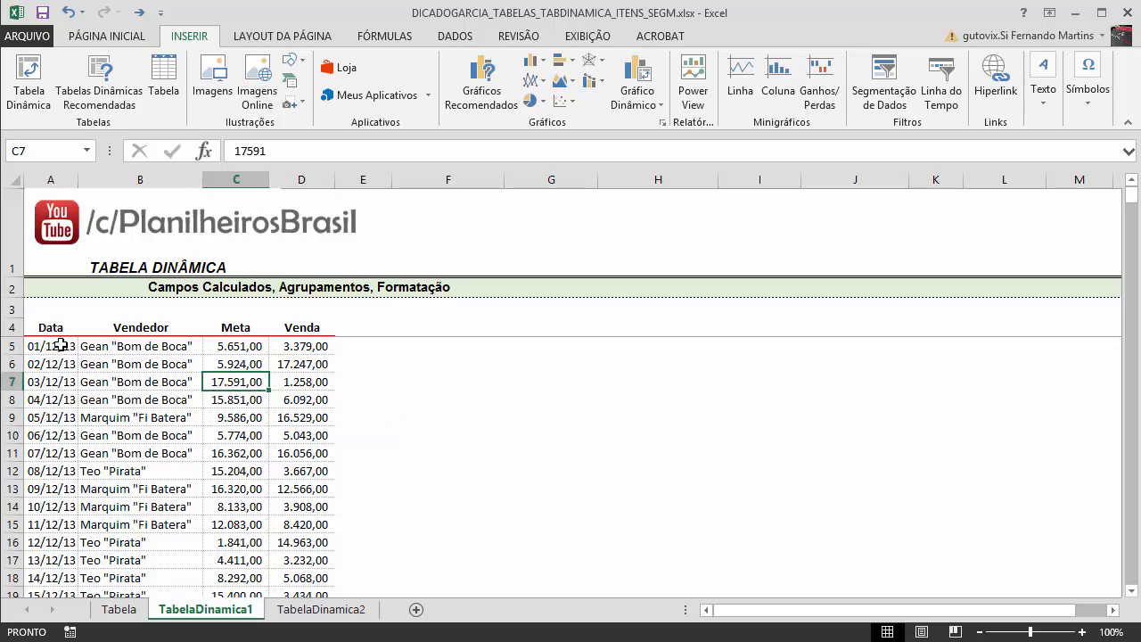
Select the whole sales list A4:D220 including its headers and start creating a PivotTable from it
click(54, 330)
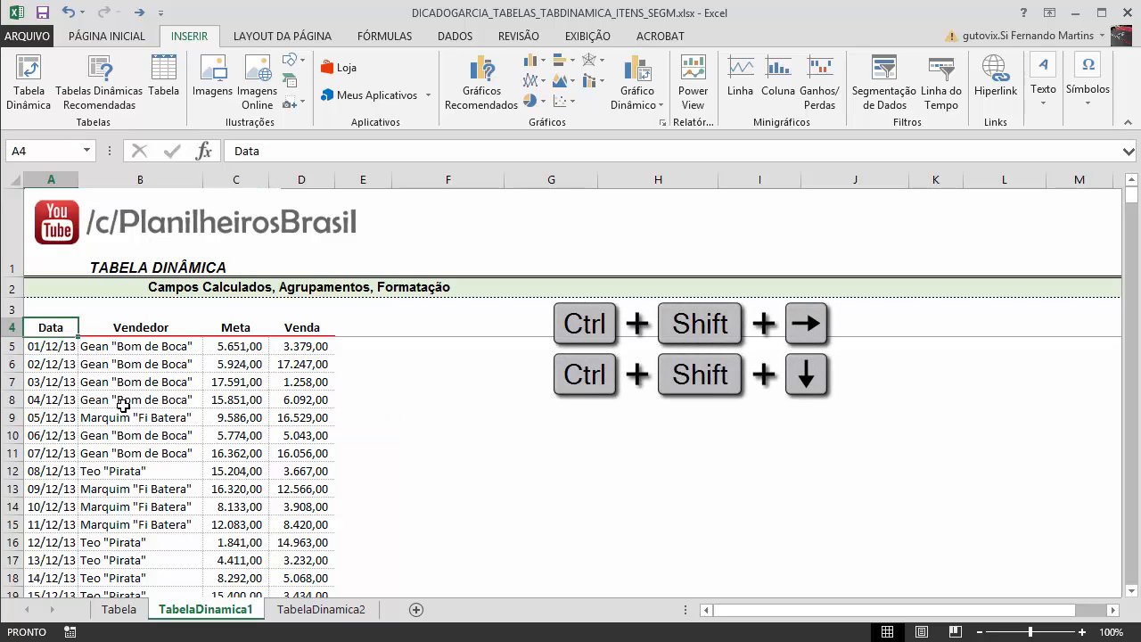
key(ctrl+shift+Down)
key(ctrl+shift+Right)
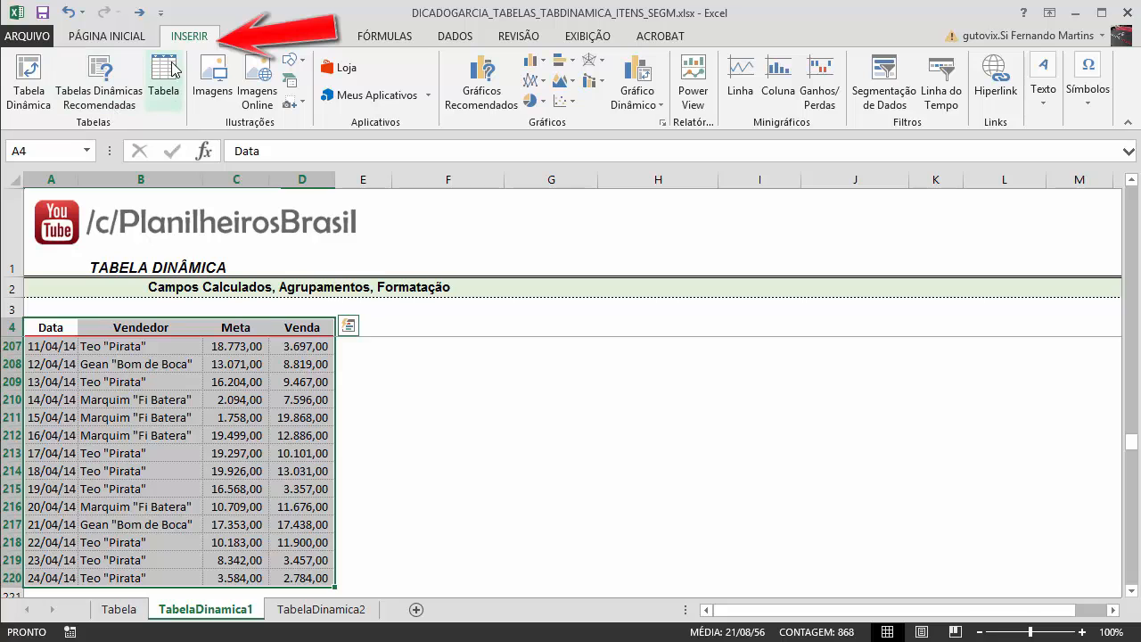
click(30, 89)
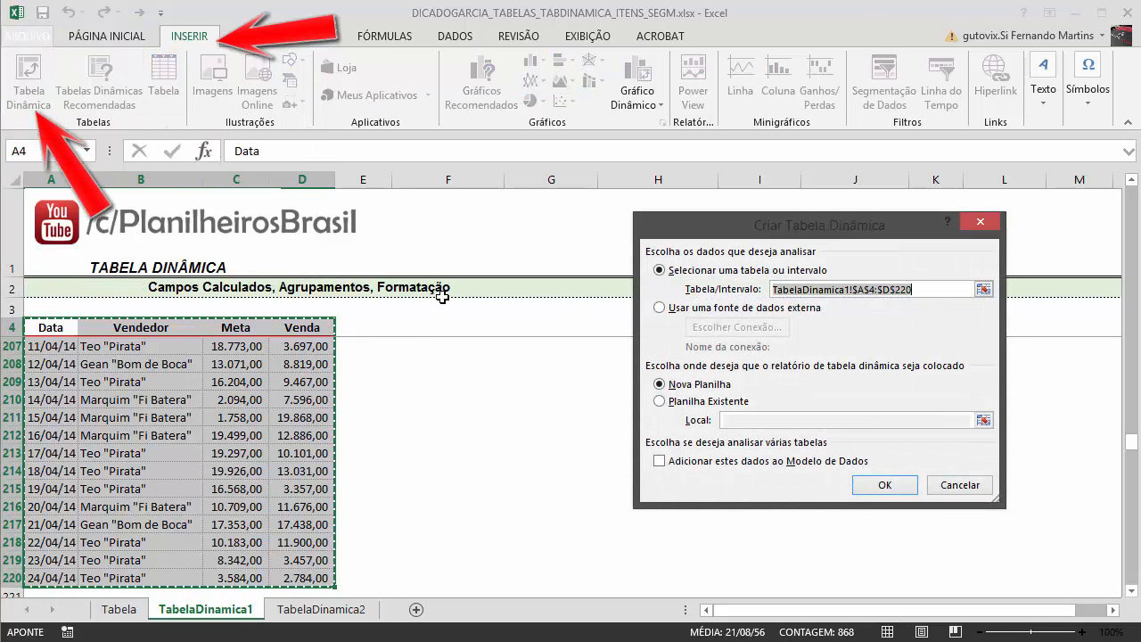
drag(800, 230, 592, 242)
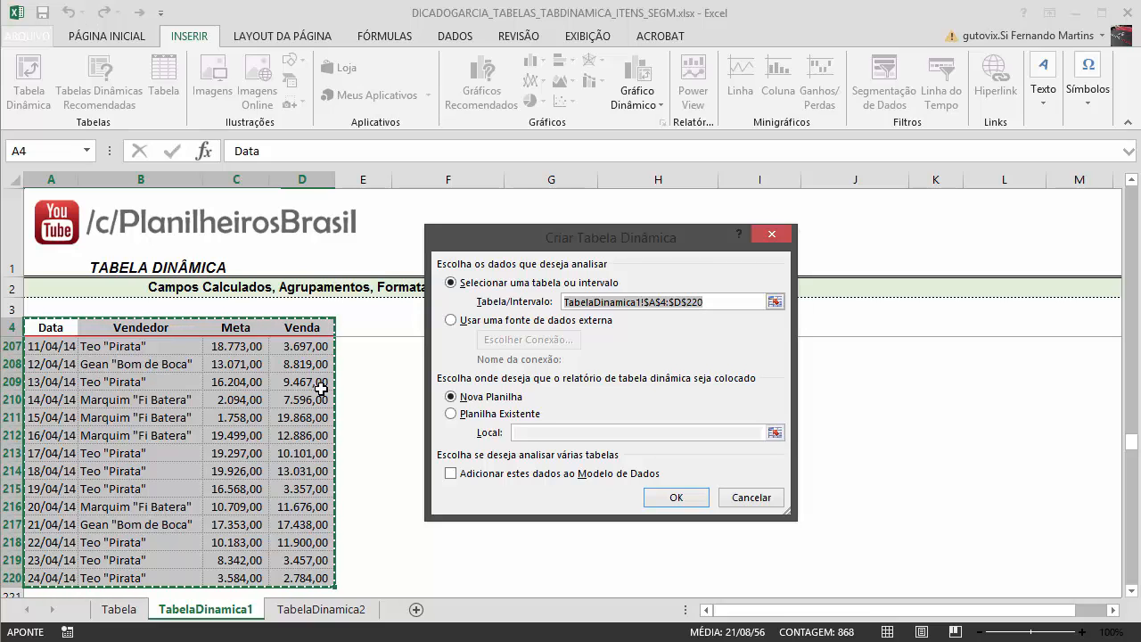
Place the PivotTable on the existing TabelaDinamica1 sheet at cell F4 and create it
click(451, 414)
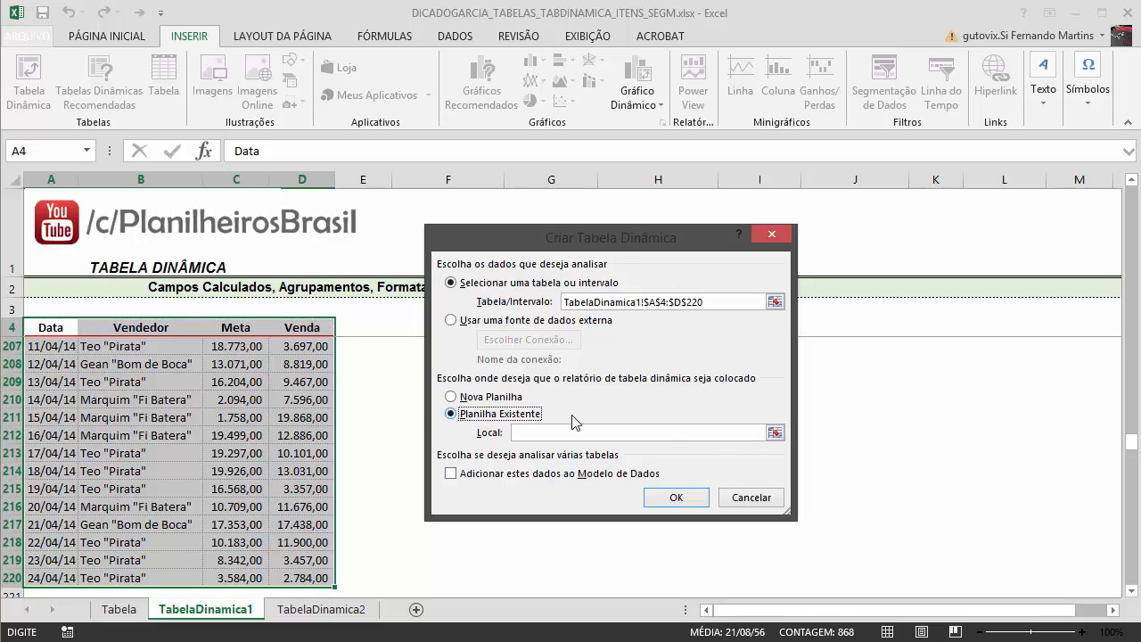
click(774, 433)
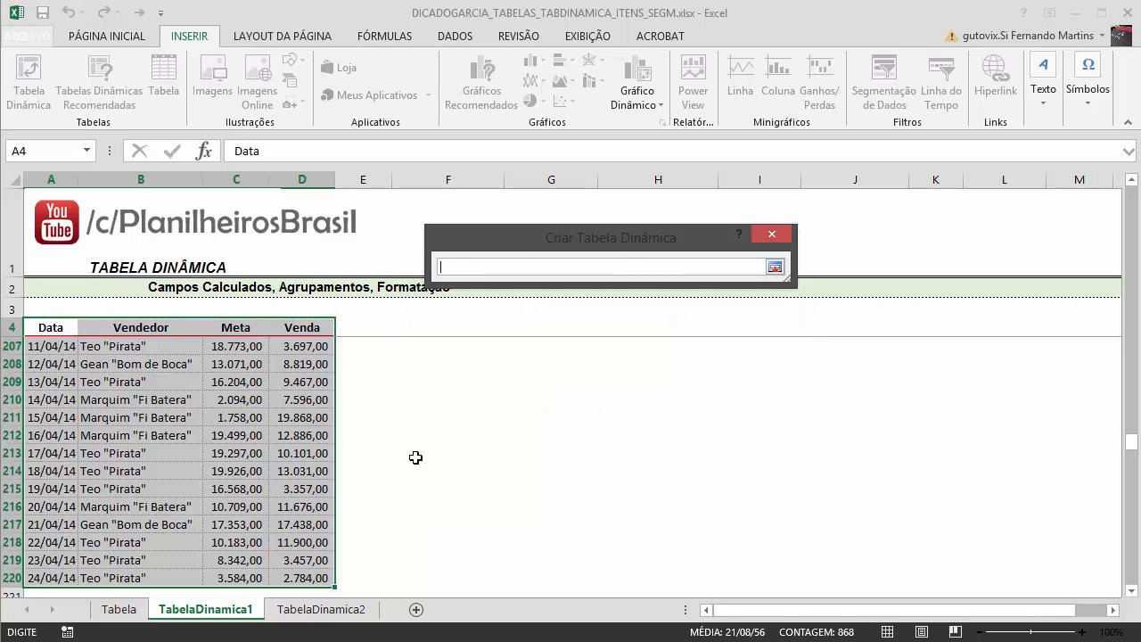
scroll(419, 461, up, 10)
drag(1130, 410, 1078, 156)
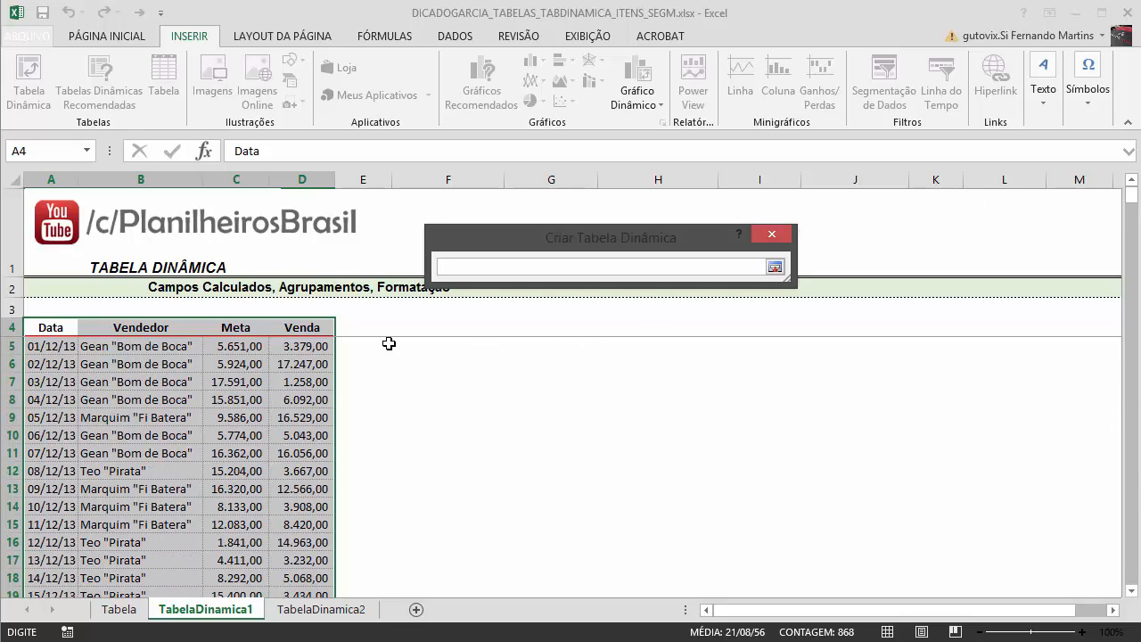
click(397, 333)
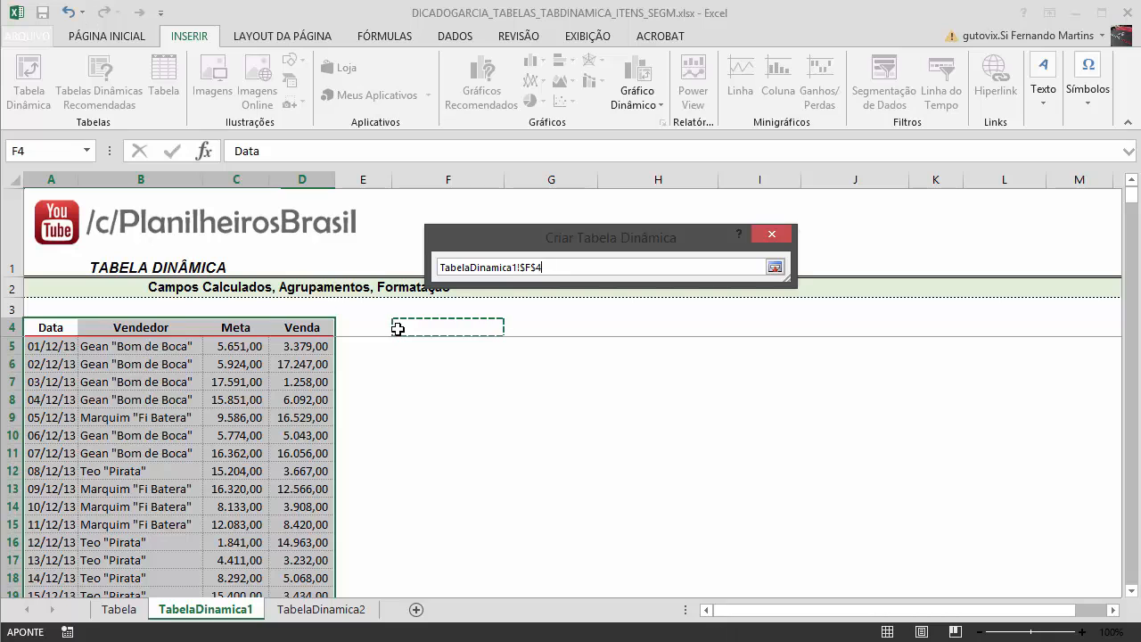
click(774, 267)
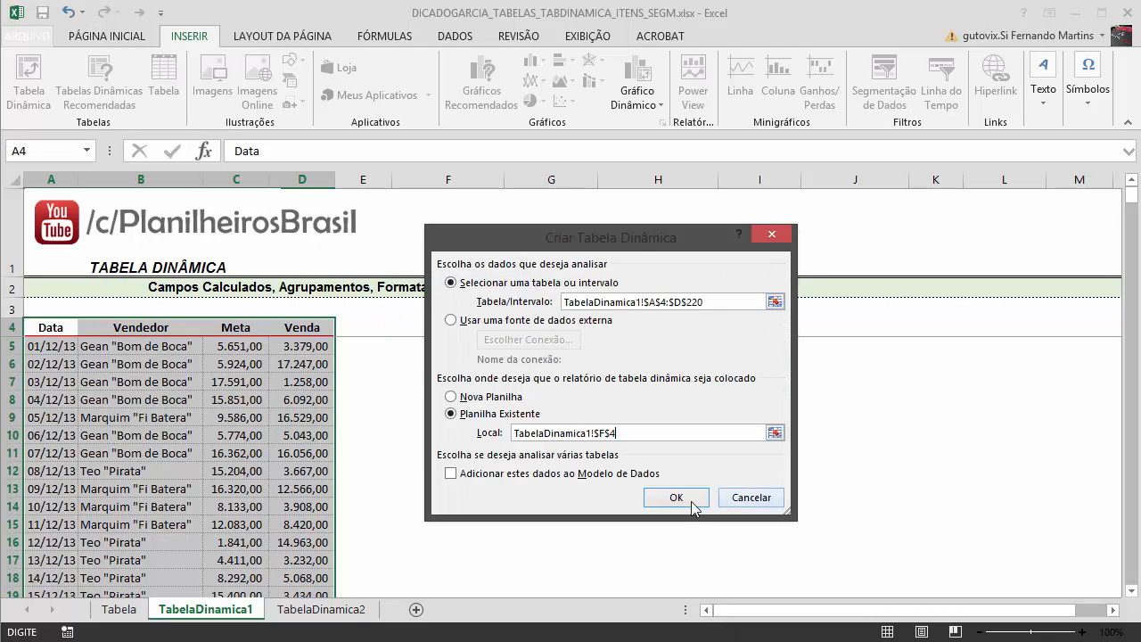
click(686, 501)
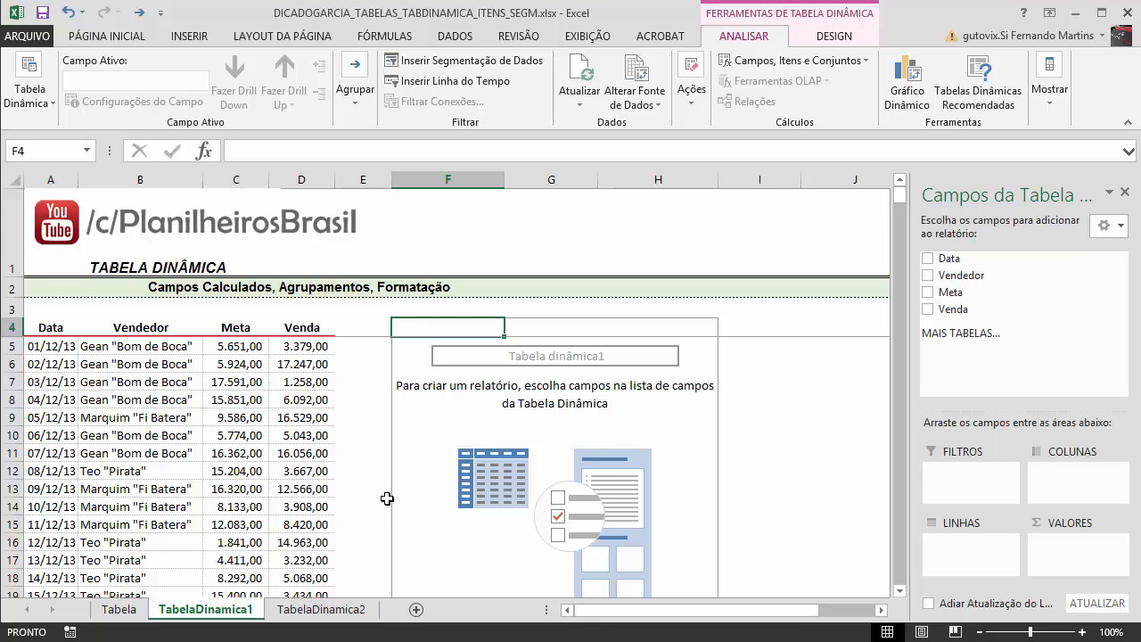
Unfreeze the panes of the TabelaDinamica1 sheet
click(588, 35)
click(742, 108)
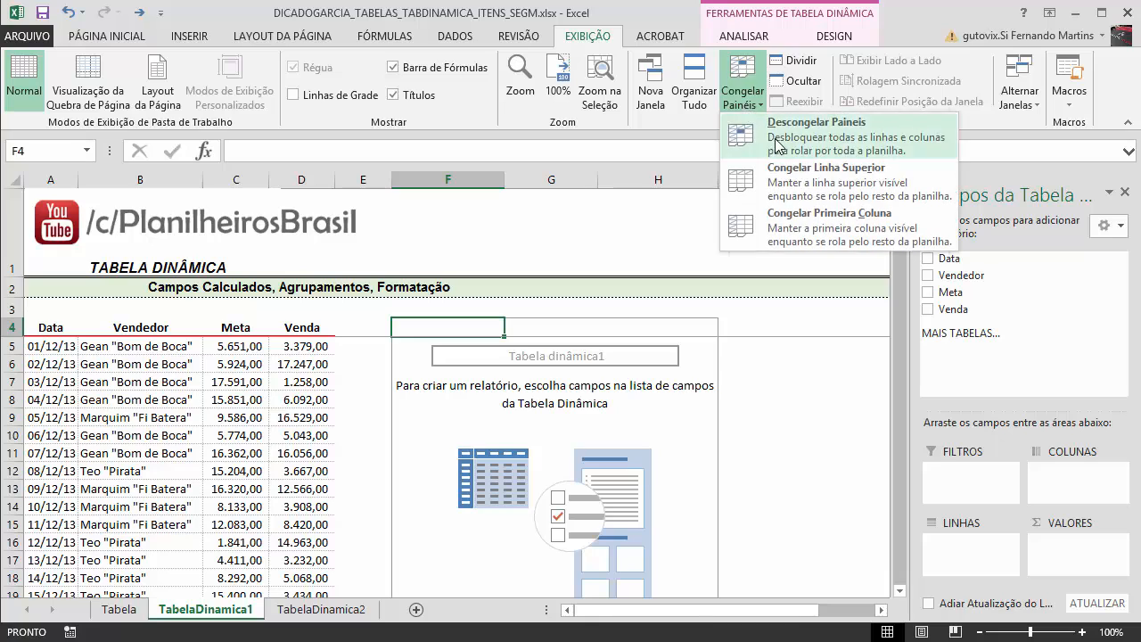
click(774, 143)
click(807, 421)
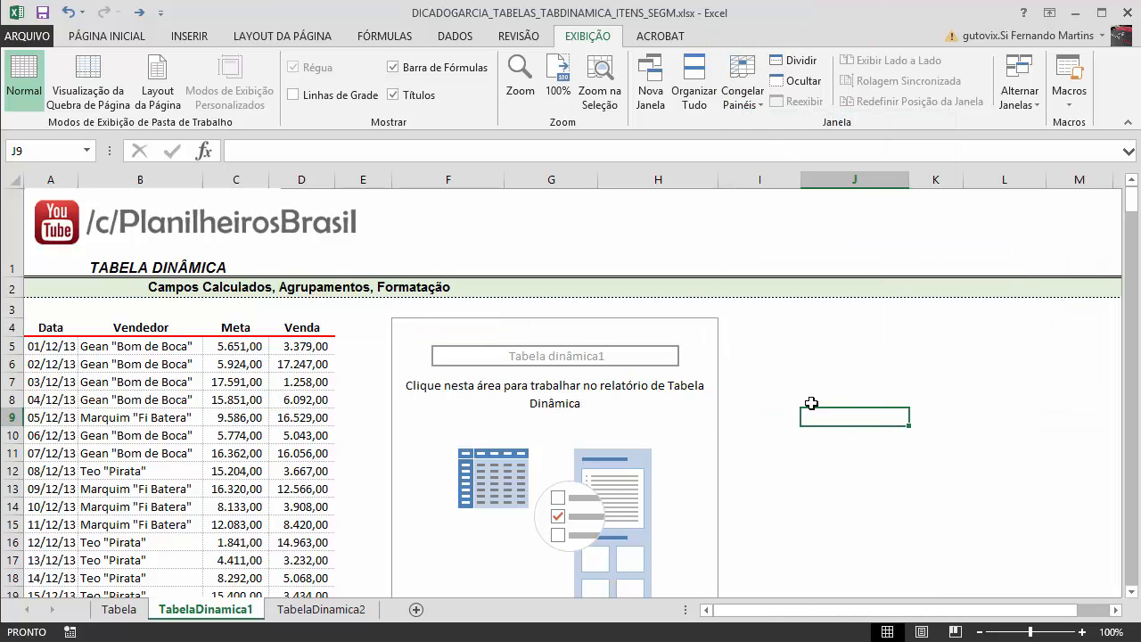
click(862, 487)
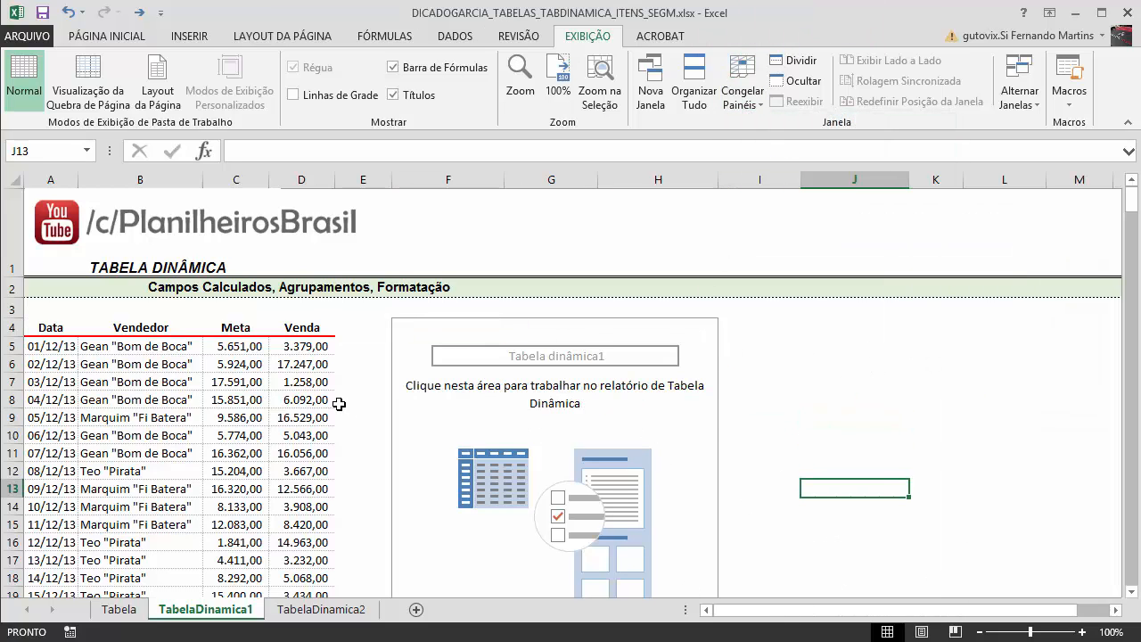
click(340, 403)
click(918, 483)
click(849, 282)
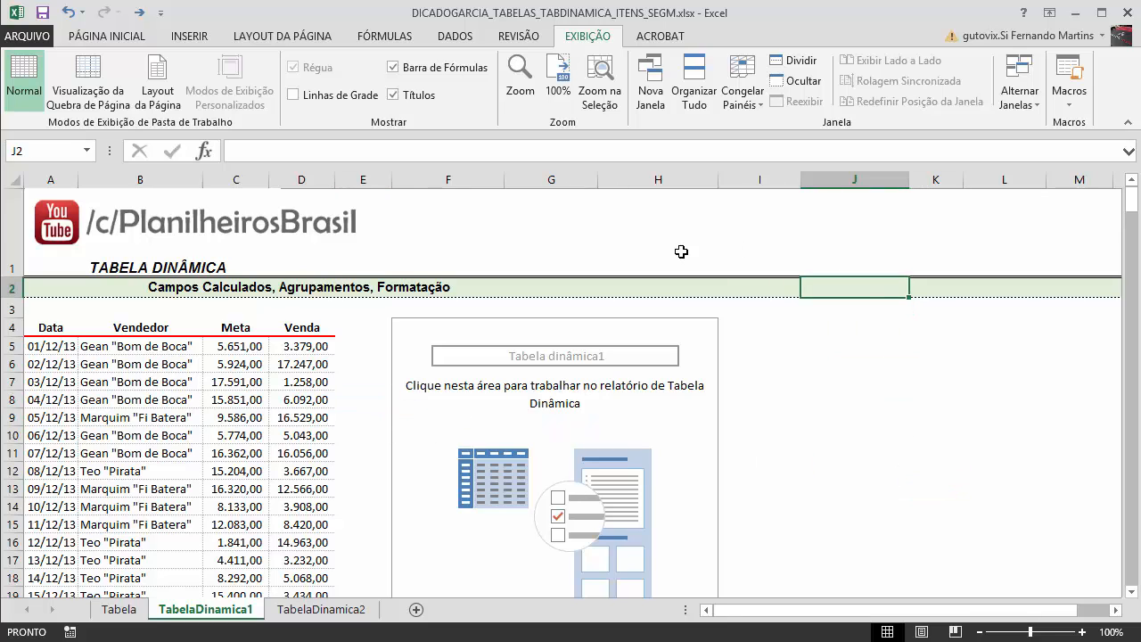
click(681, 251)
Add Data and Vendedor as the PivotTable's row fields, in that order, and Meta and Venda as its value fields
click(582, 428)
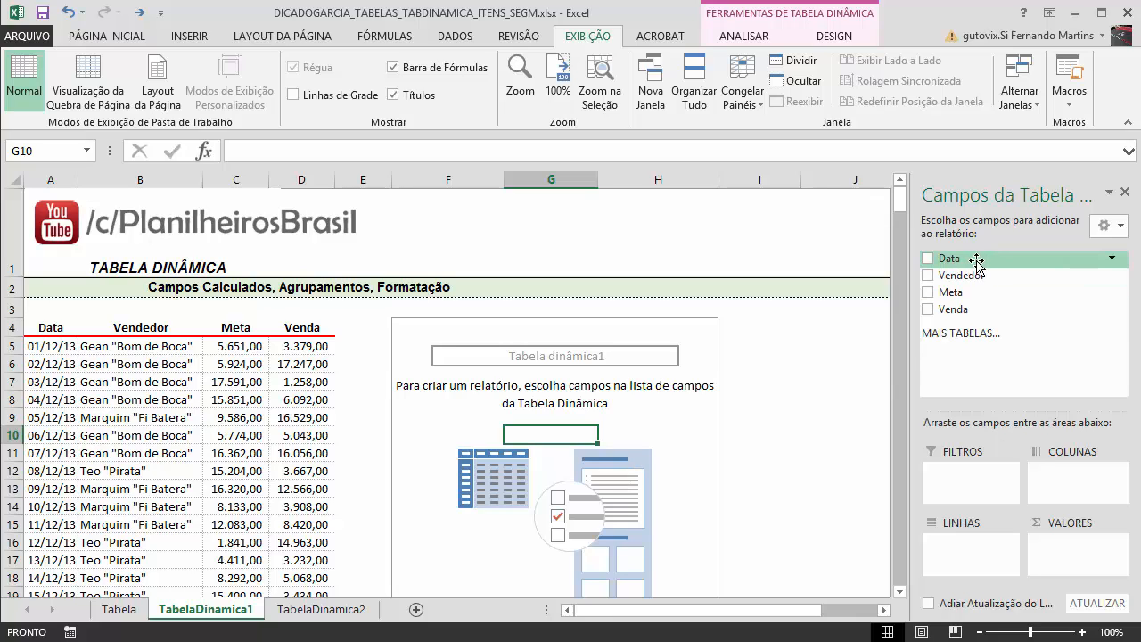
drag(960, 260, 977, 553)
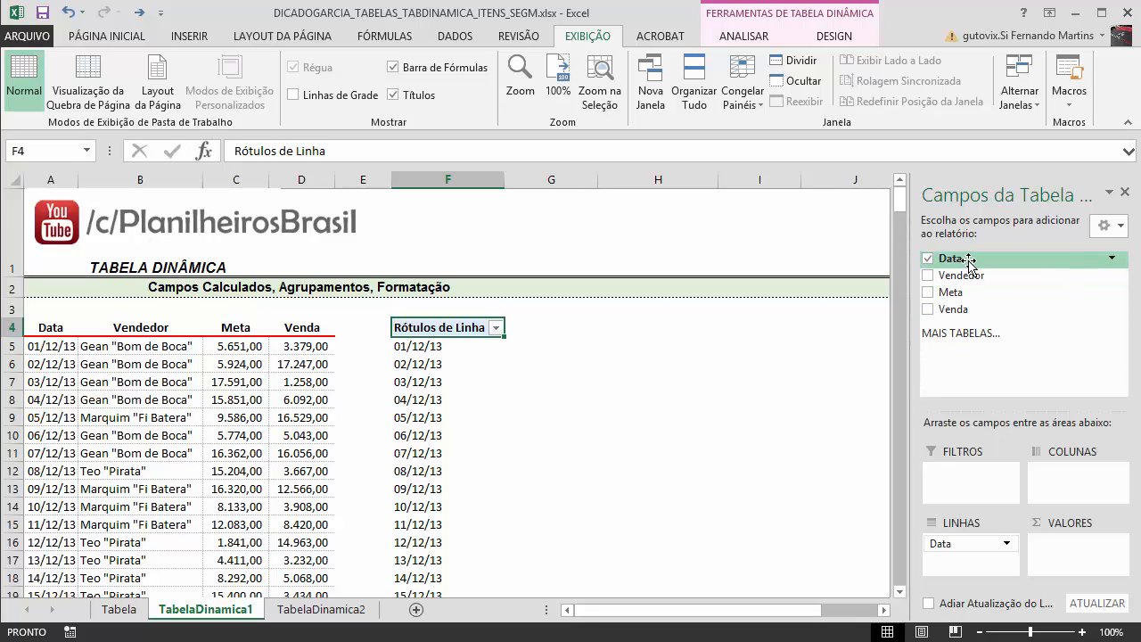
drag(977, 276, 950, 565)
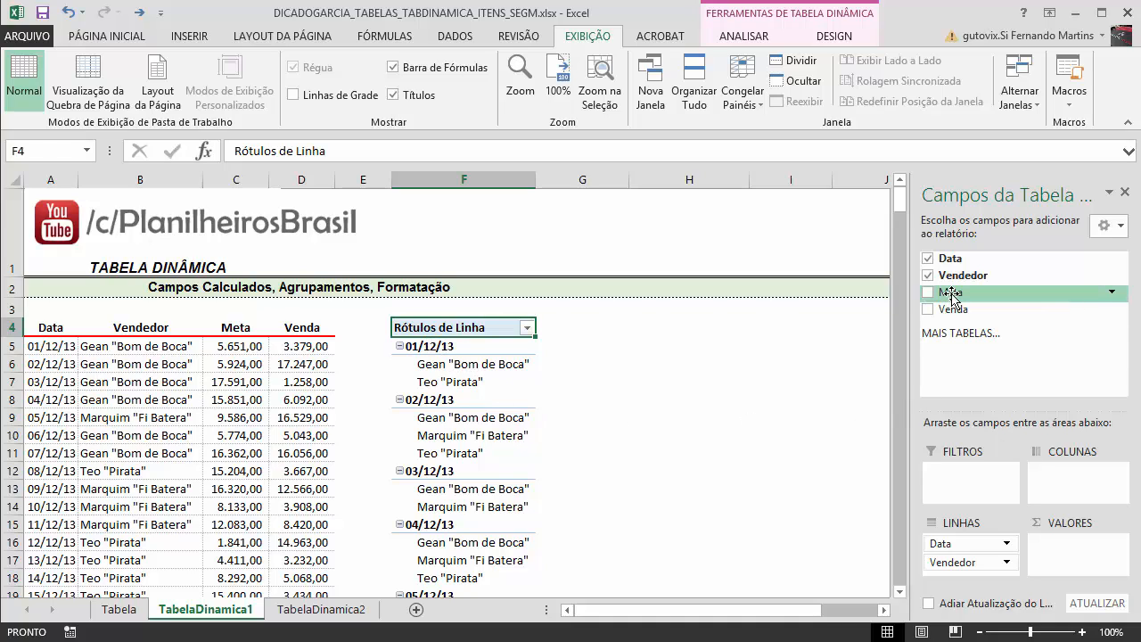
drag(951, 297, 1060, 543)
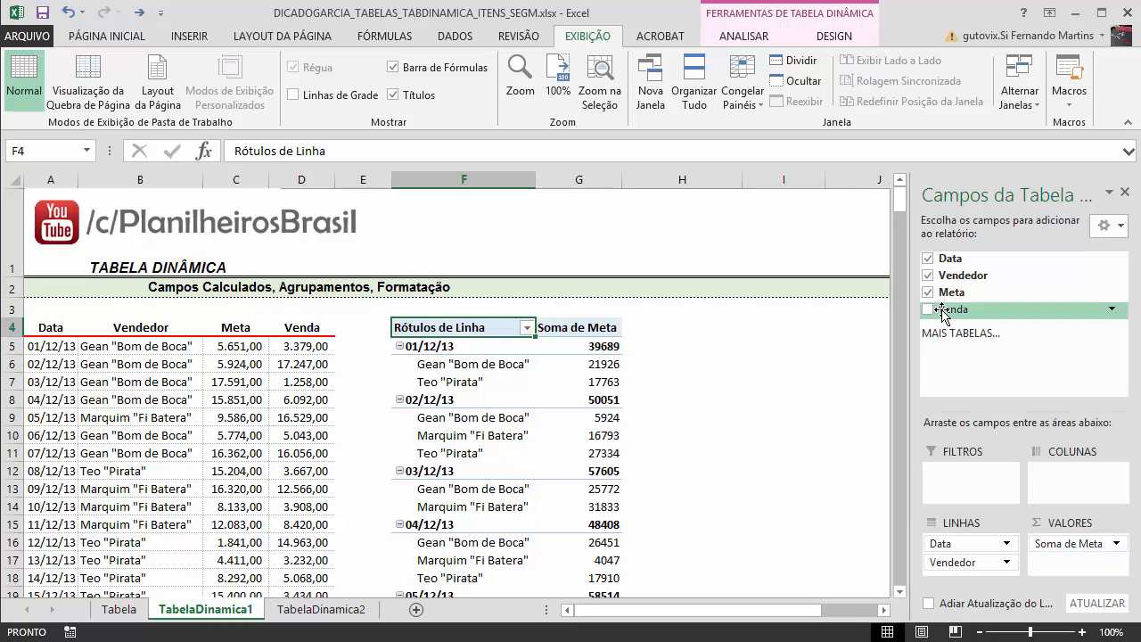
drag(947, 309, 1051, 560)
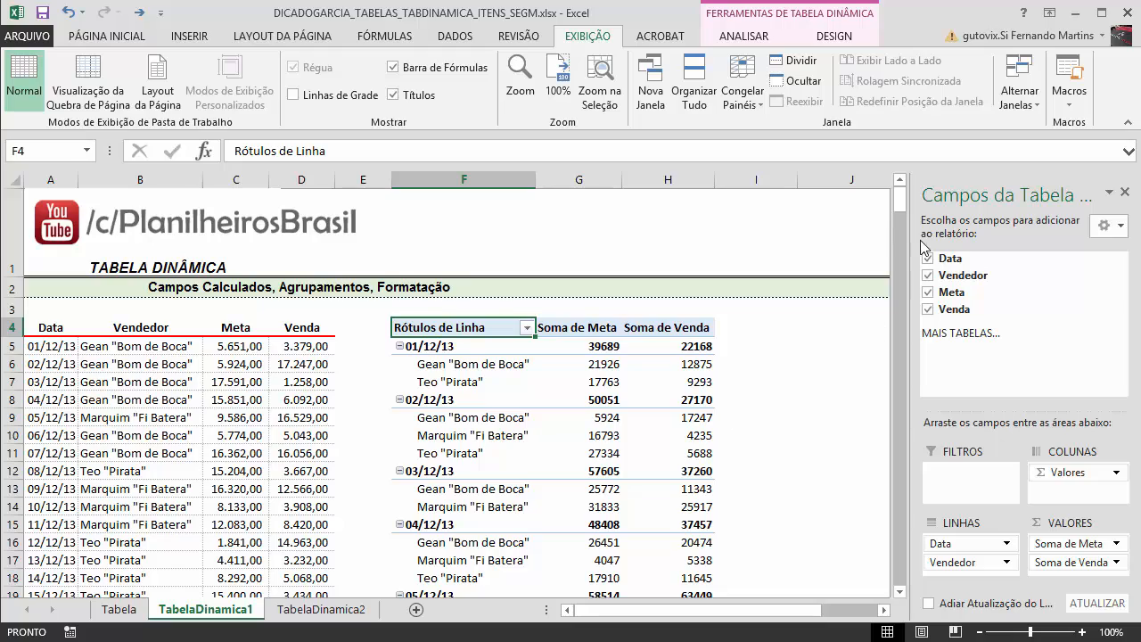
Compare the Soma de Meta and Soma de Venda values for each seller and for the daily totals
mouse_move(901, 205)
mouse_down()
mouse_move(900, 232)
mouse_move(901, 198)
mouse_up()
click(647, 379)
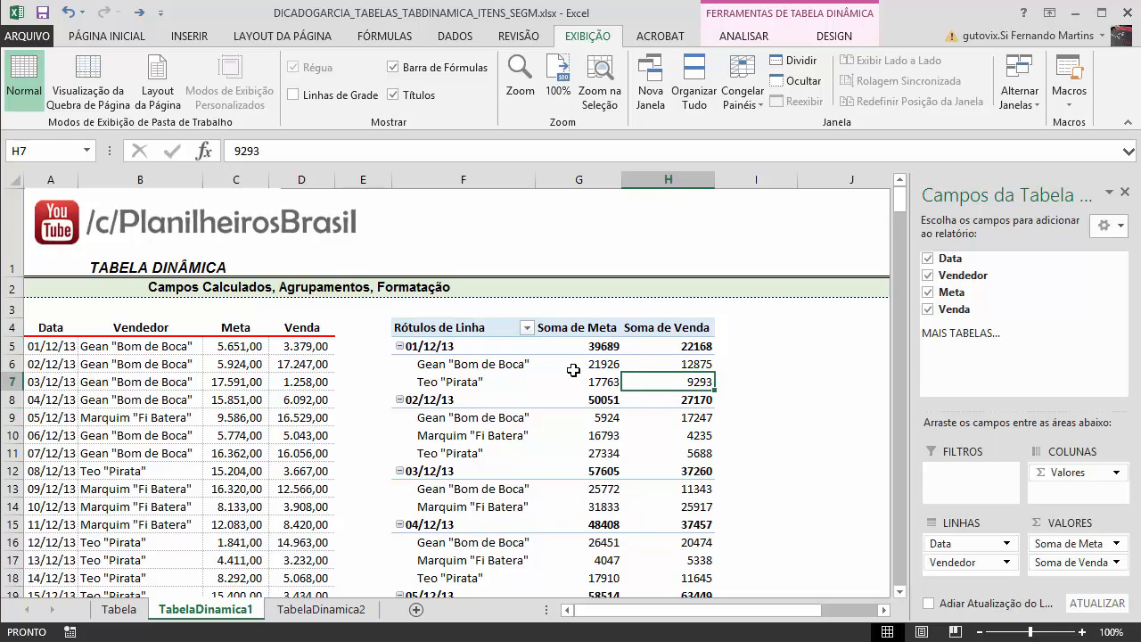
click(573, 367)
click(697, 361)
click(667, 452)
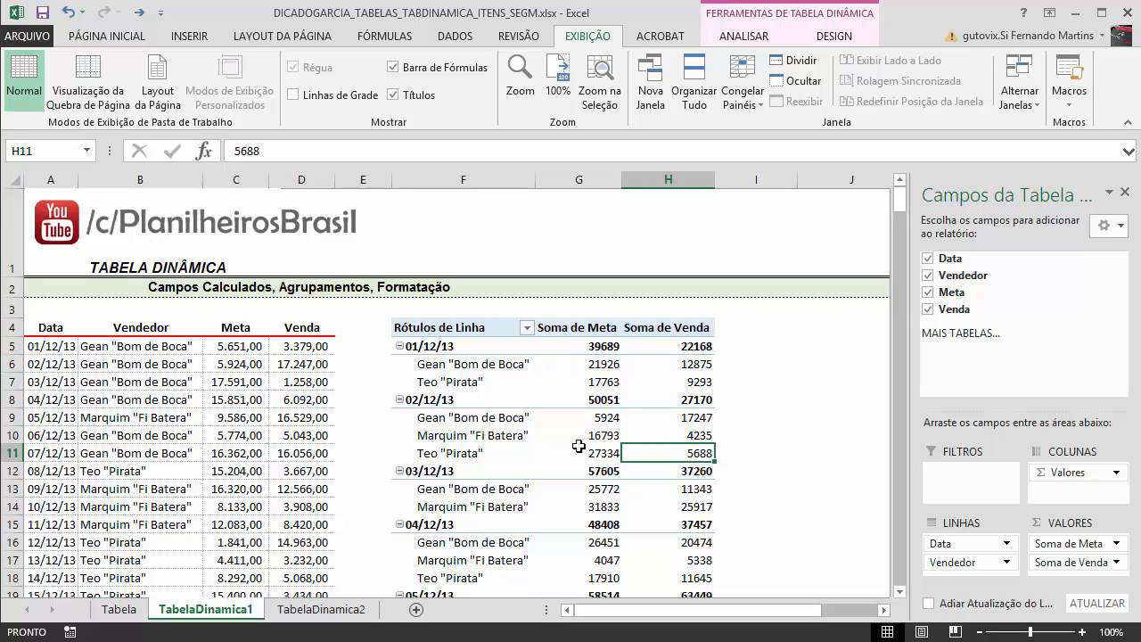
click(574, 434)
click(567, 349)
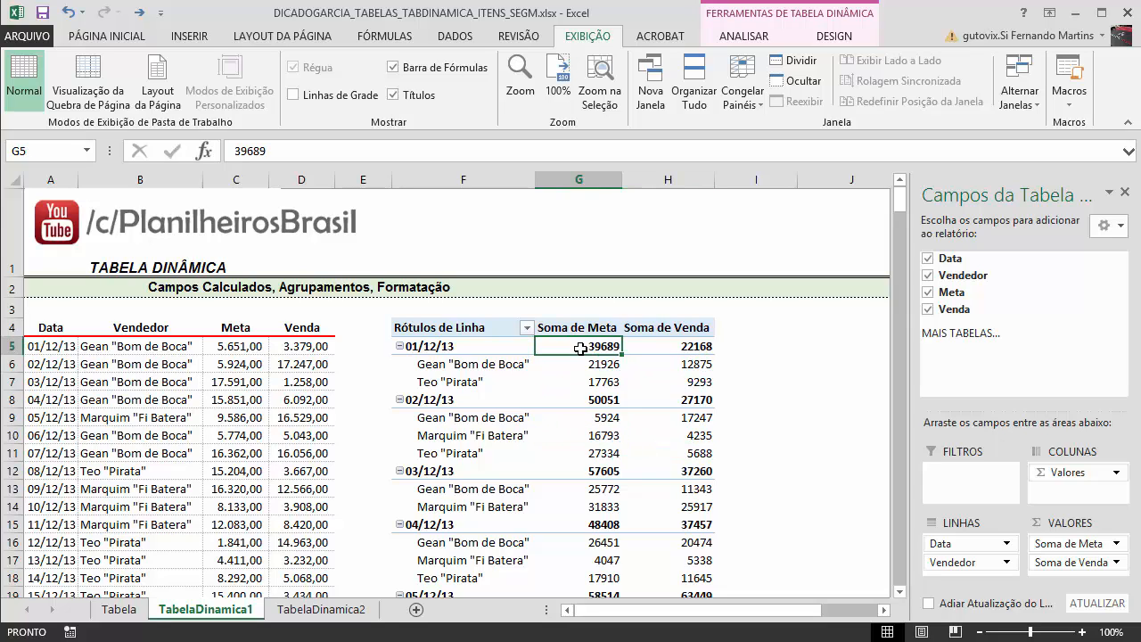
click(699, 346)
click(591, 346)
click(673, 352)
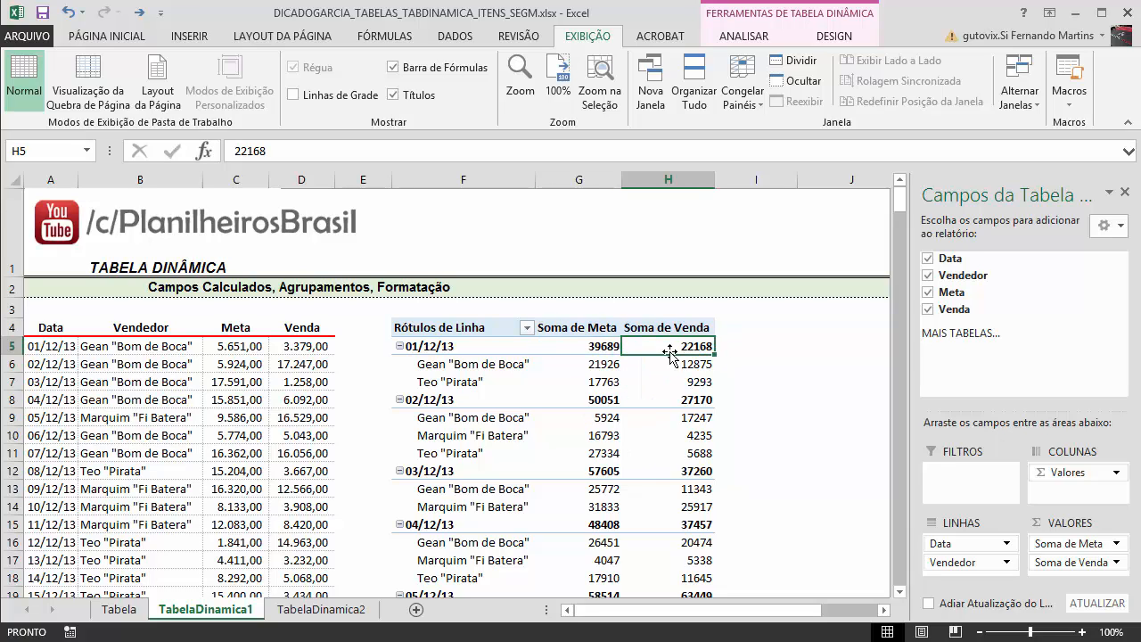
click(586, 343)
mouse_move(578, 346)
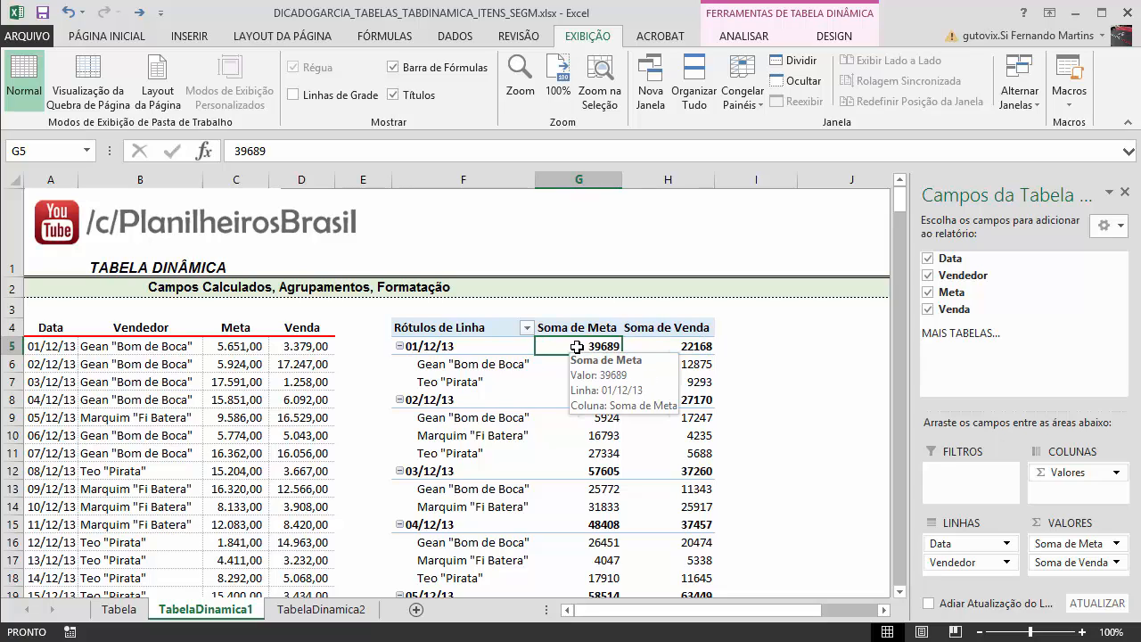
Format the Soma de Meta value field as Número with 2 decimal places and the thousands separator
click(112, 40)
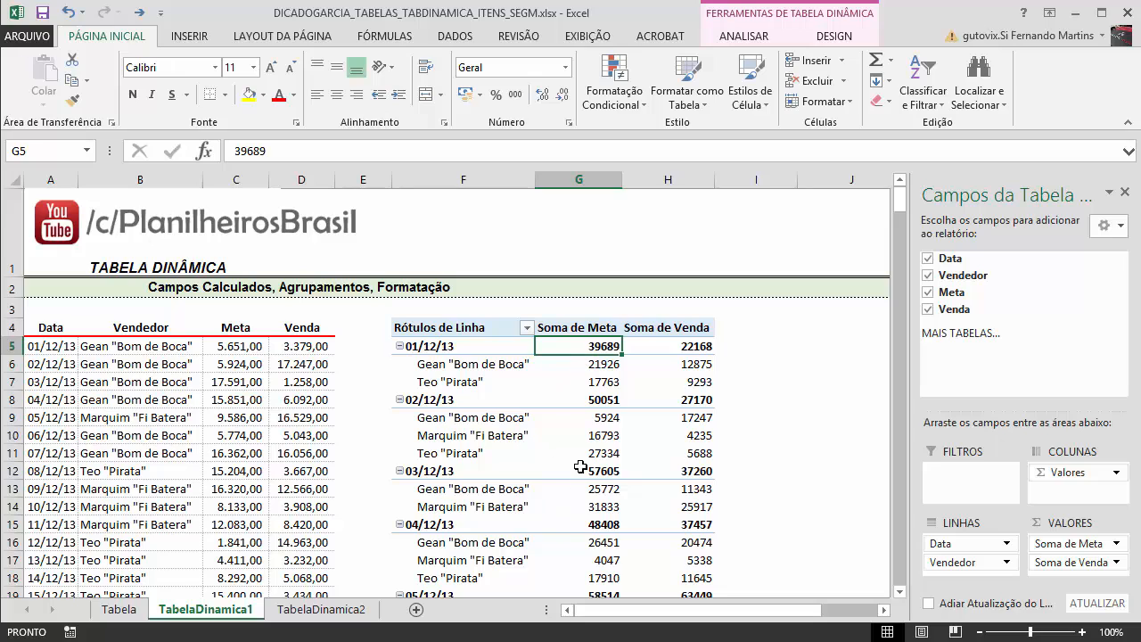
right_click(587, 349)
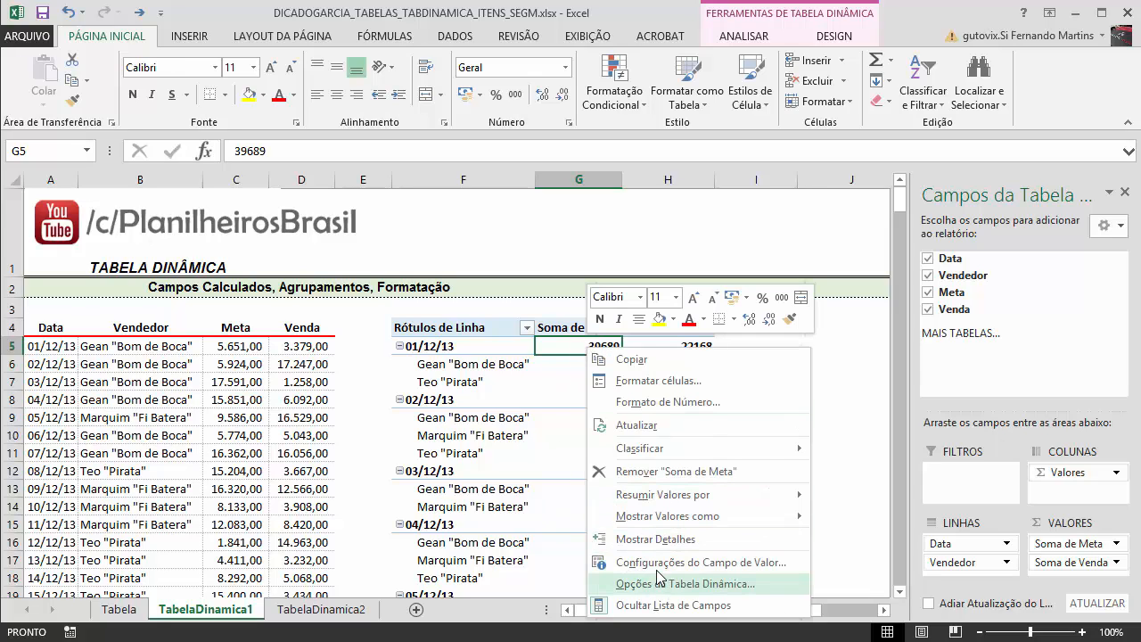
click(729, 571)
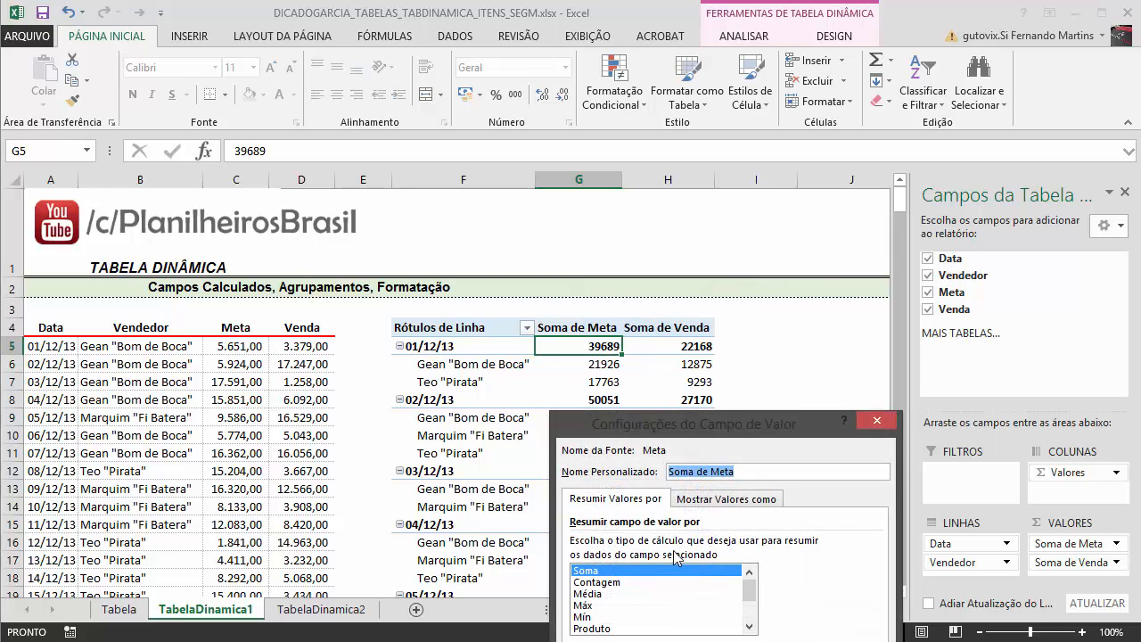
drag(661, 442, 490, 325)
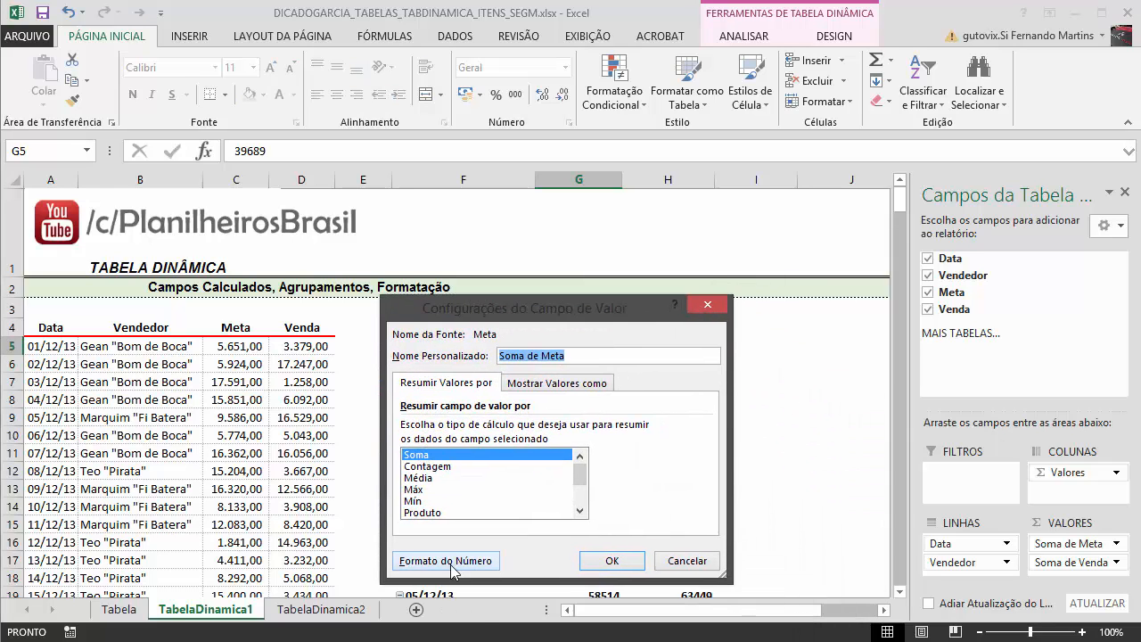
click(446, 560)
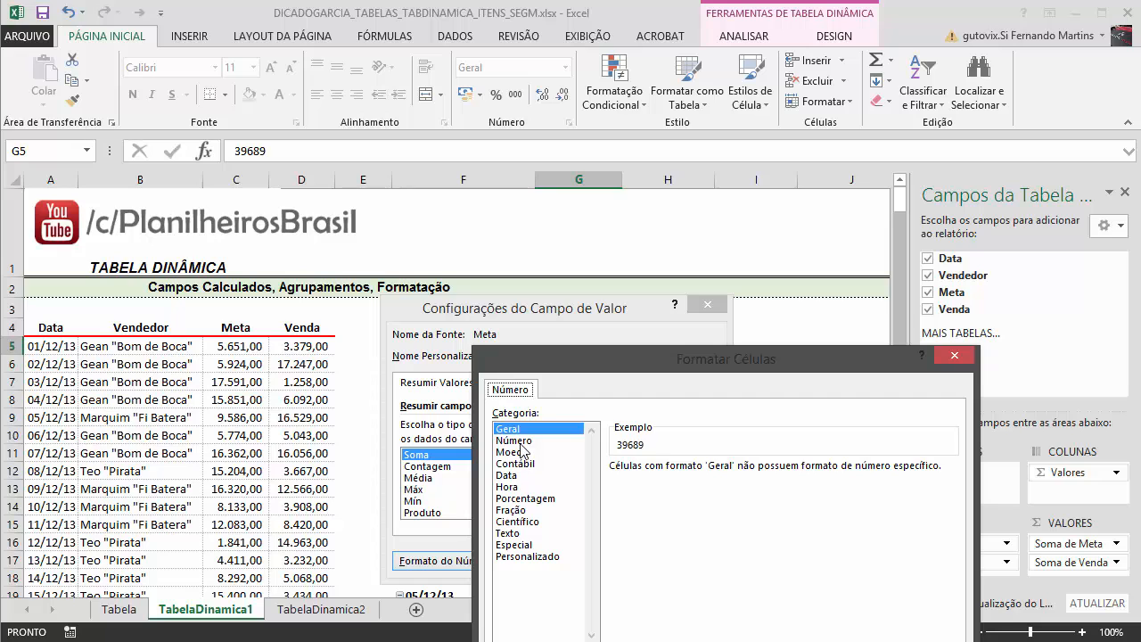
click(524, 441)
click(653, 489)
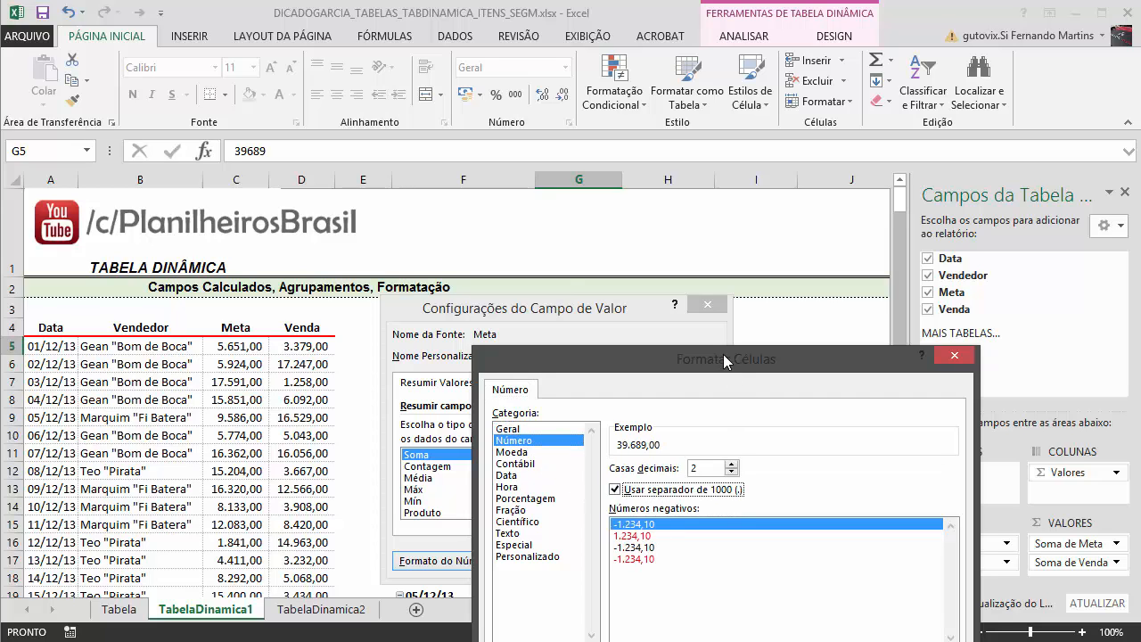
drag(723, 354, 476, 136)
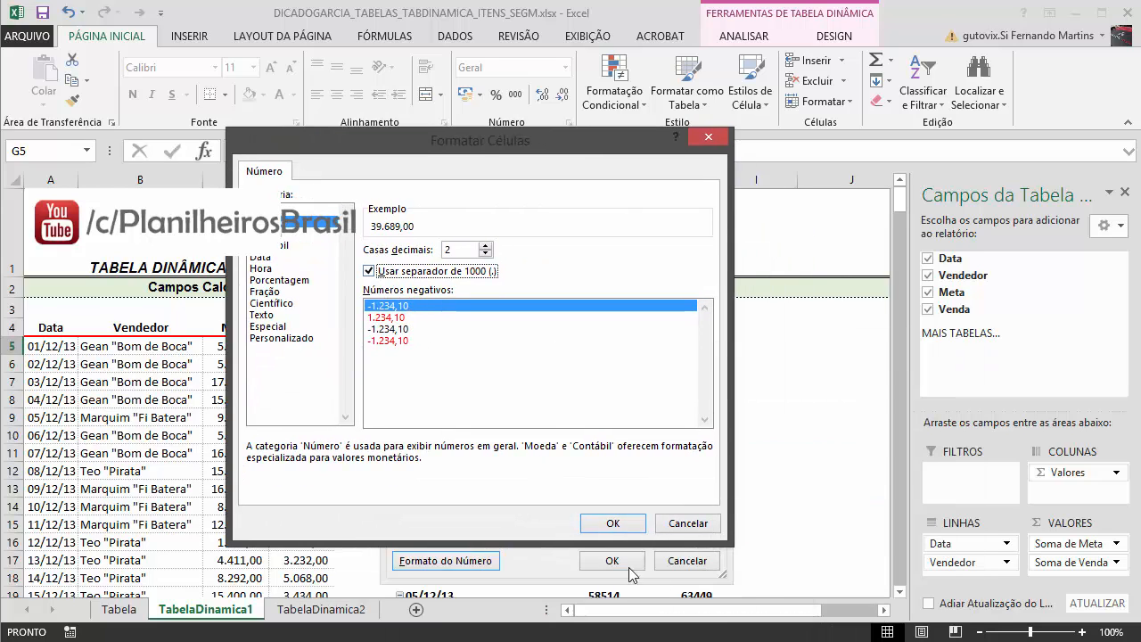
click(612, 523)
click(611, 560)
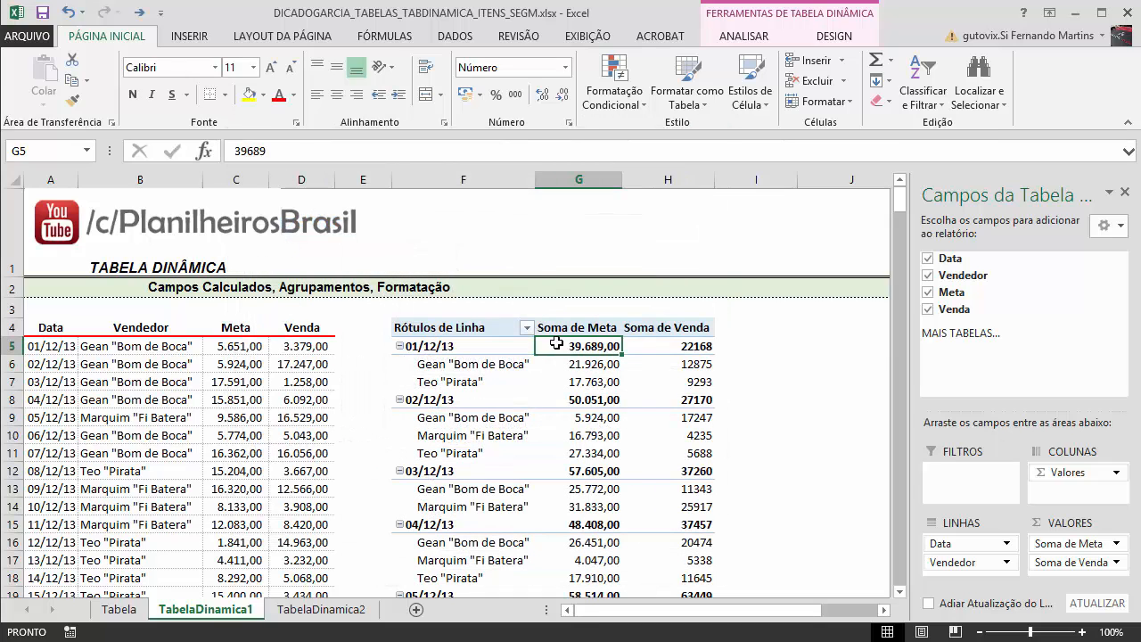
Give the Soma de Venda value field the Número format with 2 decimal places and the thousands separator
click(680, 348)
right_click(675, 345)
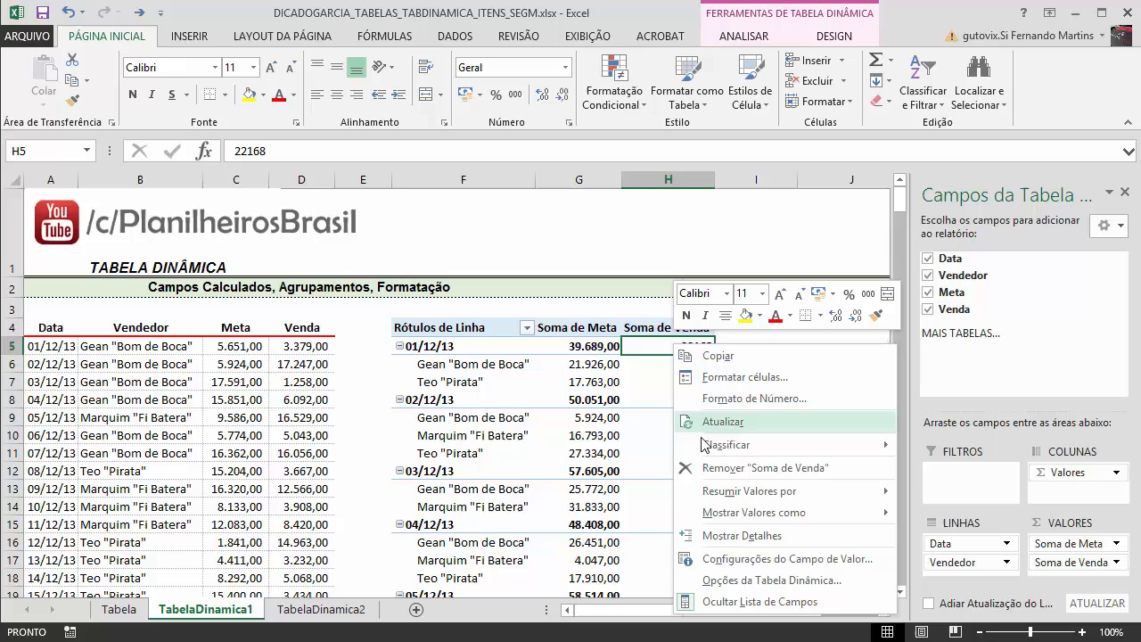
click(753, 559)
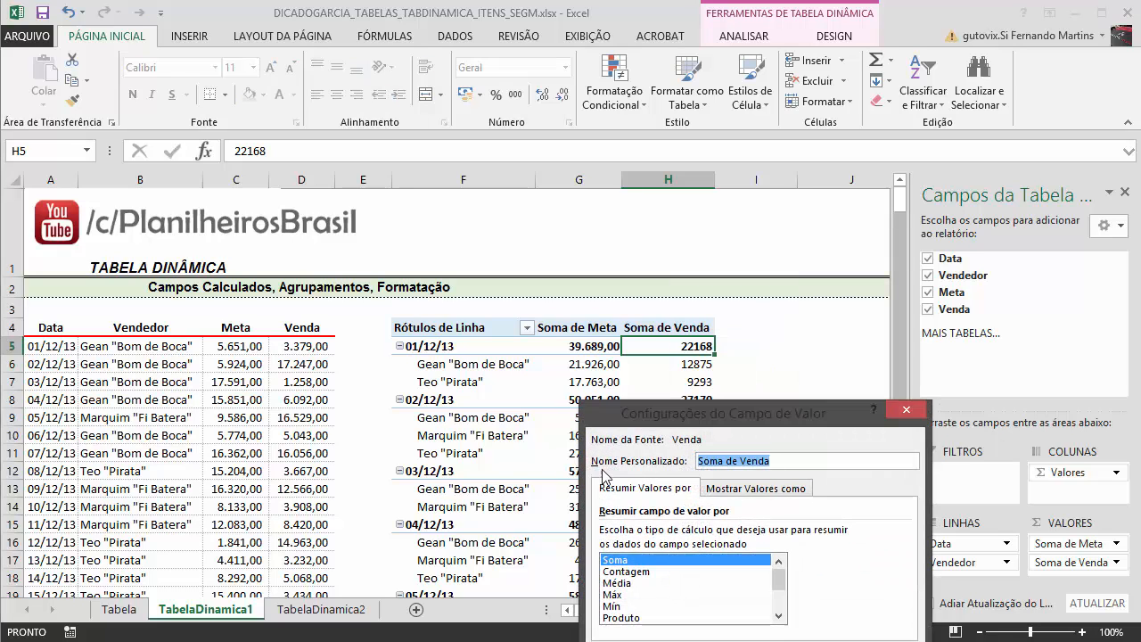
click(417, 490)
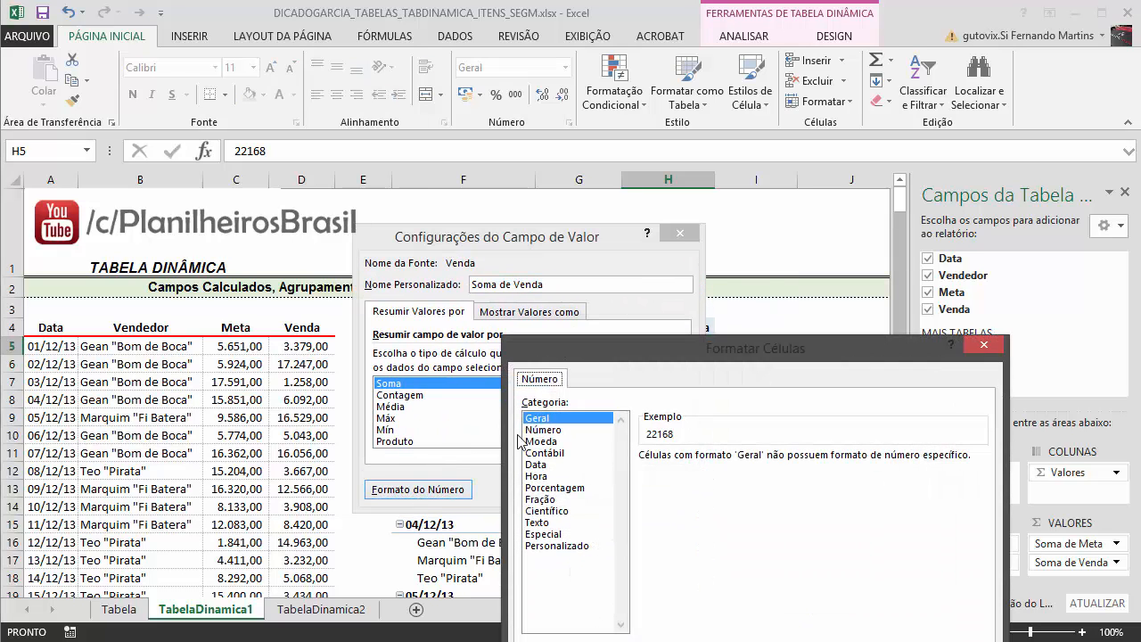
click(559, 431)
click(670, 482)
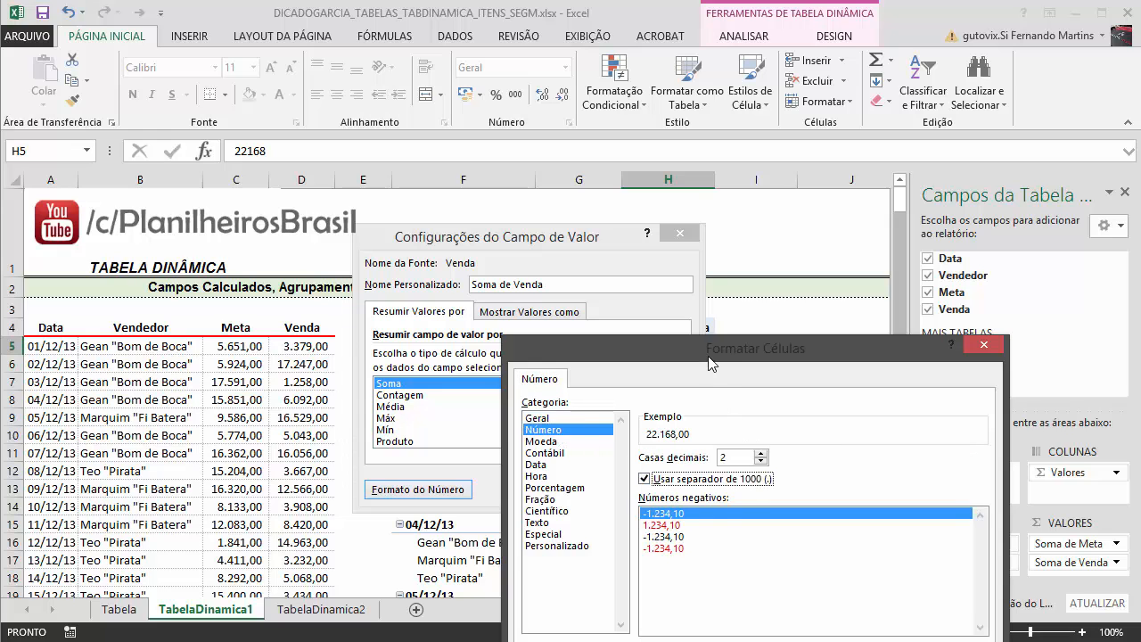
drag(684, 339, 450, 171)
click(653, 562)
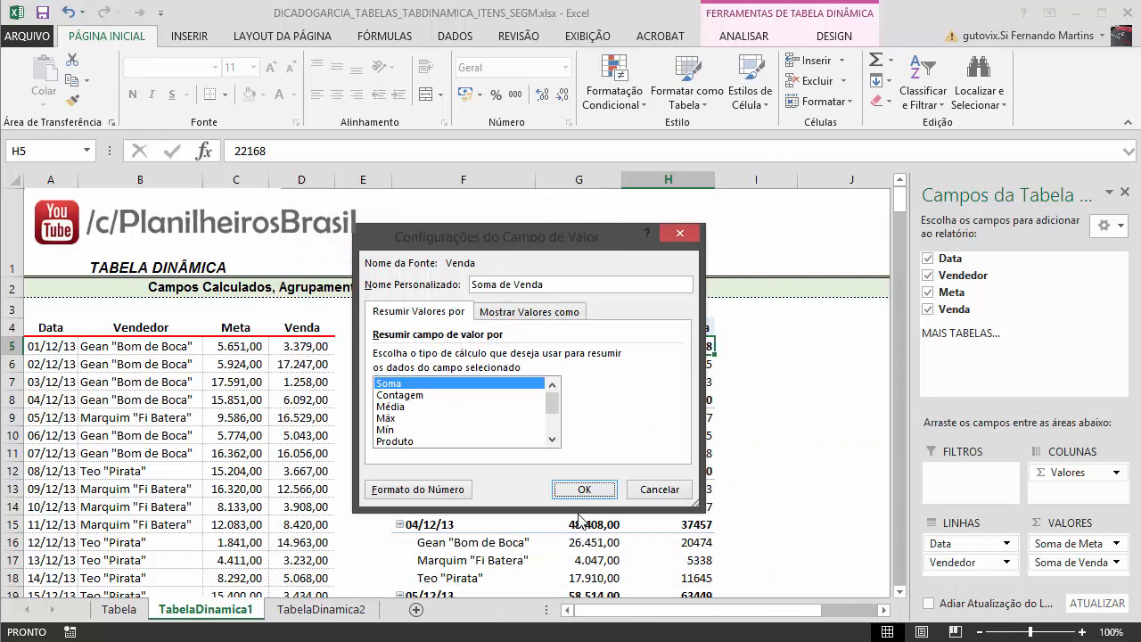
click(581, 490)
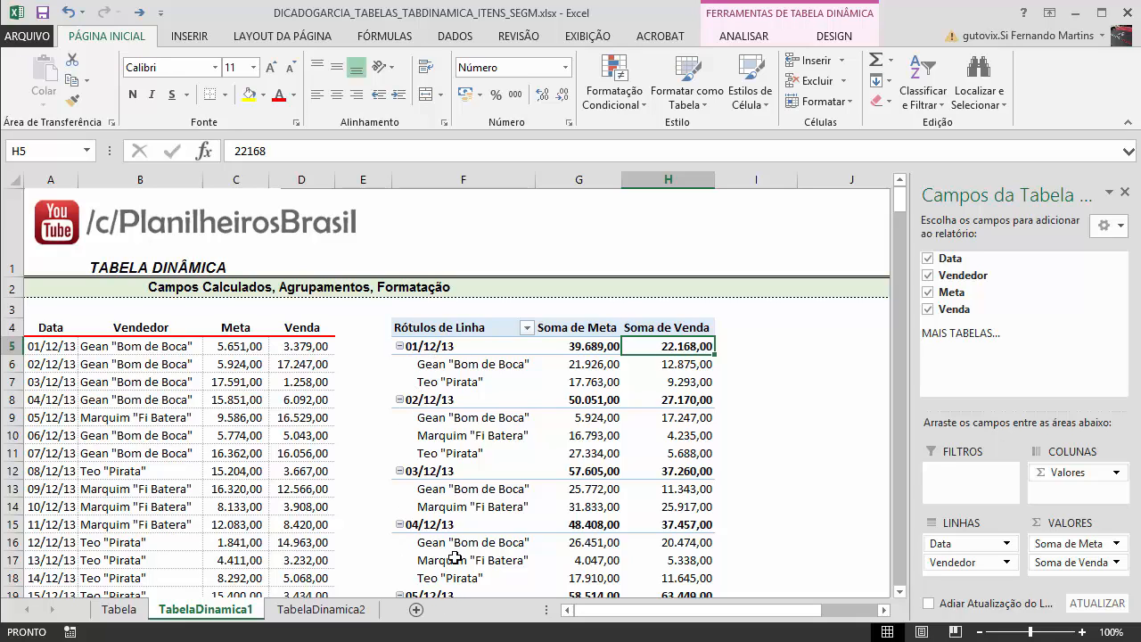
click(726, 407)
click(615, 437)
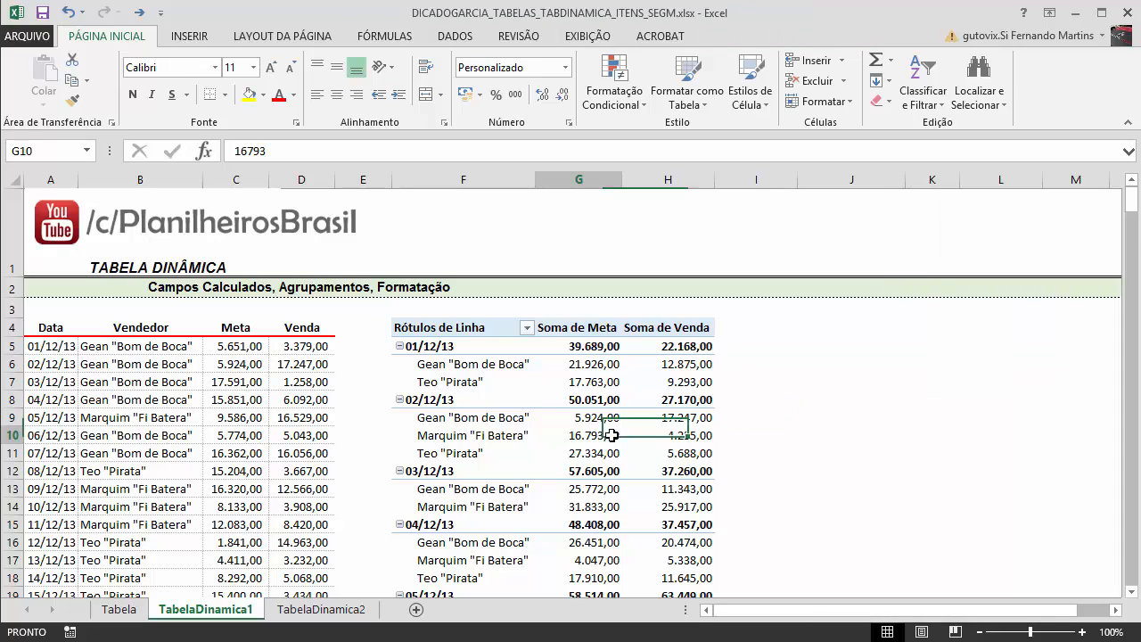
Group the PivotTable's Data row field by Meses and Anos, keeping the automatic start and end dates
click(473, 458)
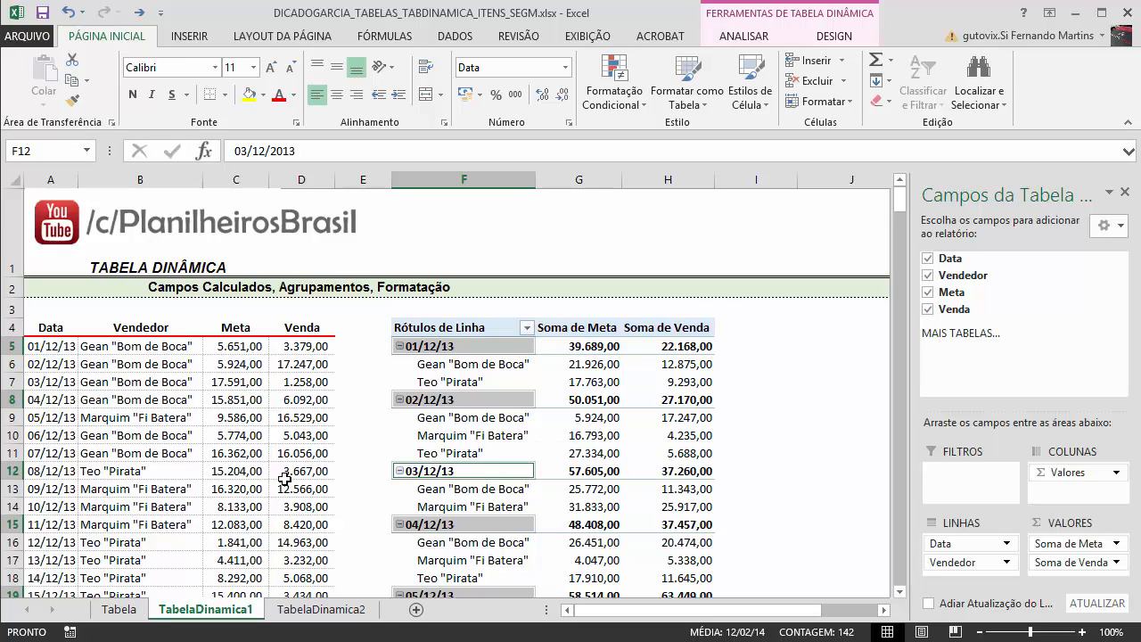
click(524, 417)
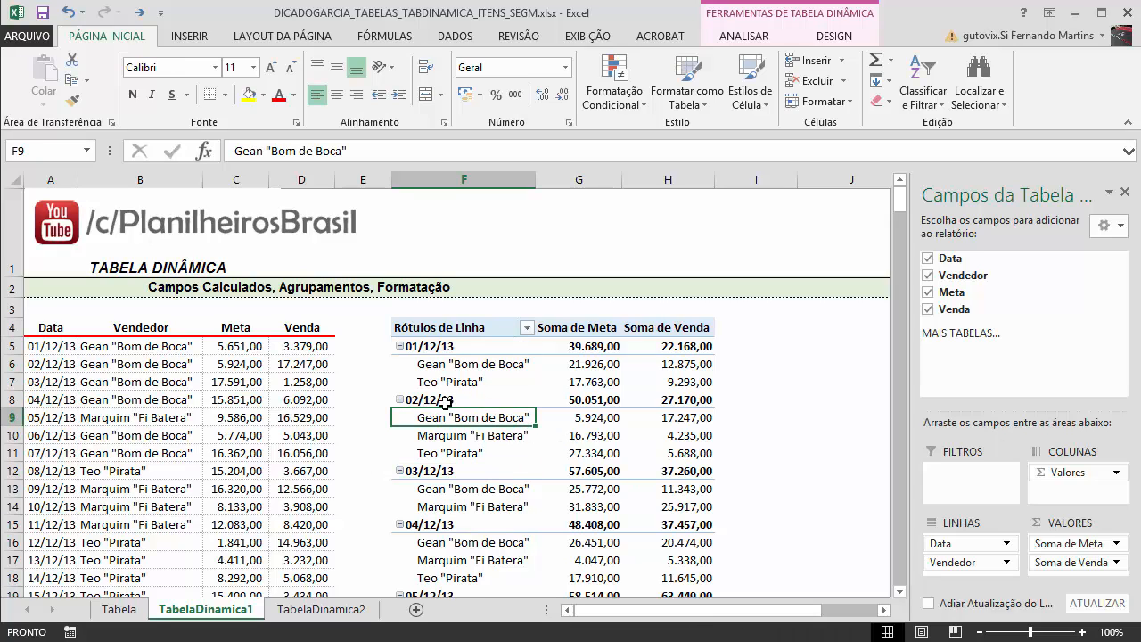
click(441, 403)
click(429, 348)
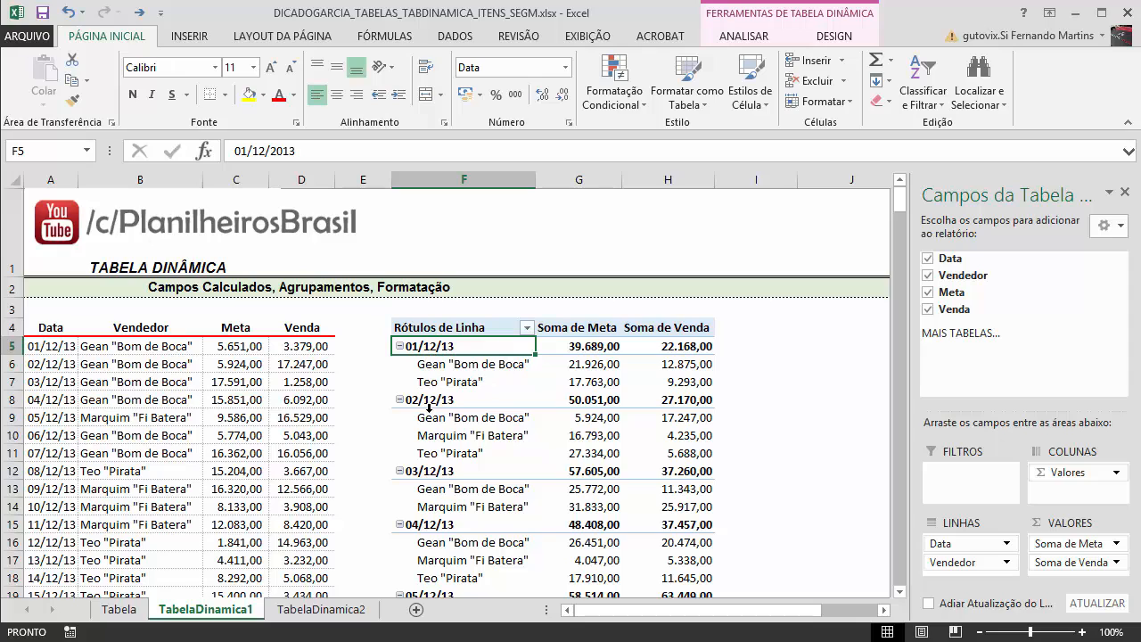
click(430, 405)
right_click(432, 405)
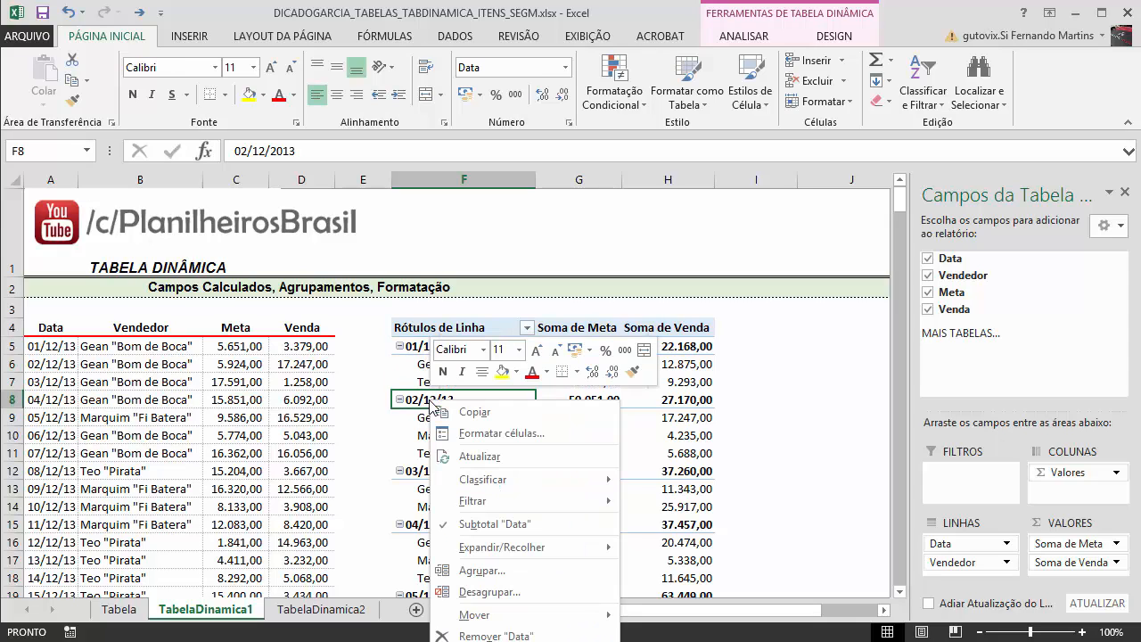
click(520, 572)
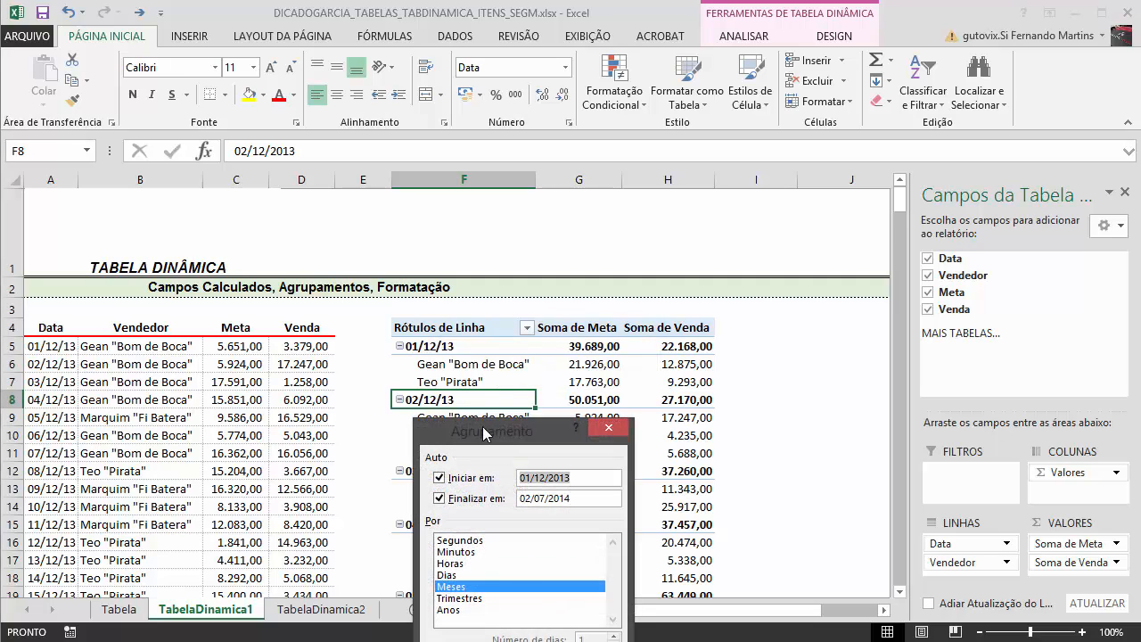
drag(482, 426, 297, 119)
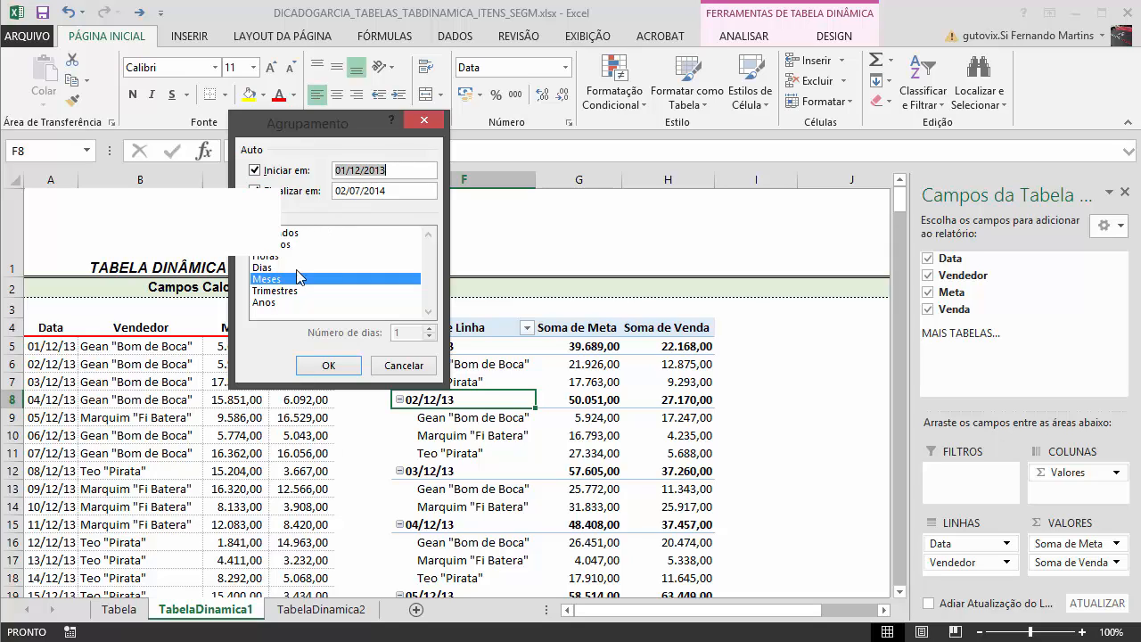
click(272, 305)
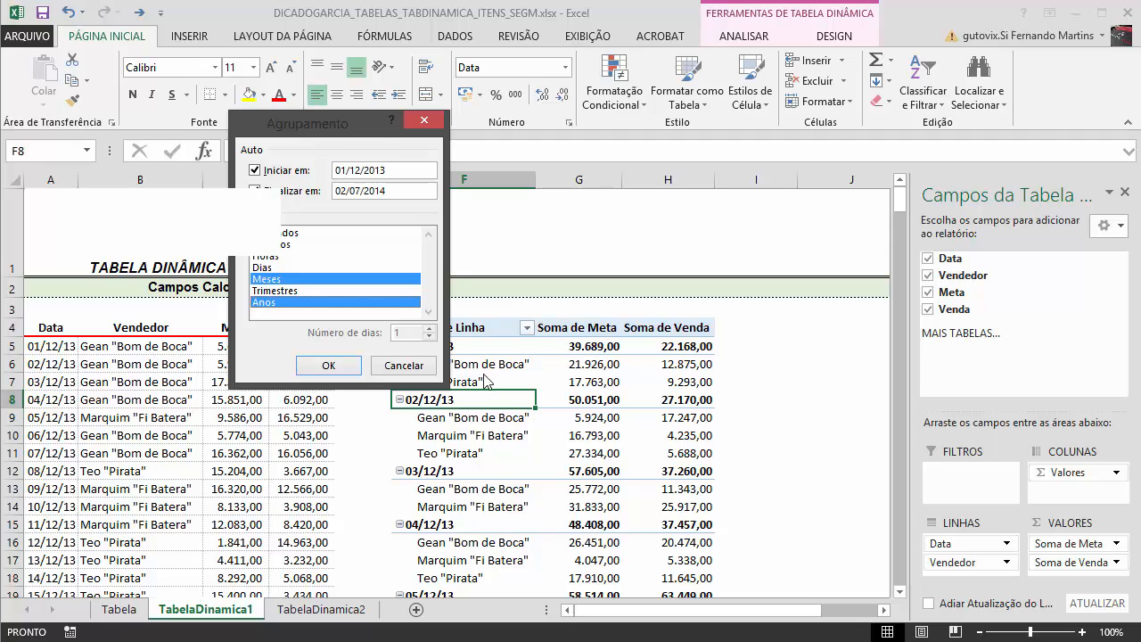
drag(367, 136, 266, 173)
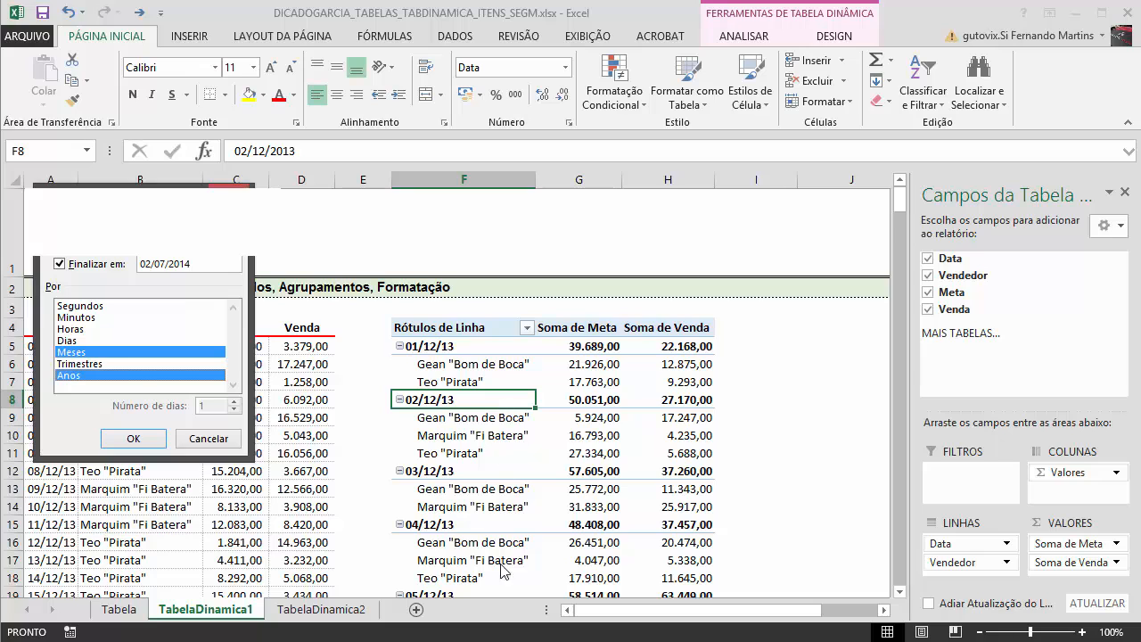
click(143, 438)
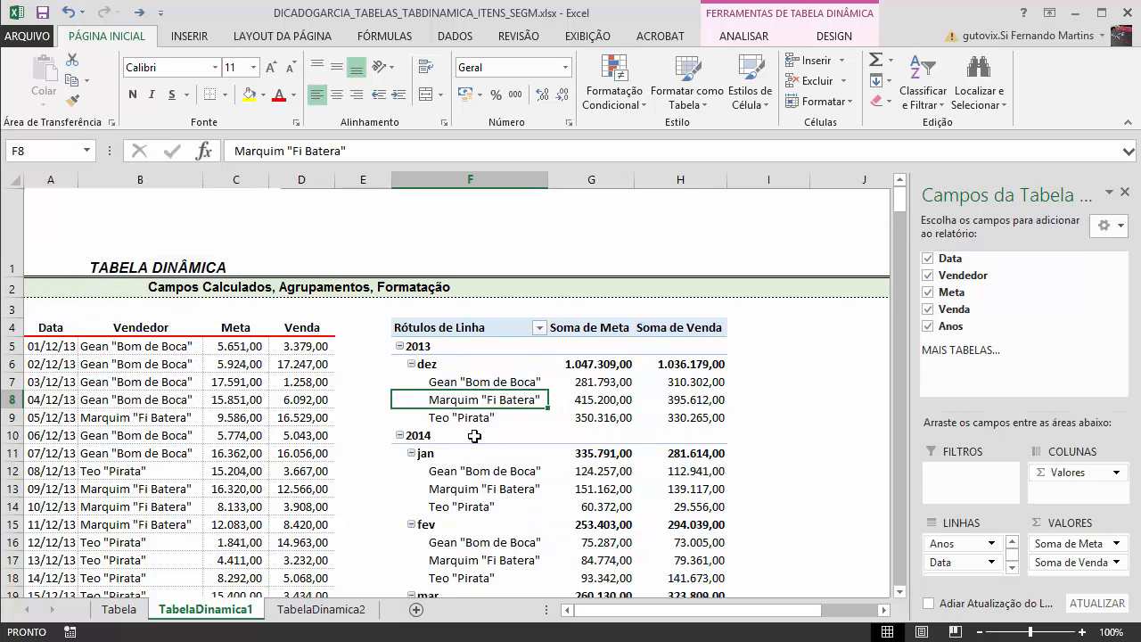
Examine the 2013 December group, comparing each seller's Soma de Meta with their Soma de Venda
click(456, 346)
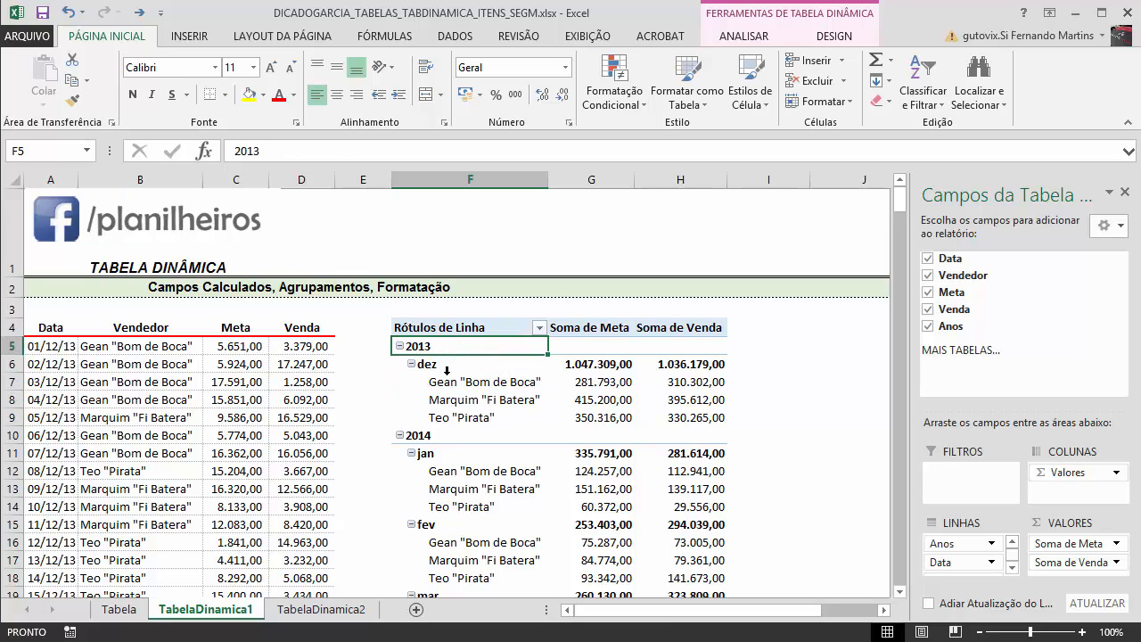
click(442, 369)
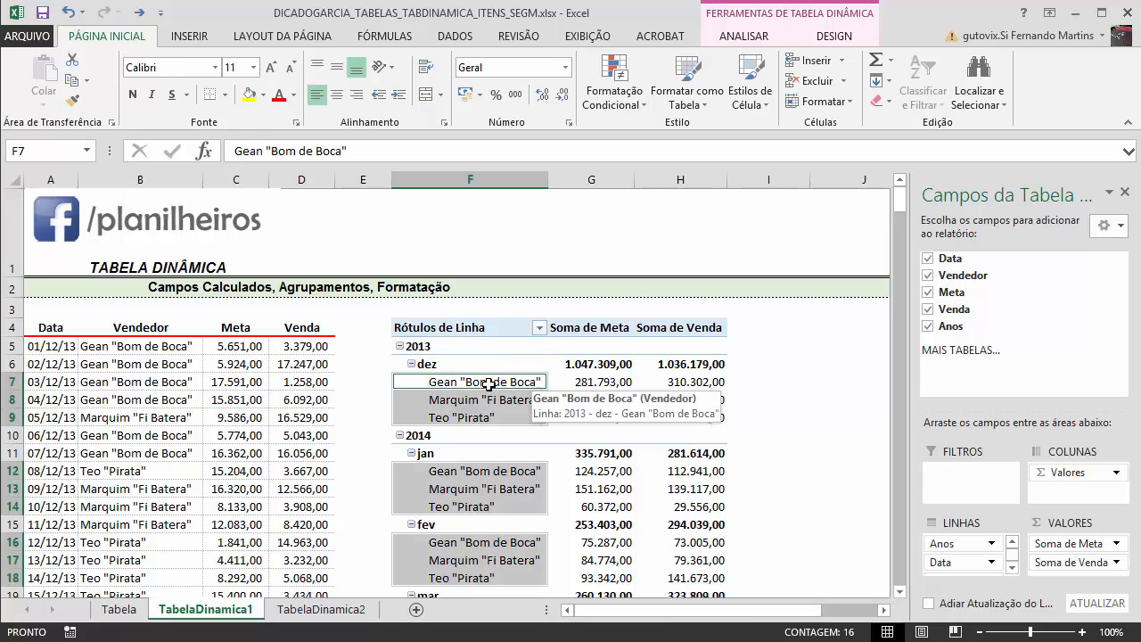
click(617, 381)
click(694, 377)
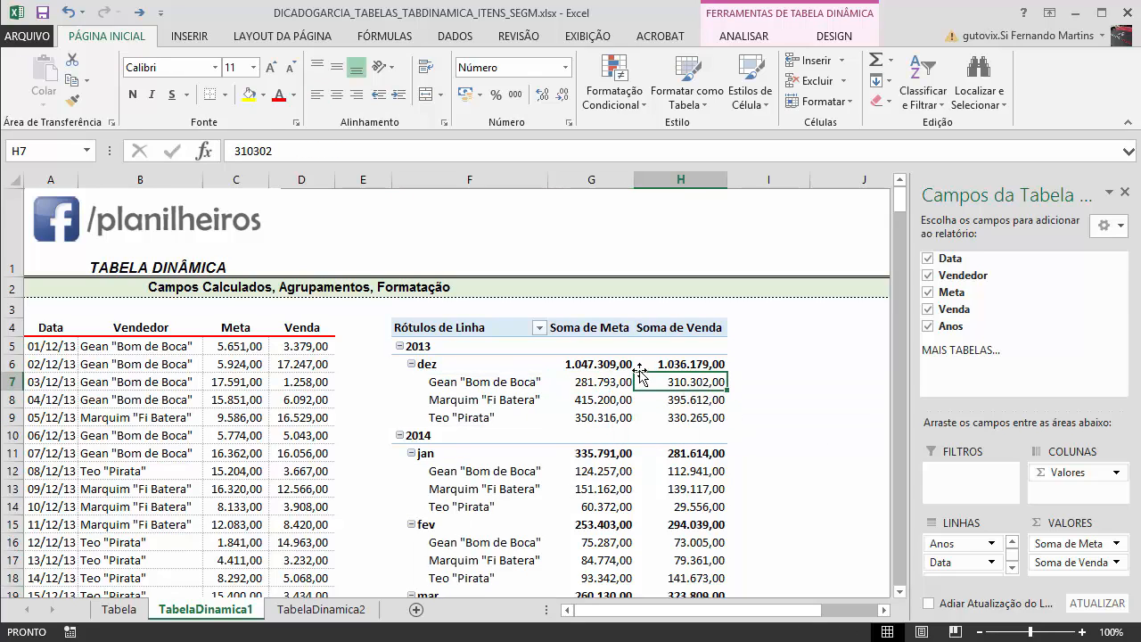
mouse_move(619, 533)
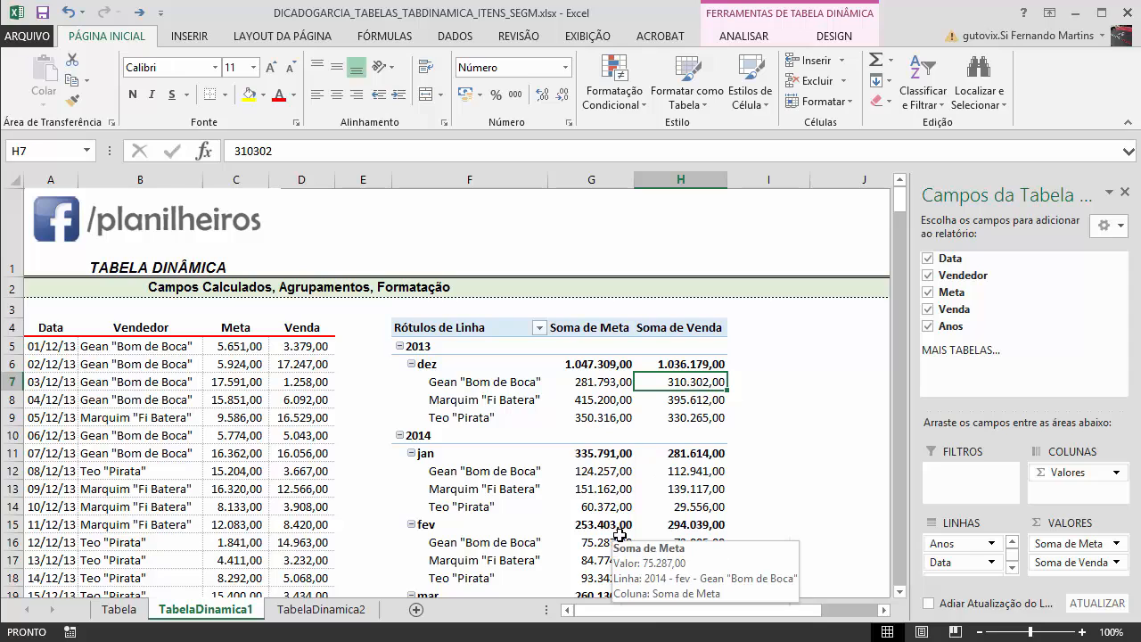
click(502, 399)
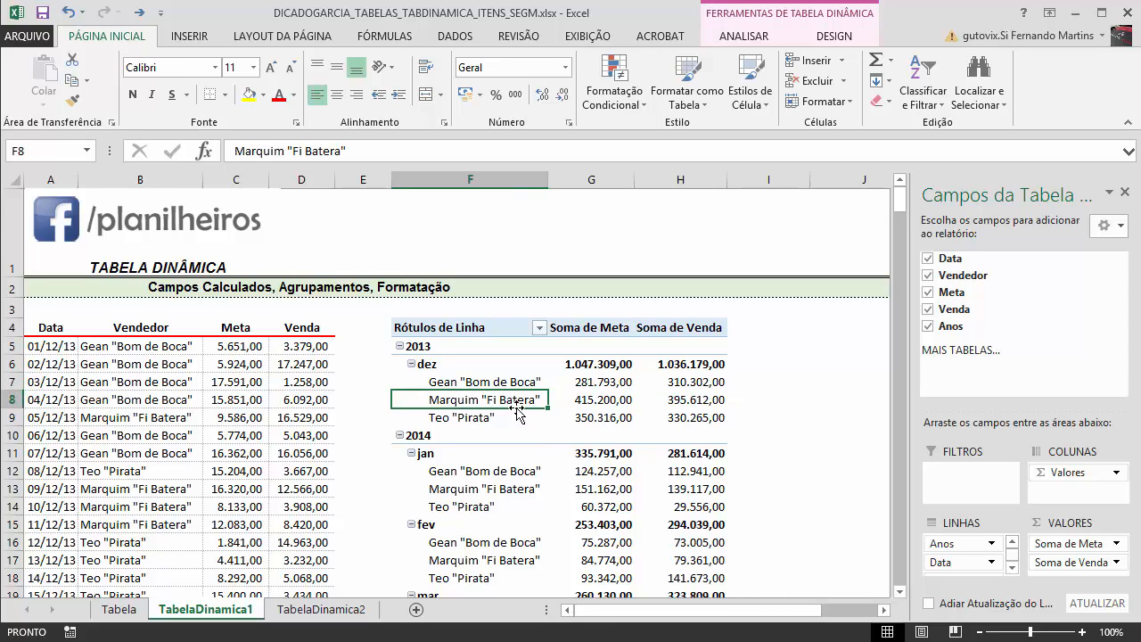
click(613, 399)
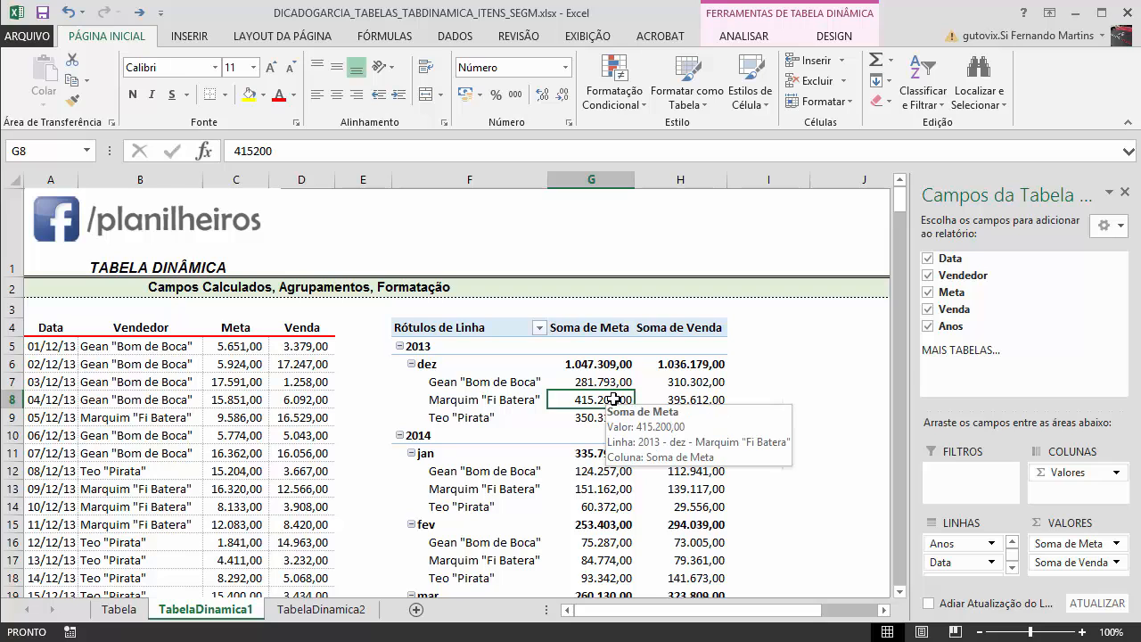
click(690, 399)
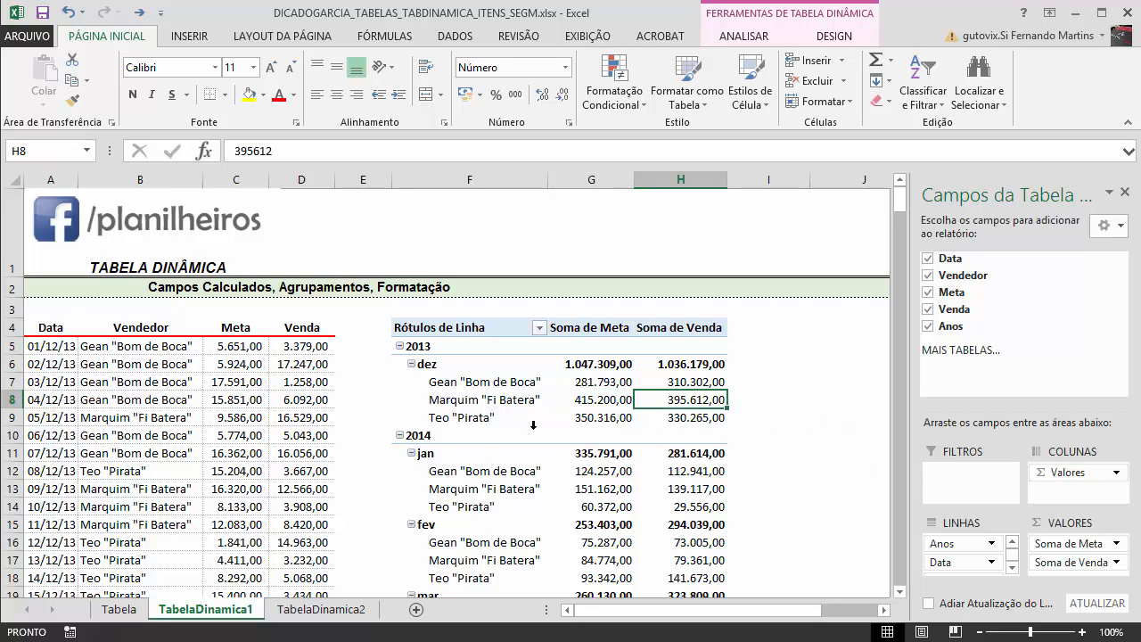
Review the 2014 monthly groups and the Total Geral row for both value fields, alongside the source data
scroll(535, 401, down, 2)
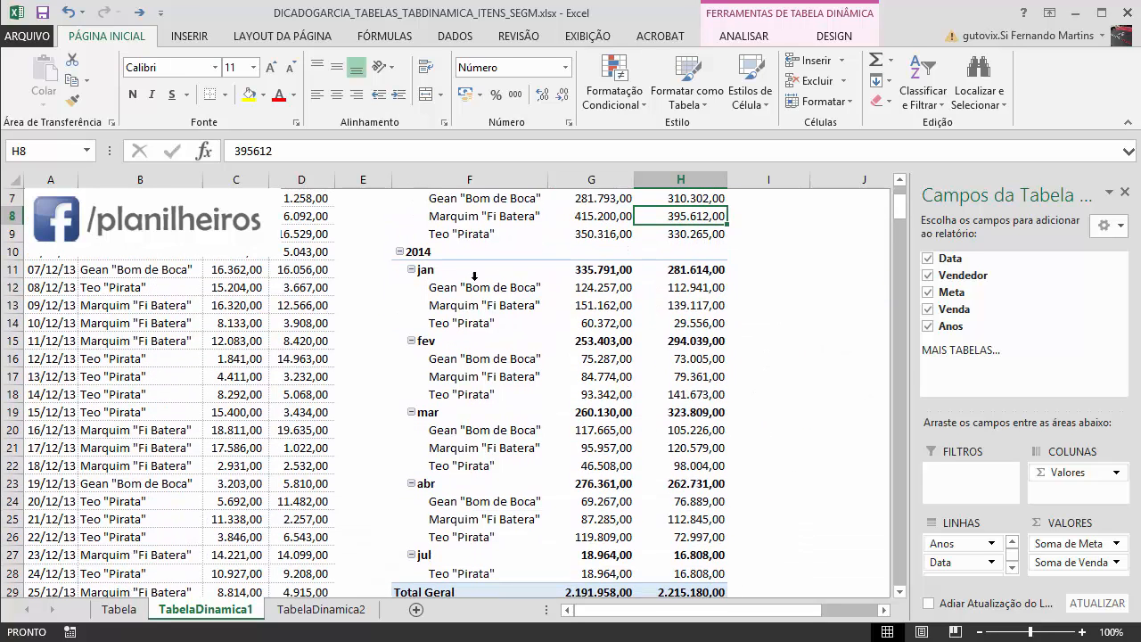
scroll(504, 562, down, 1)
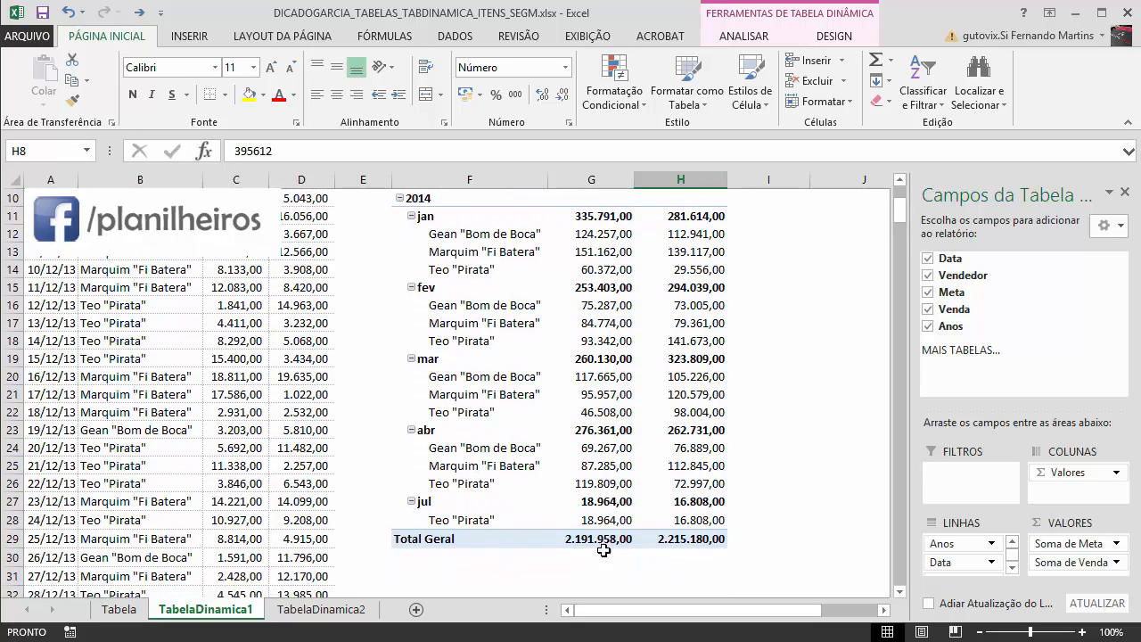
click(596, 537)
click(687, 537)
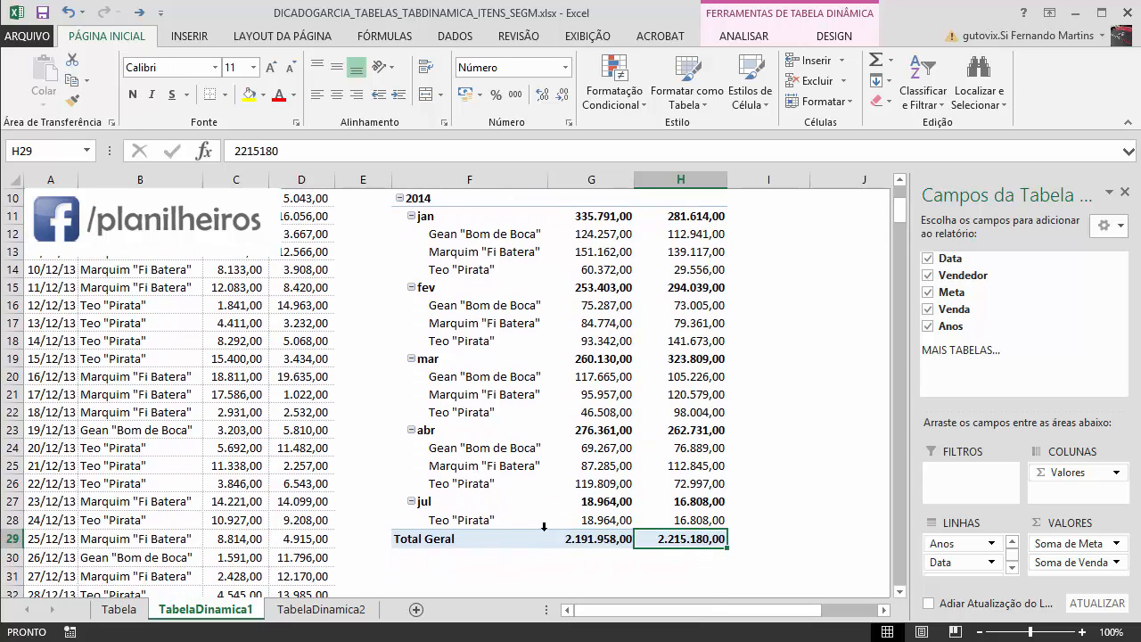
scroll(722, 495, up, 3)
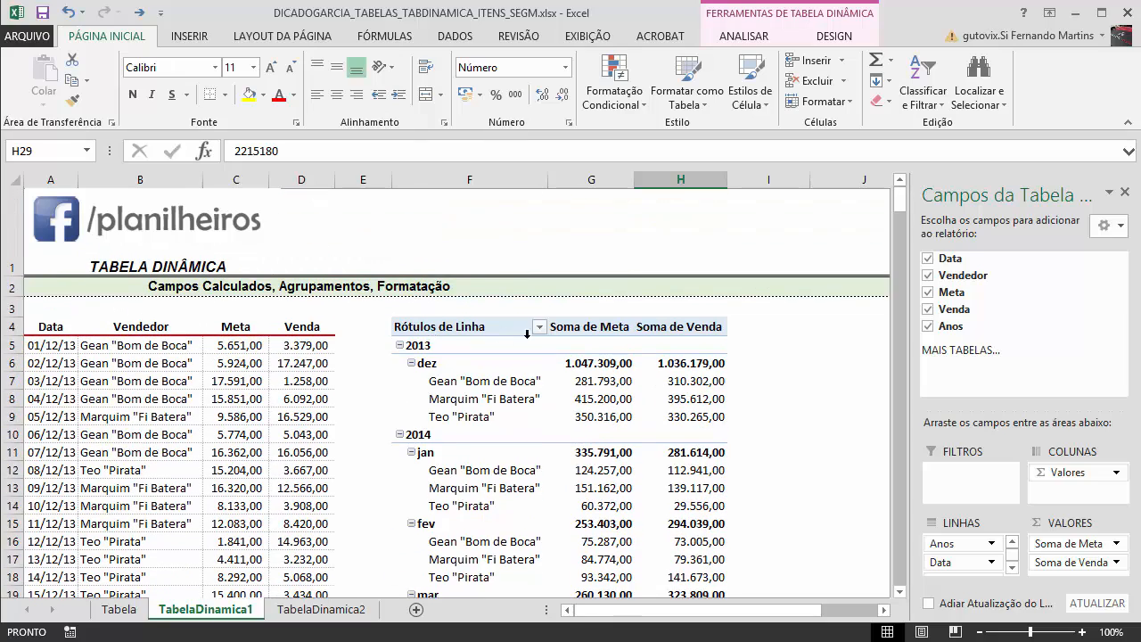
scroll(505, 425, down, 1)
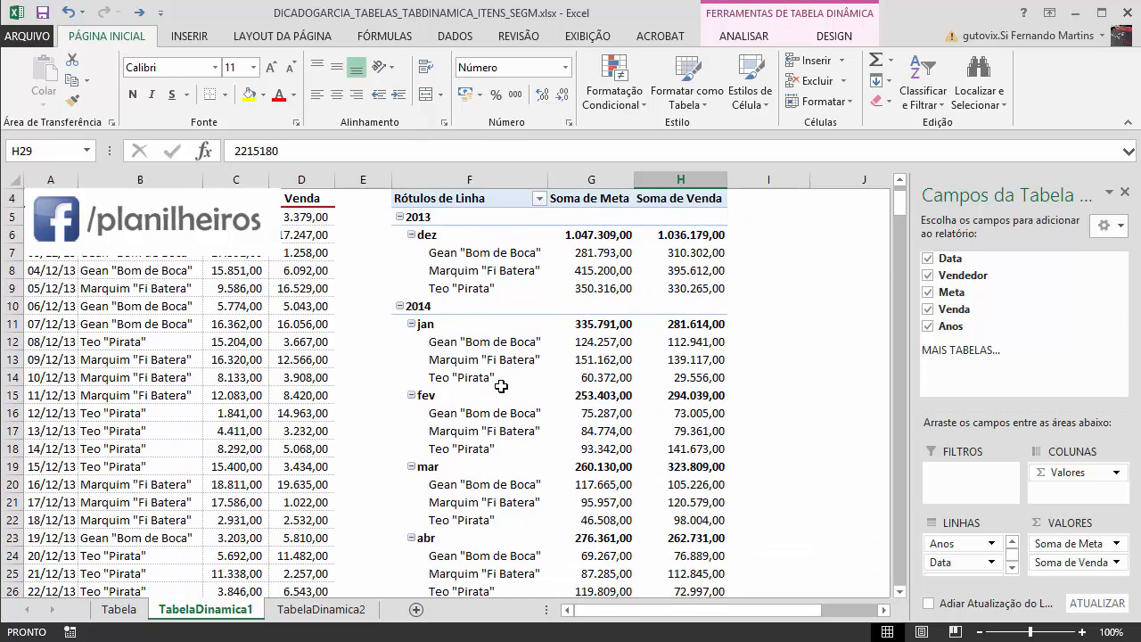
scroll(262, 392, down, 1)
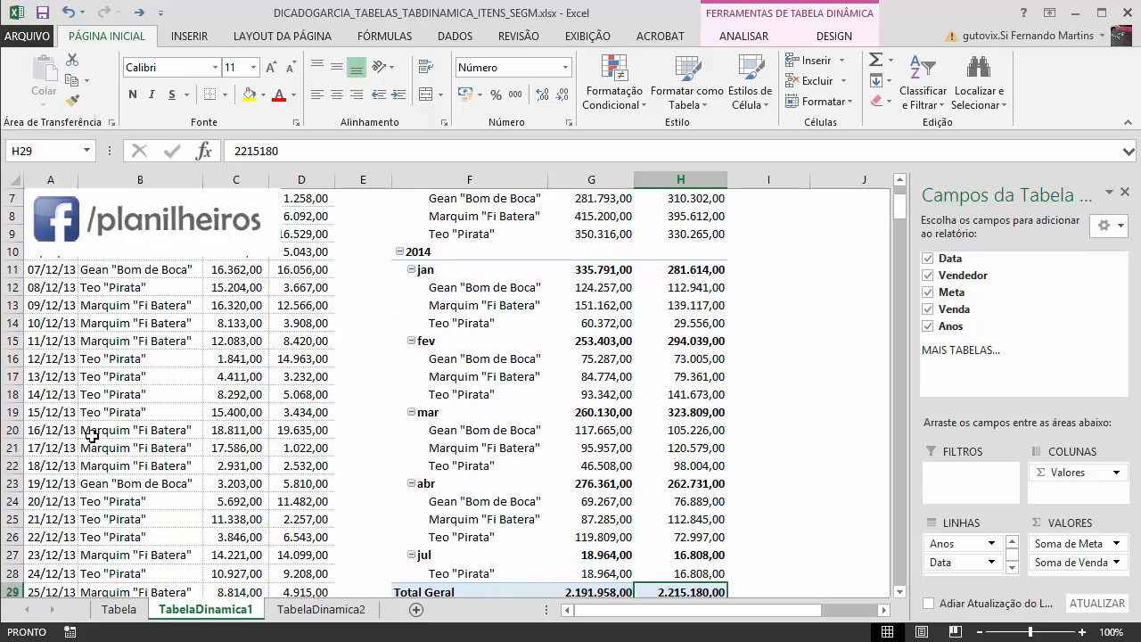
click(84, 346)
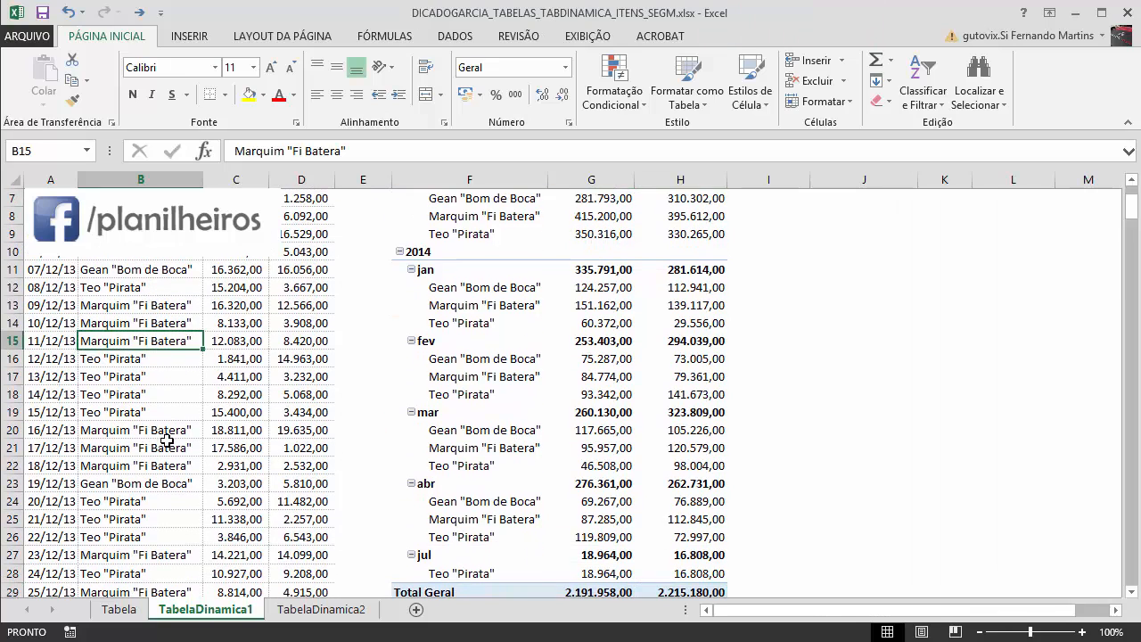
scroll(54, 356, up, 2)
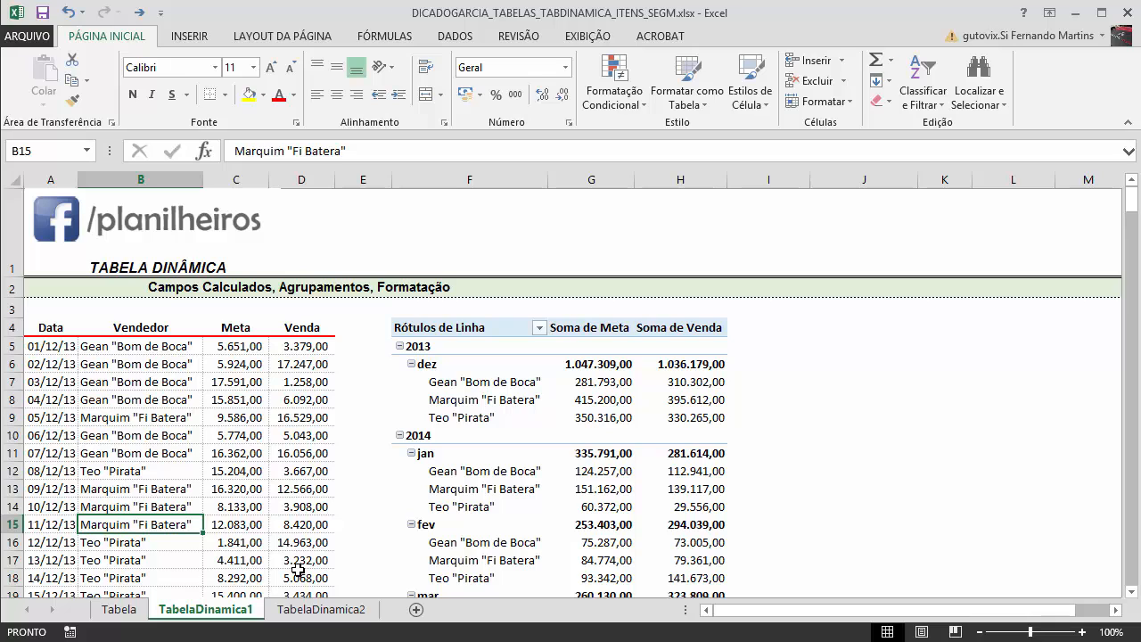
Compare the grouped PivotTable with the source table's columns and check the empty column E beside Venda
mouse_move(605, 477)
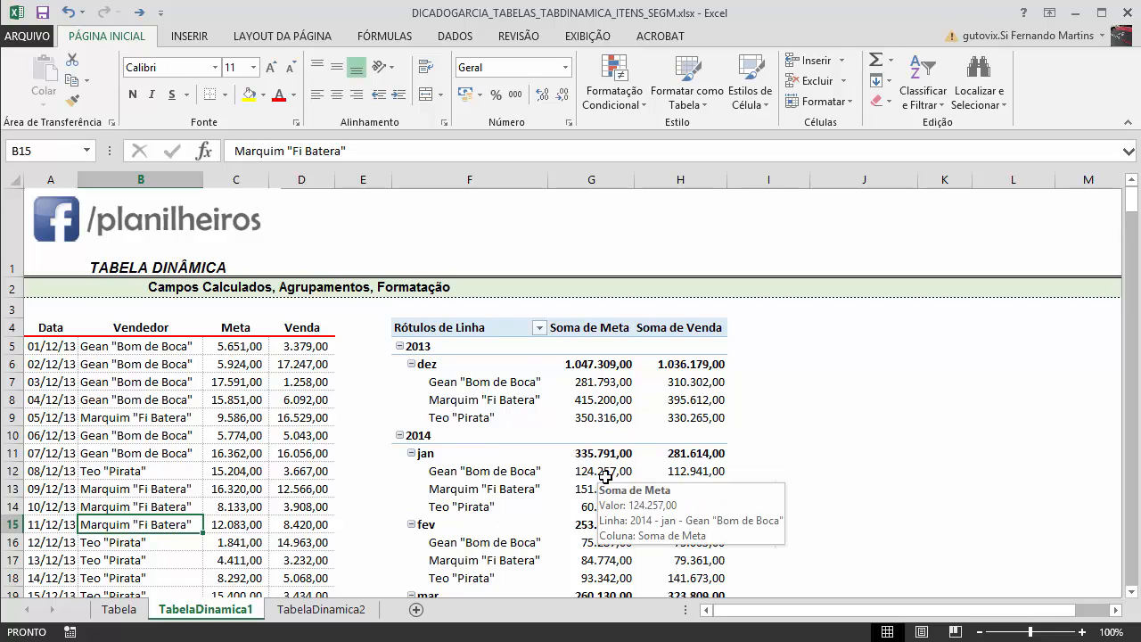
click(682, 417)
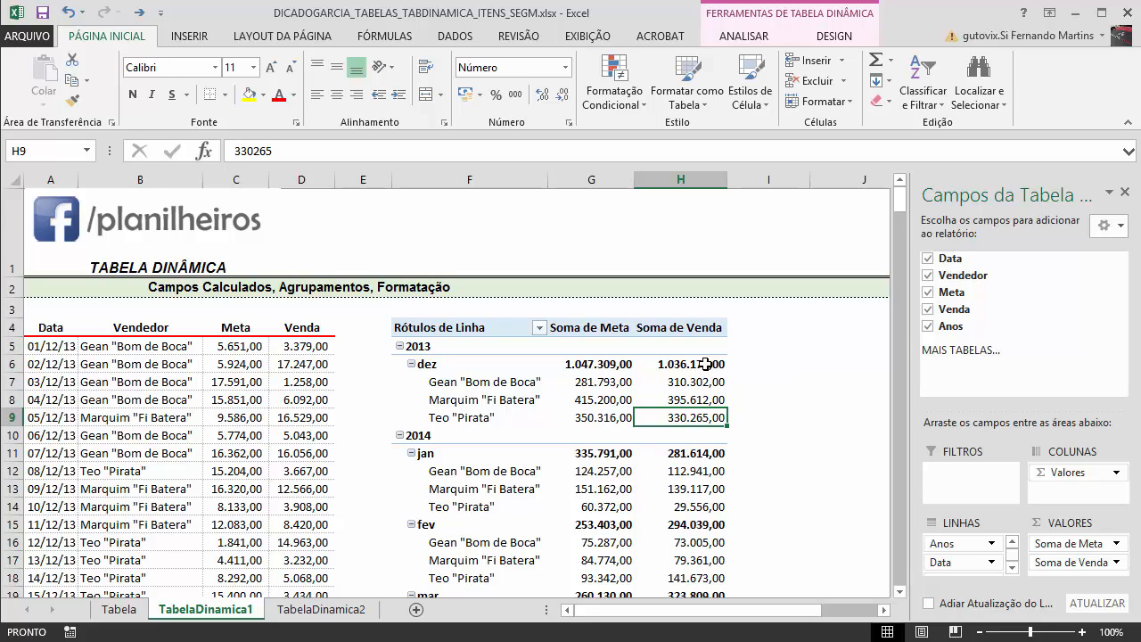
mouse_move(606, 363)
click(92, 346)
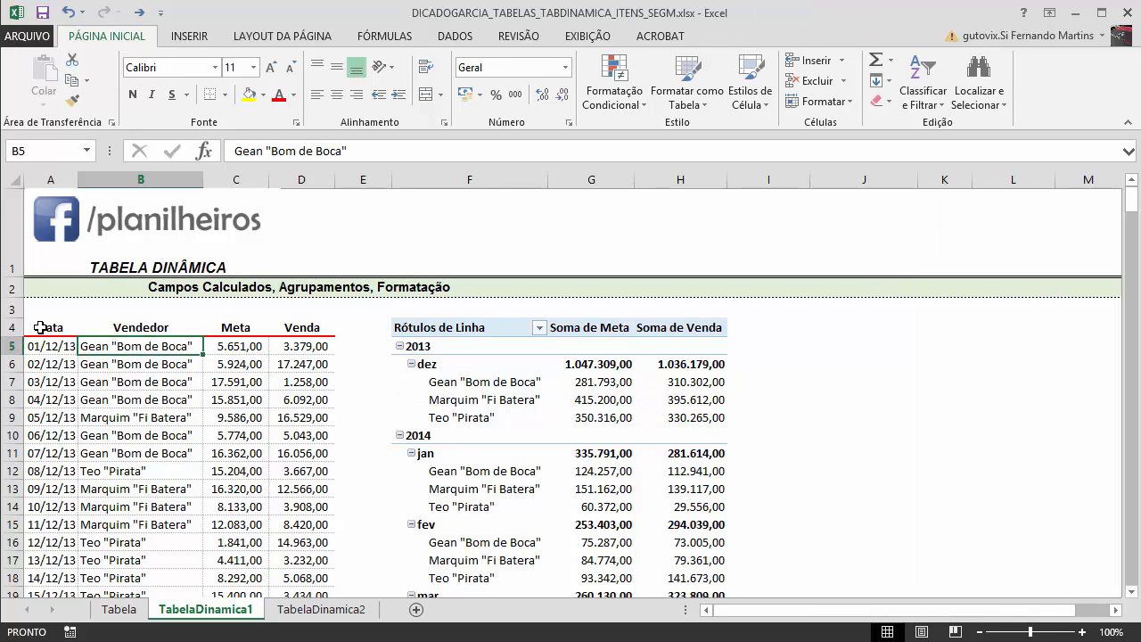
drag(41, 327, 360, 403)
click(344, 329)
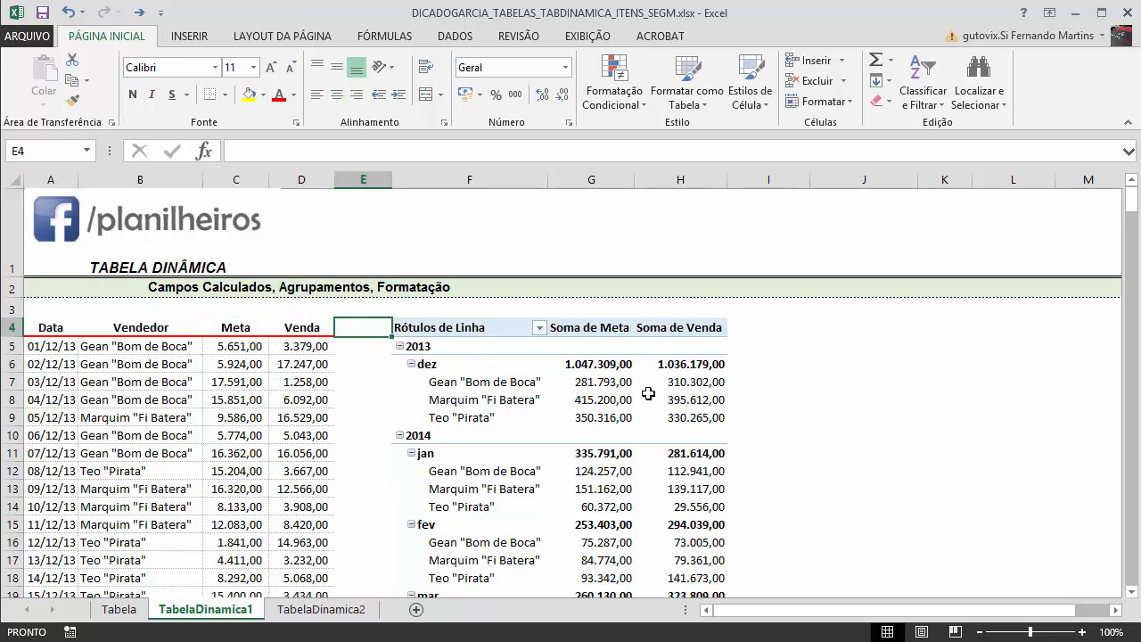
click(351, 349)
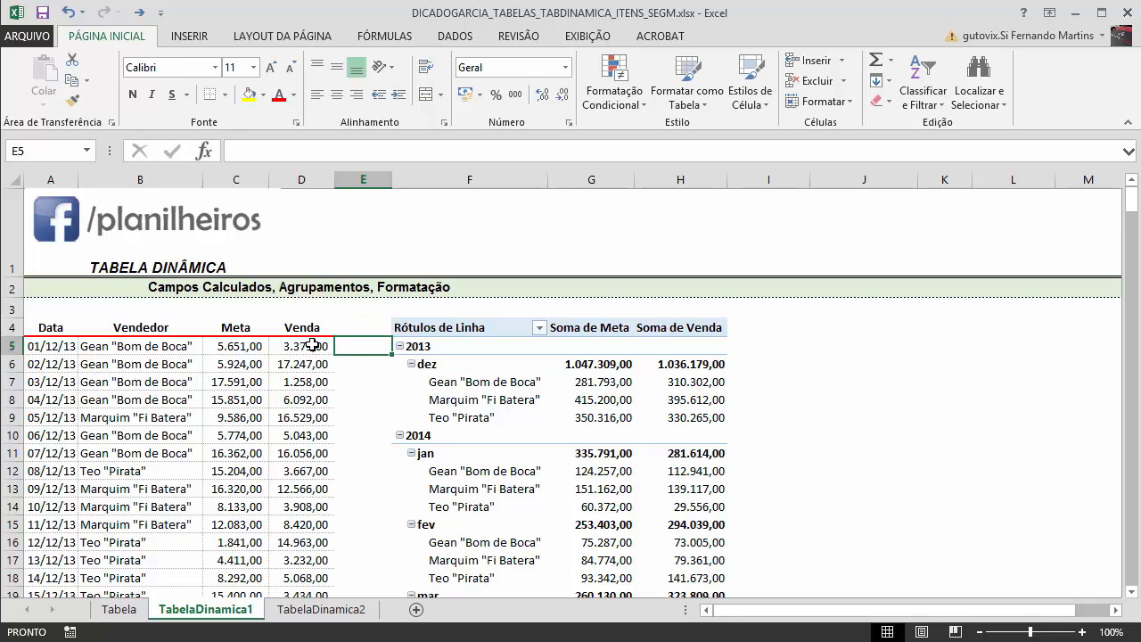
Inspect the sellers' December 2013 values, the empty column beside the PivotTable, and the Soma de Meta and Soma de Venda headers
click(654, 345)
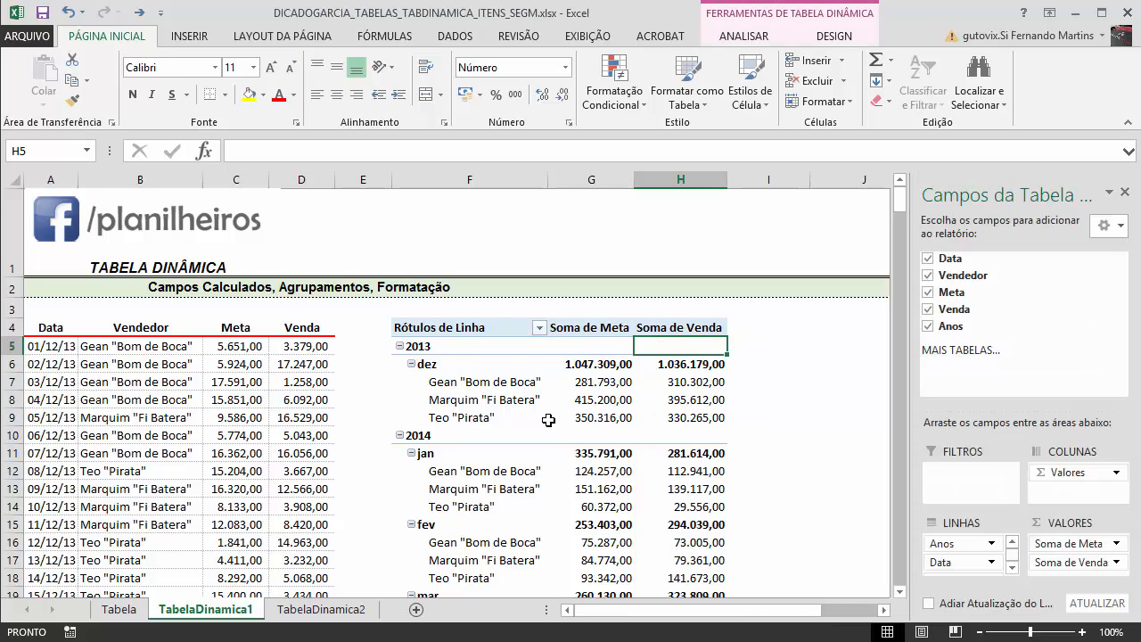
click(593, 419)
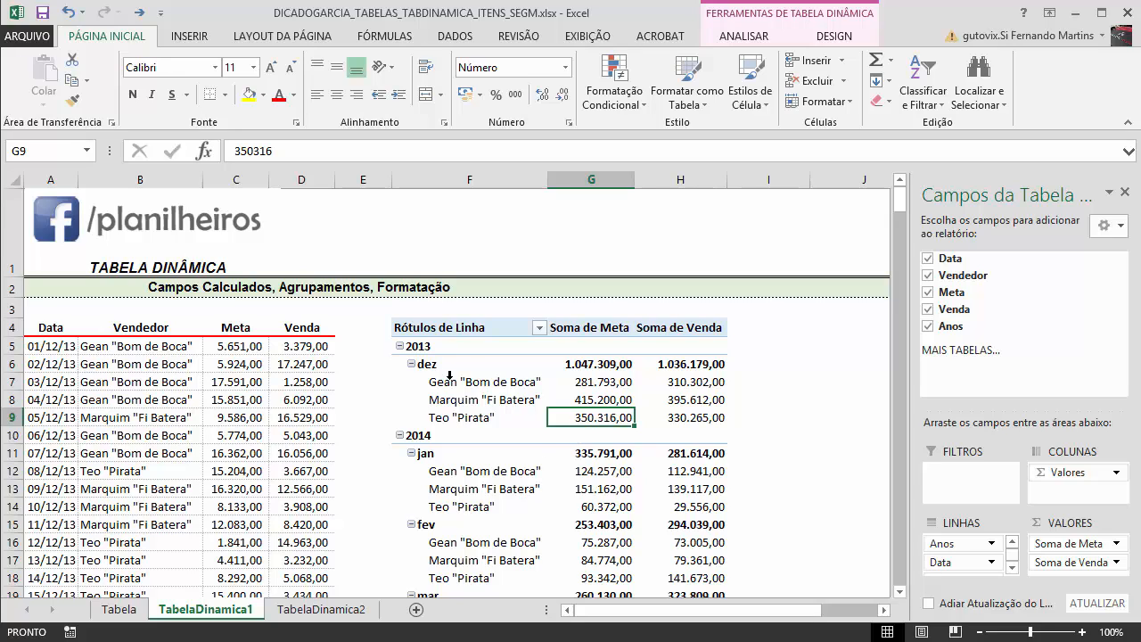
click(609, 387)
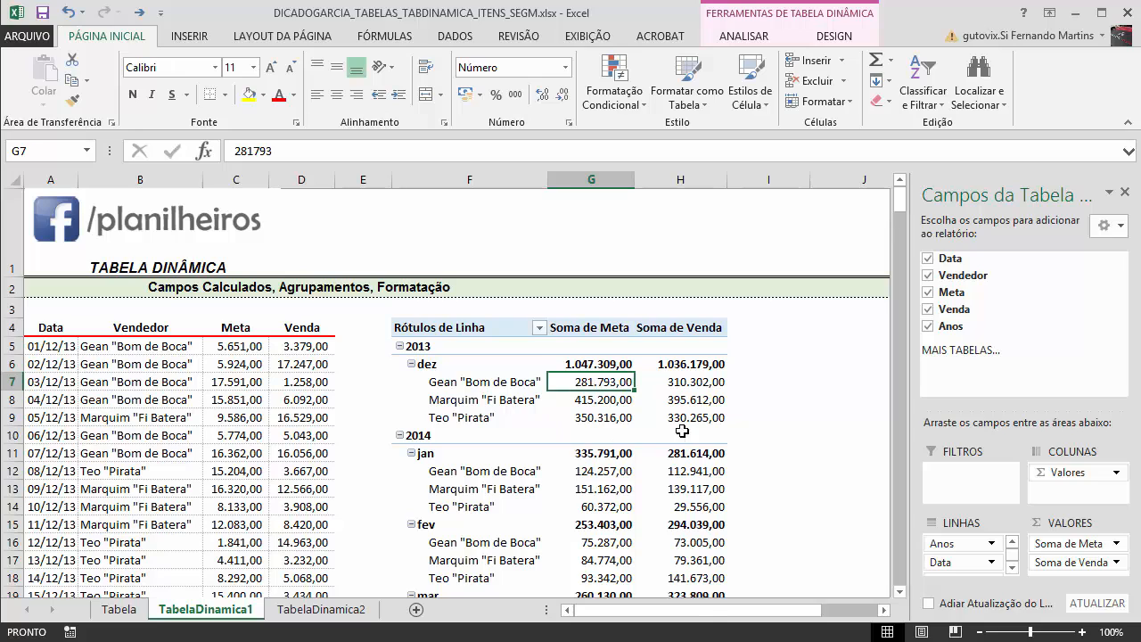
click(772, 403)
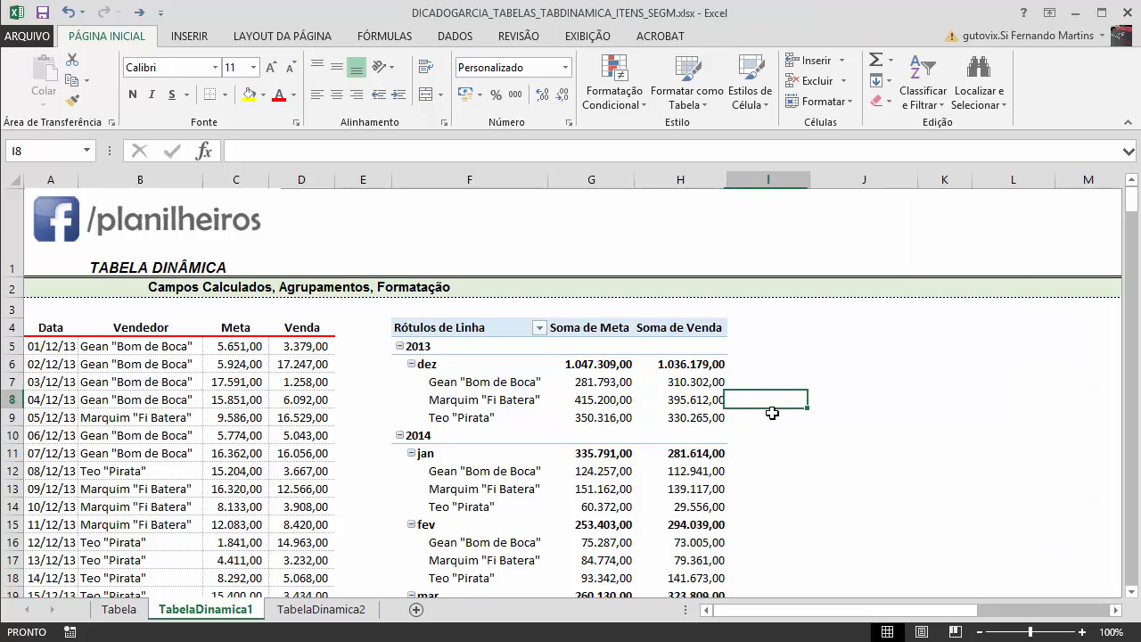
click(587, 329)
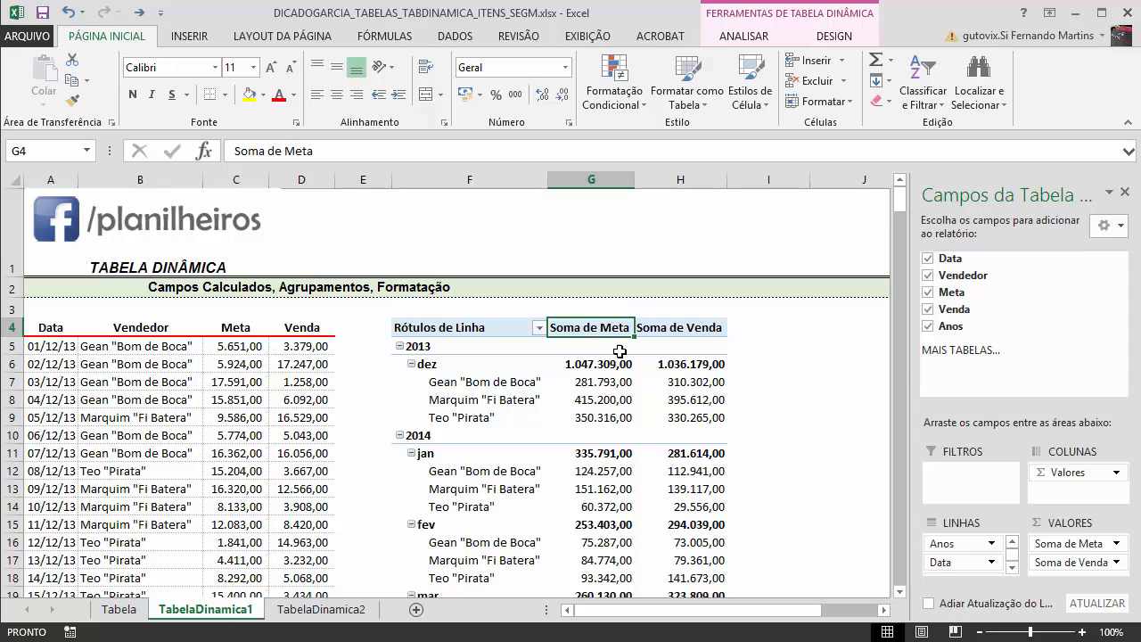
click(691, 328)
click(618, 328)
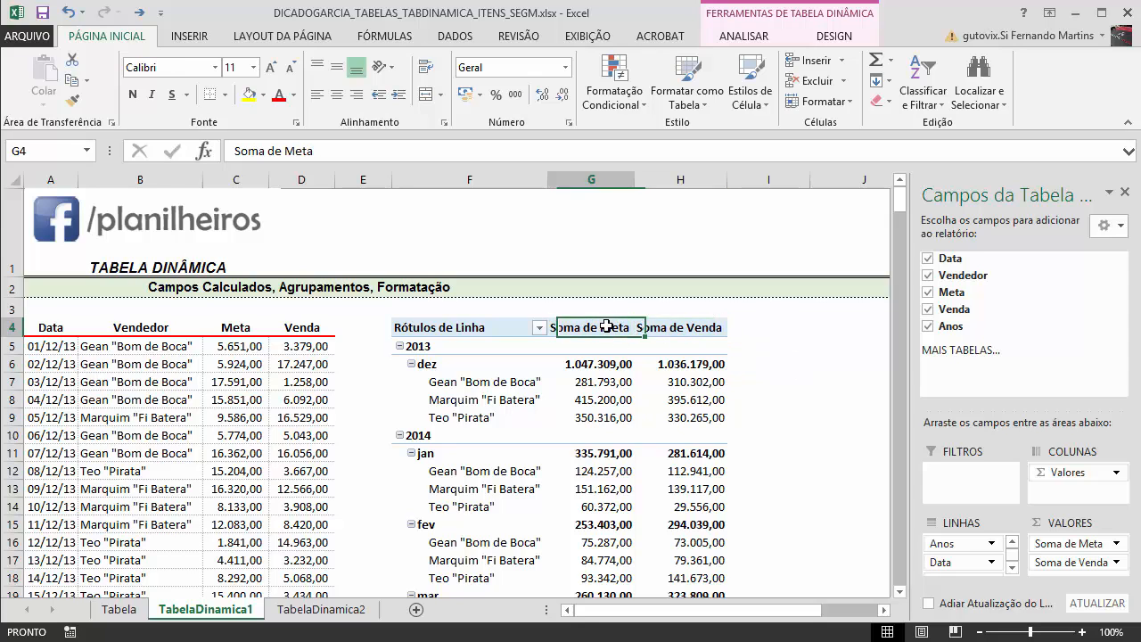
Start a new calculated field for the PivotTable and name it Percentual
click(682, 327)
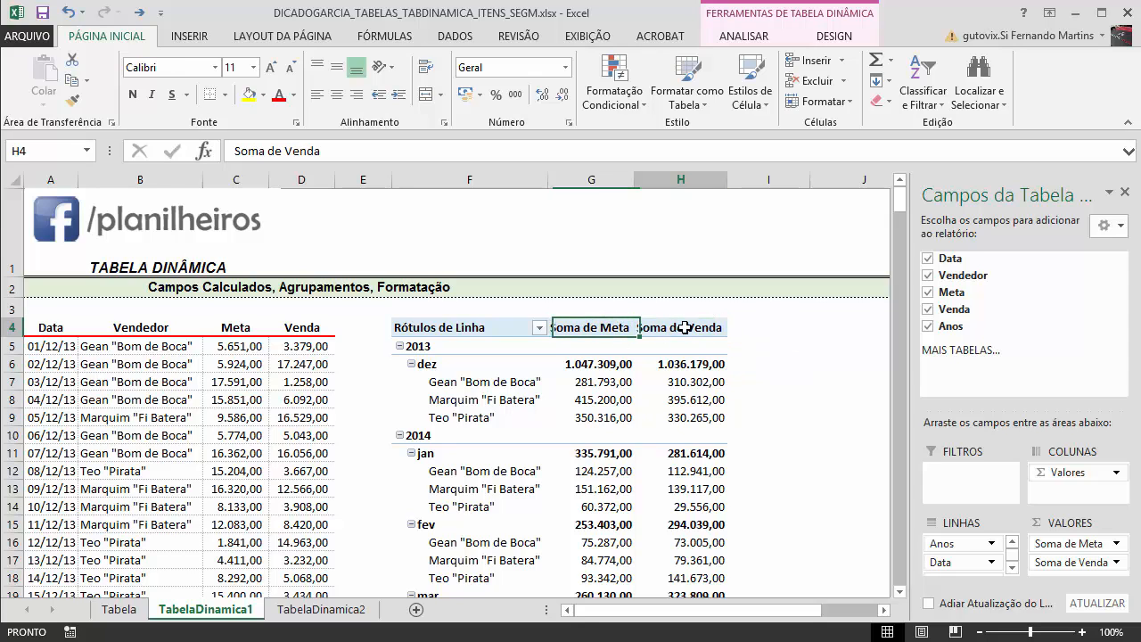
click(764, 40)
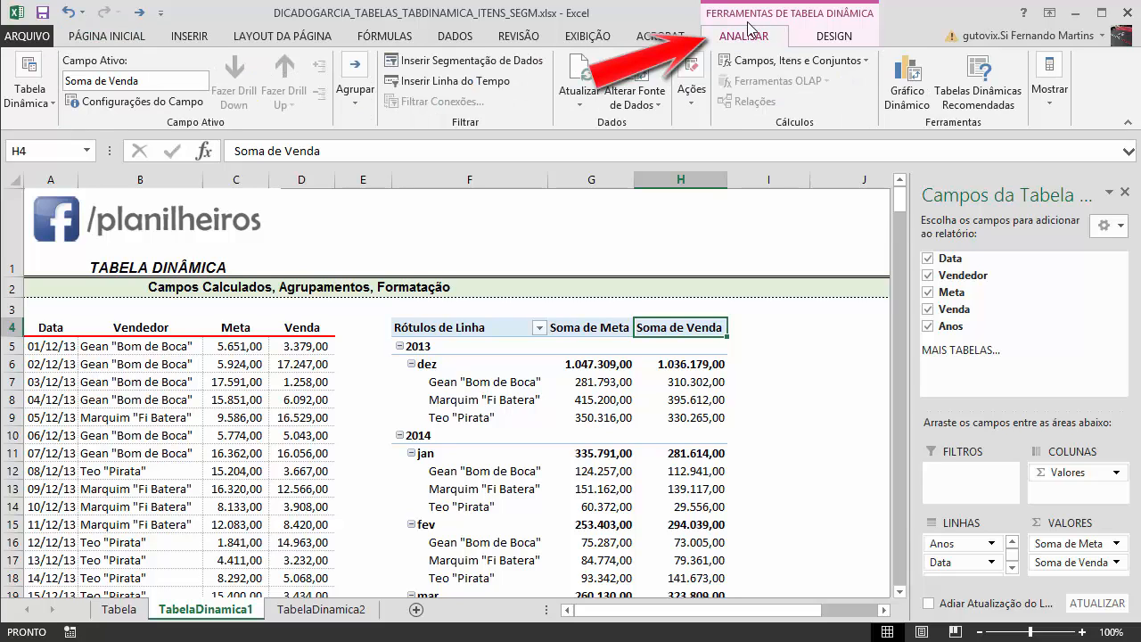
click(786, 63)
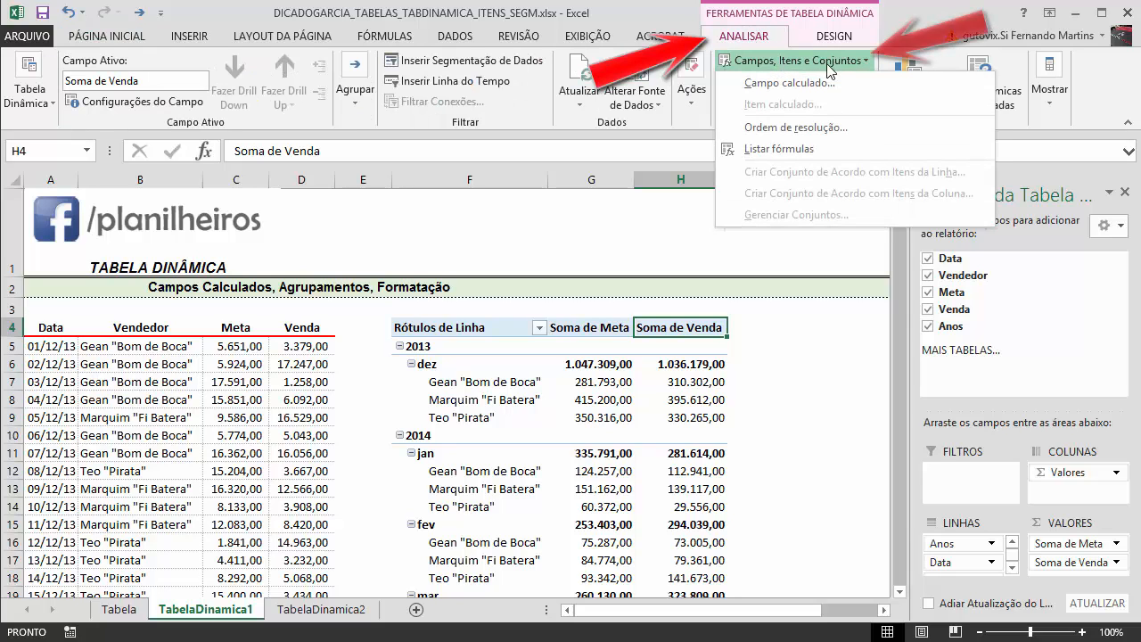
click(862, 89)
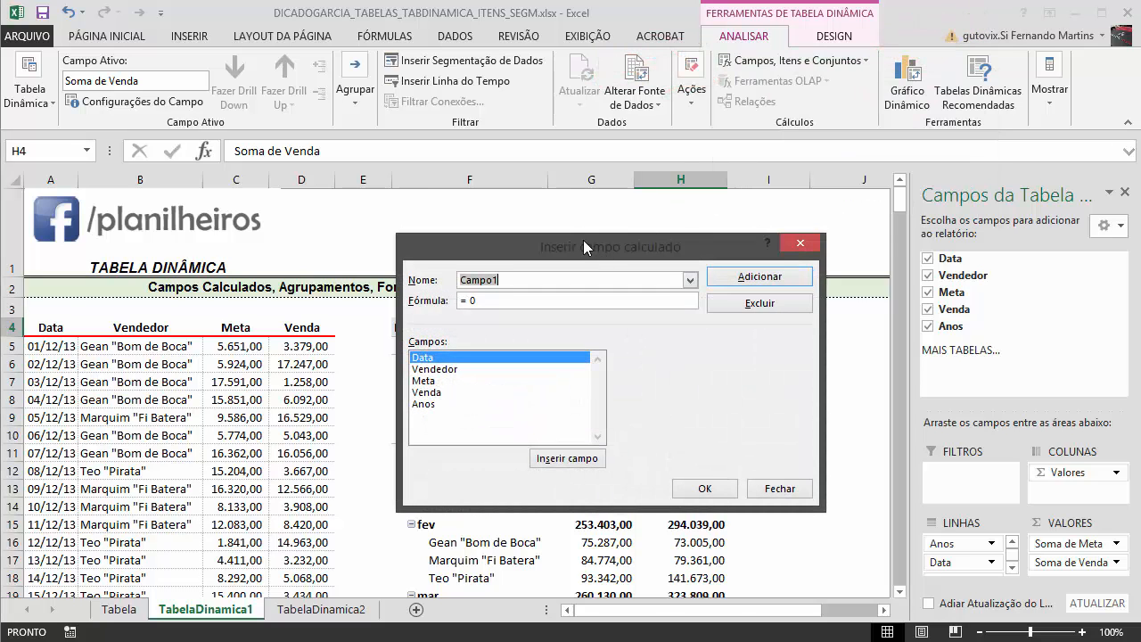
drag(583, 240, 357, 39)
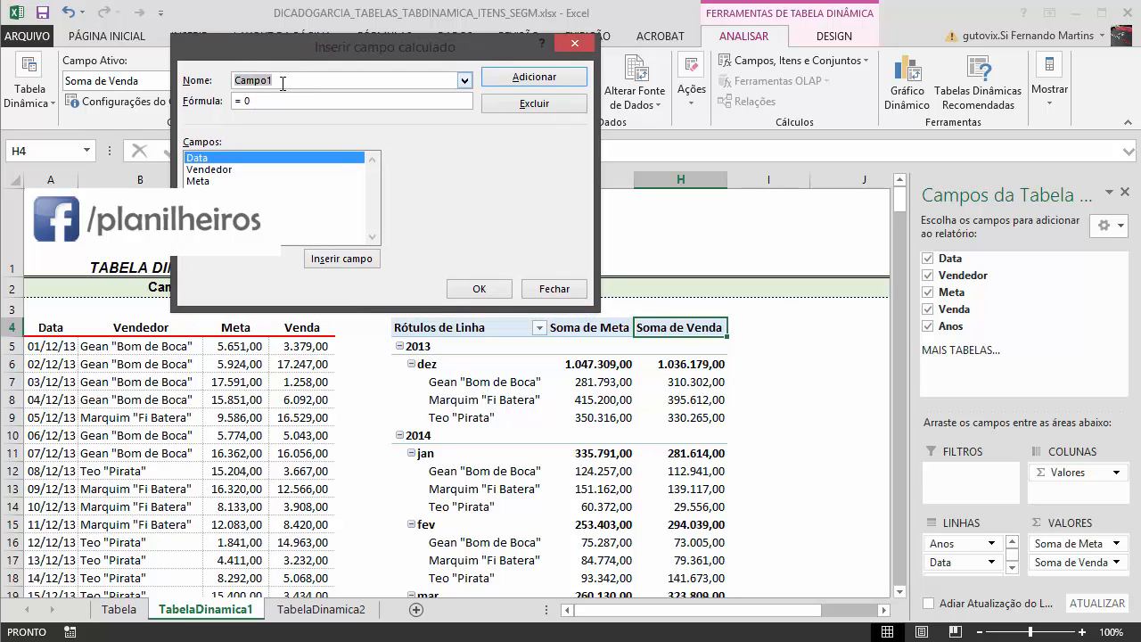
text(P)
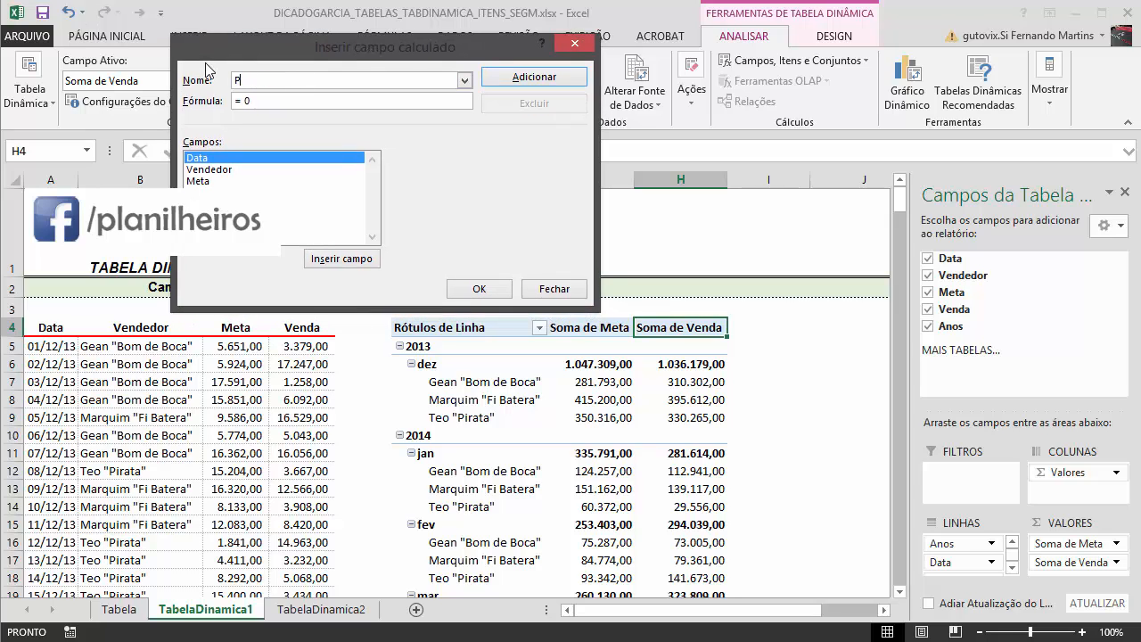
text(ercentualk)
key(BackSpace)
drag(442, 40, 581, 0)
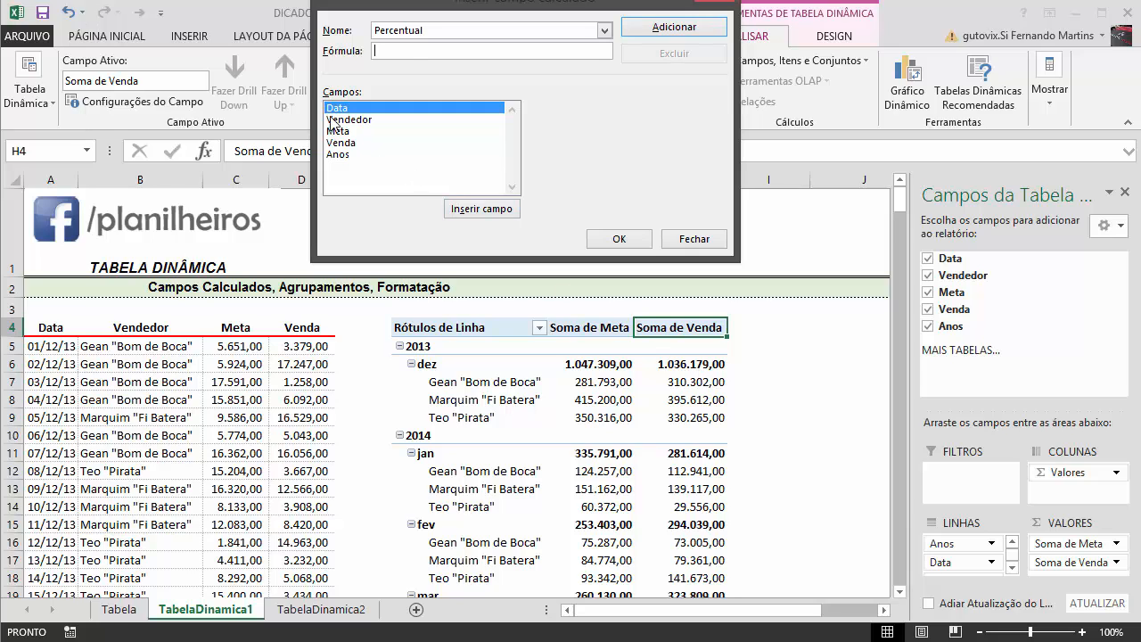
Define the Percentual calculated field with the formula =Venda/ Meta and add it to the PivotTable
click(352, 145)
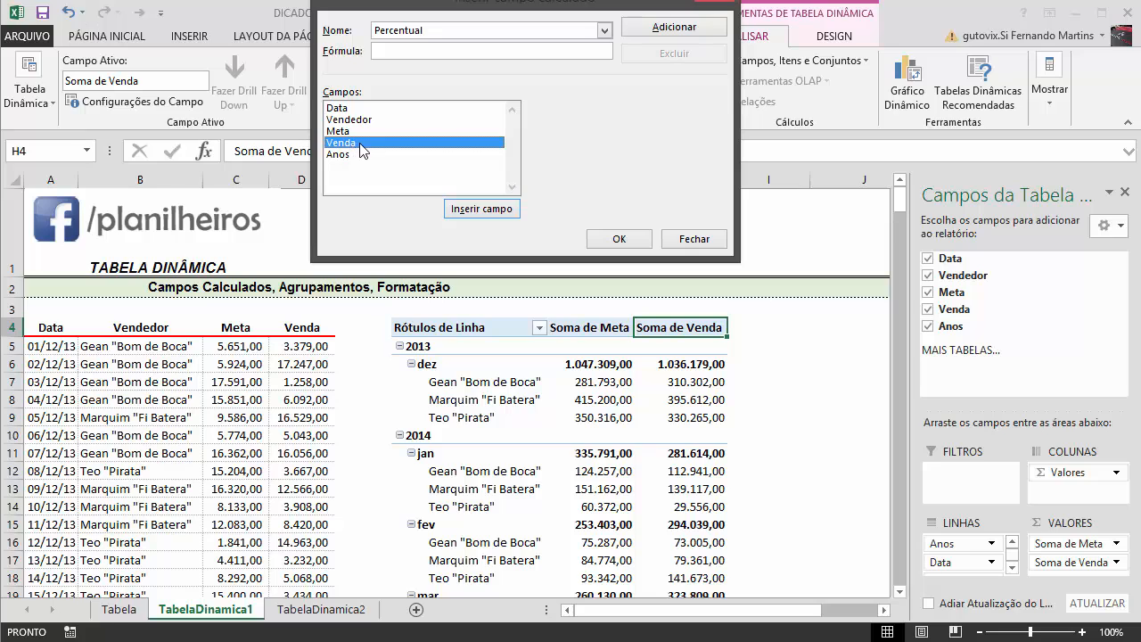
click(472, 210)
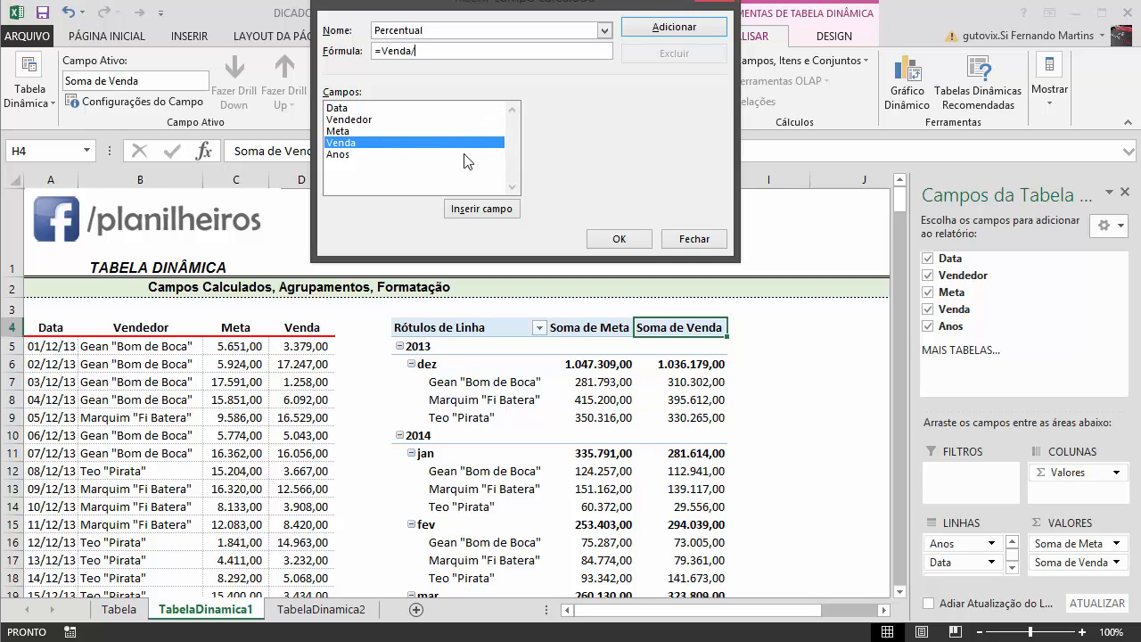
click(354, 132)
click(472, 209)
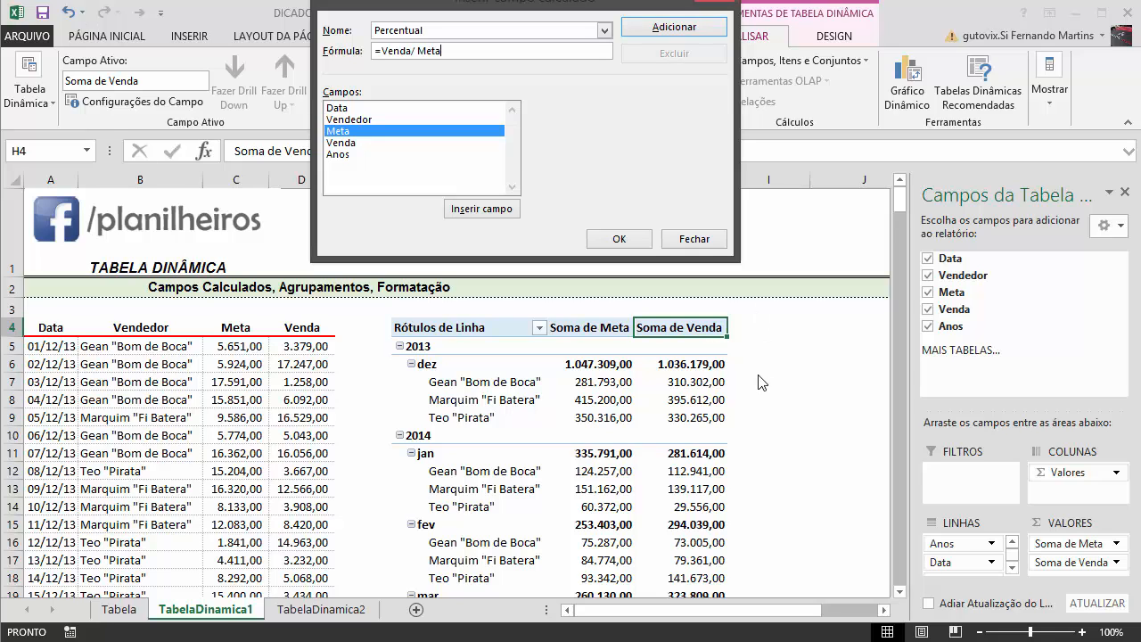
click(615, 239)
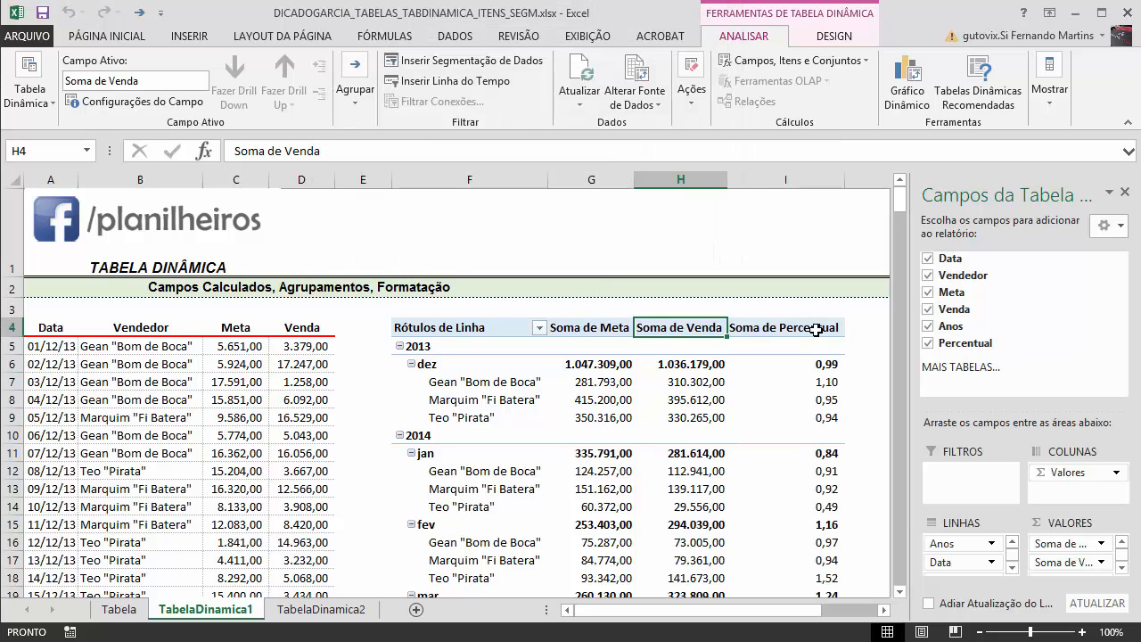
Format the Soma de Percentual column as a percentage with two decimal places
click(783, 179)
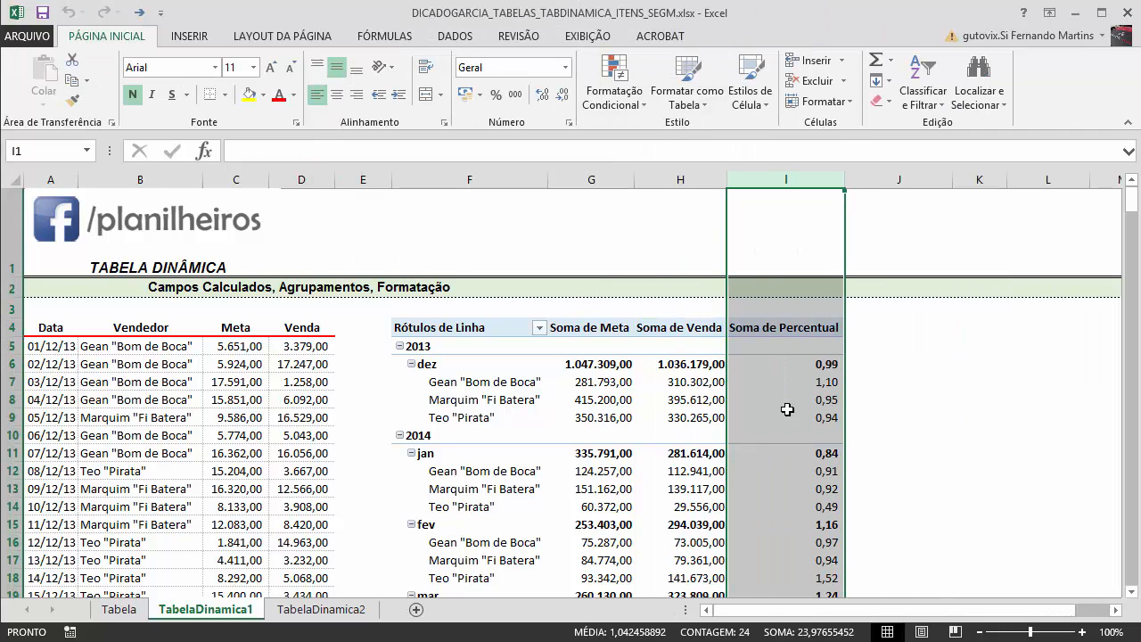
click(493, 98)
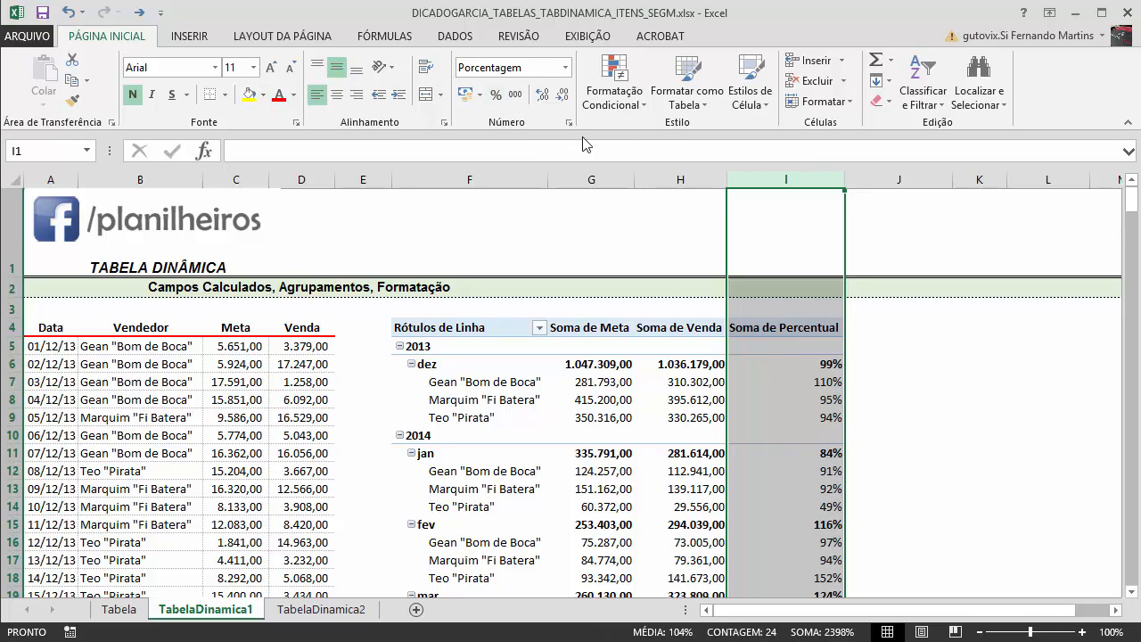
click(539, 97)
click(539, 96)
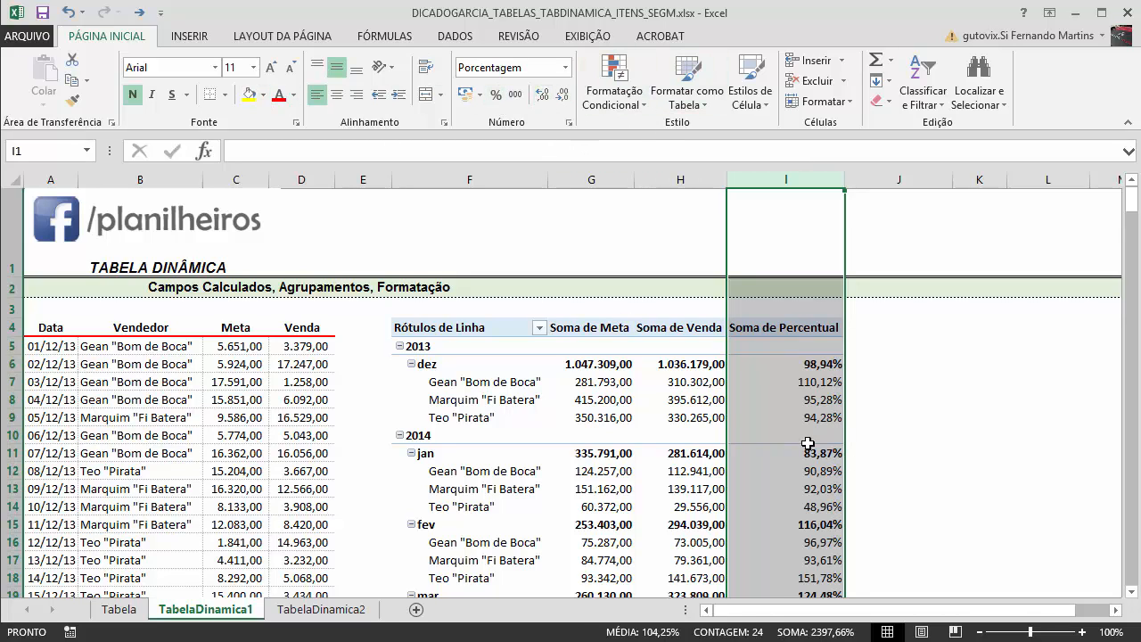
click(914, 419)
click(790, 353)
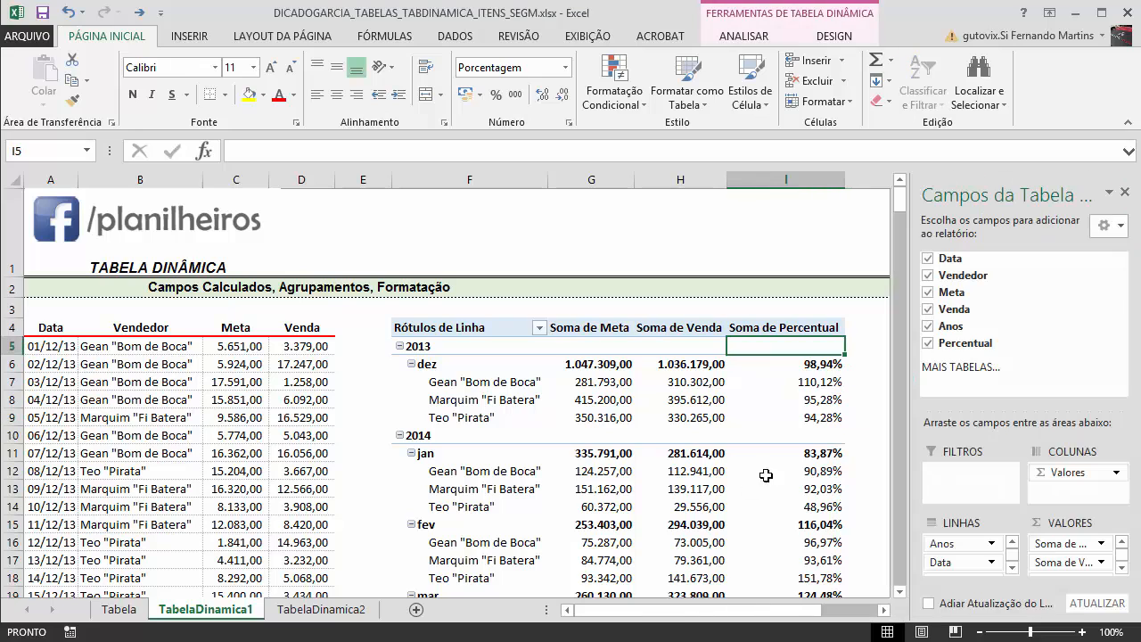
Review the Soma de Percentual values from December 2013 down to the Total Geral row
click(802, 365)
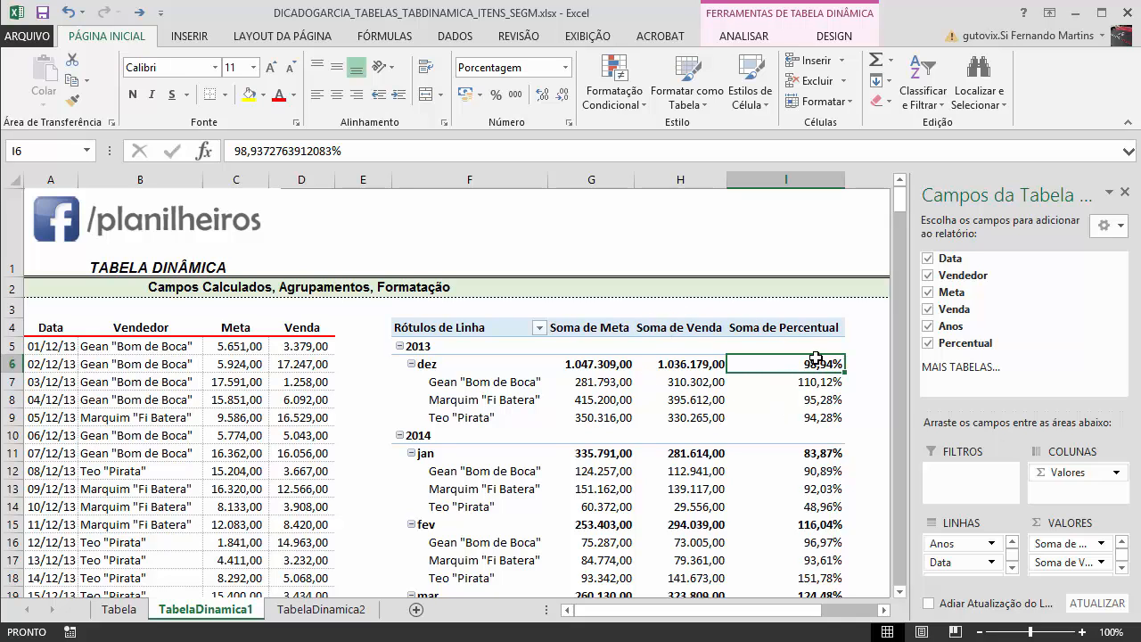
scroll(768, 416, down, 7)
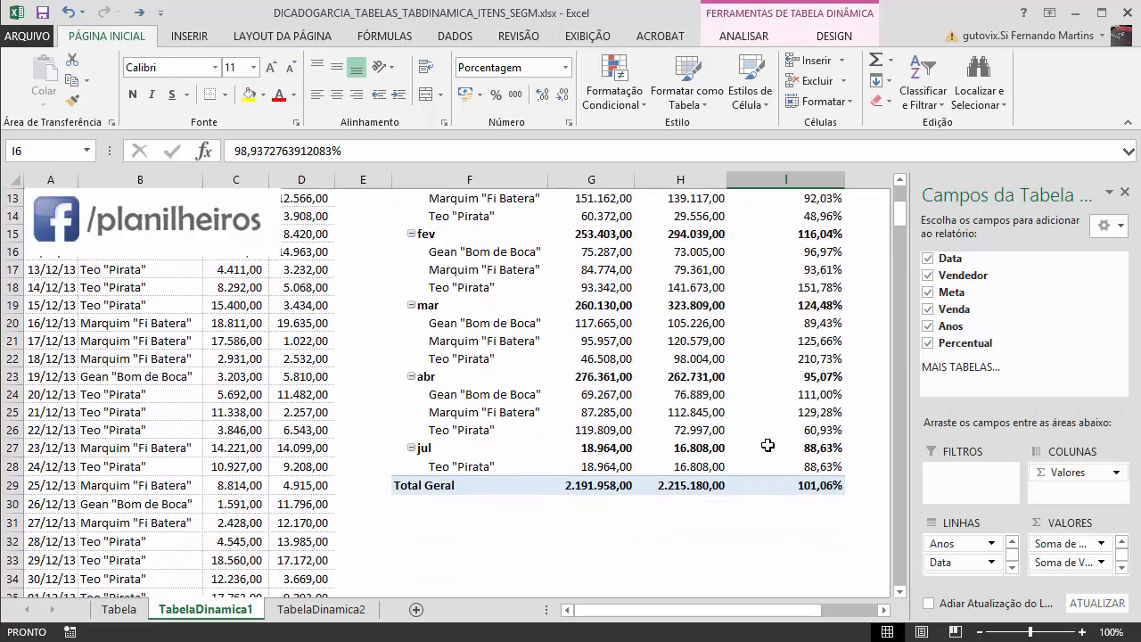
scroll(767, 428, up, 4)
scroll(772, 448, up, 2)
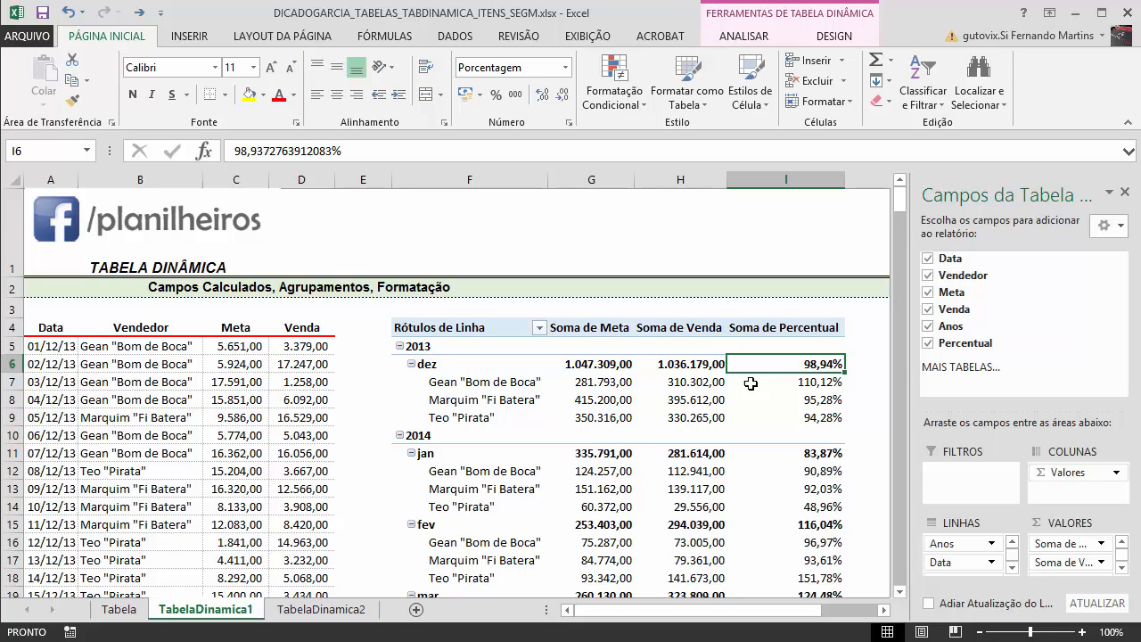
Compare the calculated field and calculated item options available for a Soma de Percentual value and for a seller label
click(773, 39)
click(789, 60)
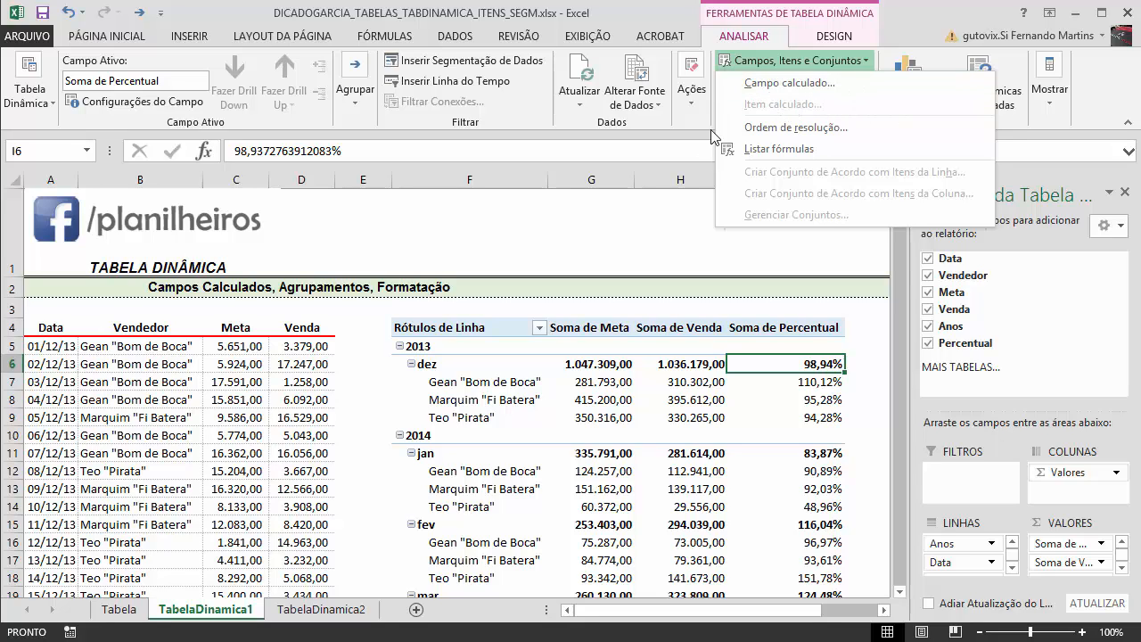
click(604, 458)
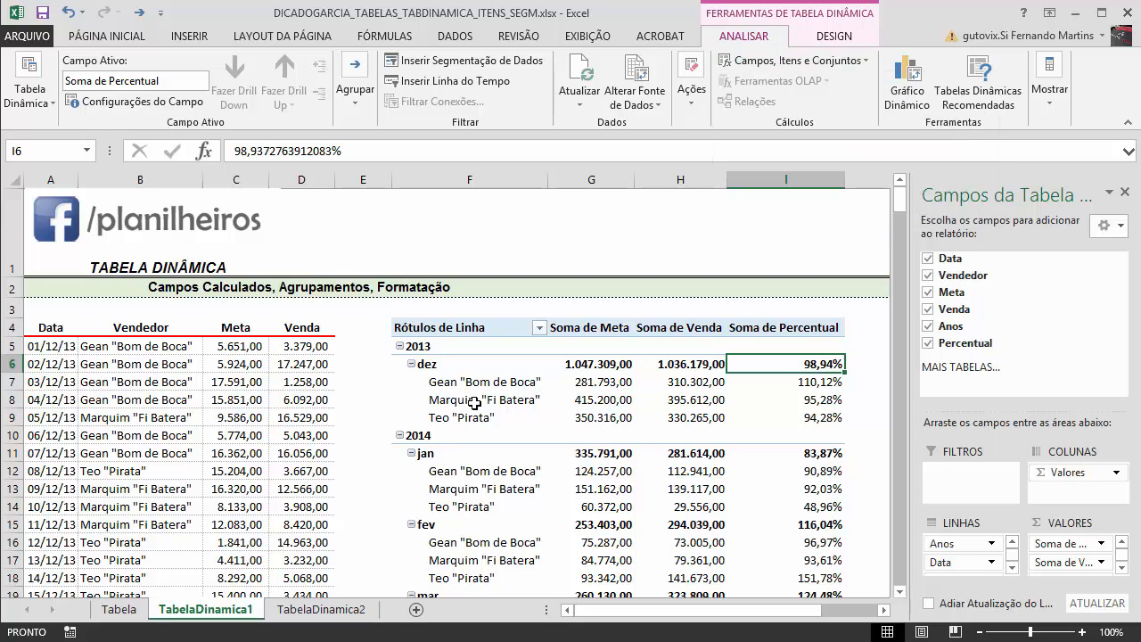
click(470, 399)
click(772, 60)
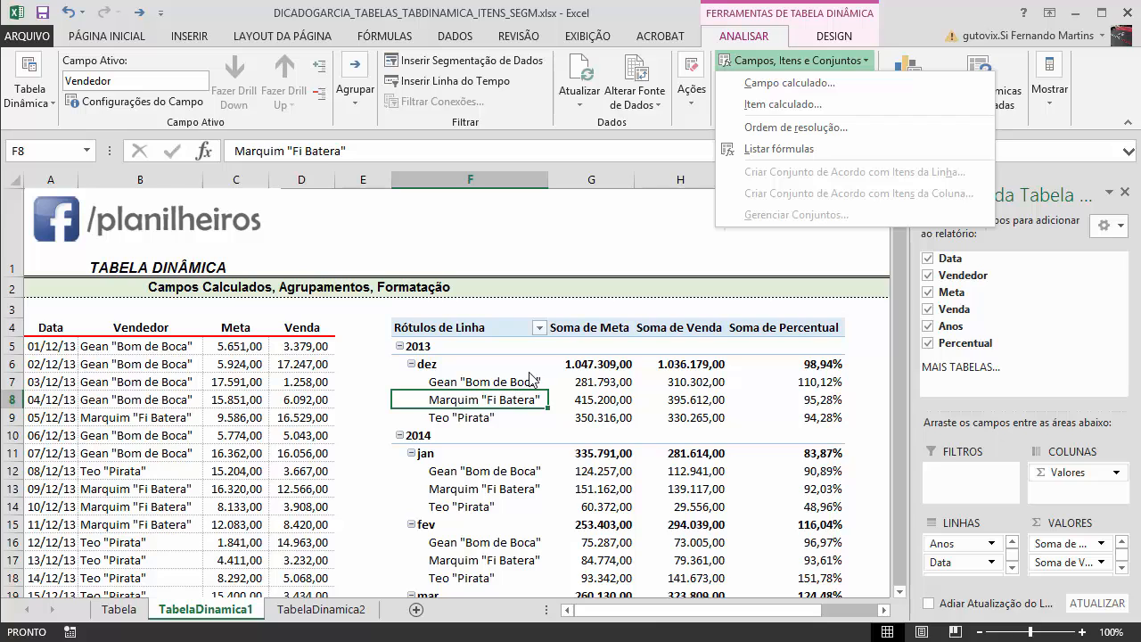
click(602, 400)
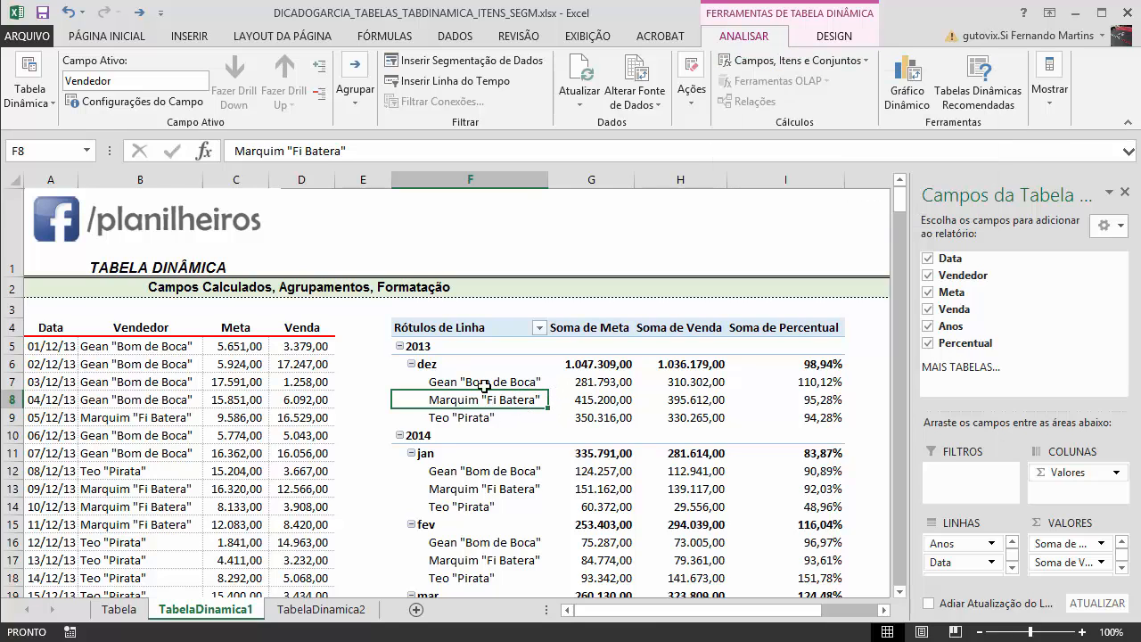
Check the calculated field and item options for the last December 2013 seller label and for the Soma de Venda header
click(470, 376)
click(484, 402)
click(472, 417)
click(788, 59)
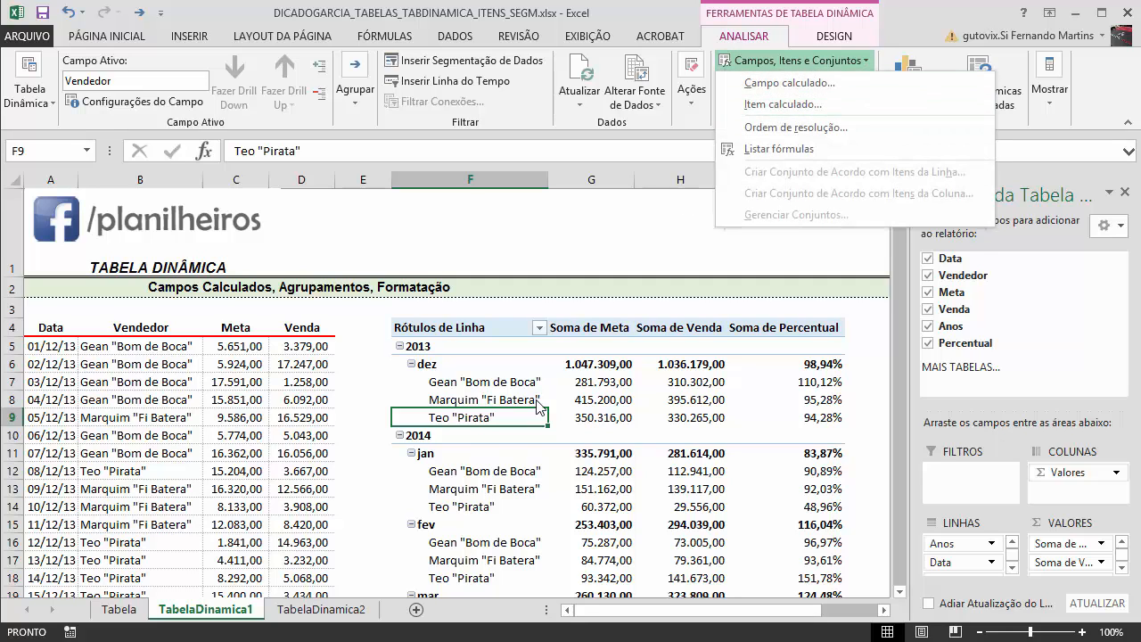
click(599, 348)
click(592, 327)
click(596, 320)
click(700, 327)
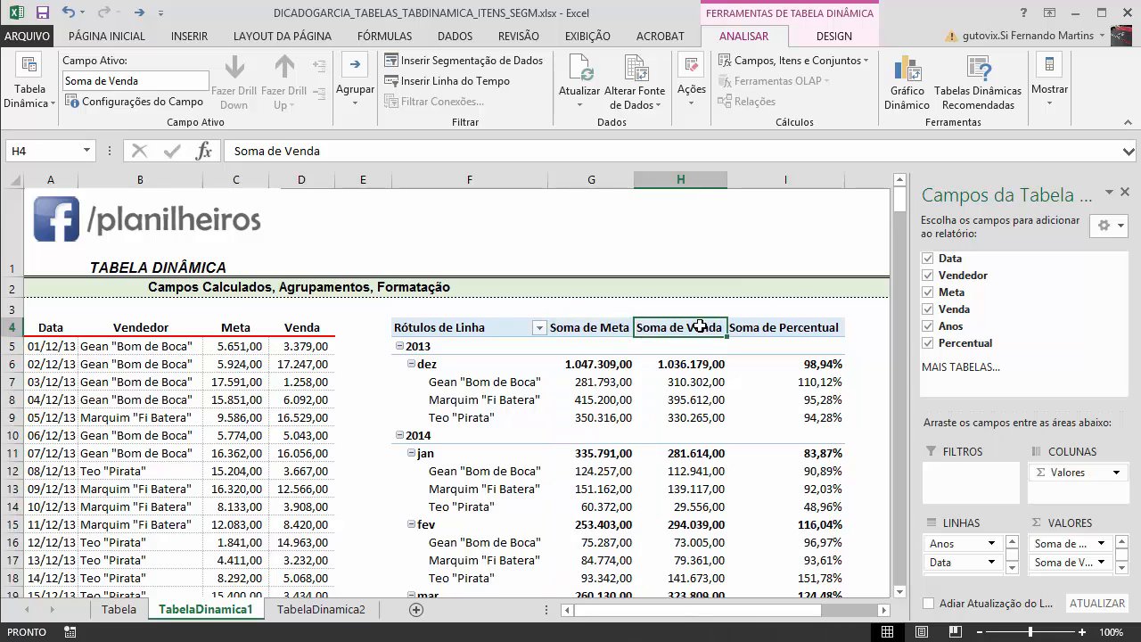
click(802, 61)
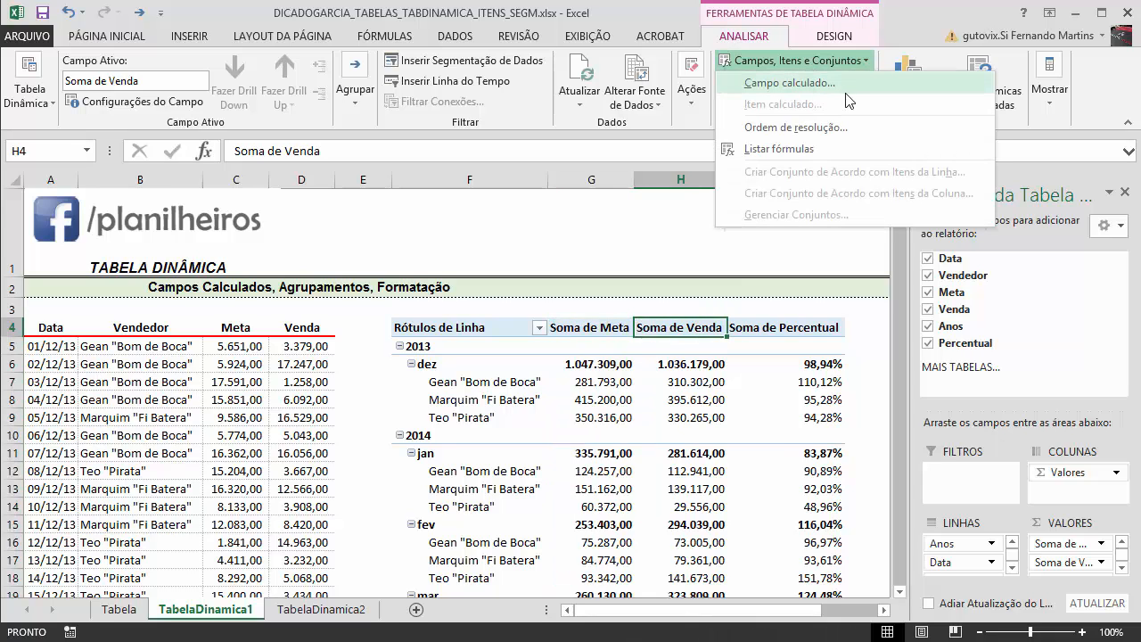
click(588, 403)
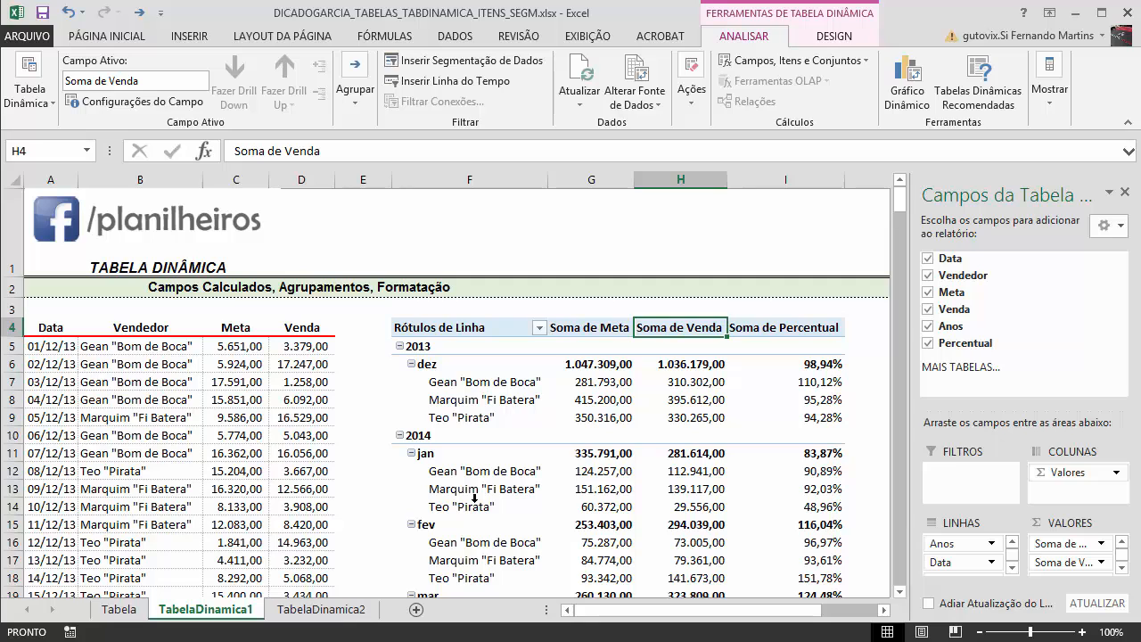
Look over the PivotTable's Meta, Venda and Percentual figures from the 2013 group down to Total Geral
click(620, 419)
click(703, 401)
click(838, 349)
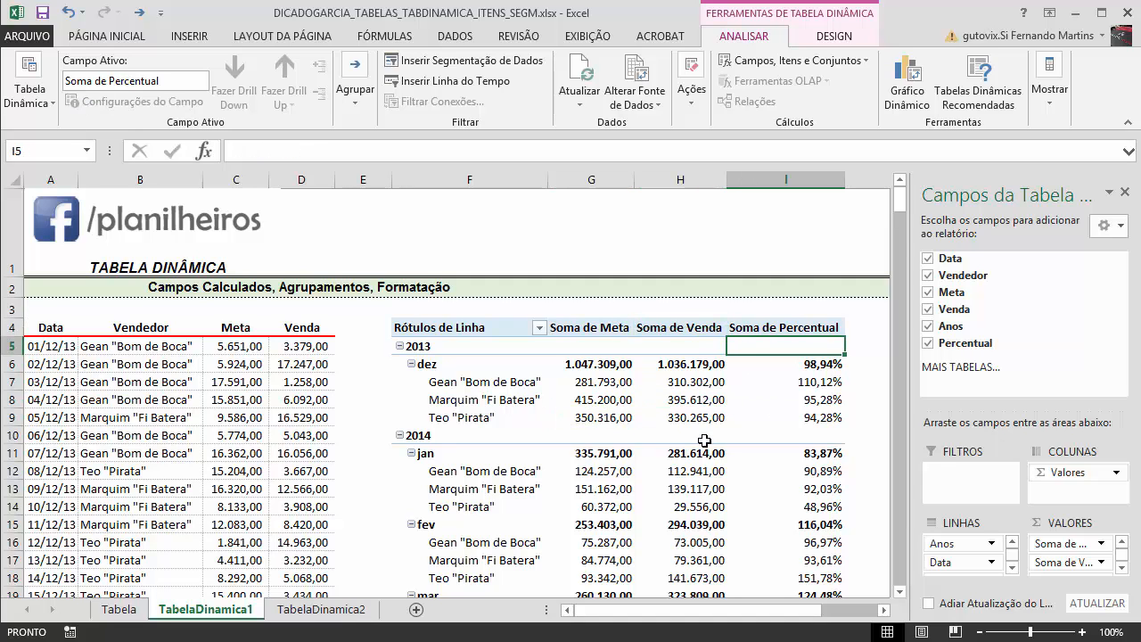
click(869, 362)
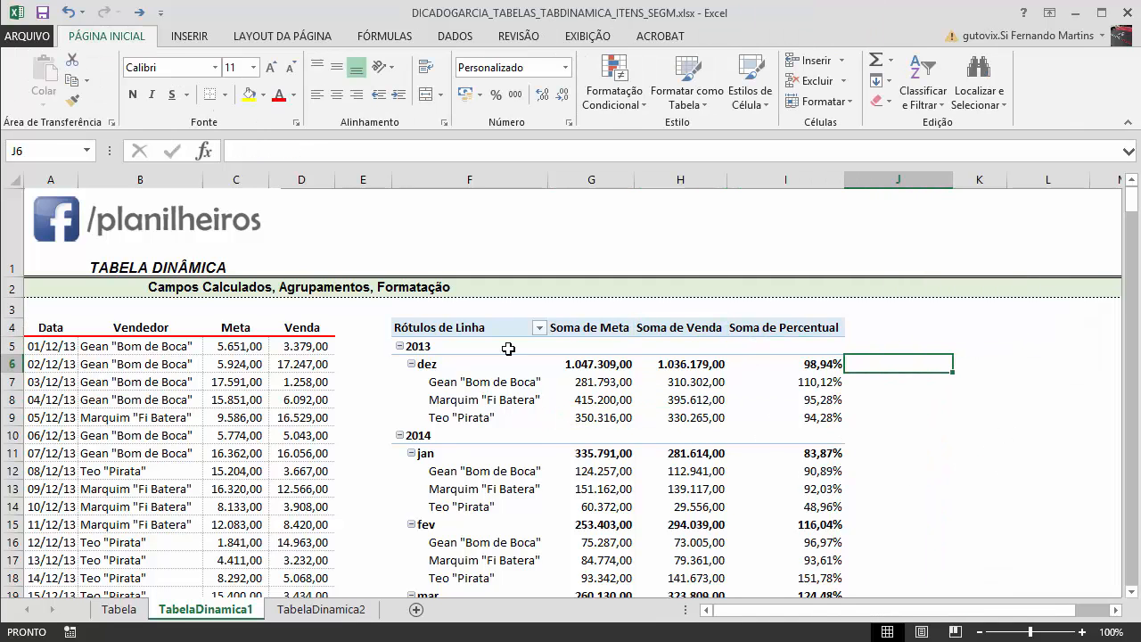
scroll(524, 428, down, 5)
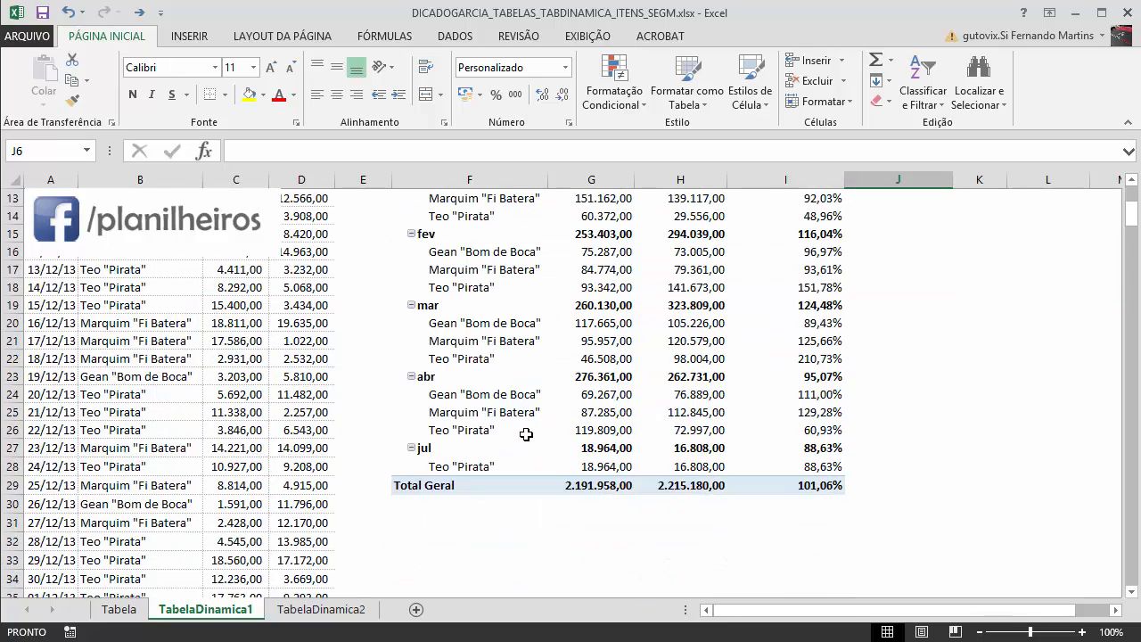
scroll(543, 419, up, 3)
scroll(603, 429, up, 2)
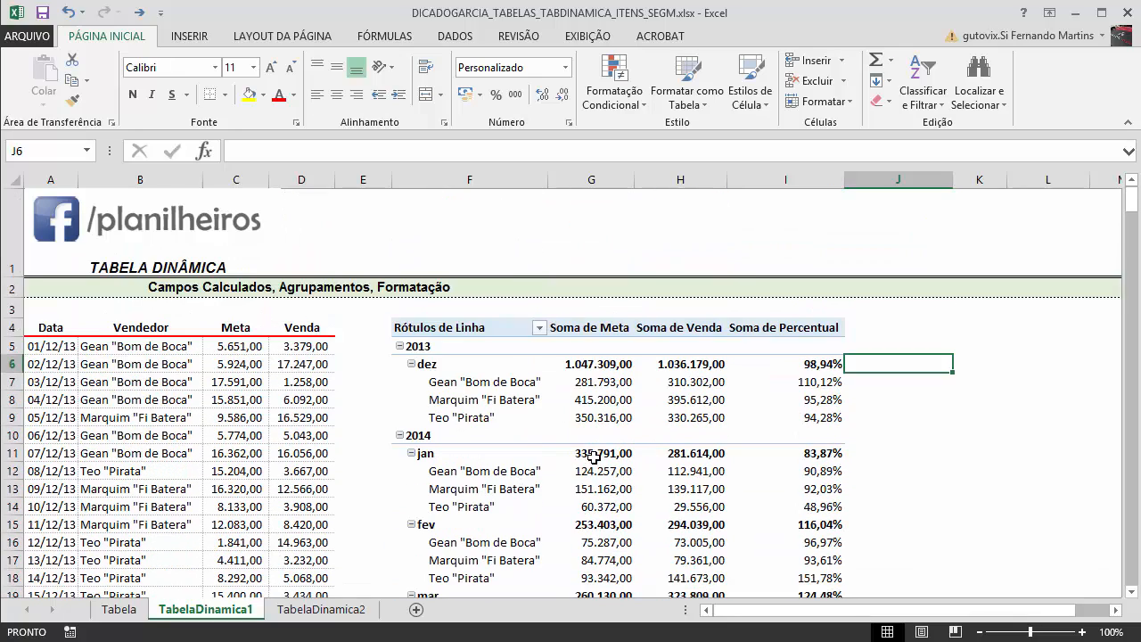
Inspect the December 2013 and January 2014 entries, then highlight all the seller labels in the PivotTable
click(708, 401)
click(588, 453)
click(472, 365)
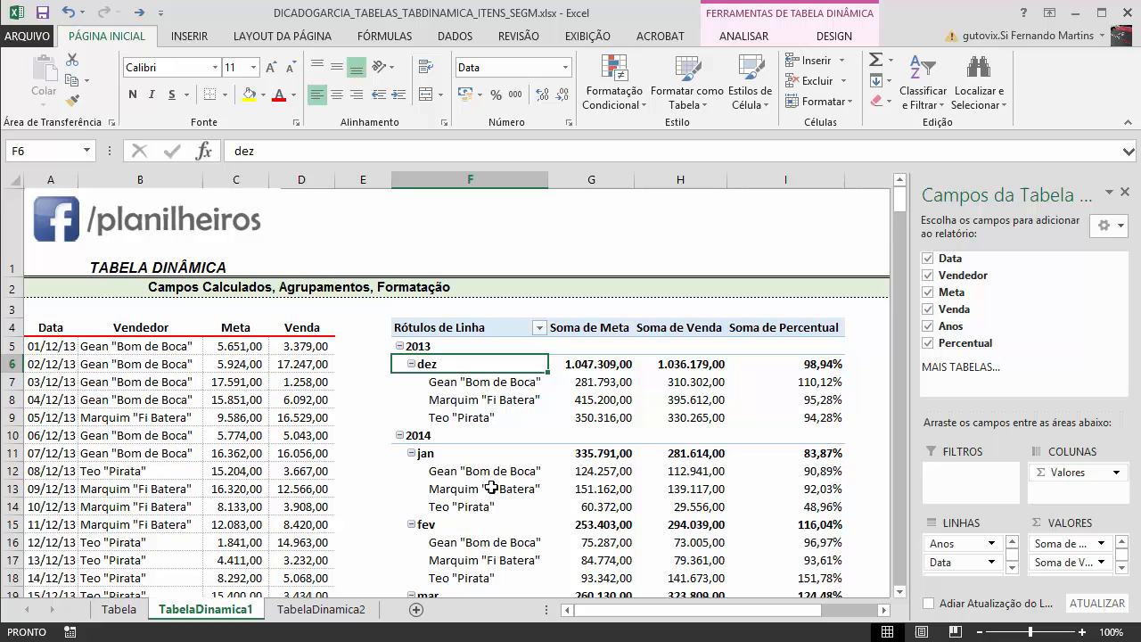
click(663, 451)
click(593, 506)
click(460, 394)
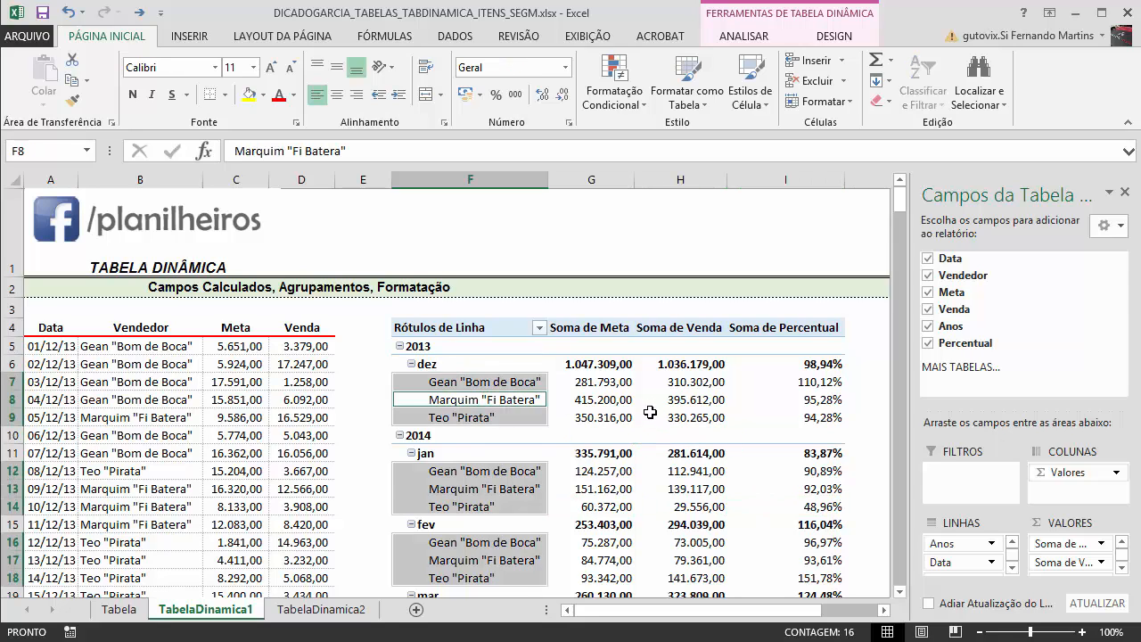
Apply the dark grey PivotTable style from the first row of the Escura group and look over the restyled table
click(654, 397)
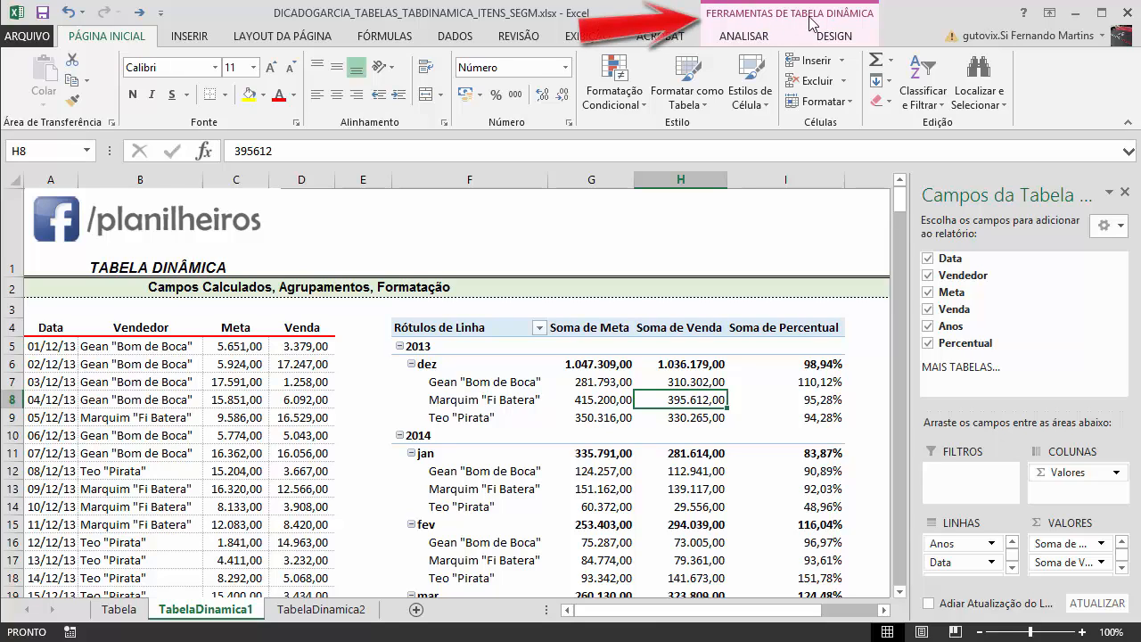
click(840, 38)
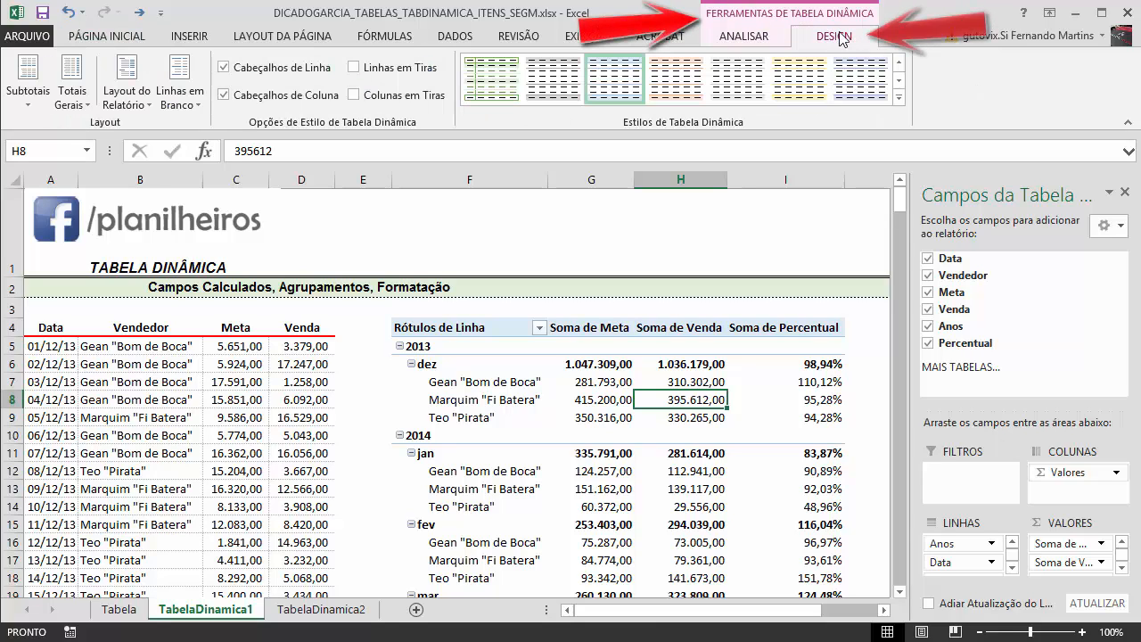
click(899, 96)
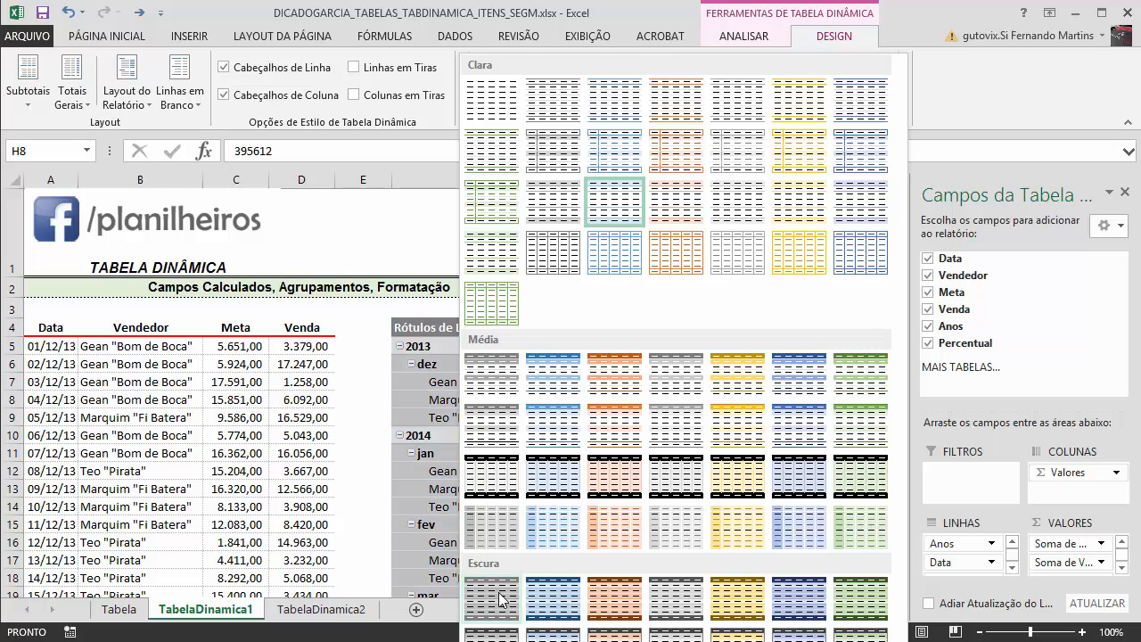
click(666, 616)
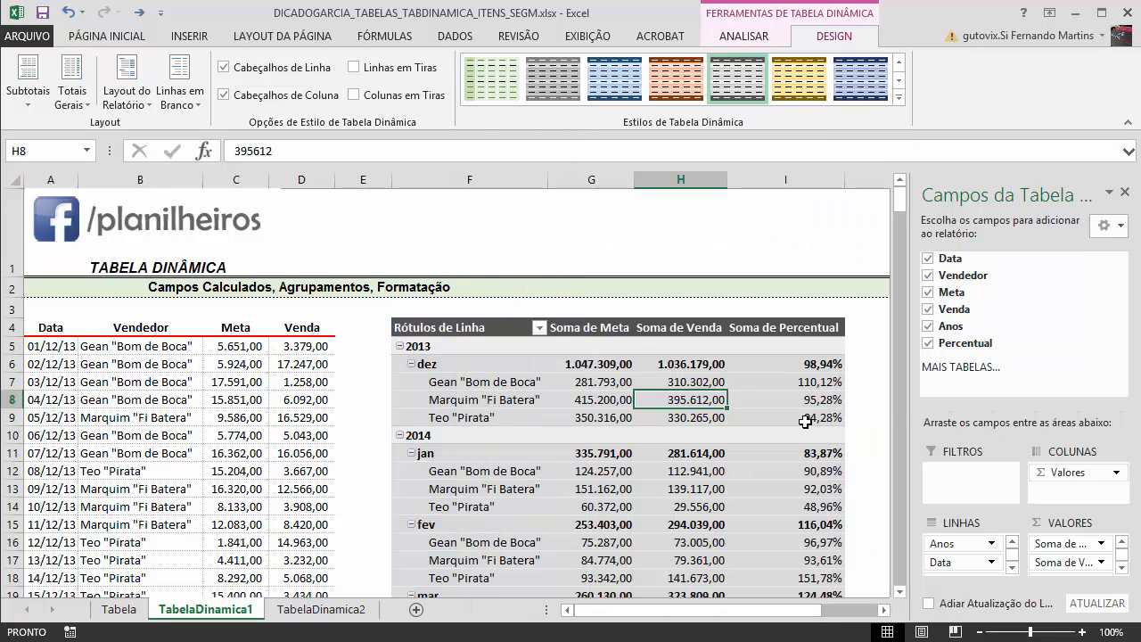
click(896, 400)
scroll(419, 343, down, 3)
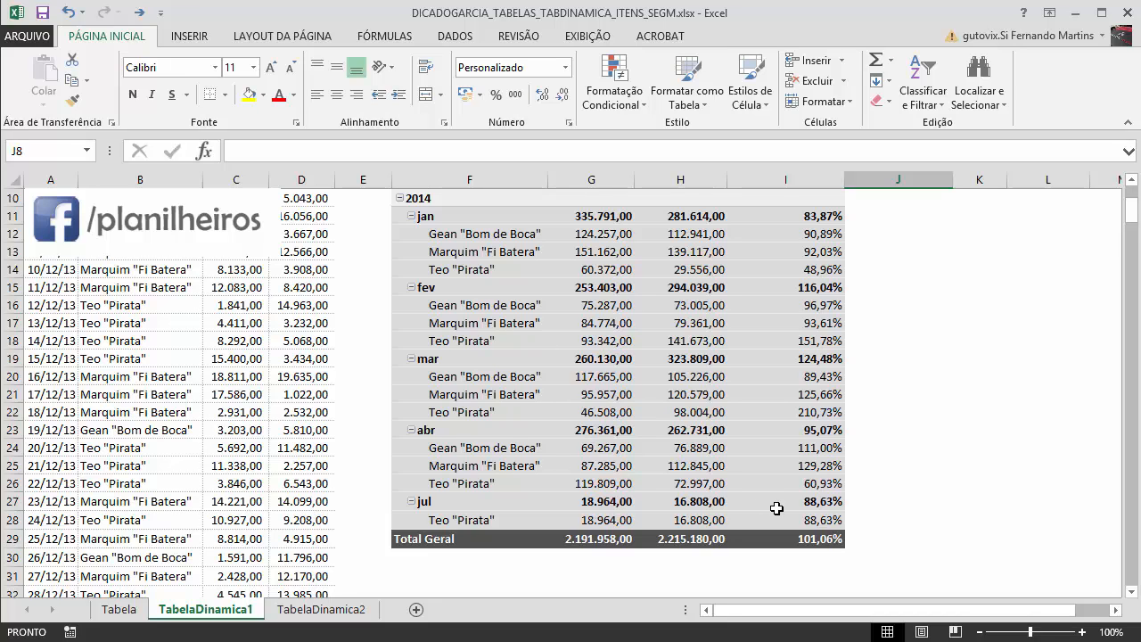
scroll(777, 508, up, 3)
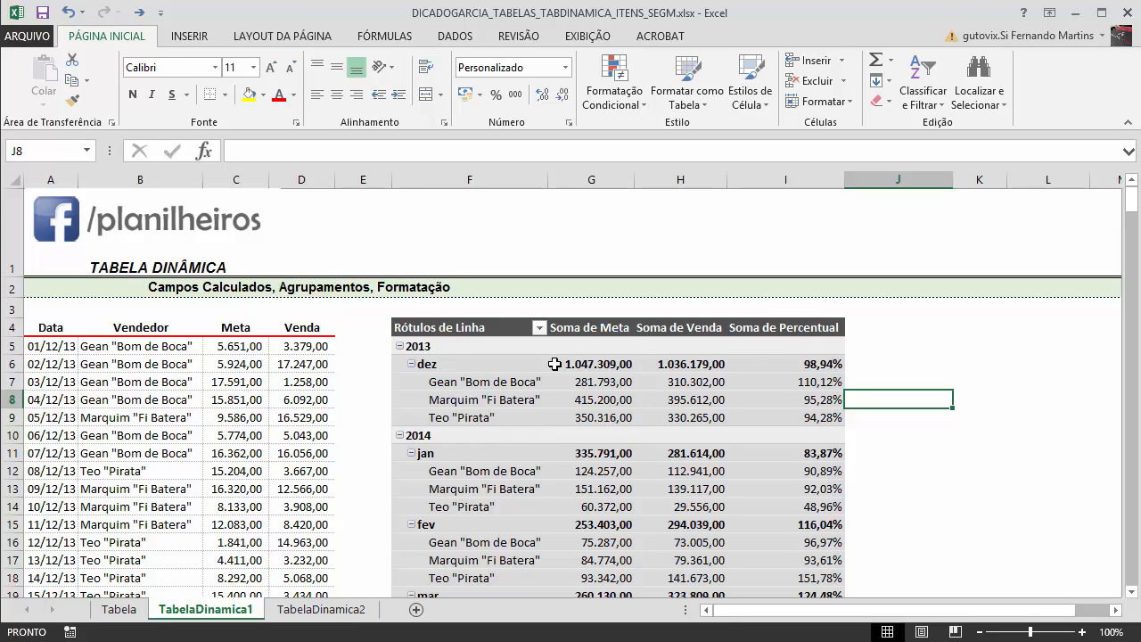
Rename the Soma de Percentual value field as Percentual %
click(765, 327)
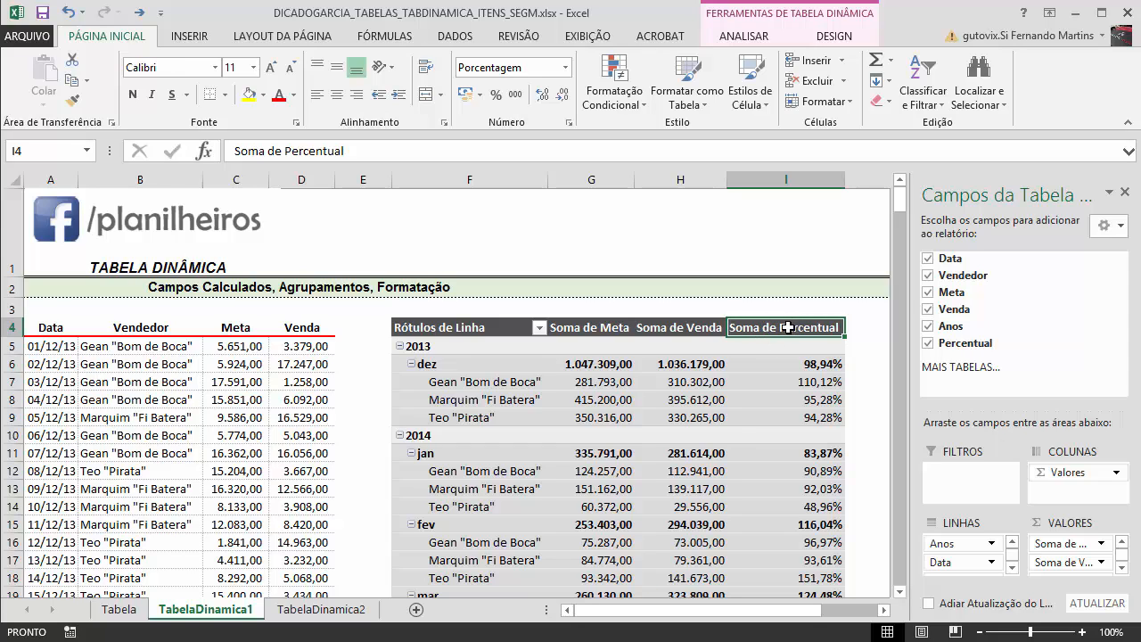
right_click(788, 327)
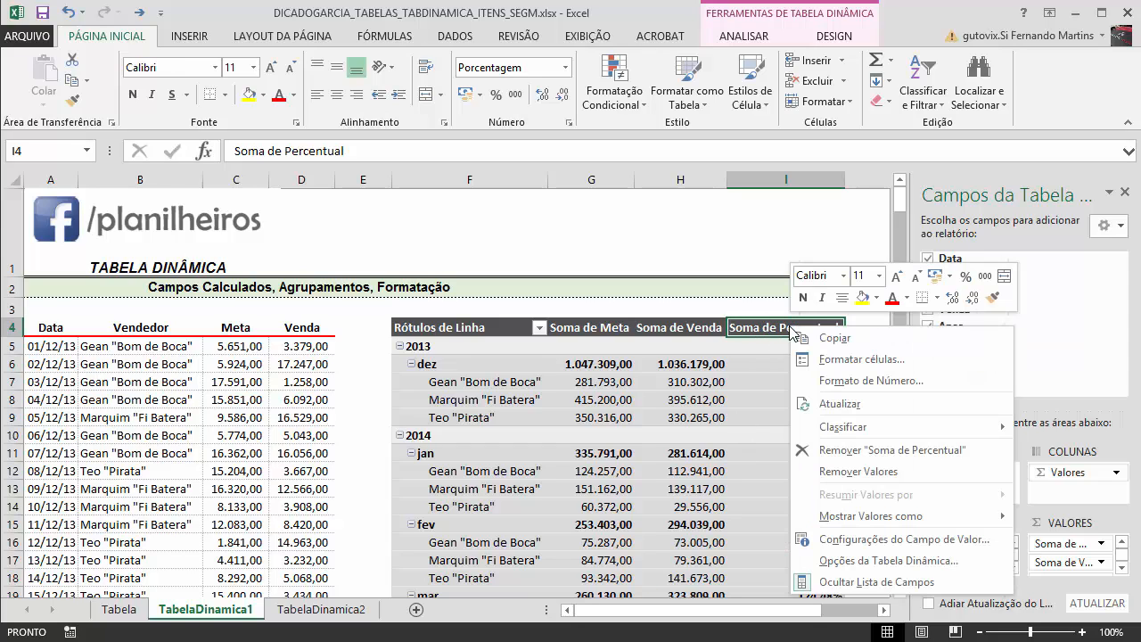
click(914, 539)
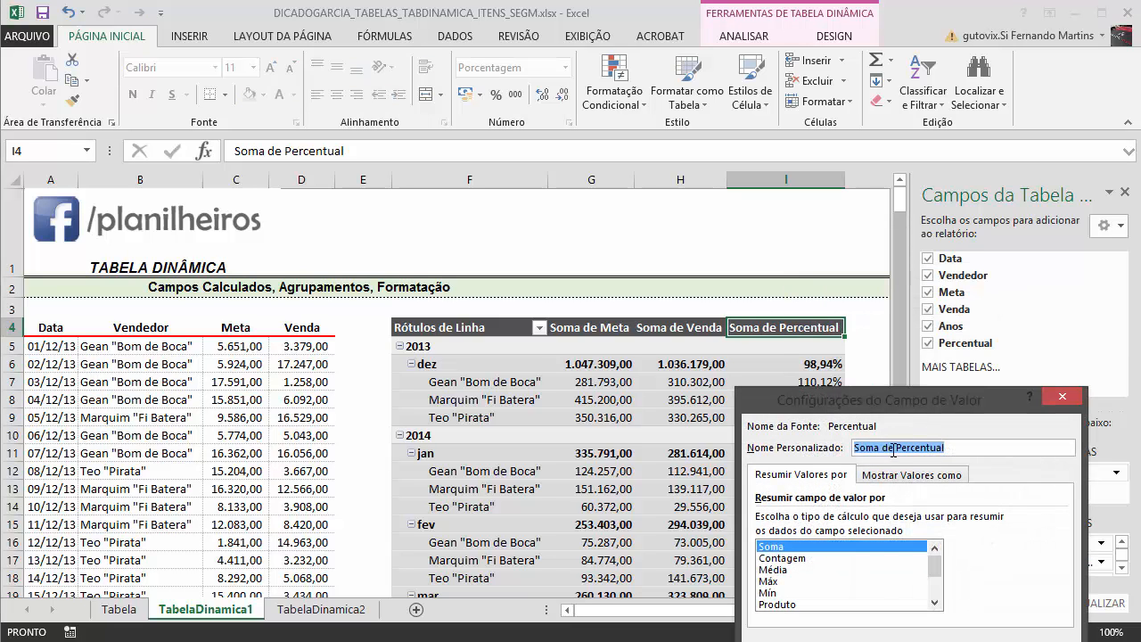
drag(893, 450, 802, 435)
key(BackSpace)
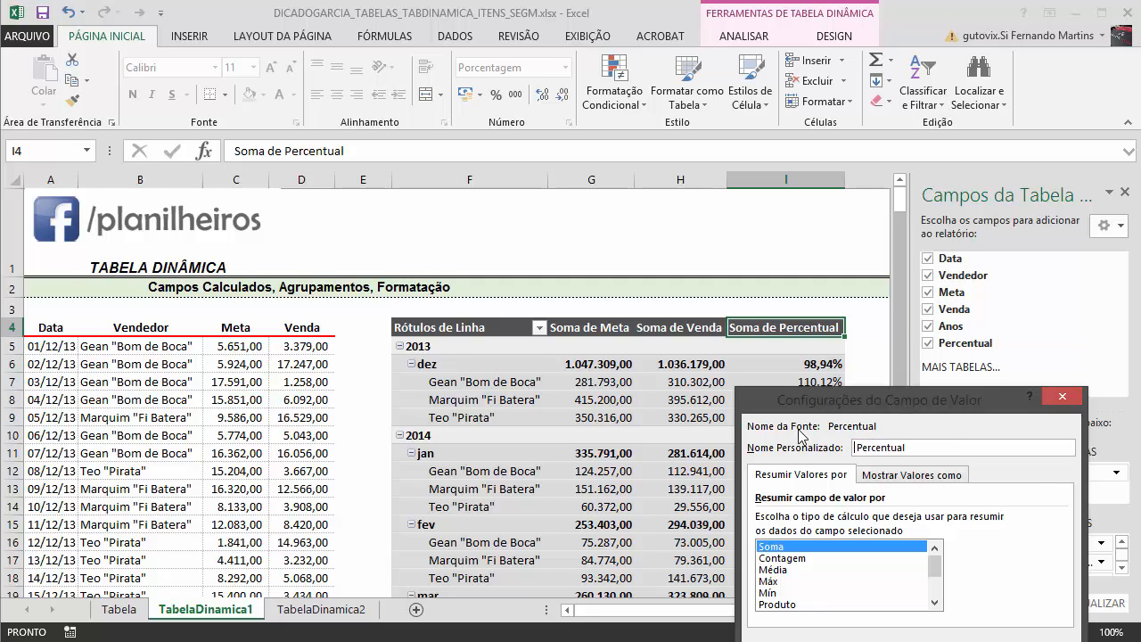
drag(852, 402, 683, 259)
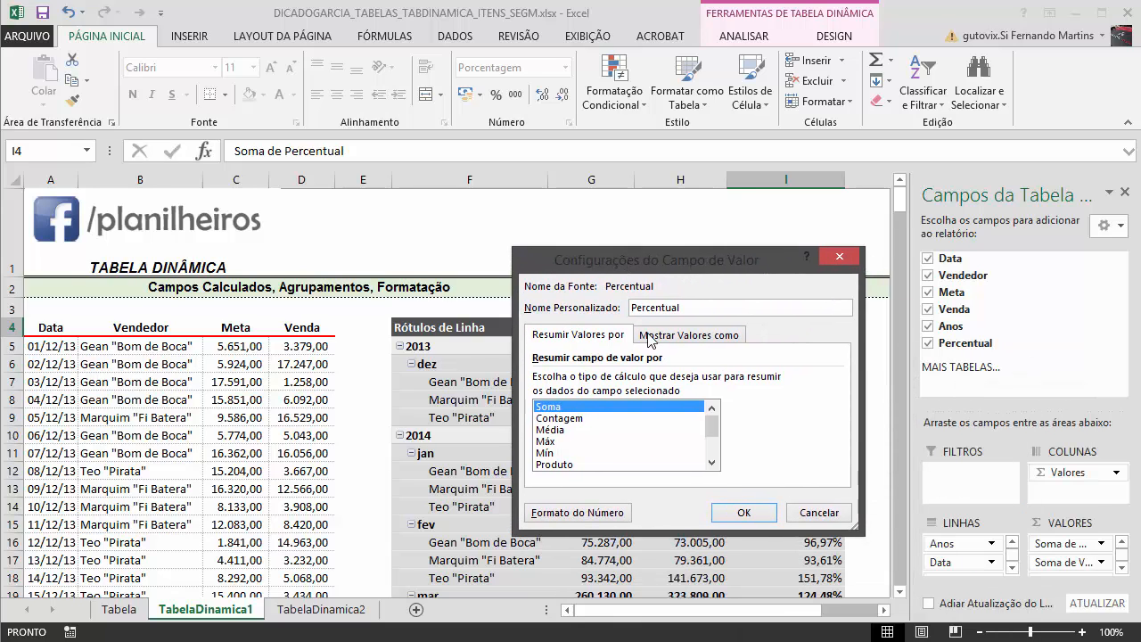
click(744, 512)
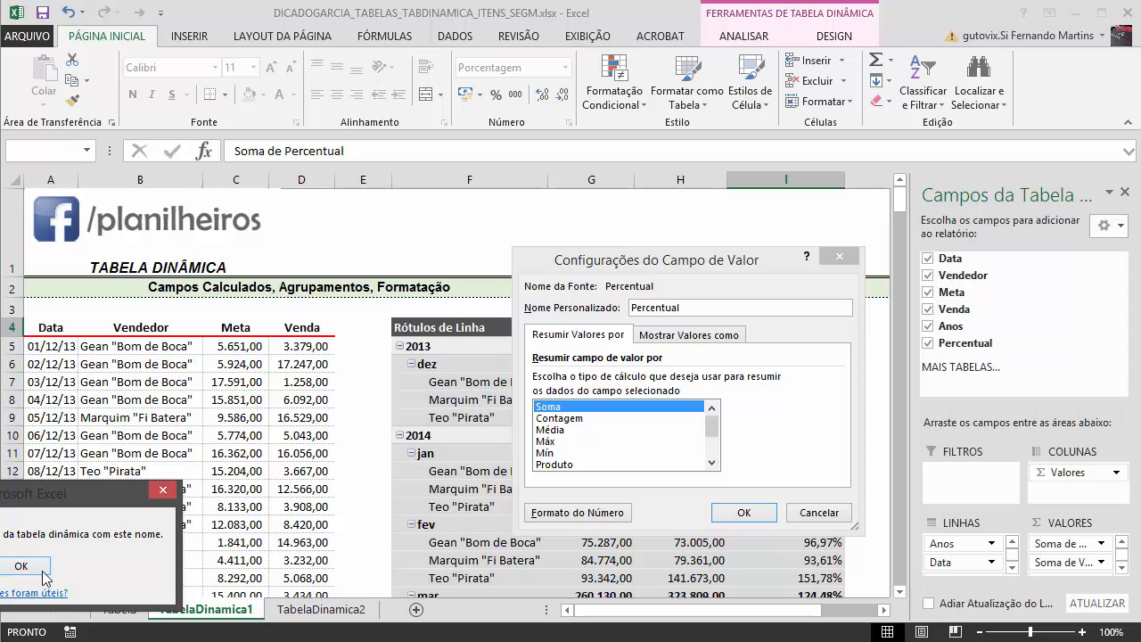
click(42, 570)
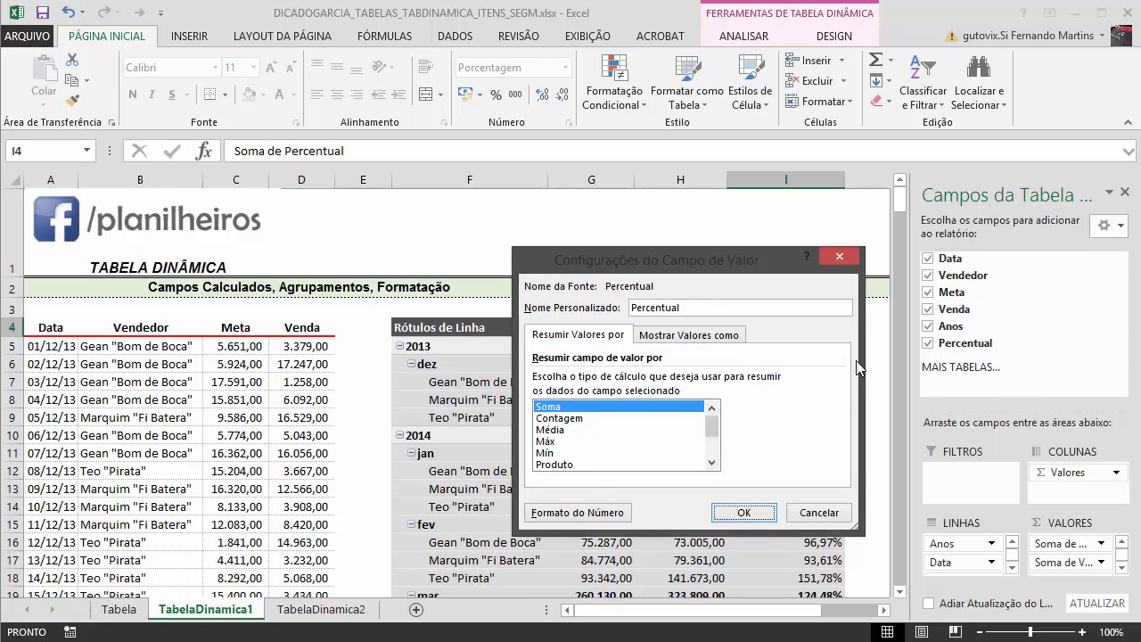
click(682, 307)
text(&)
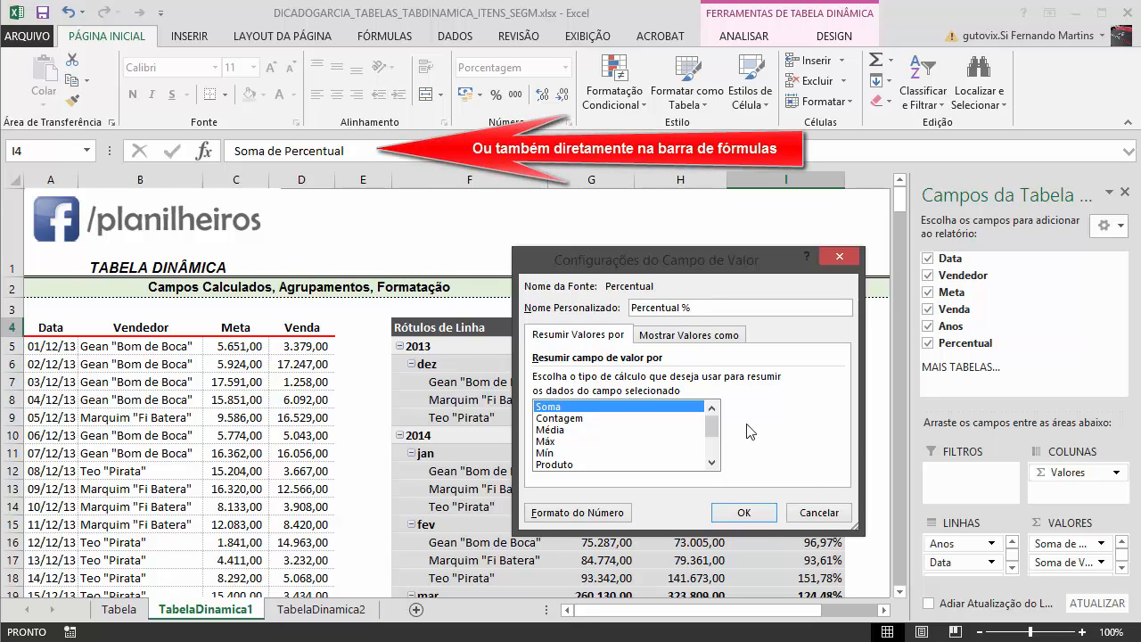
click(743, 513)
click(829, 365)
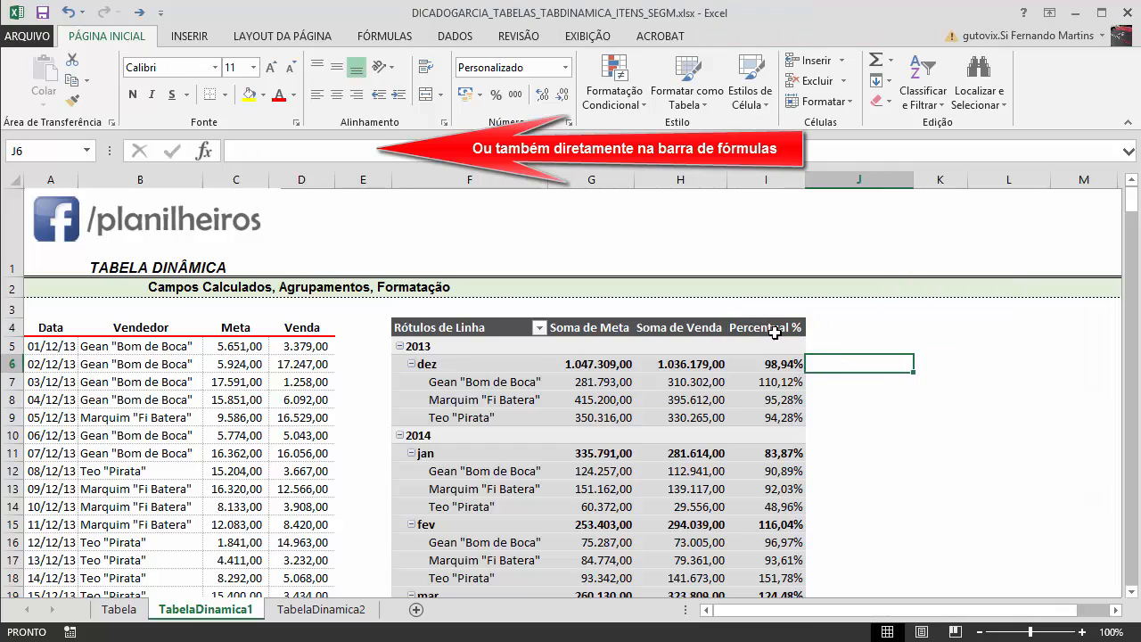
click(775, 330)
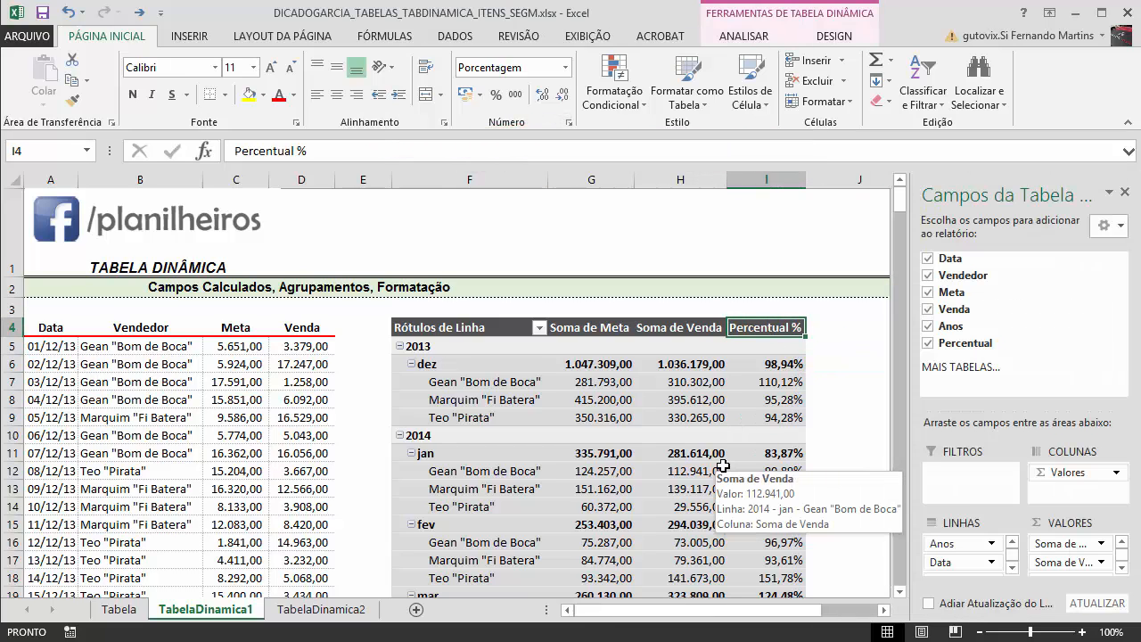
Rename the Soma de Venda value field as Vendas
click(690, 326)
right_click(689, 333)
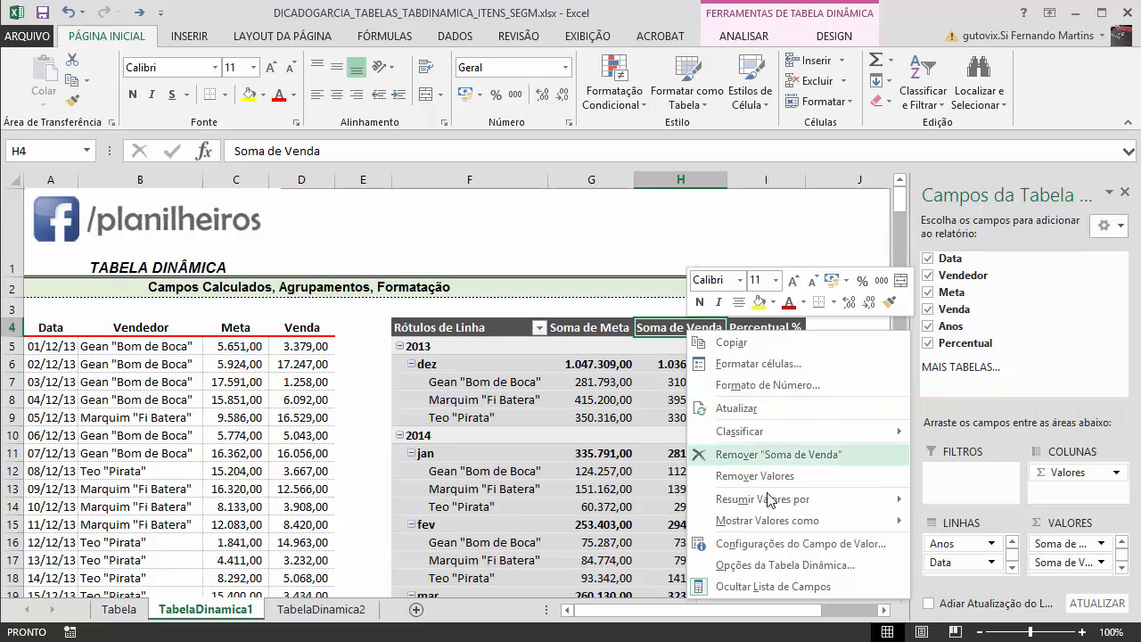
click(790, 544)
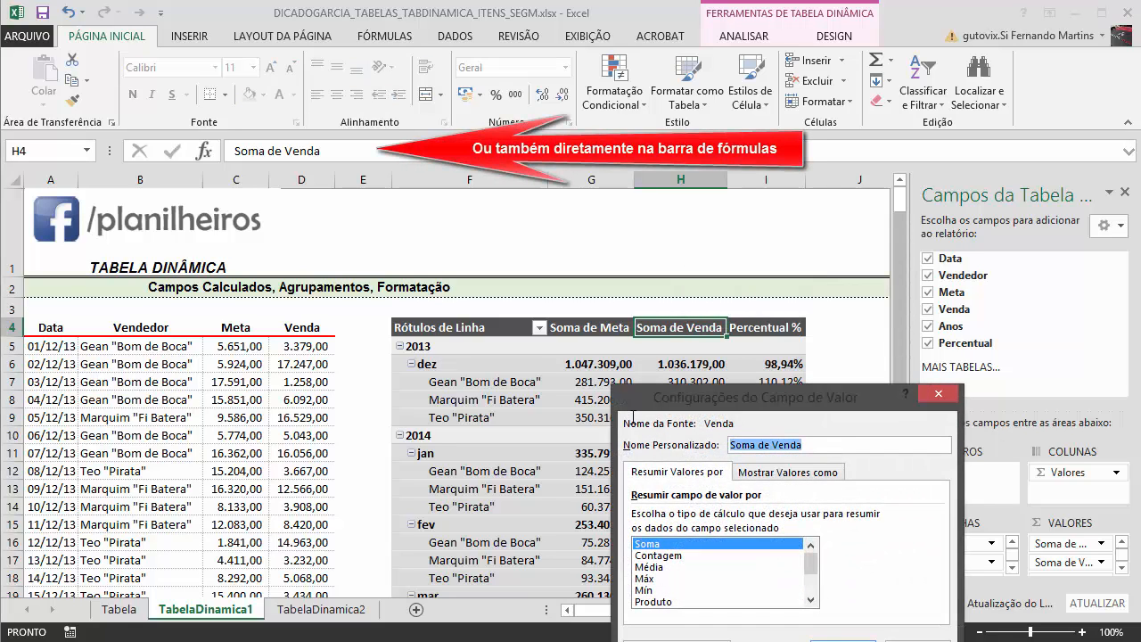
text(Vendas)
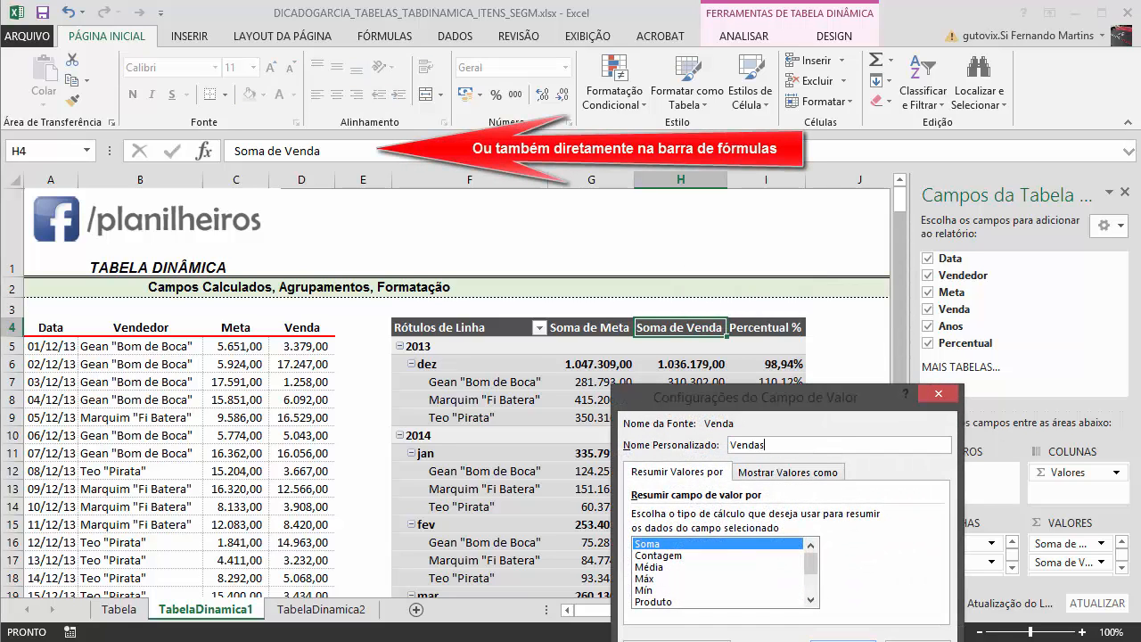
key(Return)
Rename the Soma de Meta value field as Metas
click(599, 327)
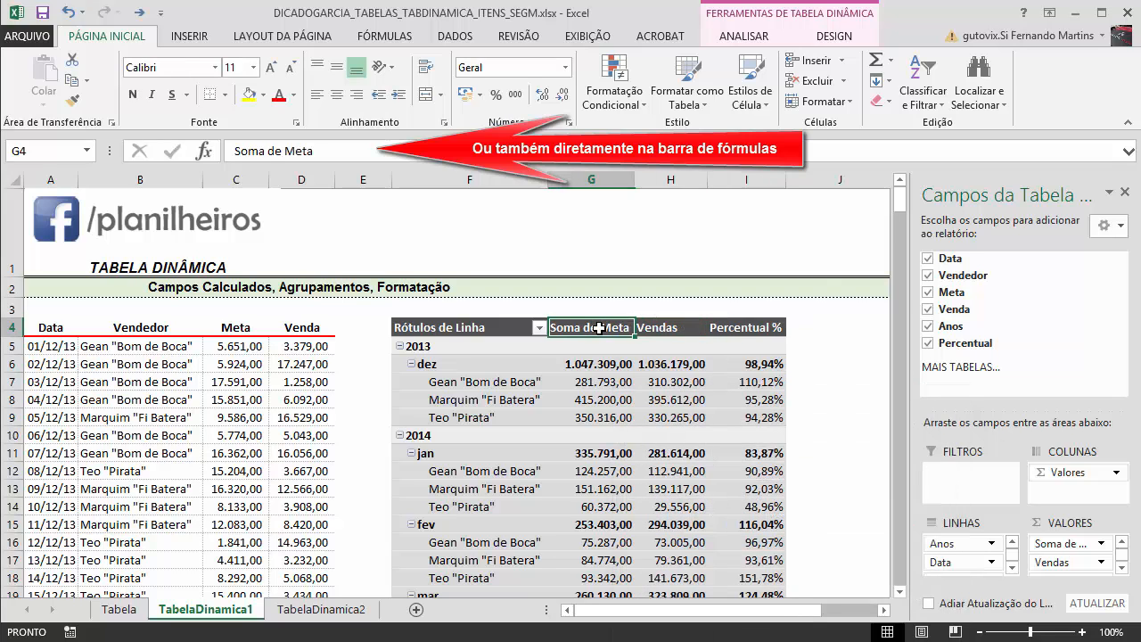
right_click(600, 328)
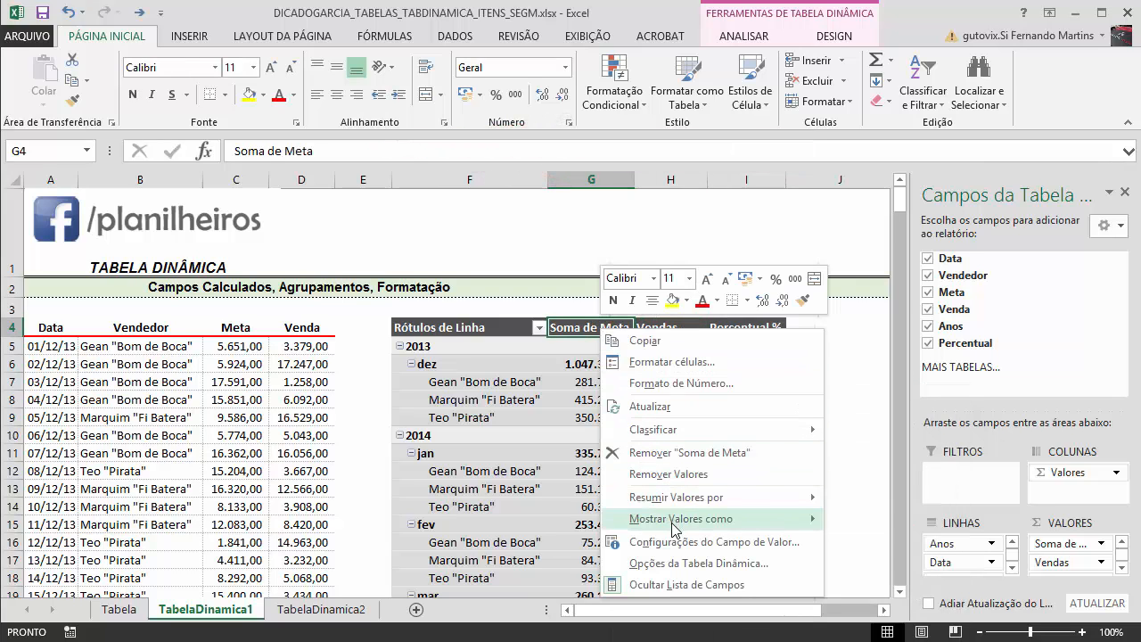
click(686, 541)
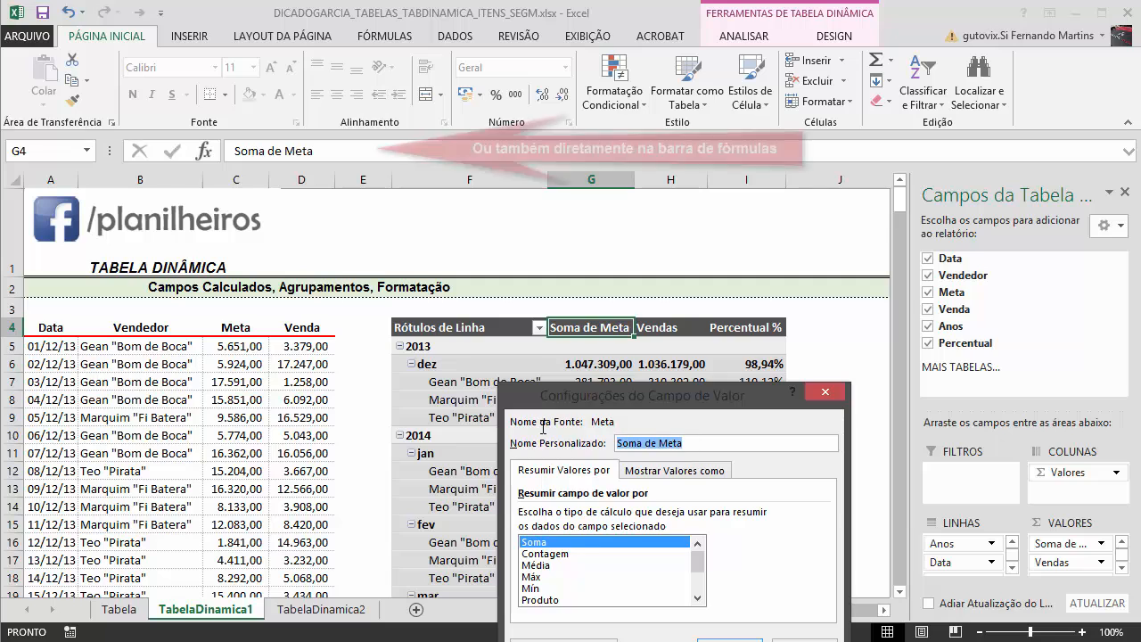
text(Me)
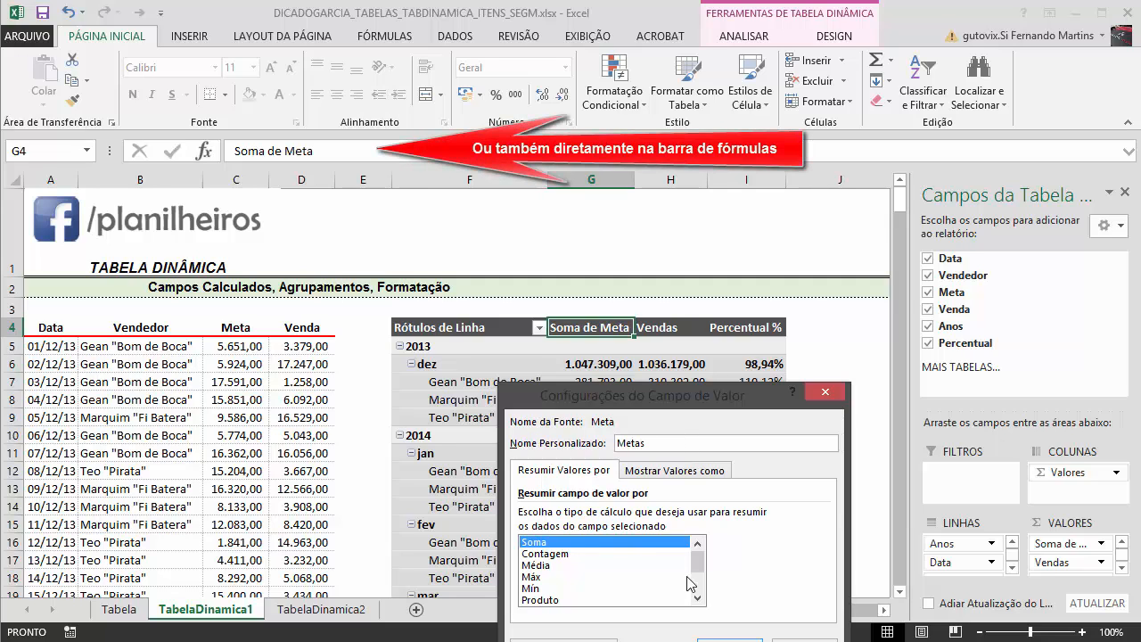
text(tas)
key(Return)
click(571, 397)
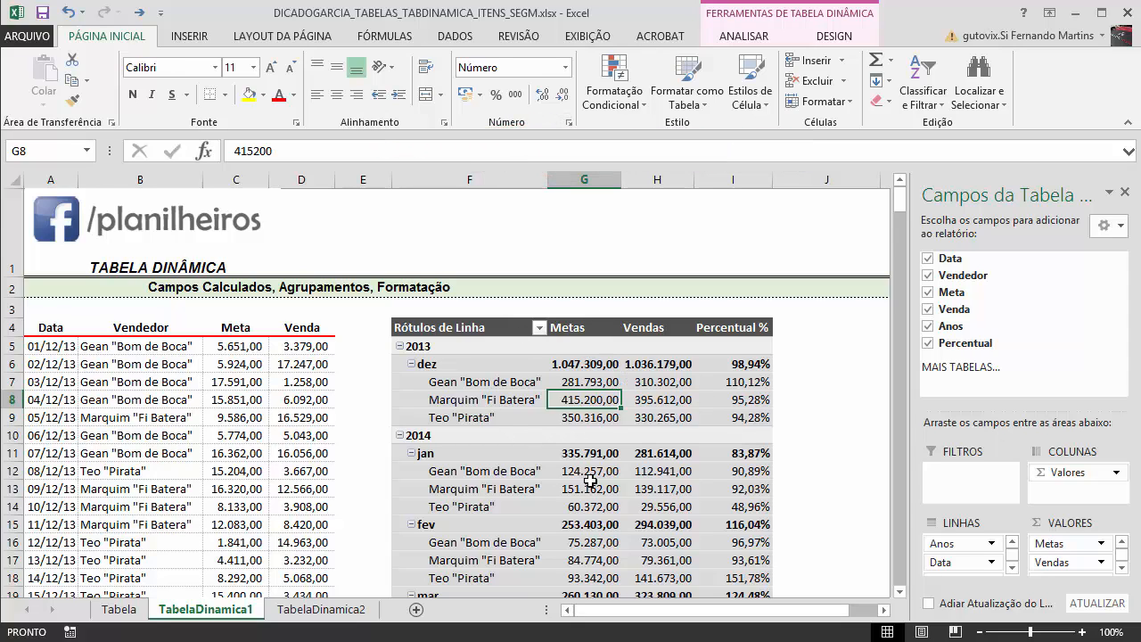
Review the PivotTable style options and the Metas, Vendas and Percentual % column headers
mouse_move(589, 492)
click(841, 28)
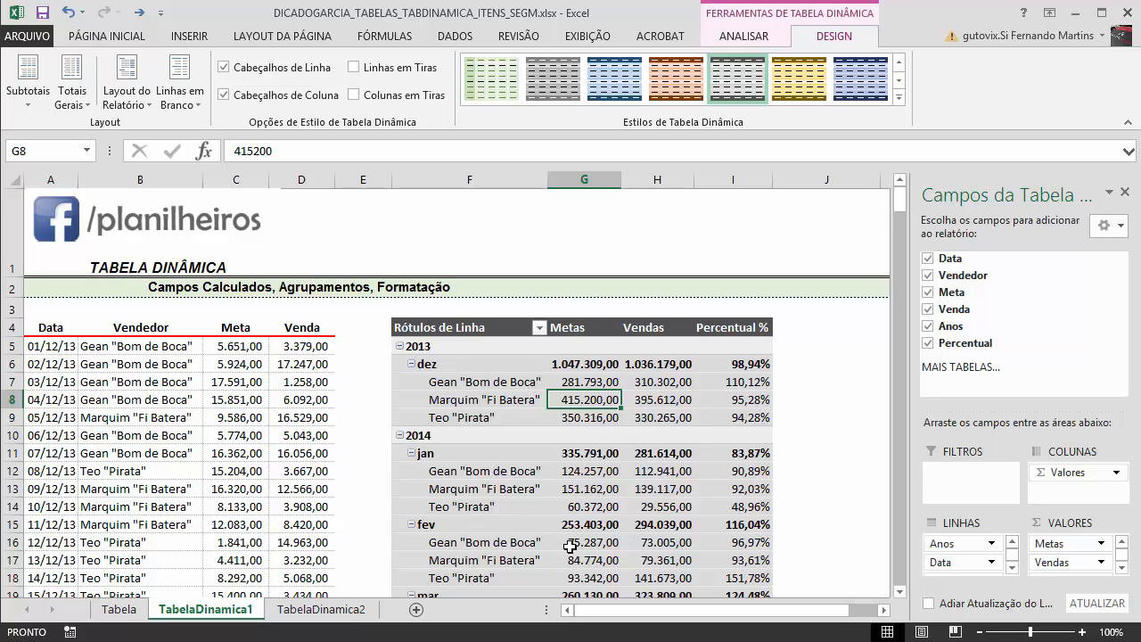
click(575, 328)
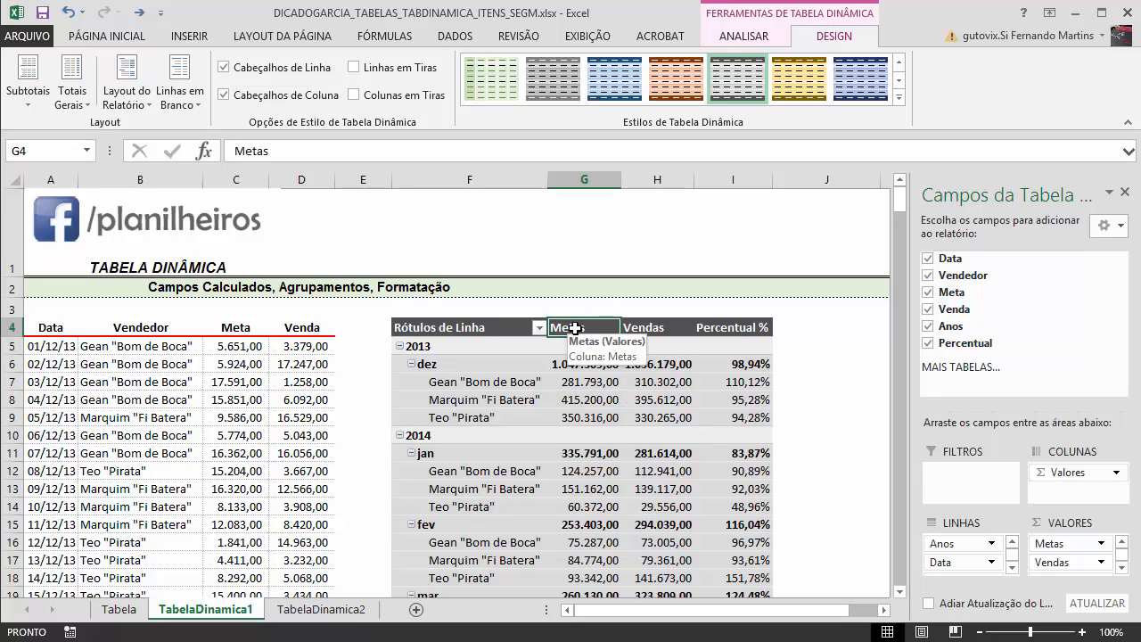
click(653, 328)
click(745, 328)
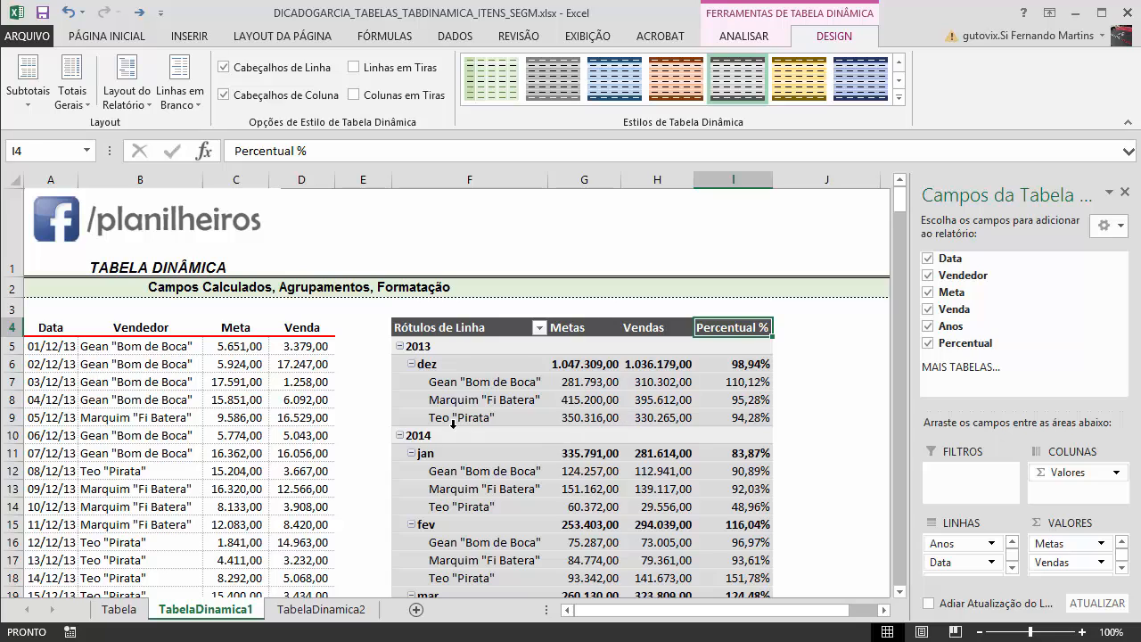
Compare the PivotTable's year and month groups with the daily dates in the source table's Data column
click(429, 339)
click(444, 367)
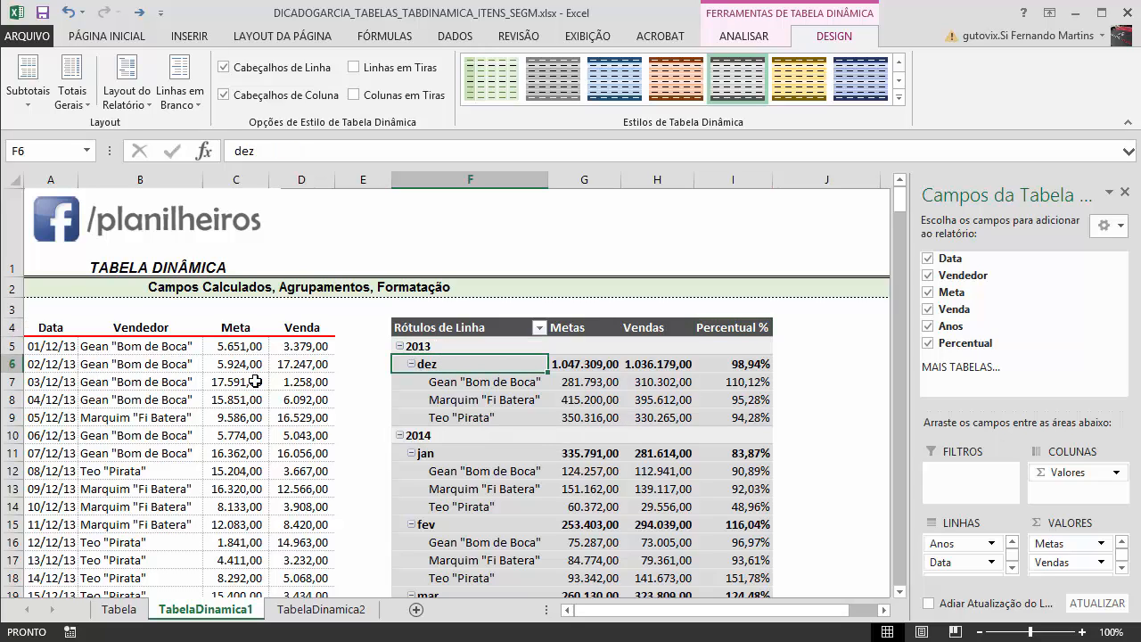
drag(49, 348, 89, 535)
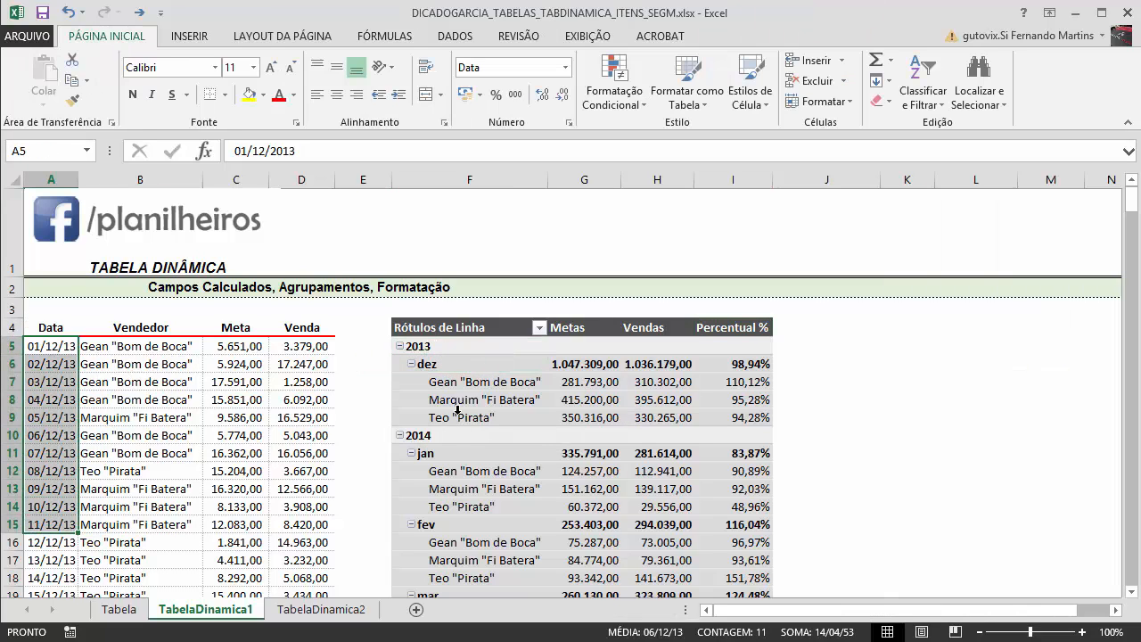
click(440, 339)
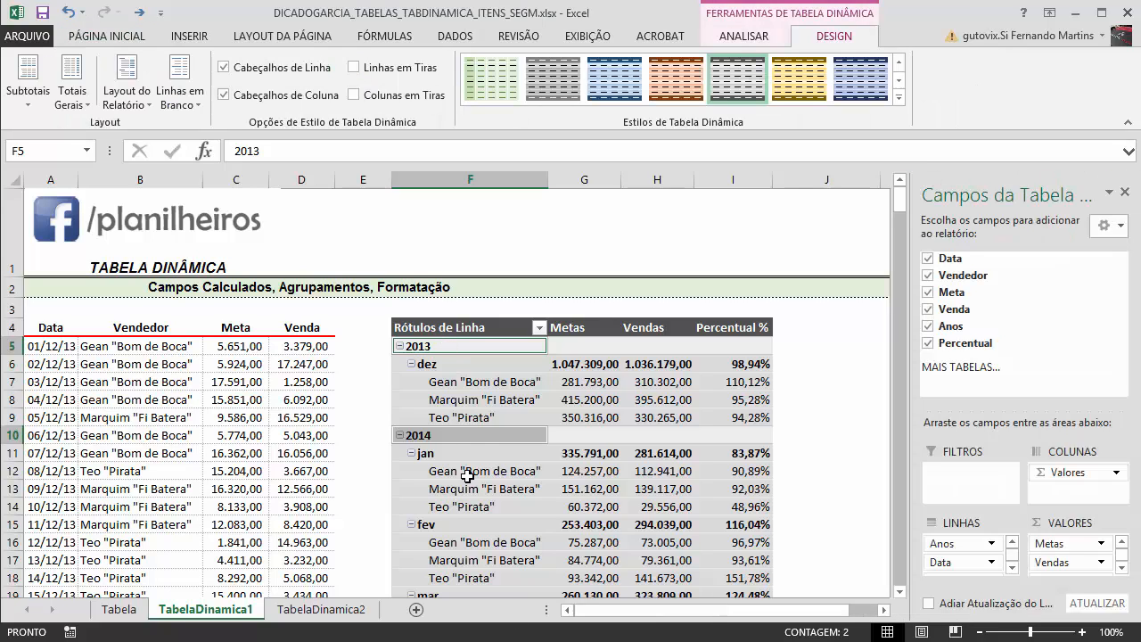
Check the calculated field and calculated item options available for the PivotTable's year labels
mouse_move(641, 455)
click(744, 35)
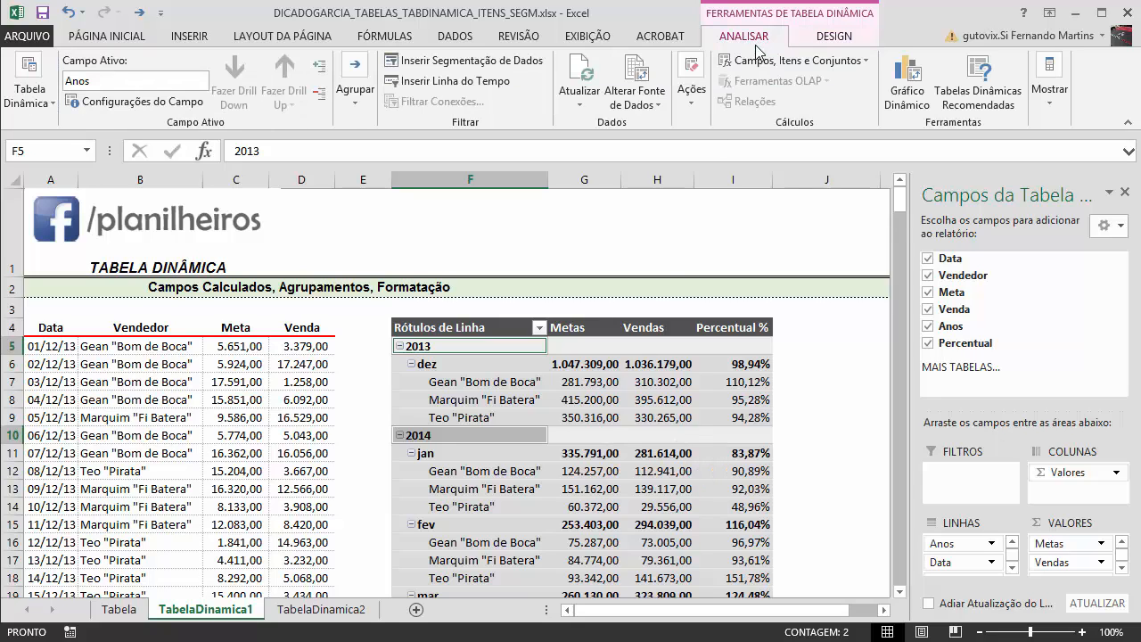
click(773, 62)
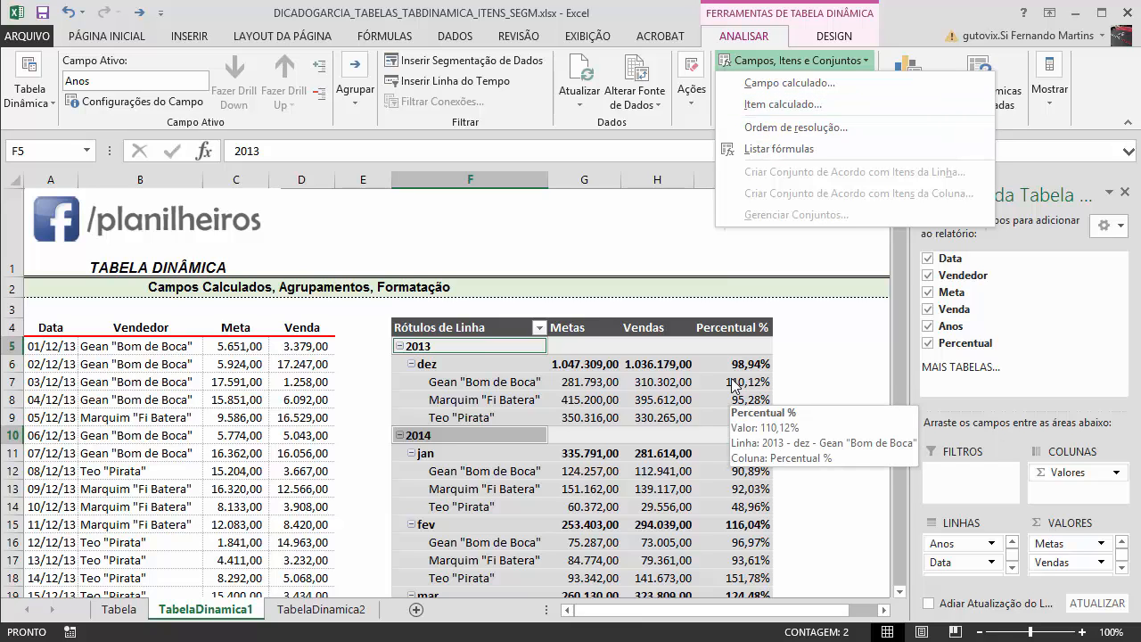
key(Escape)
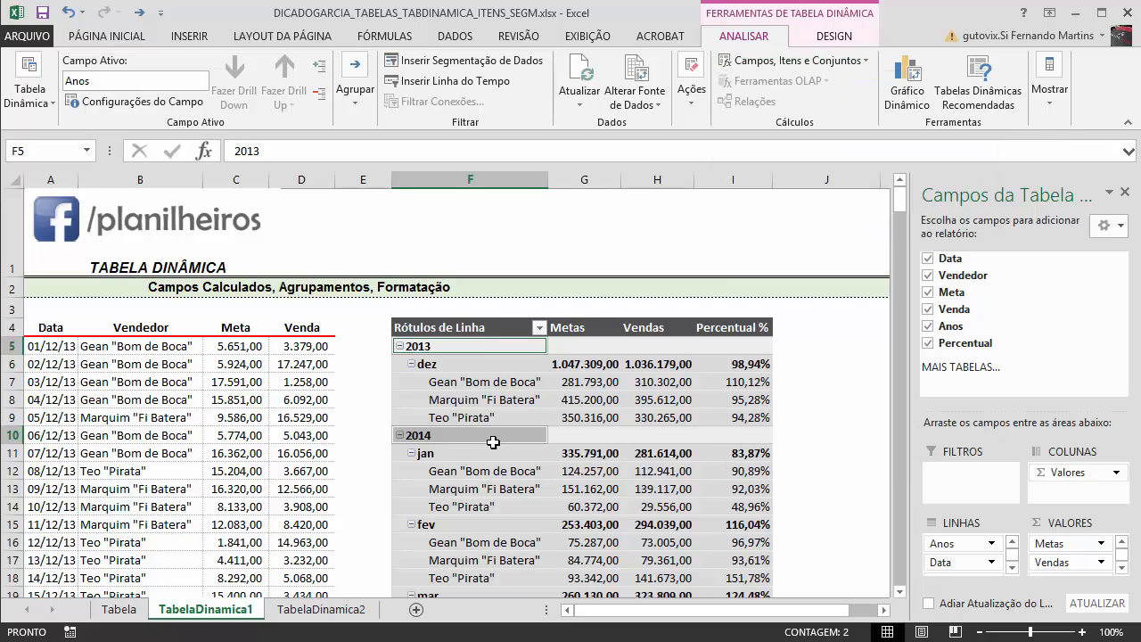
Switch to the TabelaDinamica2 sheet and select cell E5 beside the source table
click(340, 611)
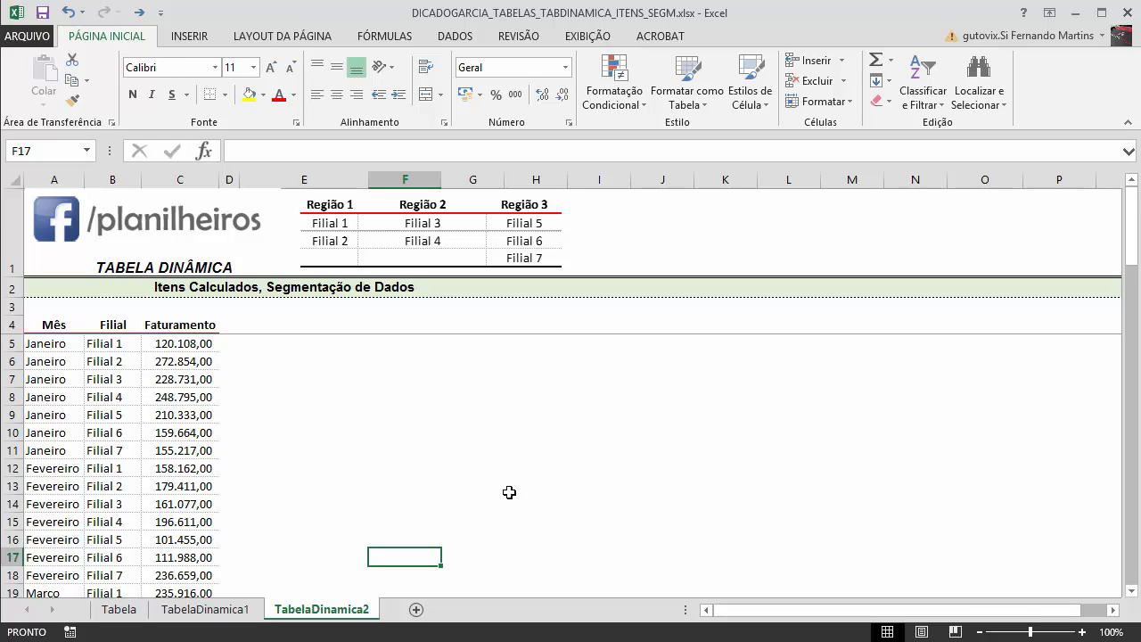
click(465, 478)
click(339, 341)
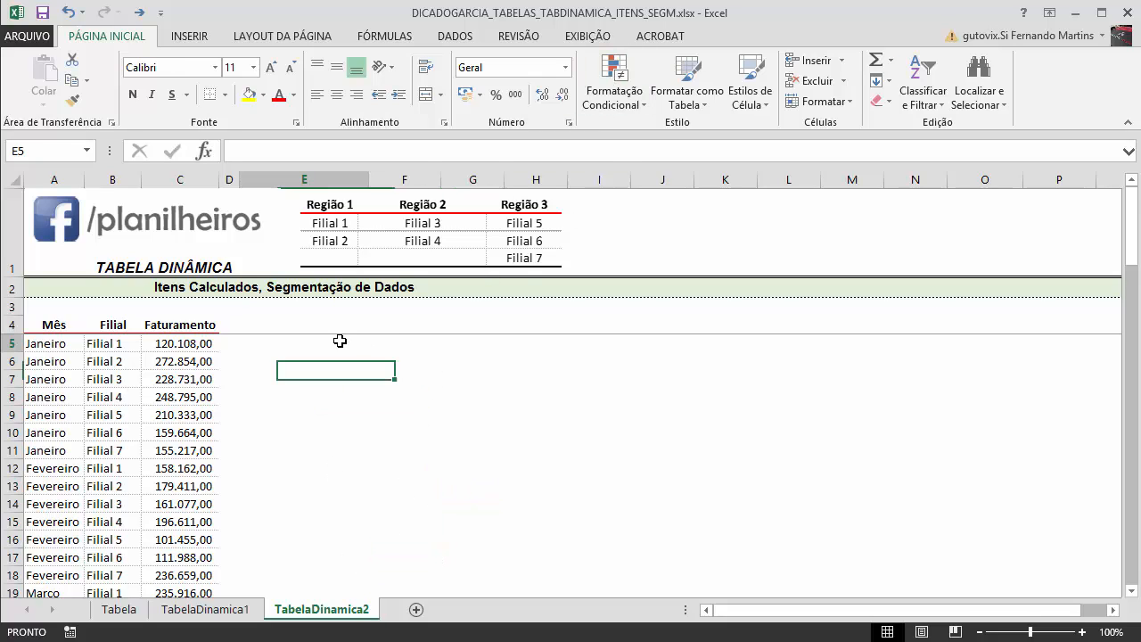
Unfreeze the panes on the TabelaDinamica2 sheet and select cell H10
click(587, 36)
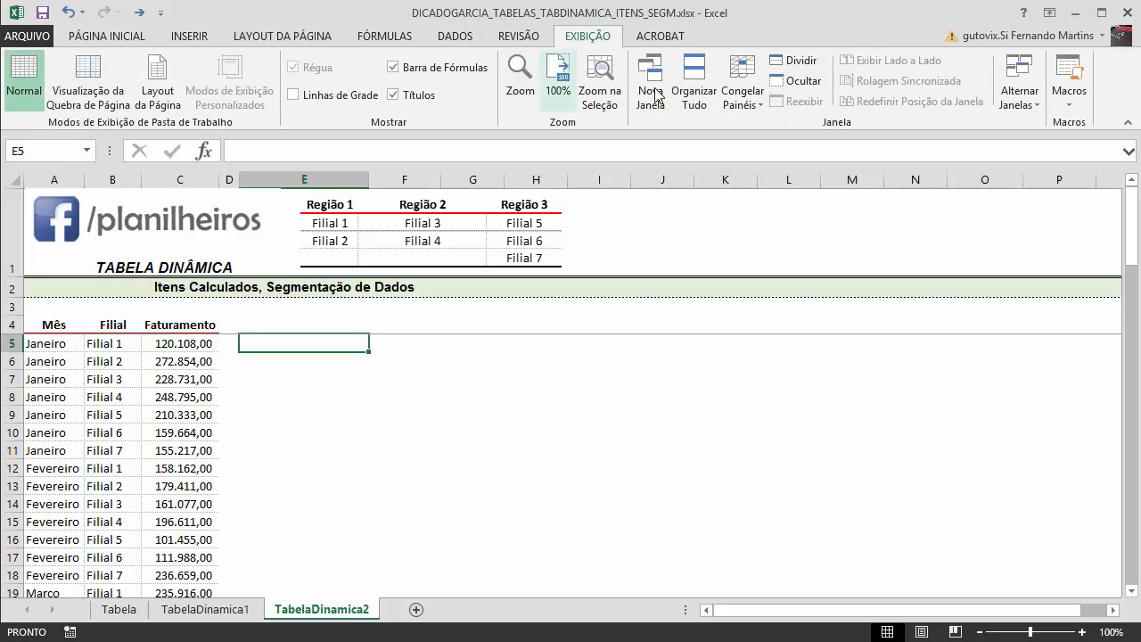
click(741, 93)
click(776, 187)
click(535, 432)
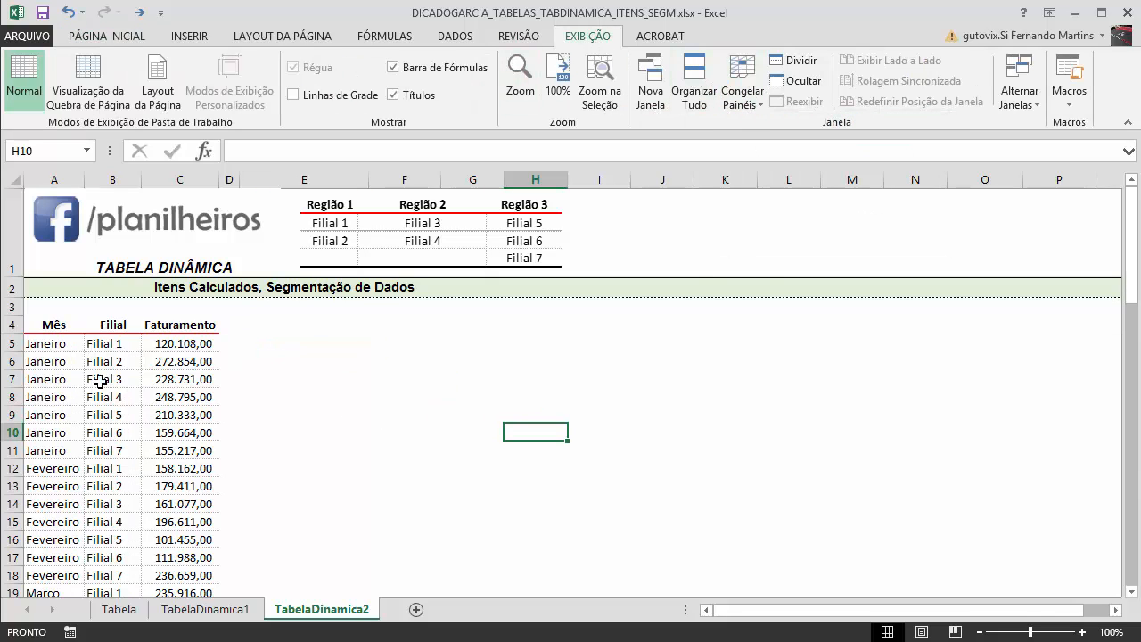
Look through the source table's rows to see which months the Mês column covers
drag(37, 341, 187, 560)
click(287, 440)
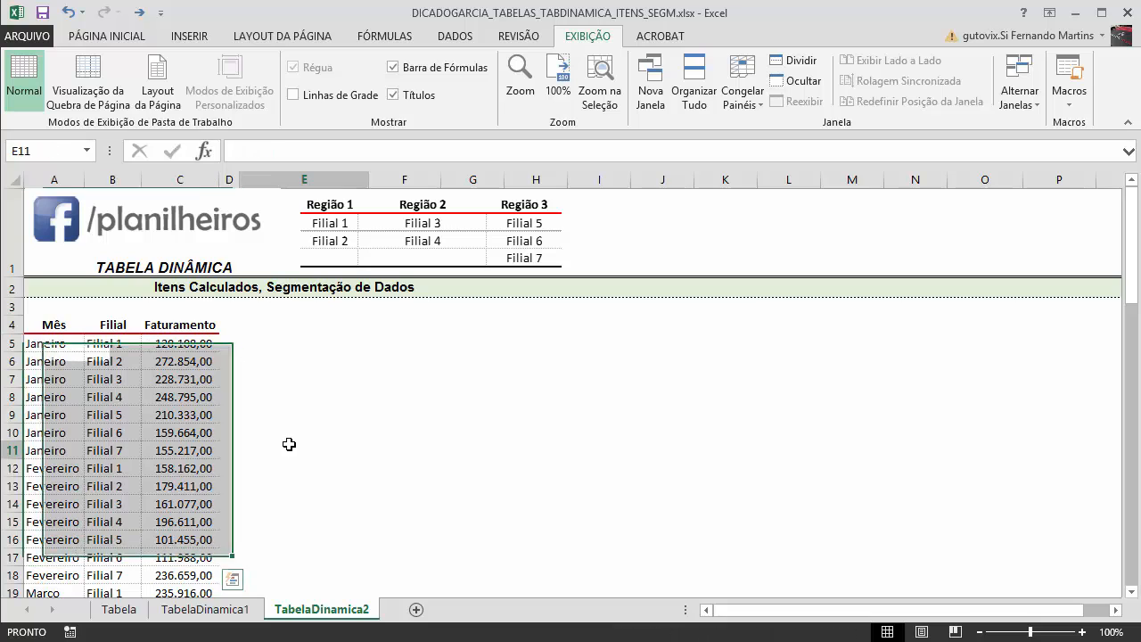
click(55, 366)
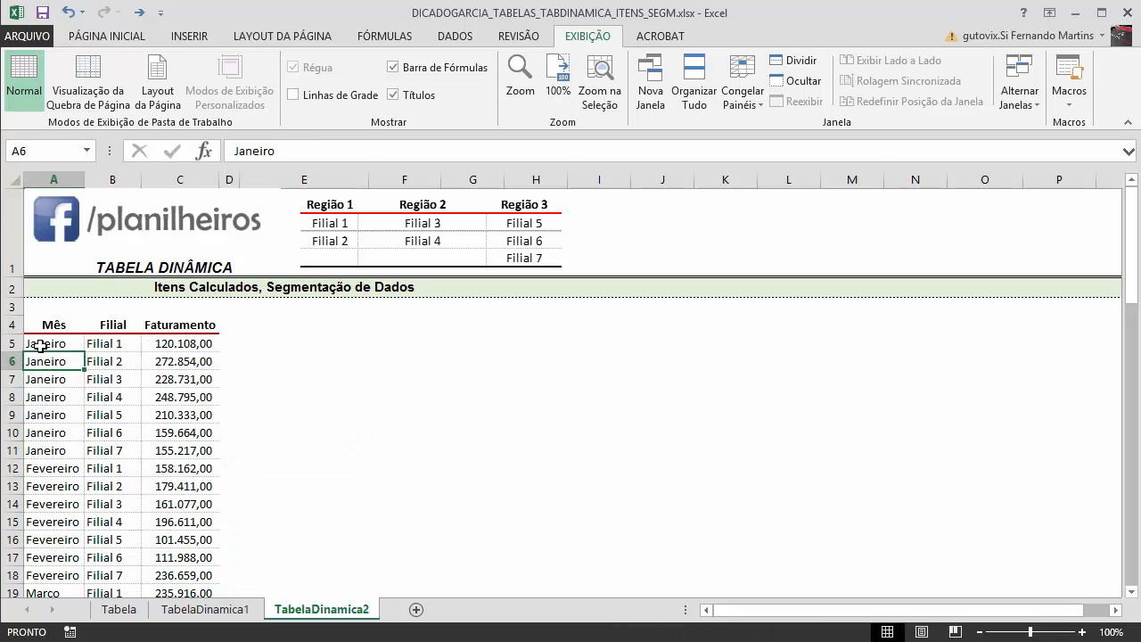
click(40, 346)
scroll(75, 507, down, 18)
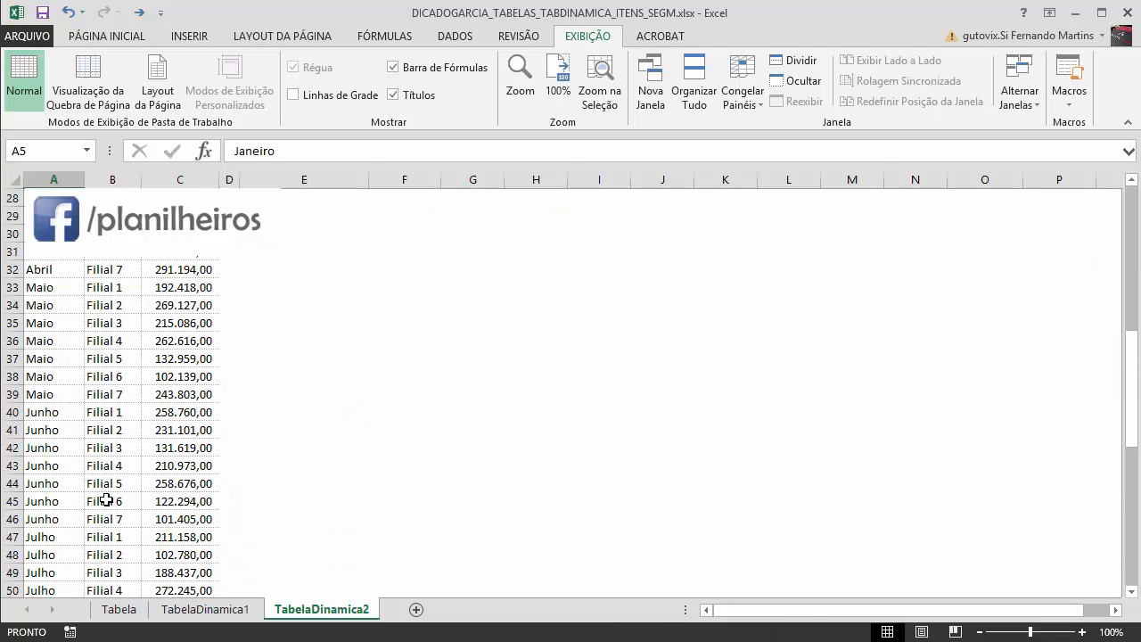
scroll(110, 520, up, 9)
scroll(110, 520, up, 9)
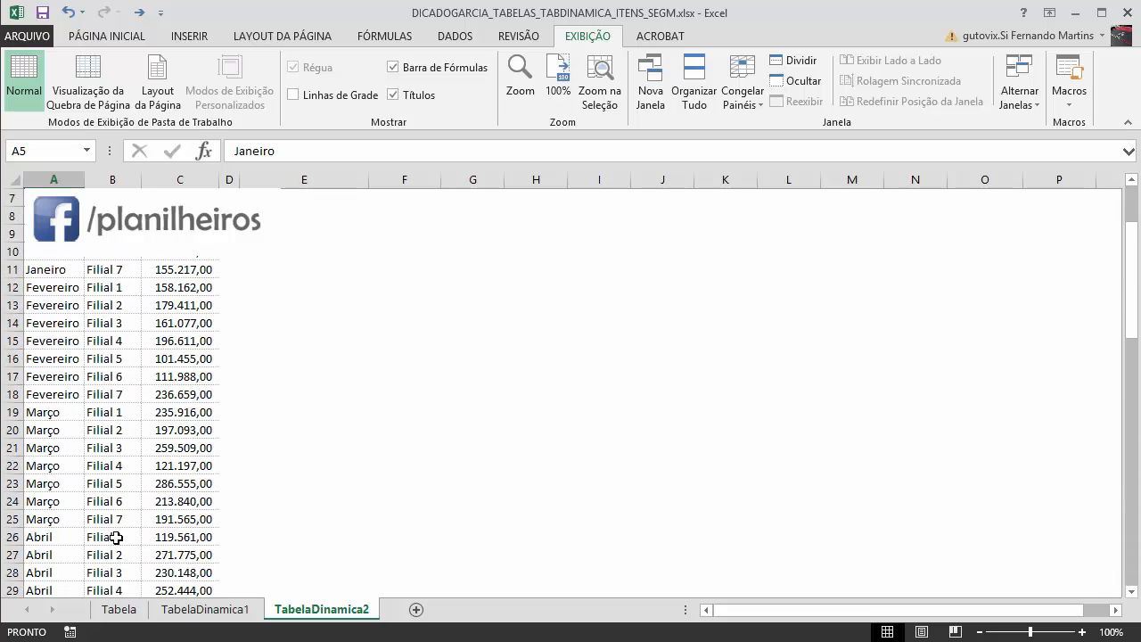
Review the branch names listed in the source table's Filial column
click(102, 341)
click(107, 393)
key(Down)
key(Down)
key(Down)
key(Down)
key(Down)
key(Down)
key(Down)
key(Down)
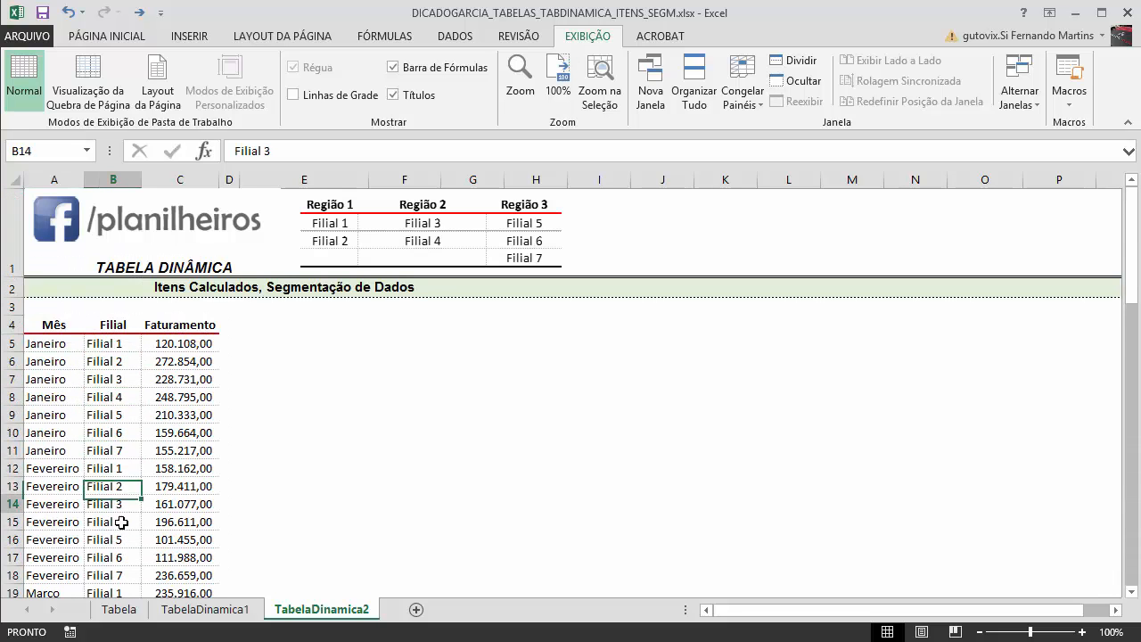
Review the source table's Faturamento amounts together with their matching months and branches
click(165, 350)
key(Down)
key(Down)
key(Down)
key(Down)
key(Down)
key(Down)
key(Down)
key(Down)
key(Down)
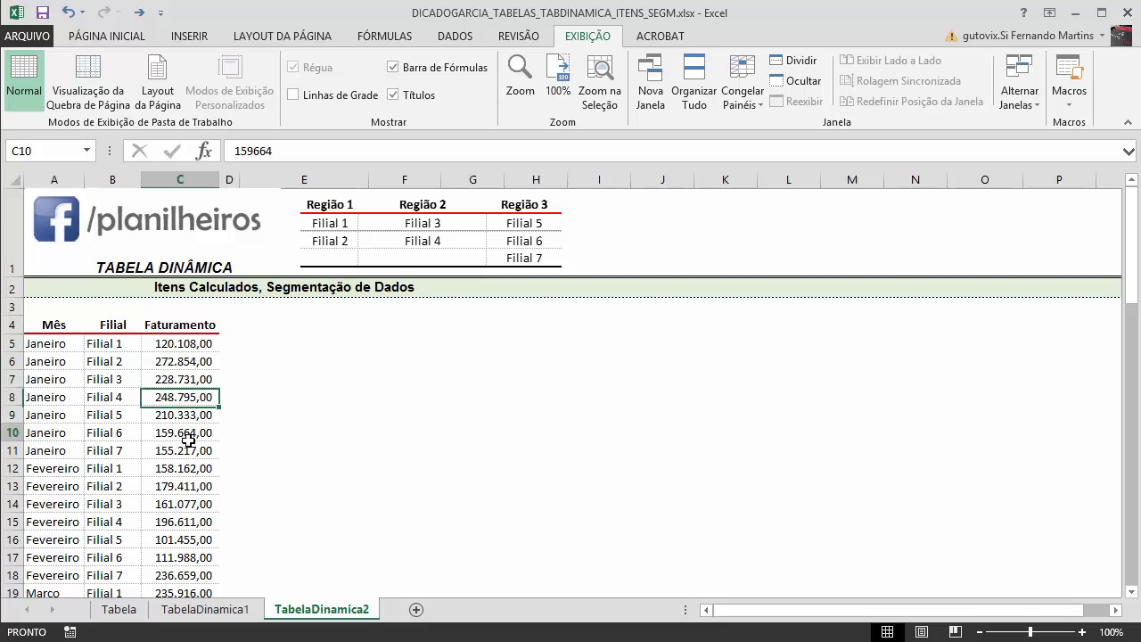
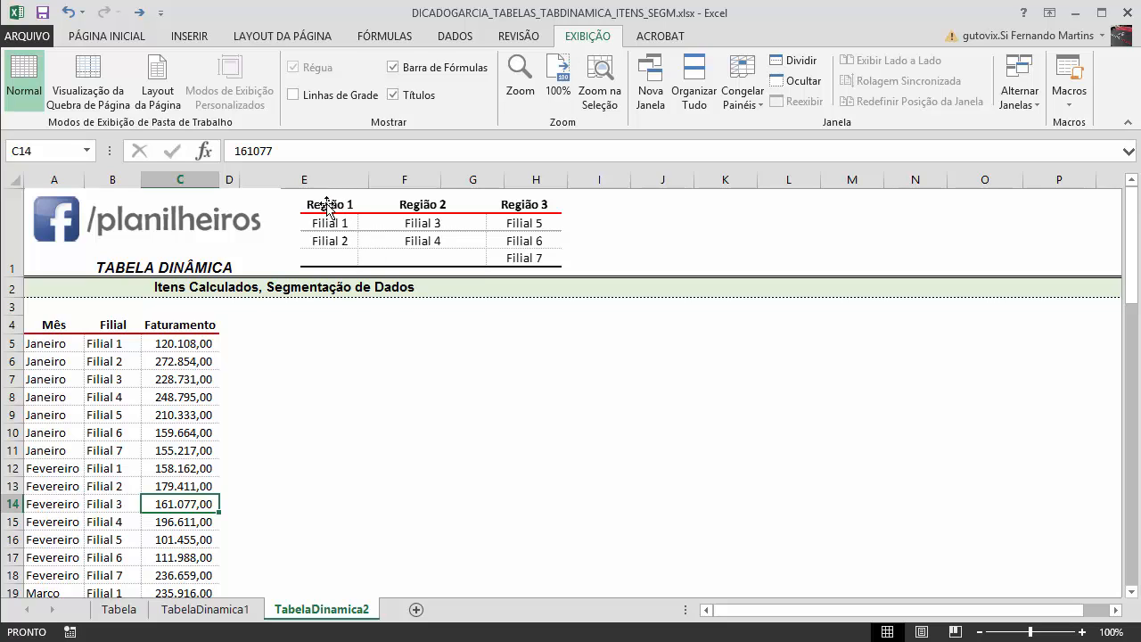
click(71, 363)
click(121, 451)
click(151, 504)
click(61, 490)
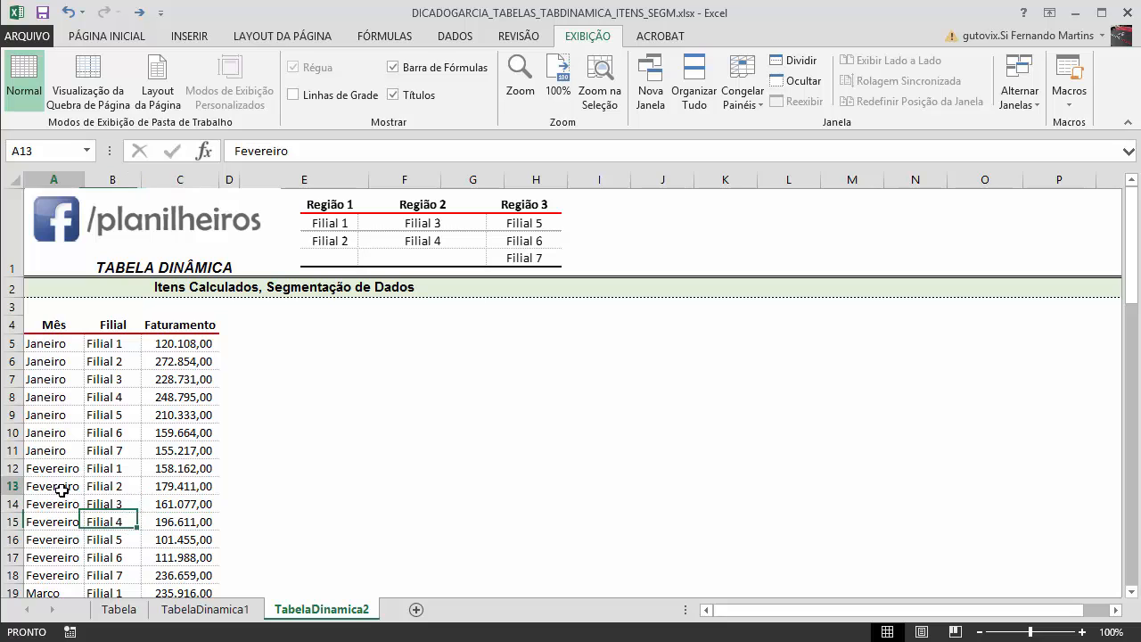
click(147, 415)
Insert a PivotTable from the source range A4:C67, placed on the existing TabelaDinamica2 sheet at cell E4
click(53, 325)
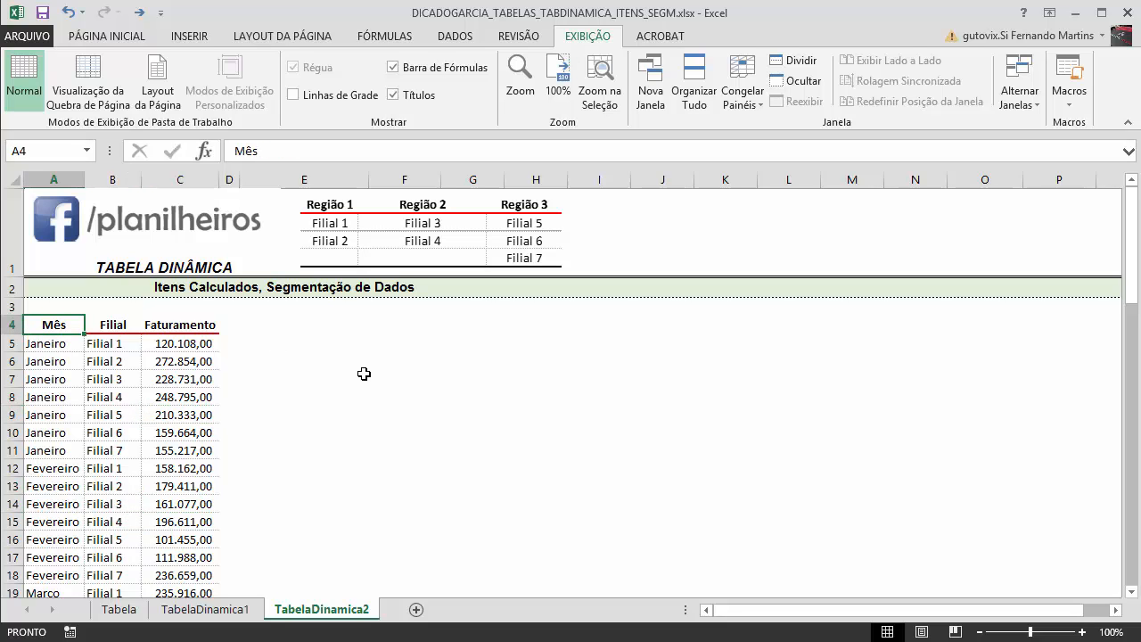
key(ctrl+shift+Right)
key(ctrl+shift+Down)
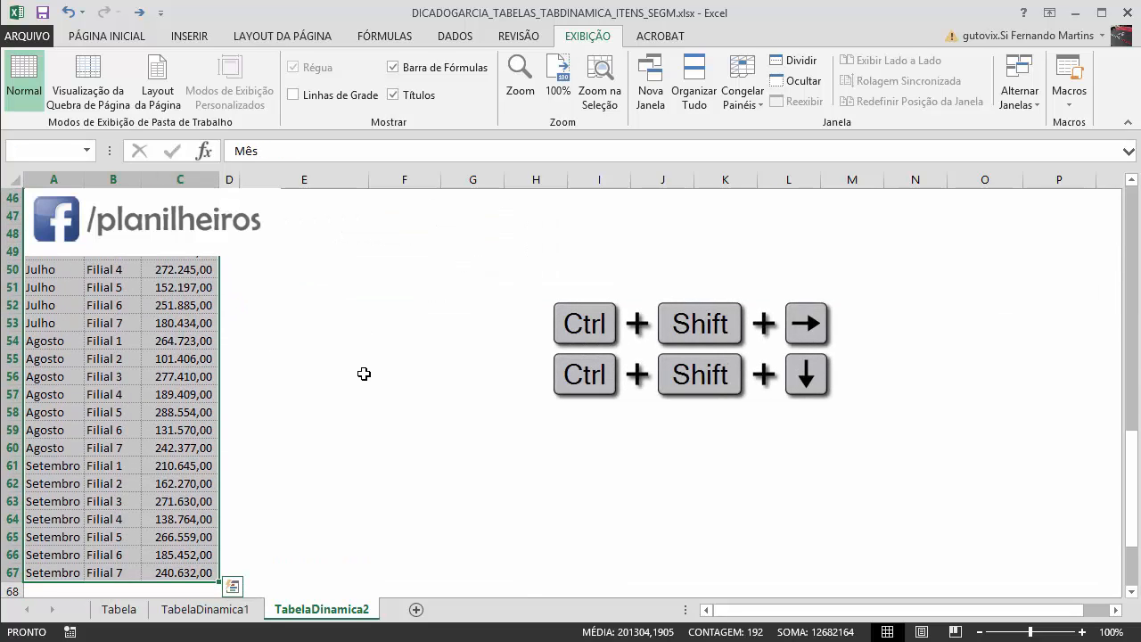
click(189, 36)
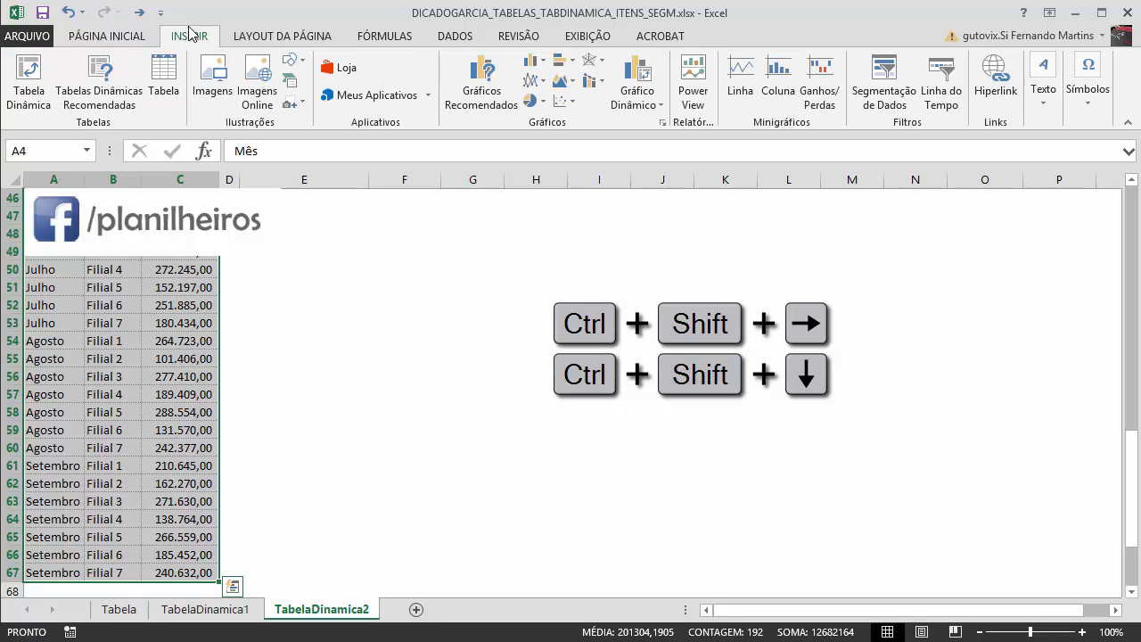
click(28, 84)
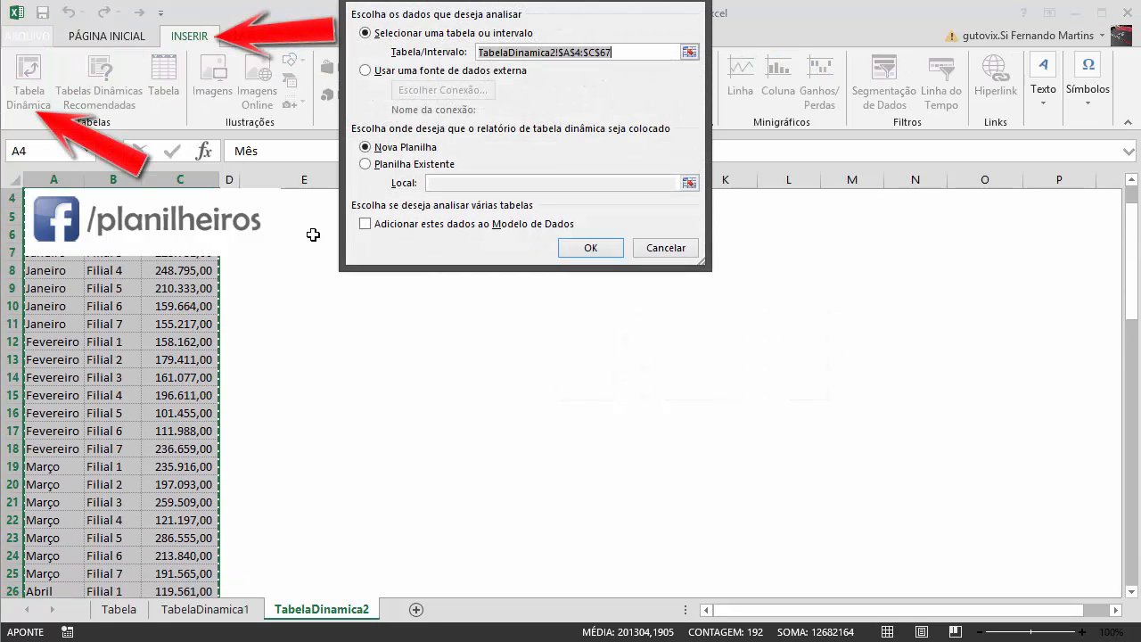
click(390, 165)
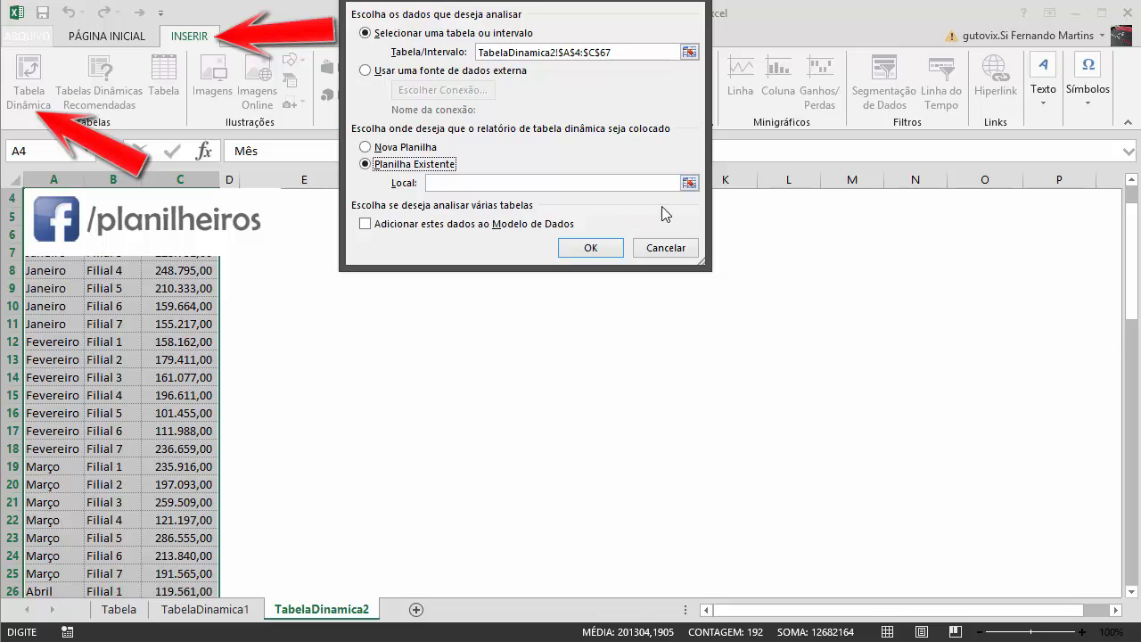
click(690, 184)
drag(1133, 311, 1132, 300)
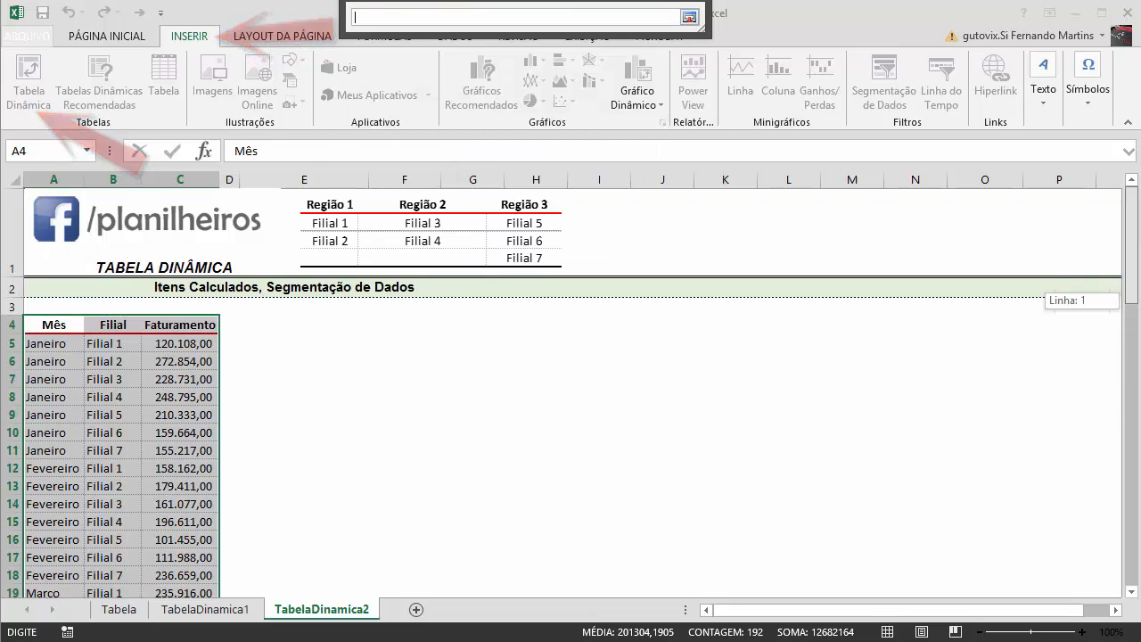
click(277, 325)
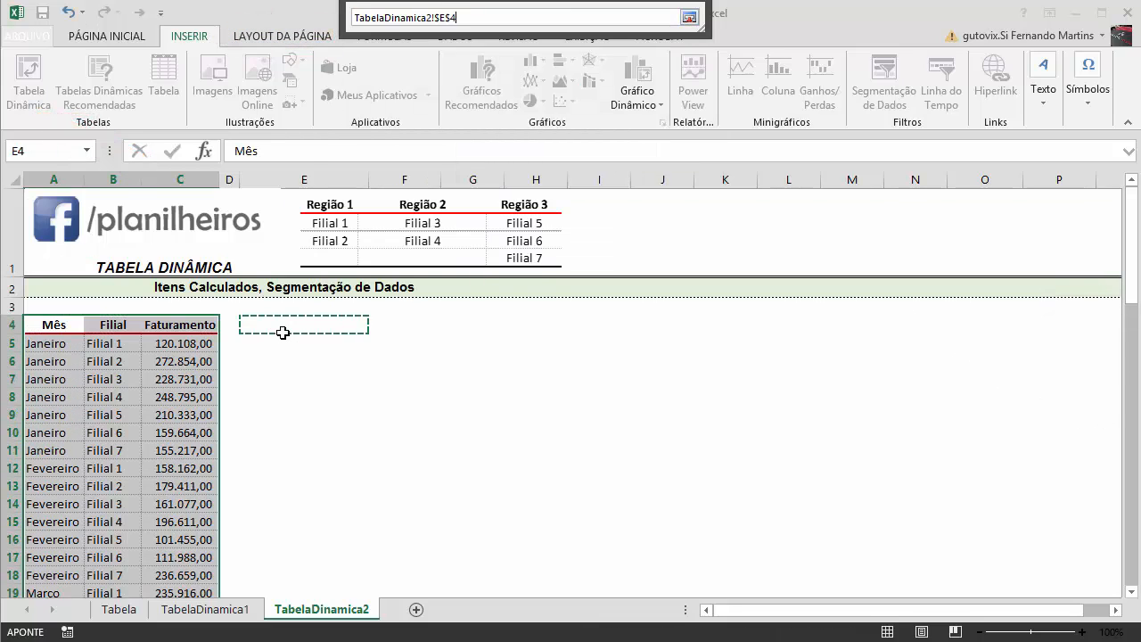
click(690, 16)
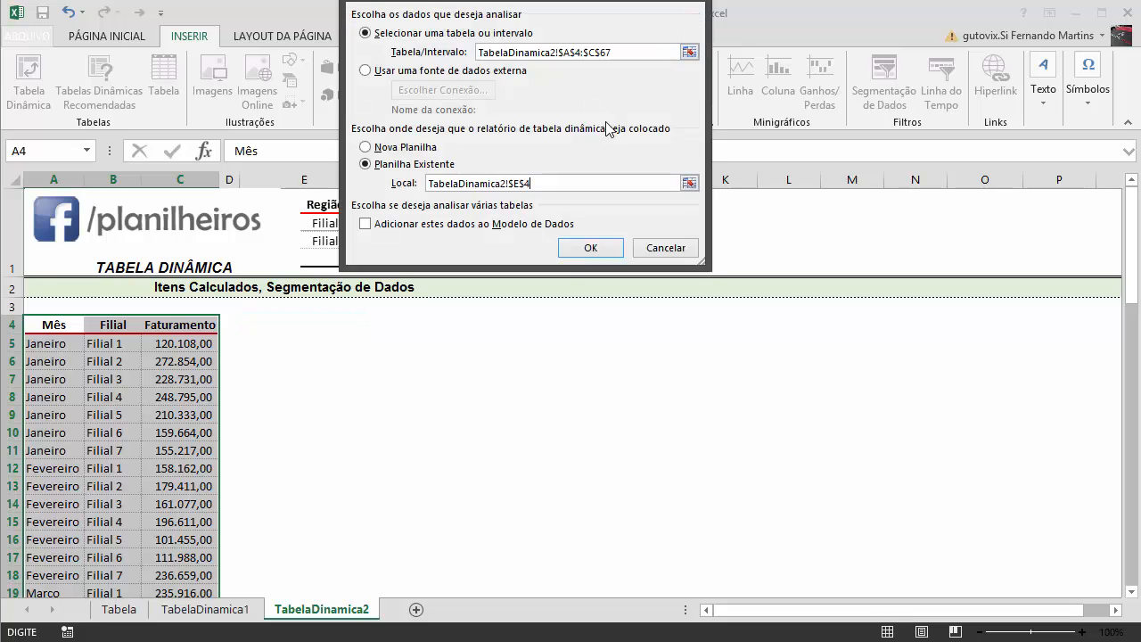
click(590, 252)
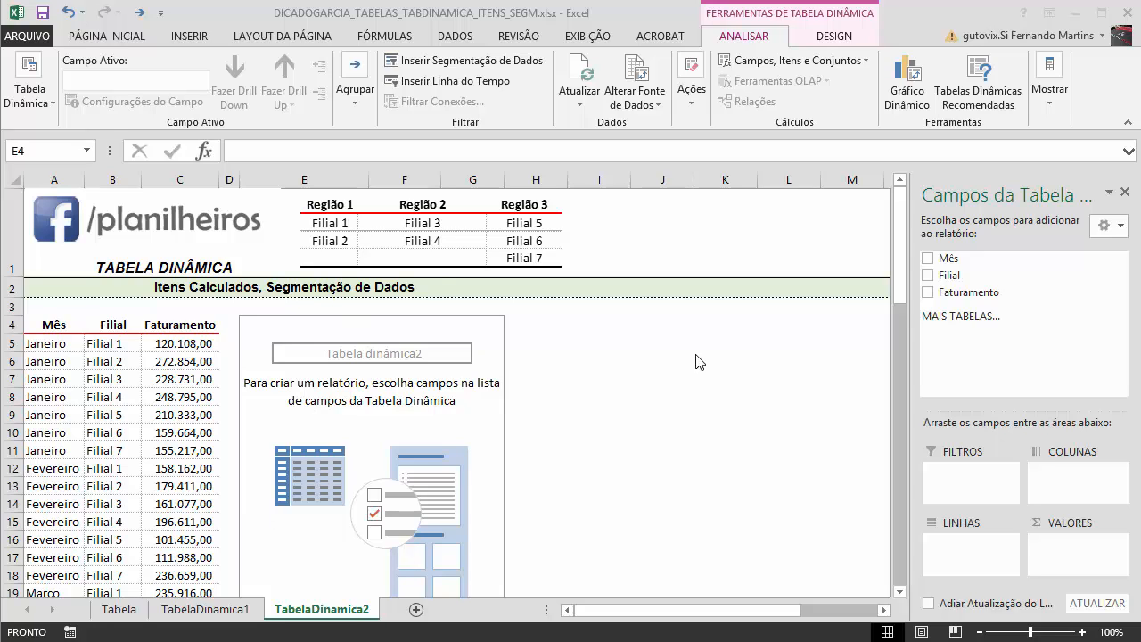
Lay out the PivotTable with Filial as rows, Mês as columns and the sum of Faturamento as values
drag(958, 274, 962, 550)
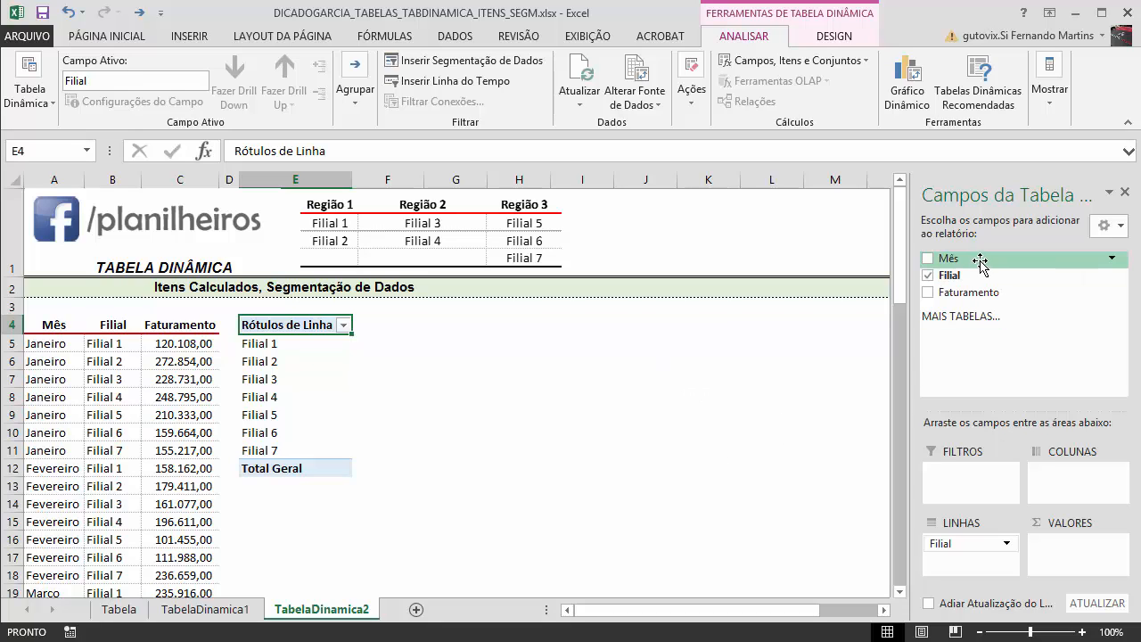
drag(978, 258, 1067, 477)
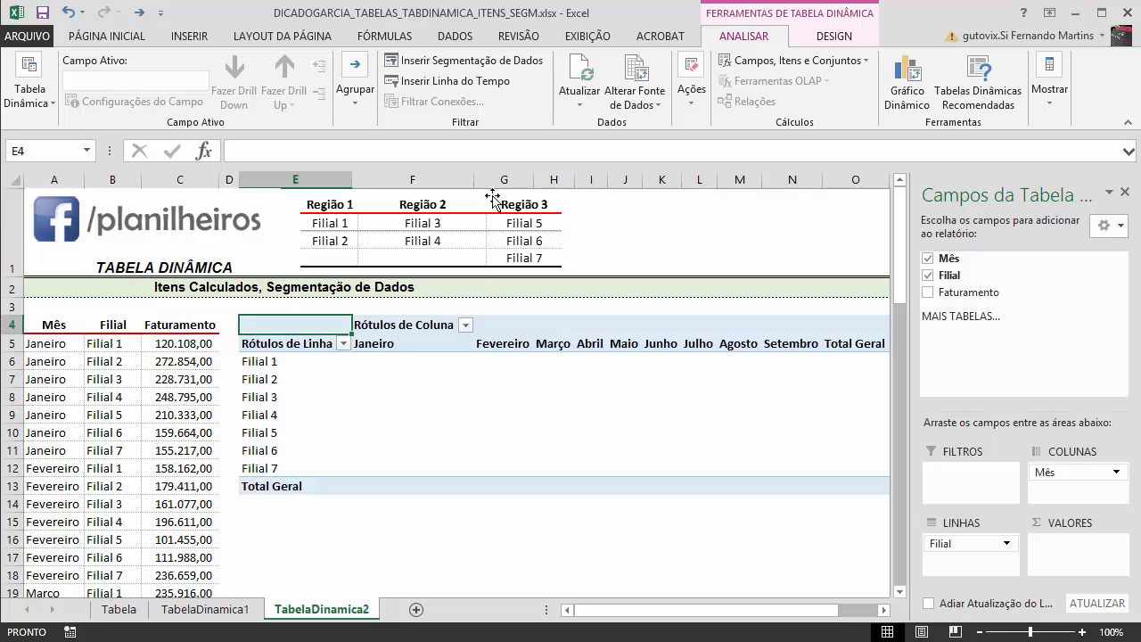
drag(473, 179, 423, 172)
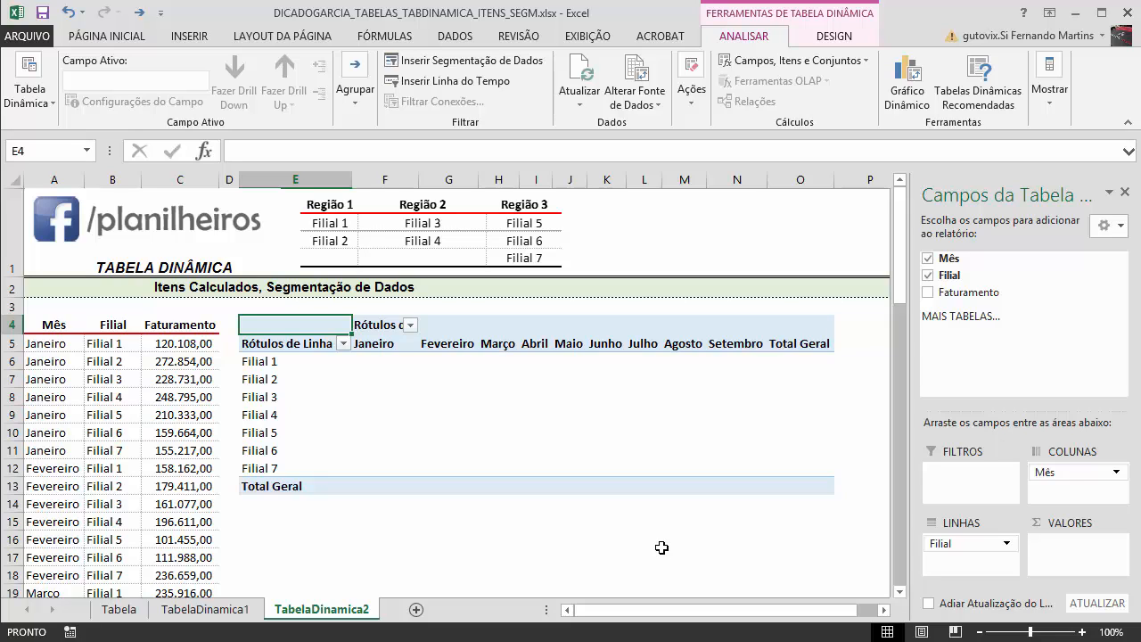
drag(944, 294, 1067, 558)
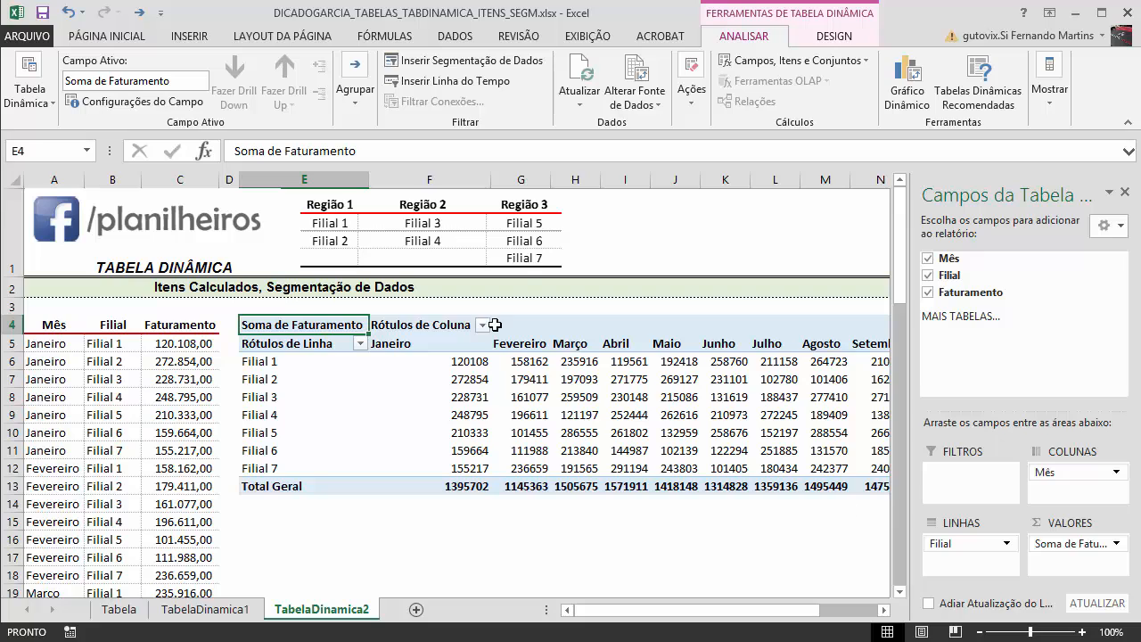
Narrow the PivotTable's columns F and E
drag(490, 179, 443, 170)
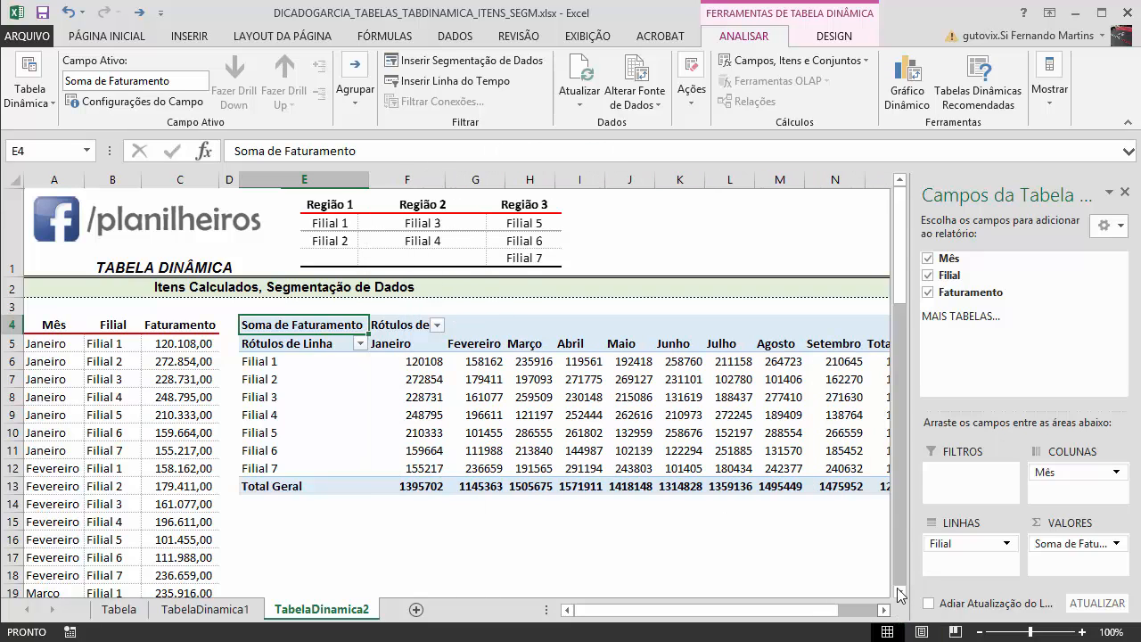
click(746, 537)
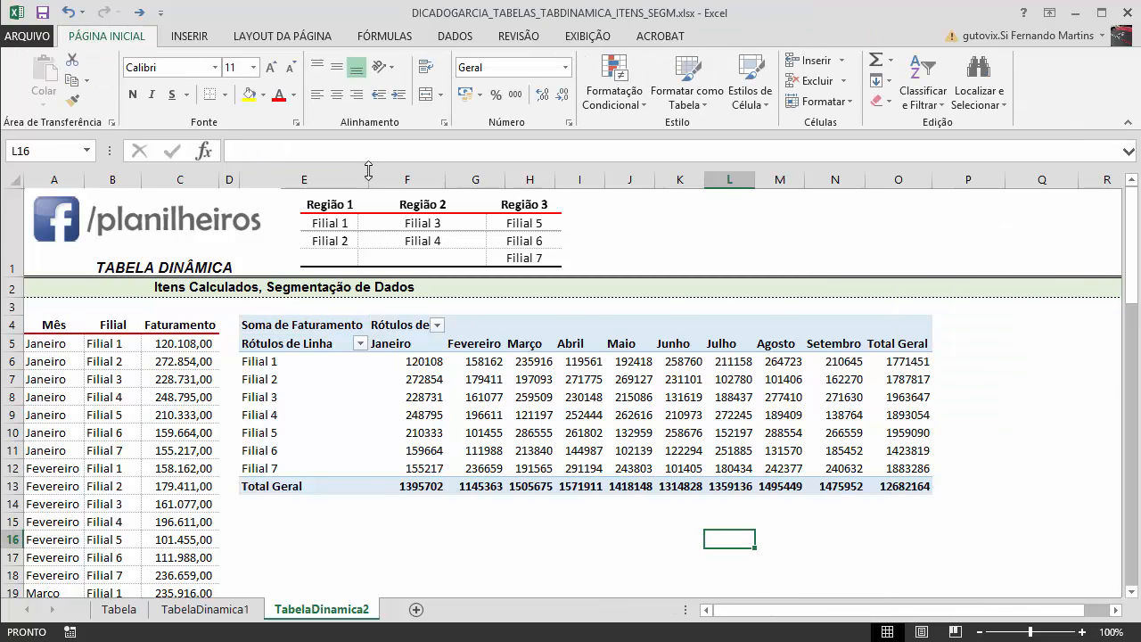
drag(368, 170, 337, 178)
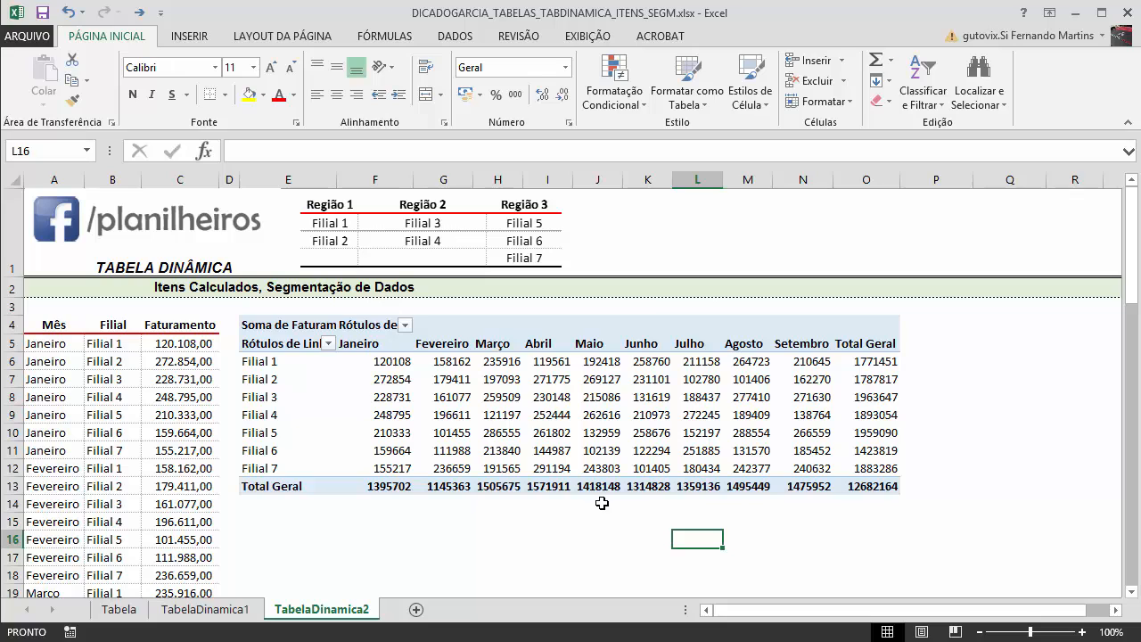
Format the Soma de Faturamento value field as Número with 2 decimal places and a thousands separator
click(349, 361)
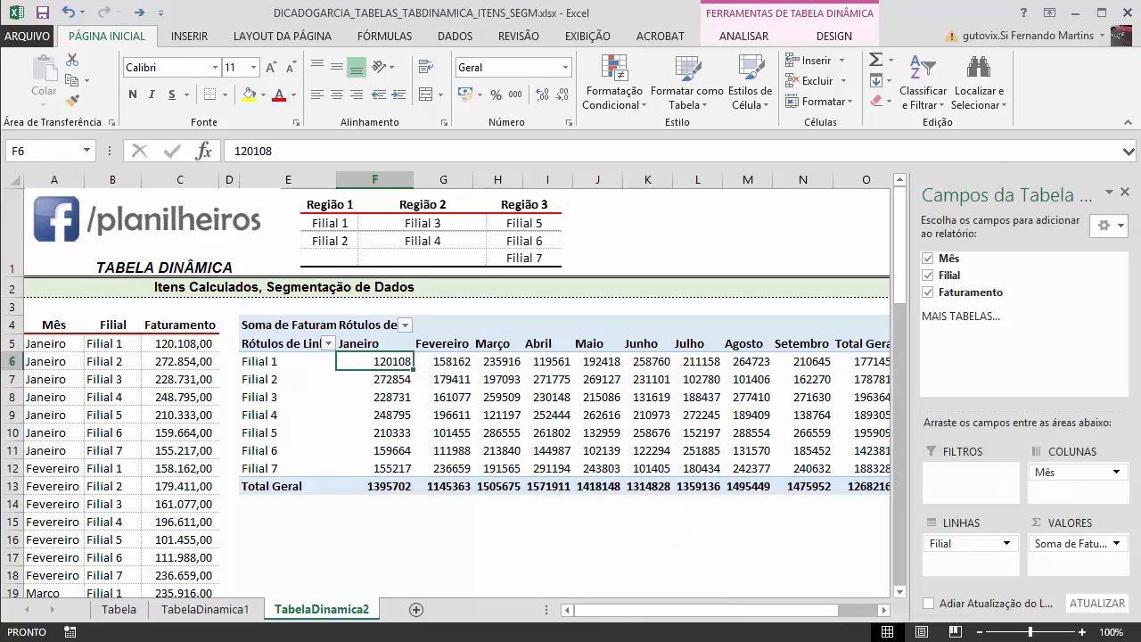
mouse_move(372, 361)
drag(402, 362, 881, 488)
right_click(560, 430)
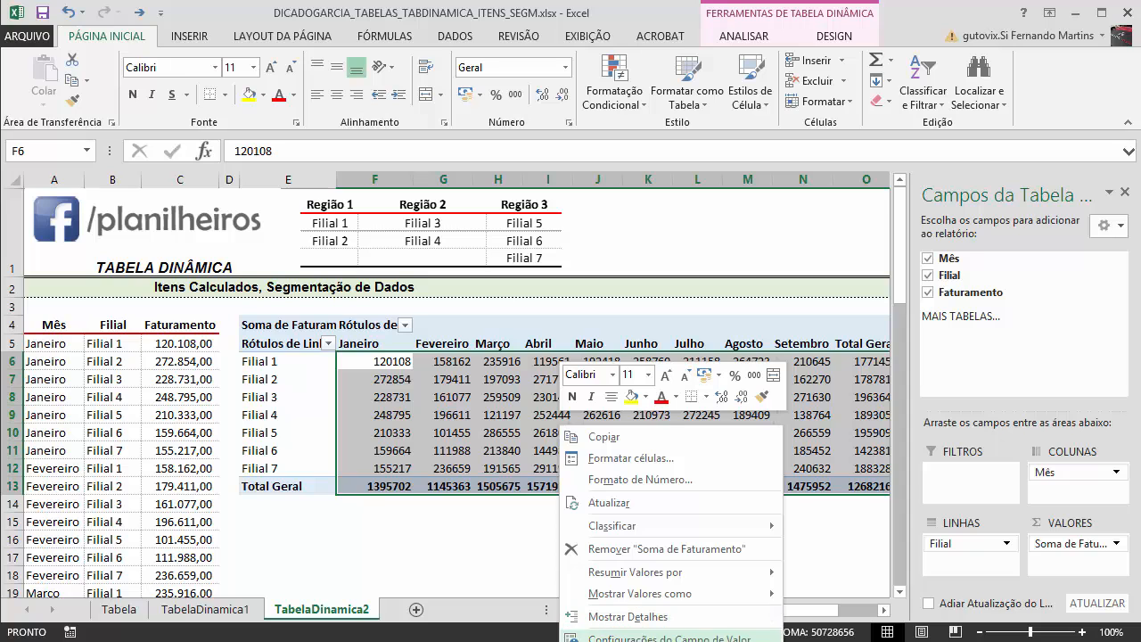
click(571, 638)
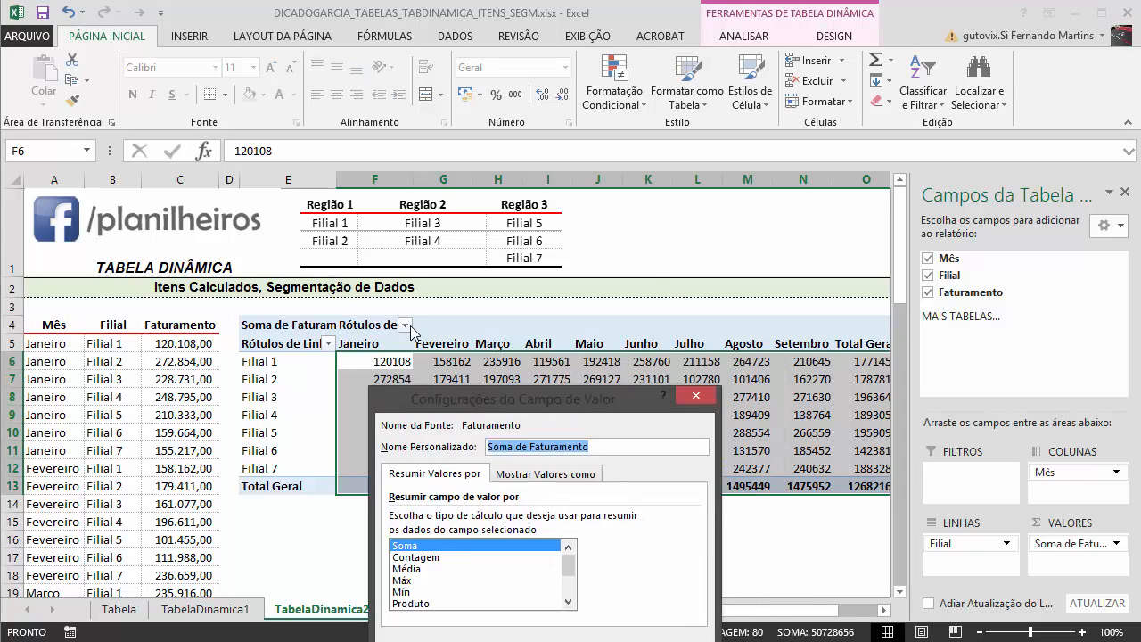
click(340, 498)
click(437, 520)
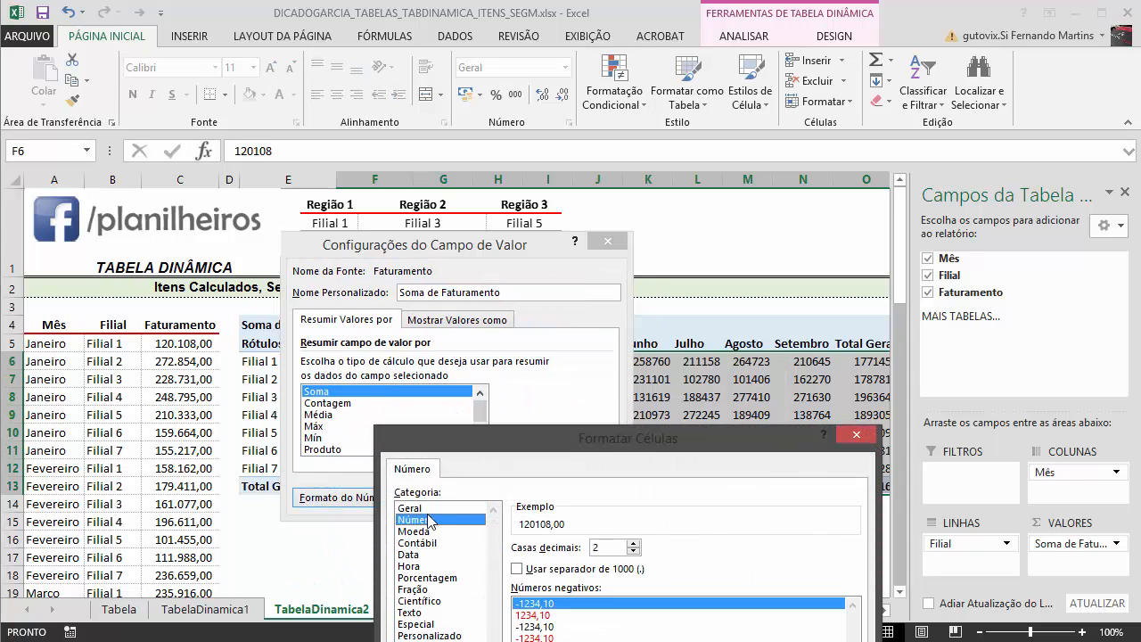
click(549, 568)
drag(584, 425, 370, 159)
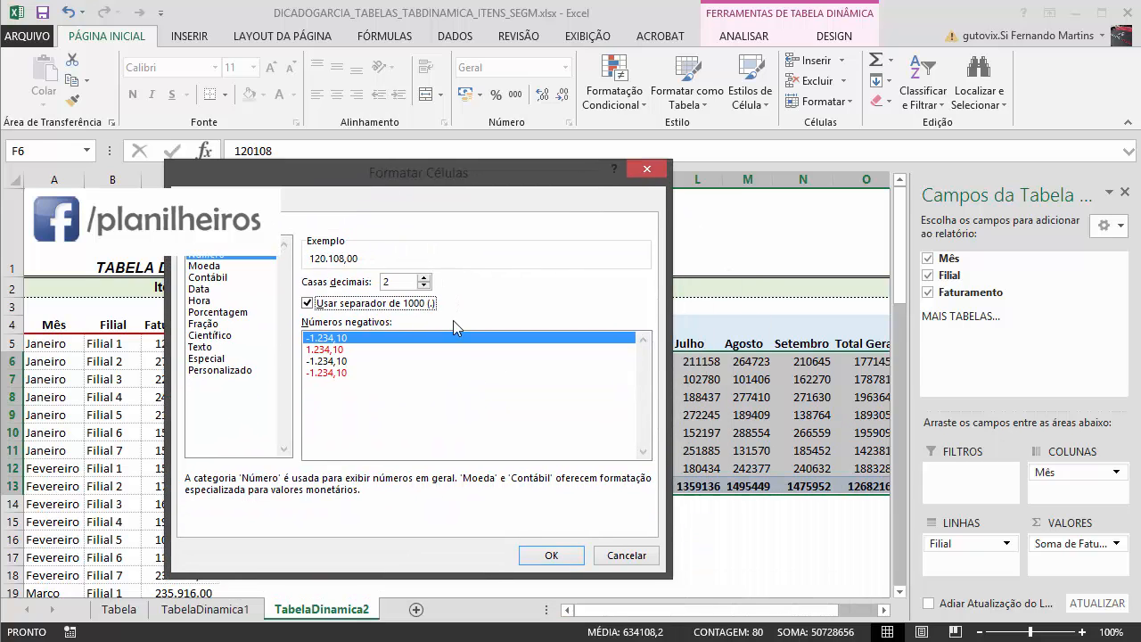
click(543, 552)
click(510, 497)
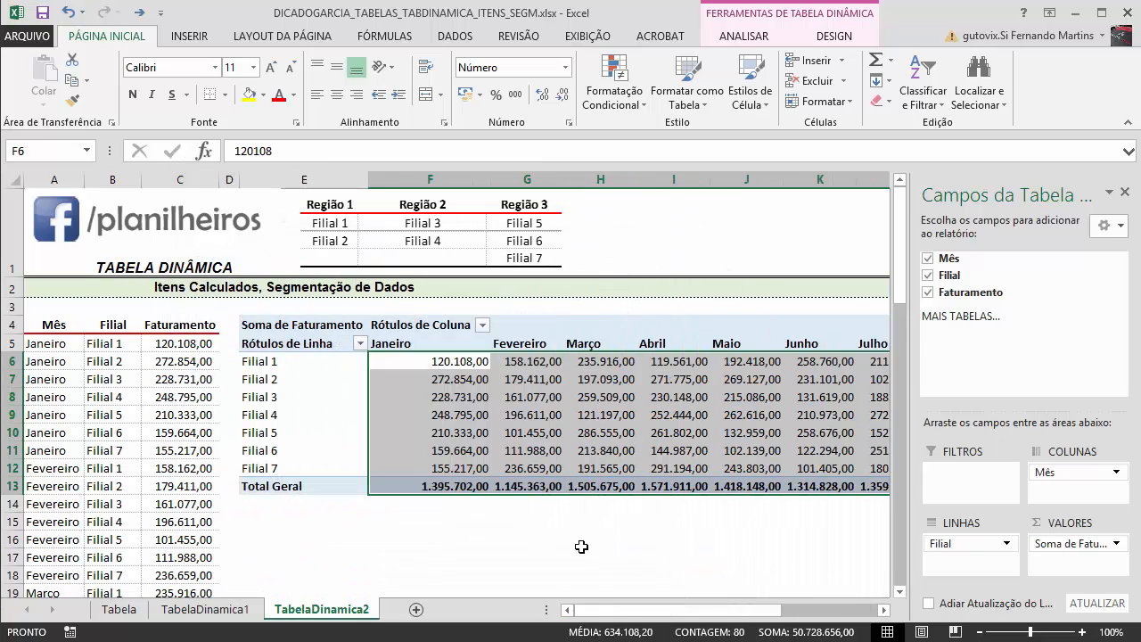
Narrow column F, the Janeiro column, so the whole PivotTable fits in the view
click(670, 539)
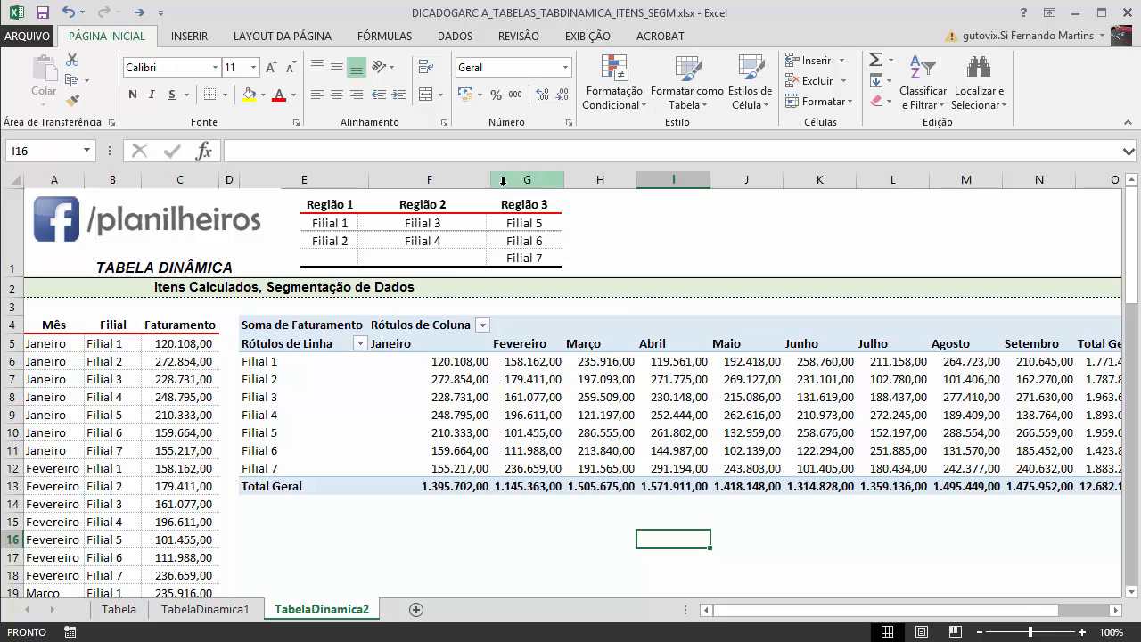
drag(490, 179, 441, 180)
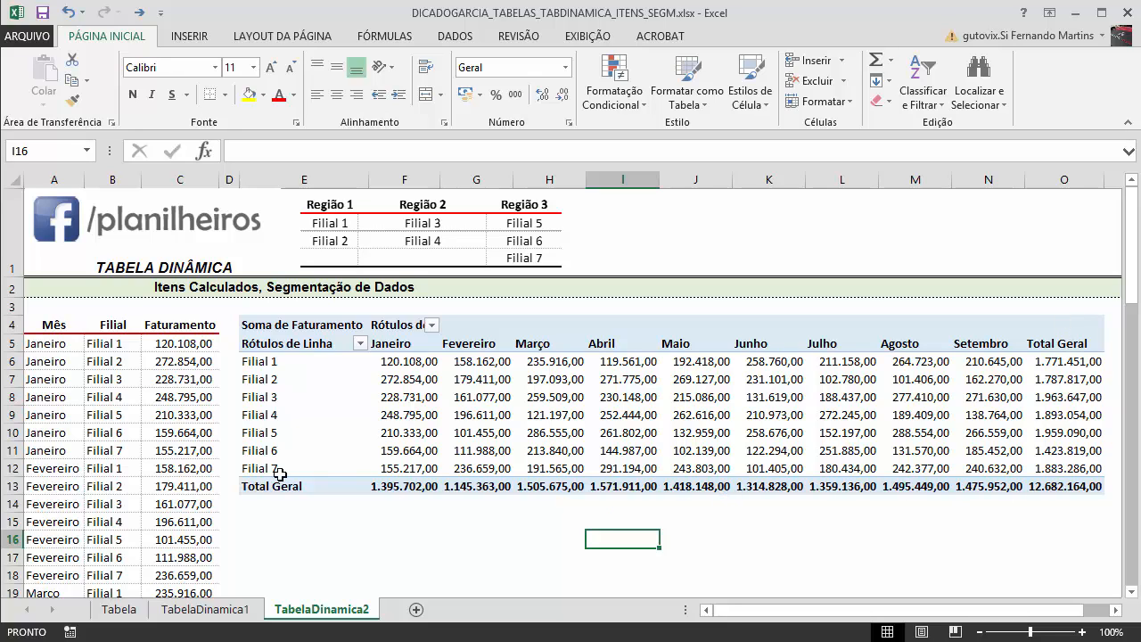
mouse_move(969, 452)
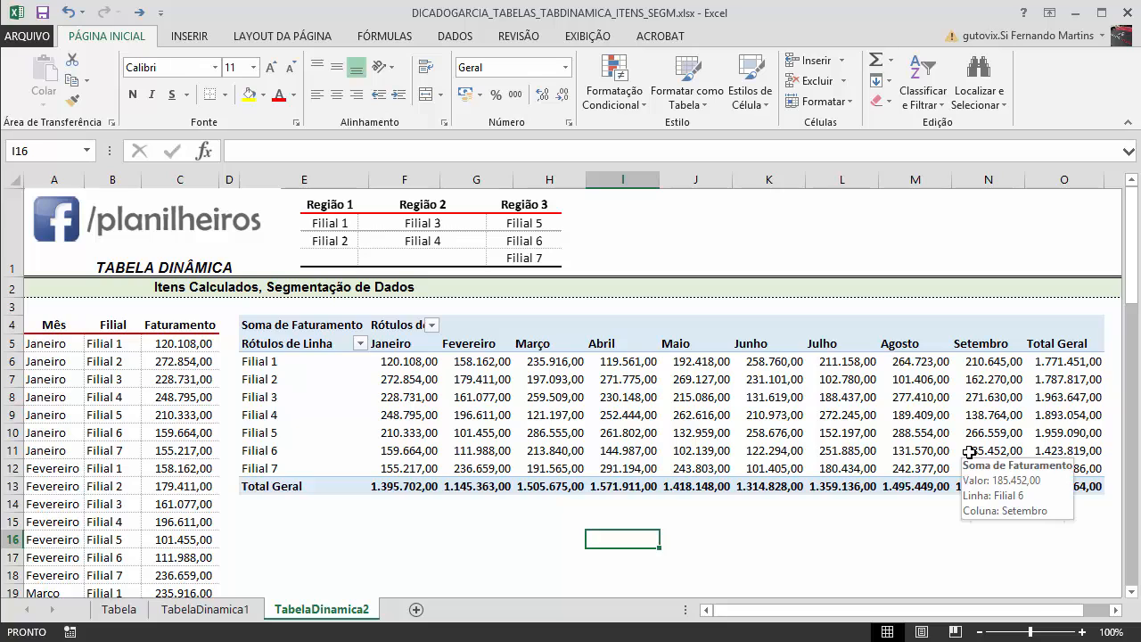
click(825, 417)
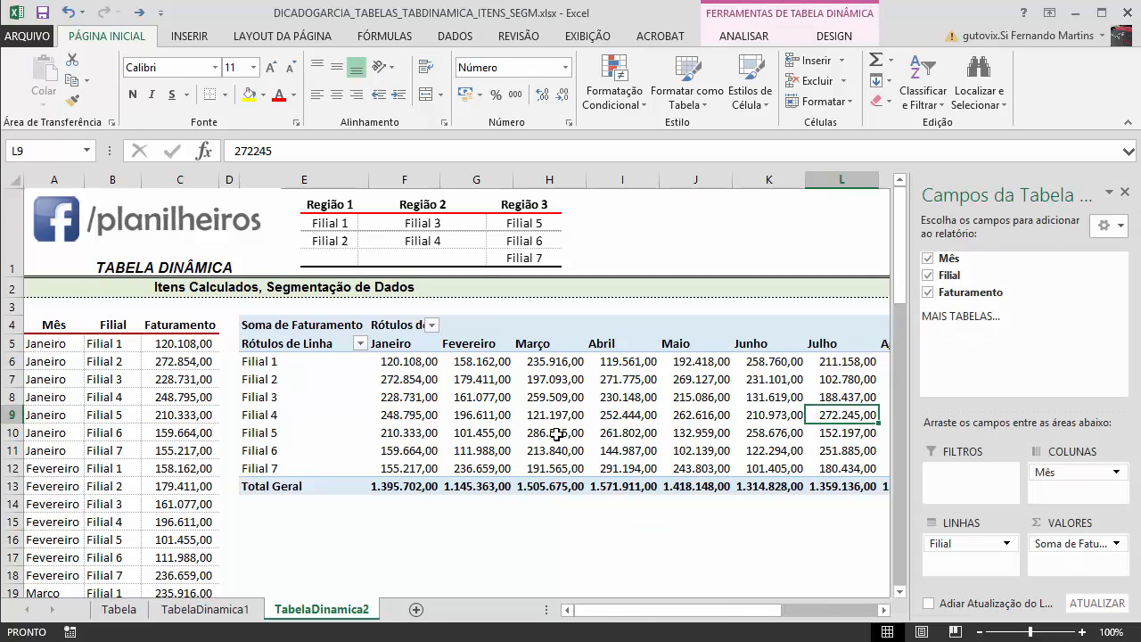
click(452, 450)
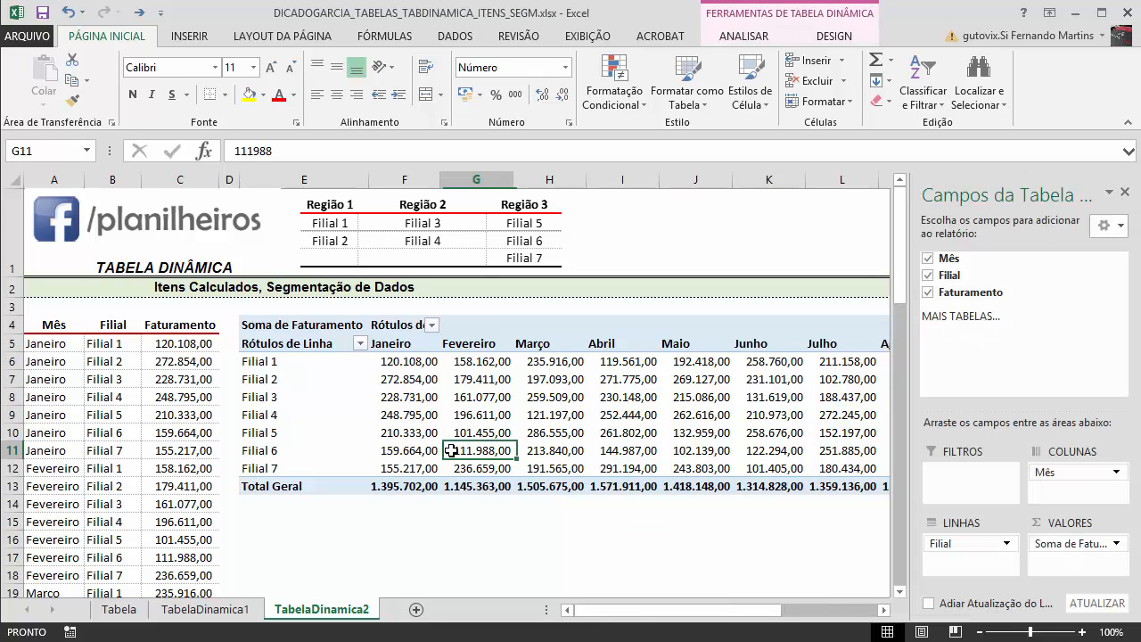
click(401, 482)
right_click(402, 483)
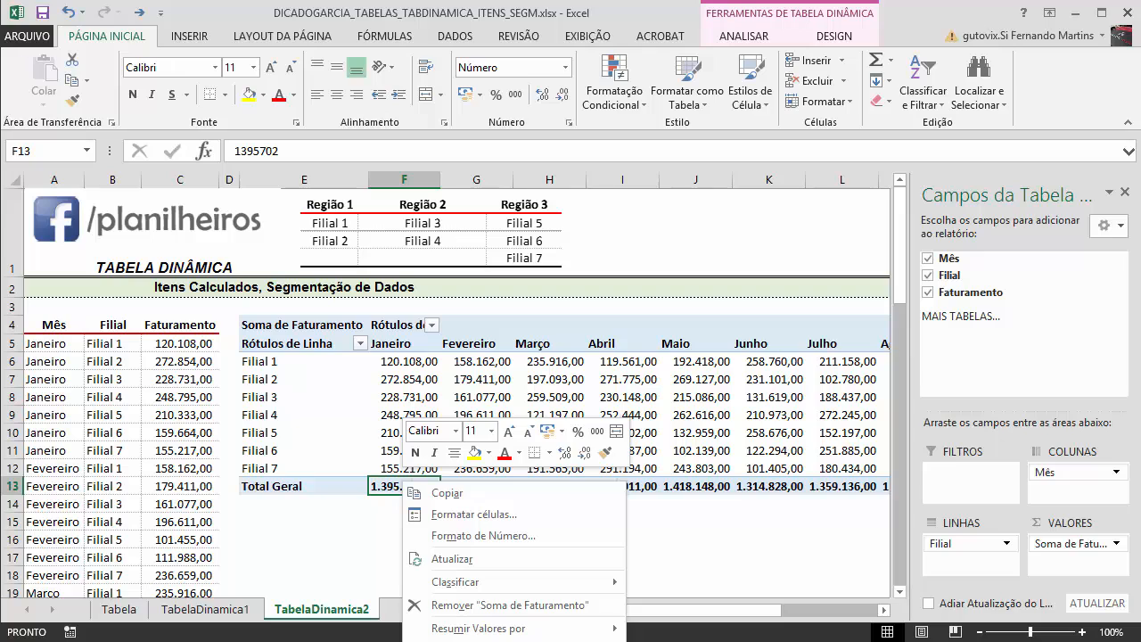
key(Escape)
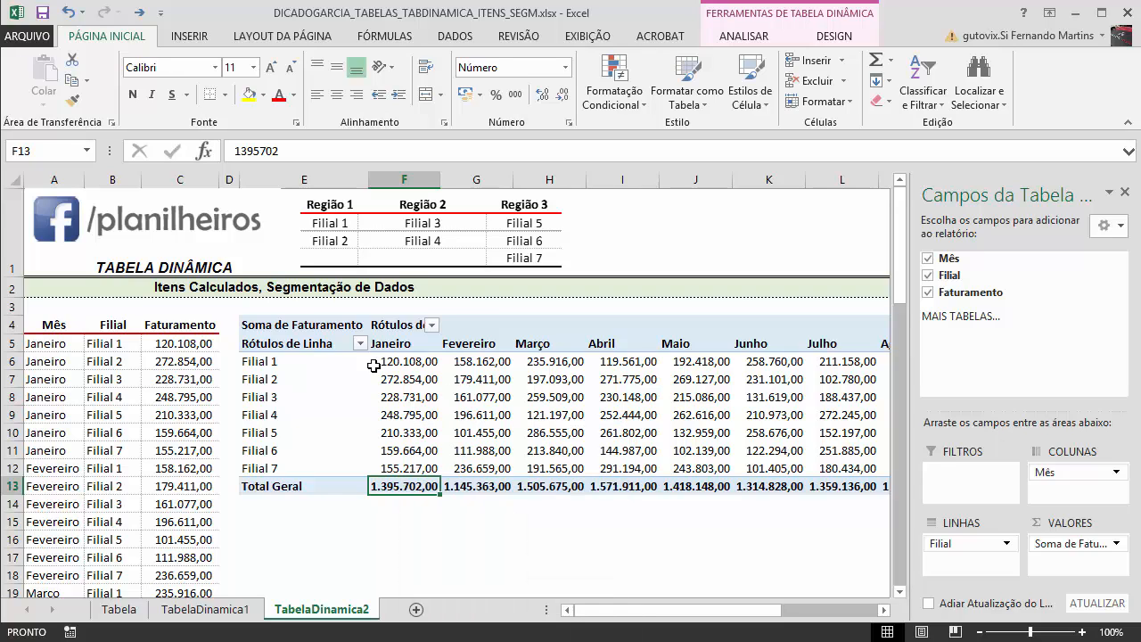
Turn off the grand totals for both rows and columns in the PivotTable options
click(503, 326)
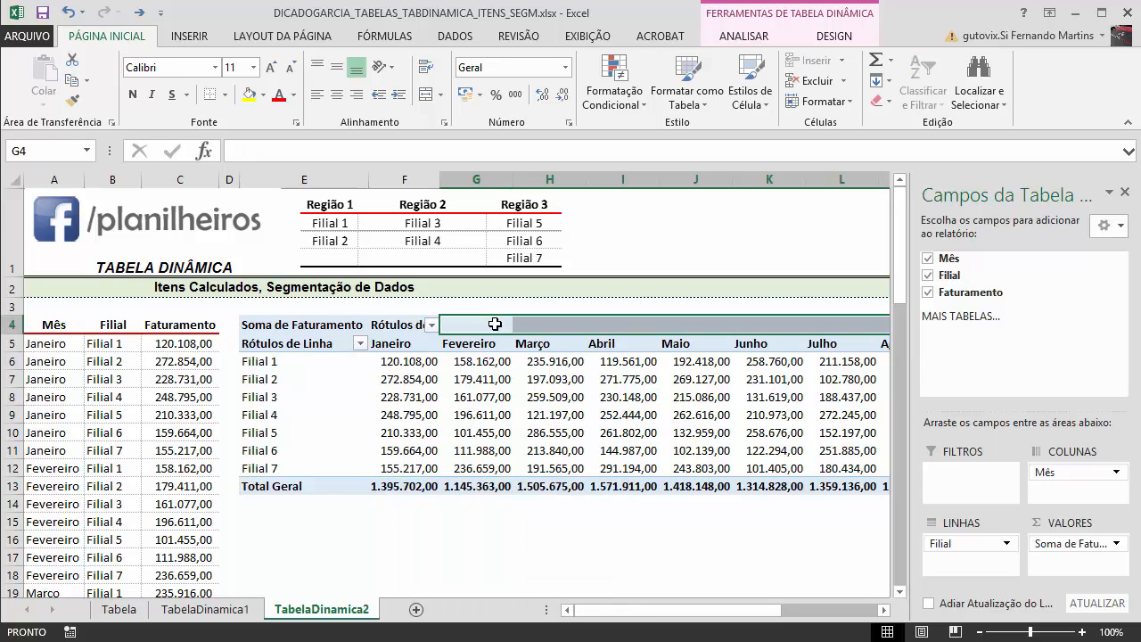
right_click(495, 324)
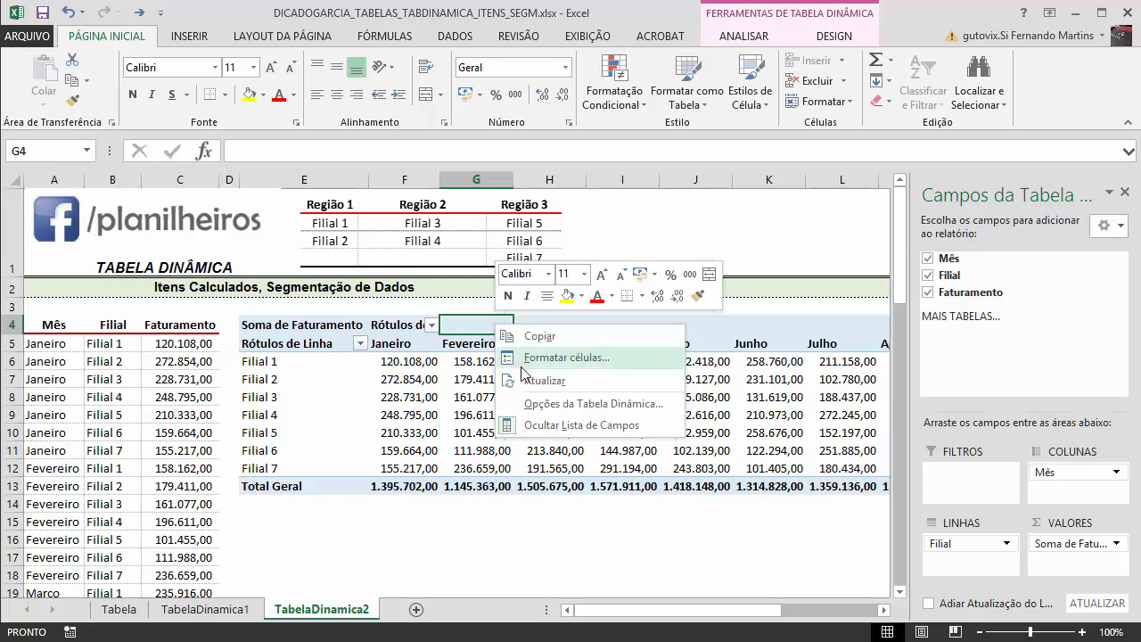
click(588, 403)
click(481, 259)
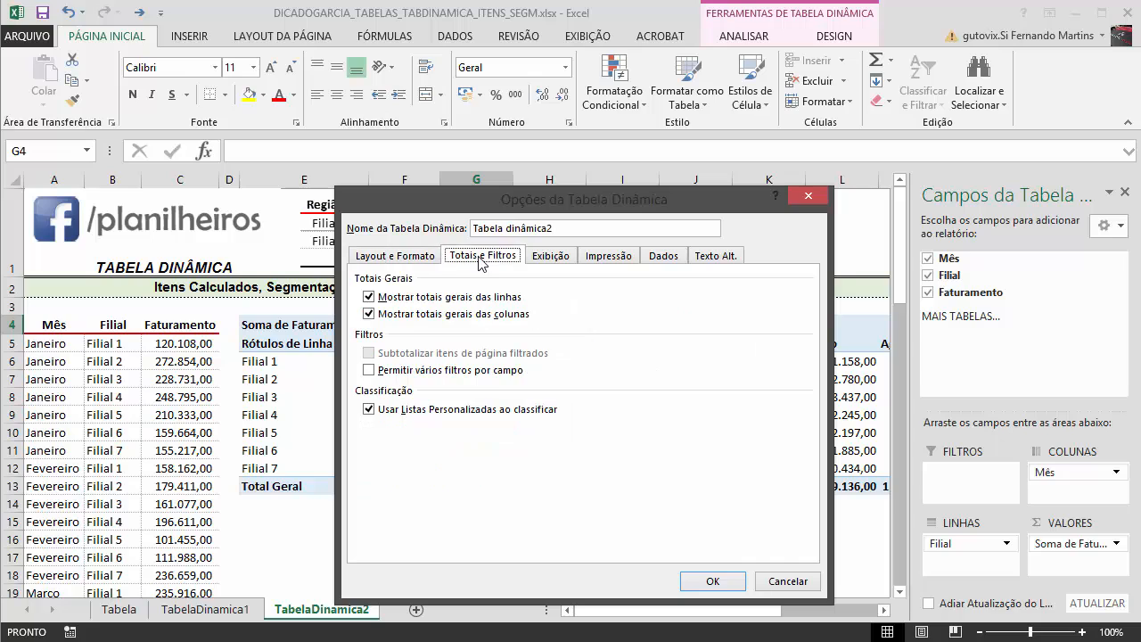
click(404, 313)
click(411, 297)
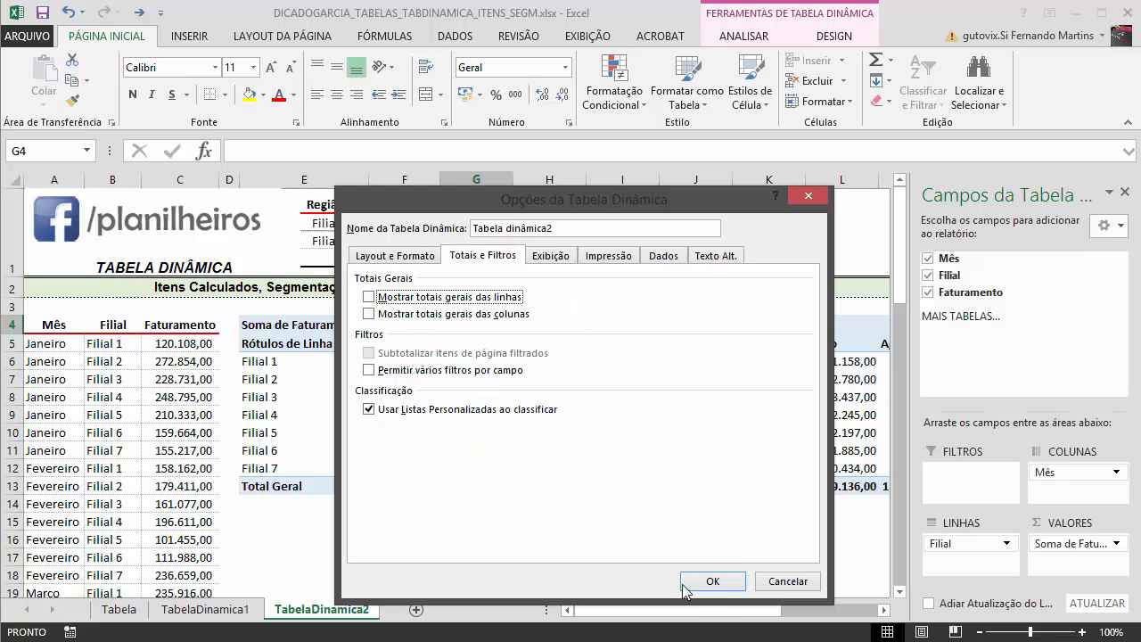
click(718, 582)
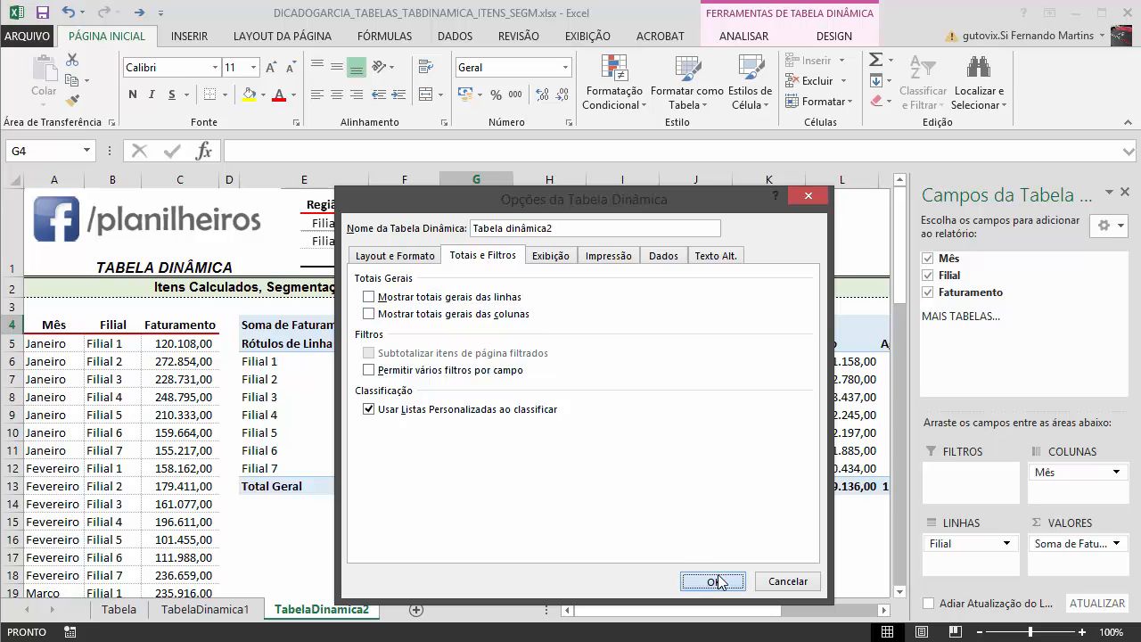
mouse_move(626, 614)
mouse_down()
mouse_move(704, 613)
mouse_move(634, 613)
mouse_up()
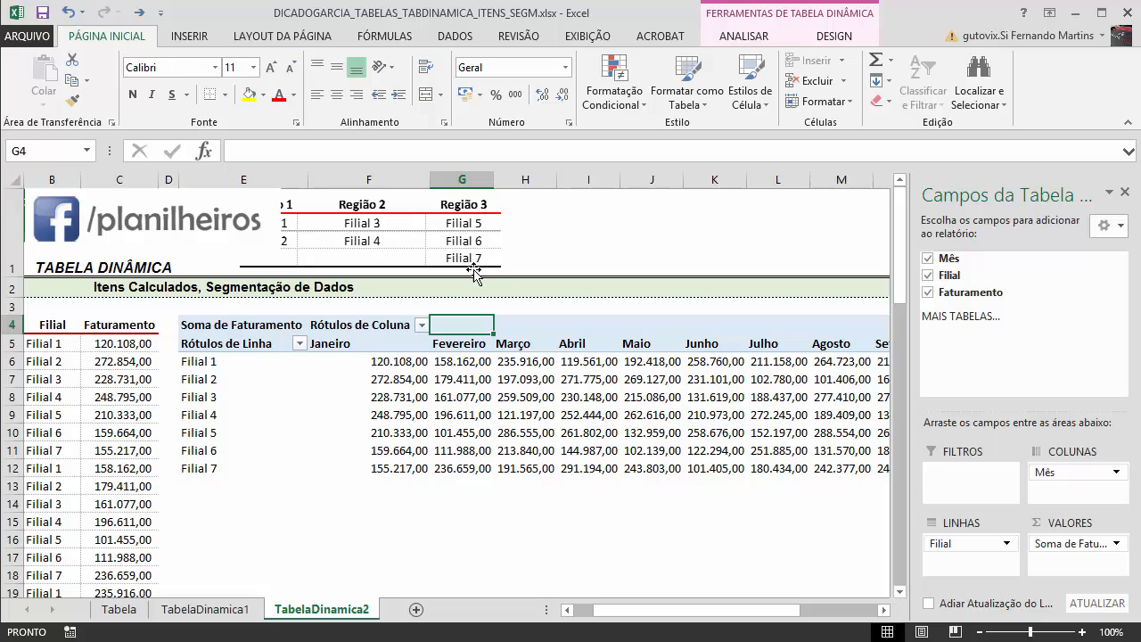
drag(624, 611, 606, 611)
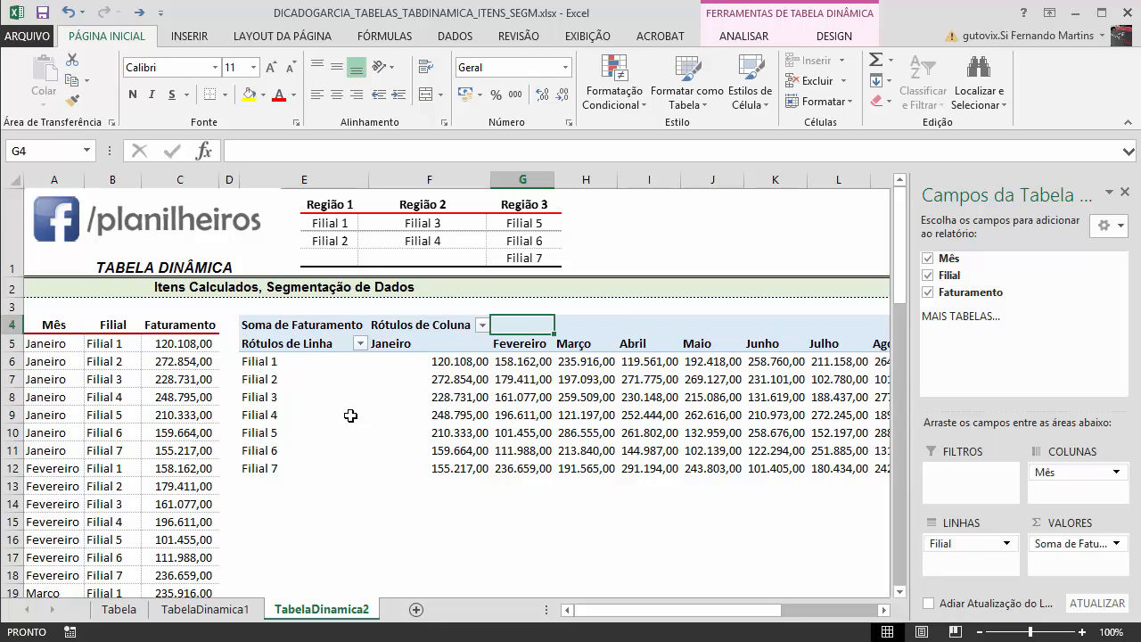
click(254, 397)
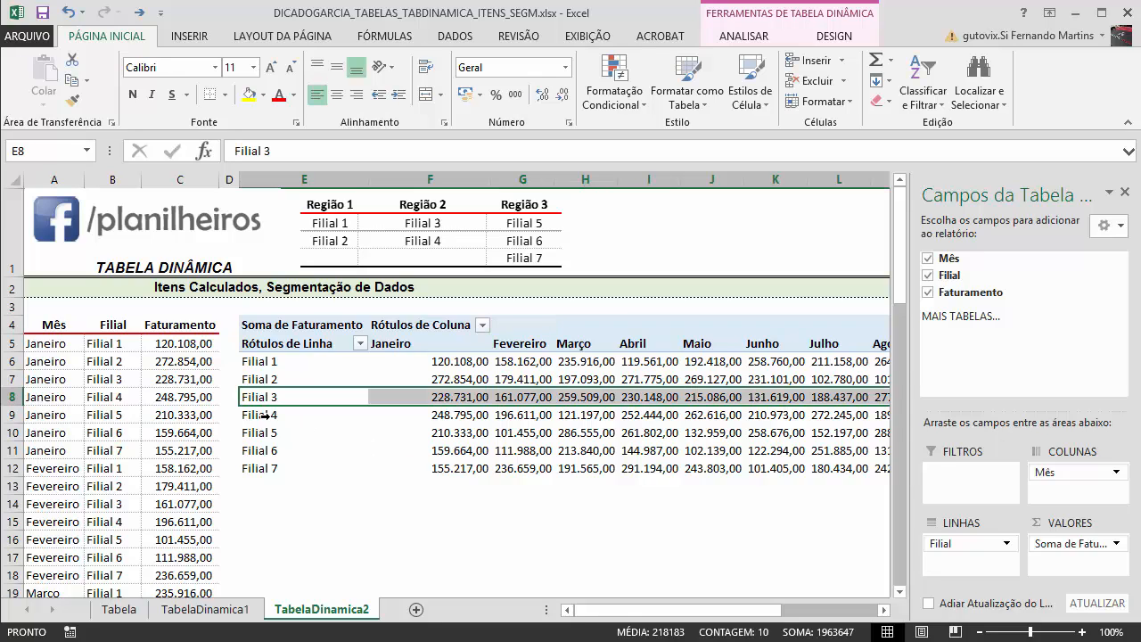
click(258, 415)
click(259, 451)
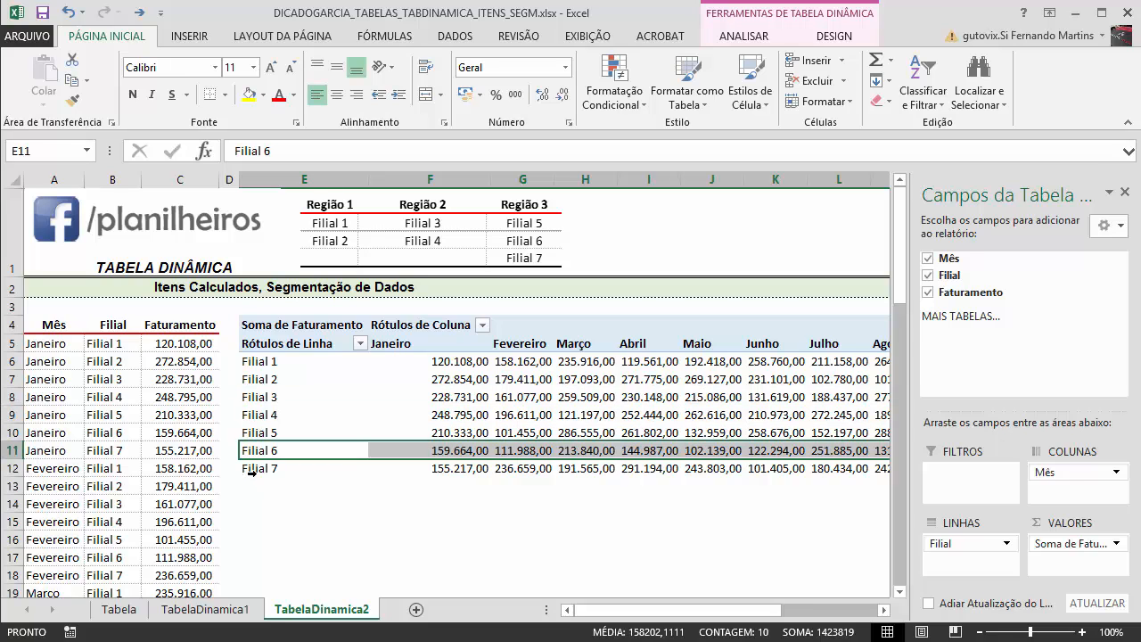
click(252, 468)
click(254, 432)
click(254, 415)
click(255, 396)
click(536, 332)
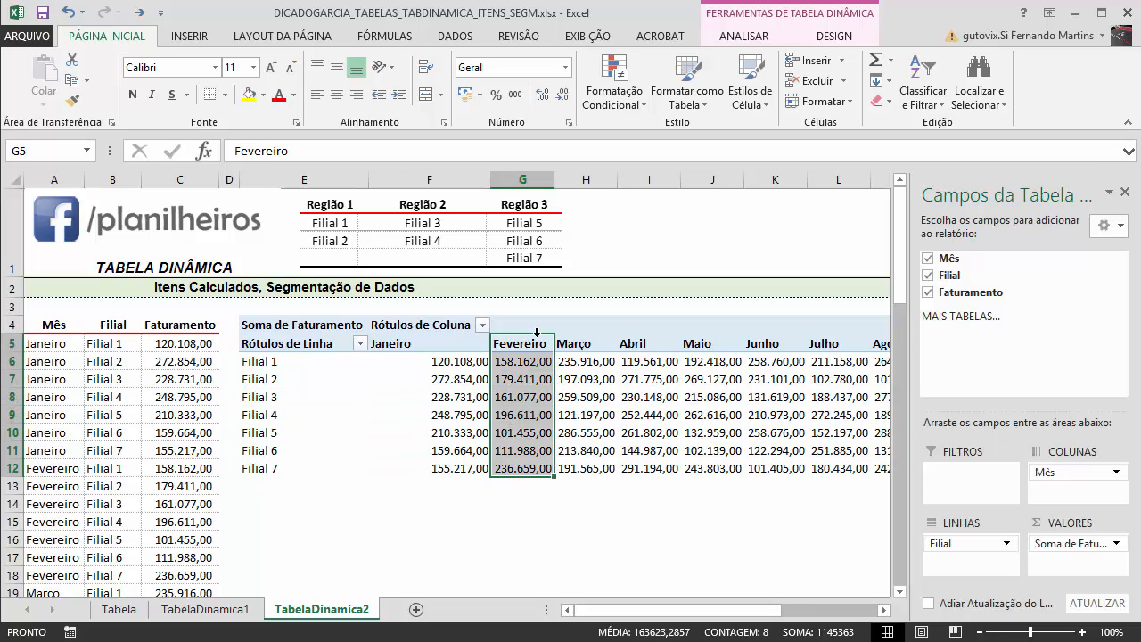
click(606, 333)
click(692, 333)
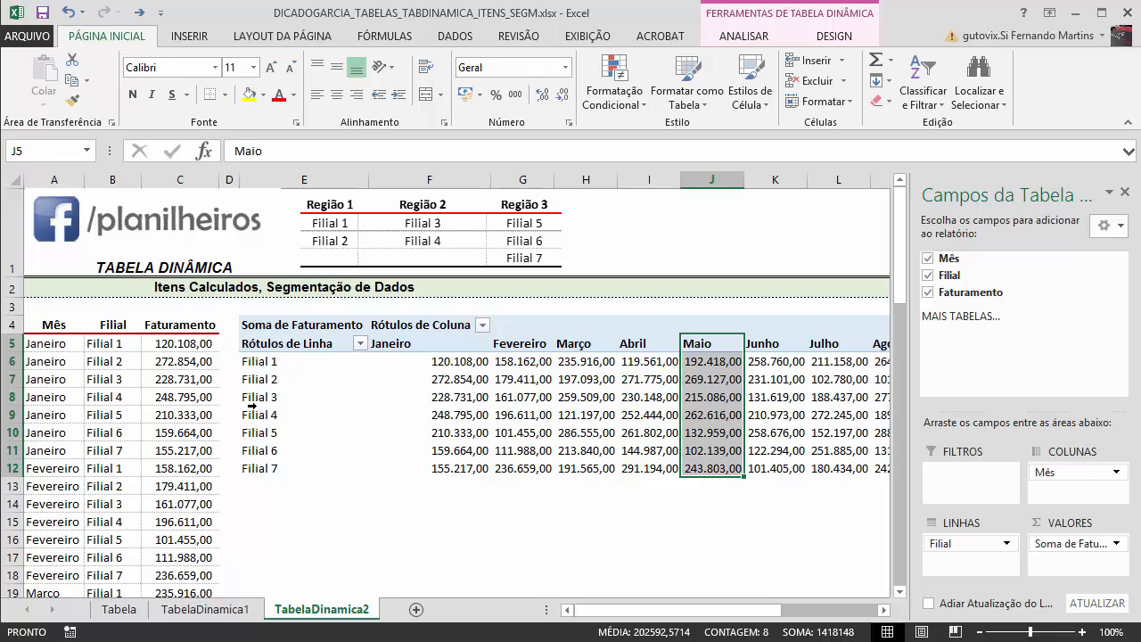
click(254, 397)
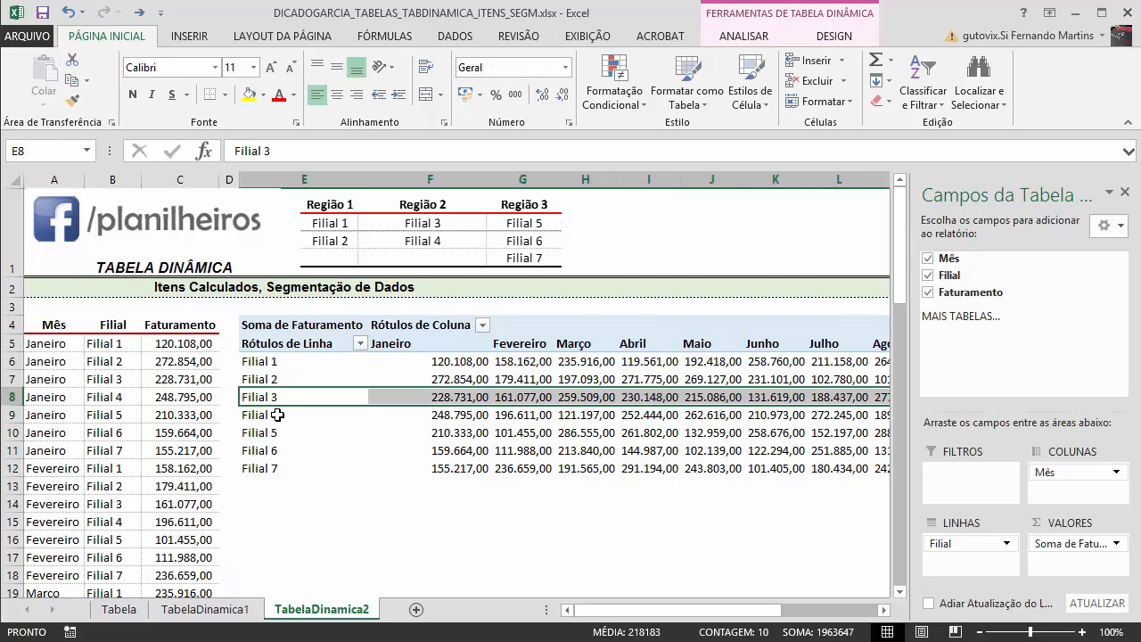
click(278, 415)
click(278, 392)
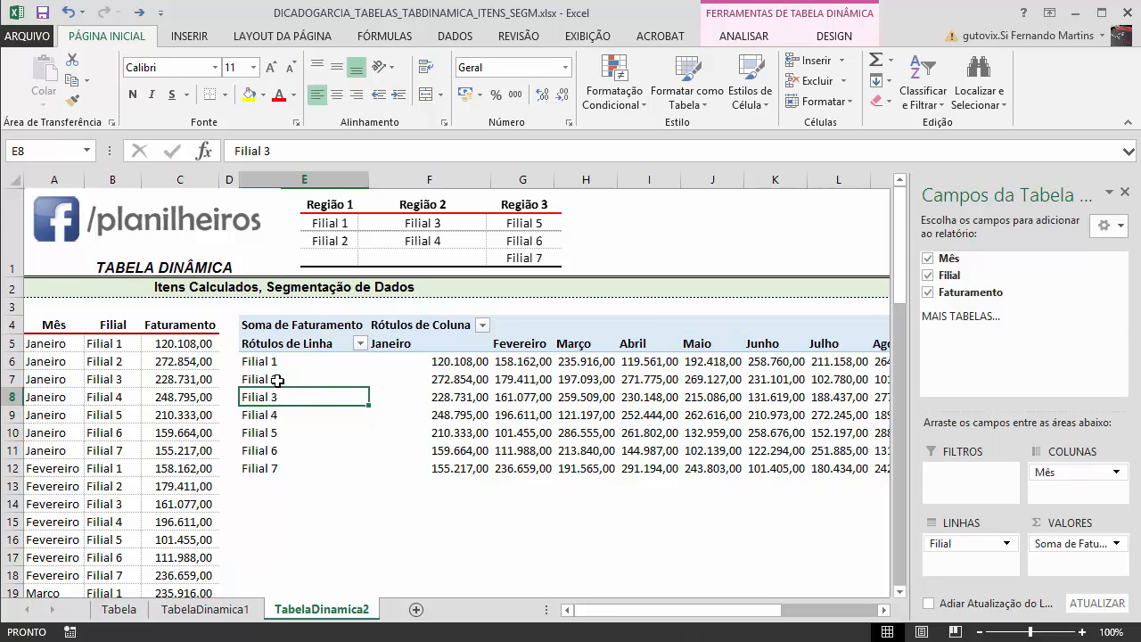
click(278, 381)
click(277, 416)
Start a calculated item in the Filial field from the Filial 5 label, name it Região 1 and clear its default formula
click(280, 432)
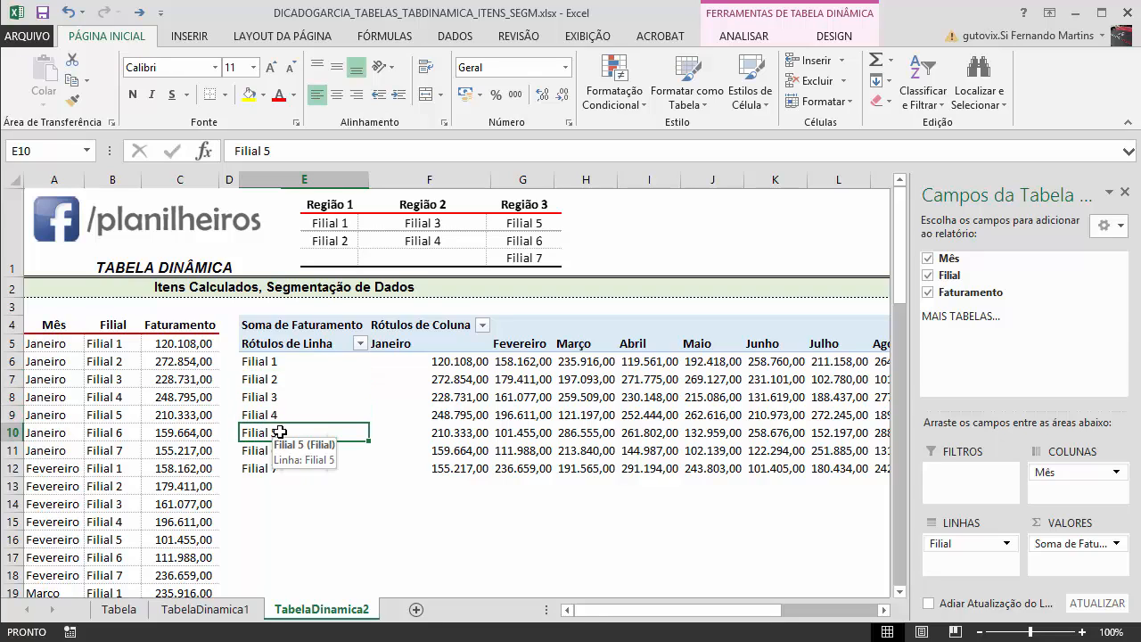
click(743, 37)
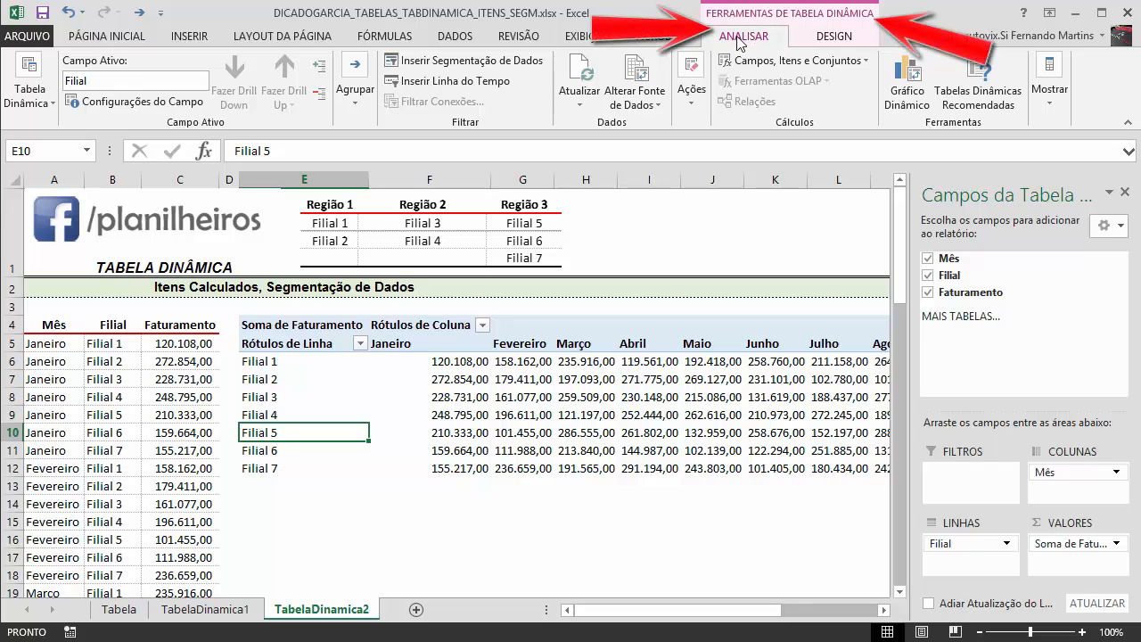
click(816, 62)
click(782, 99)
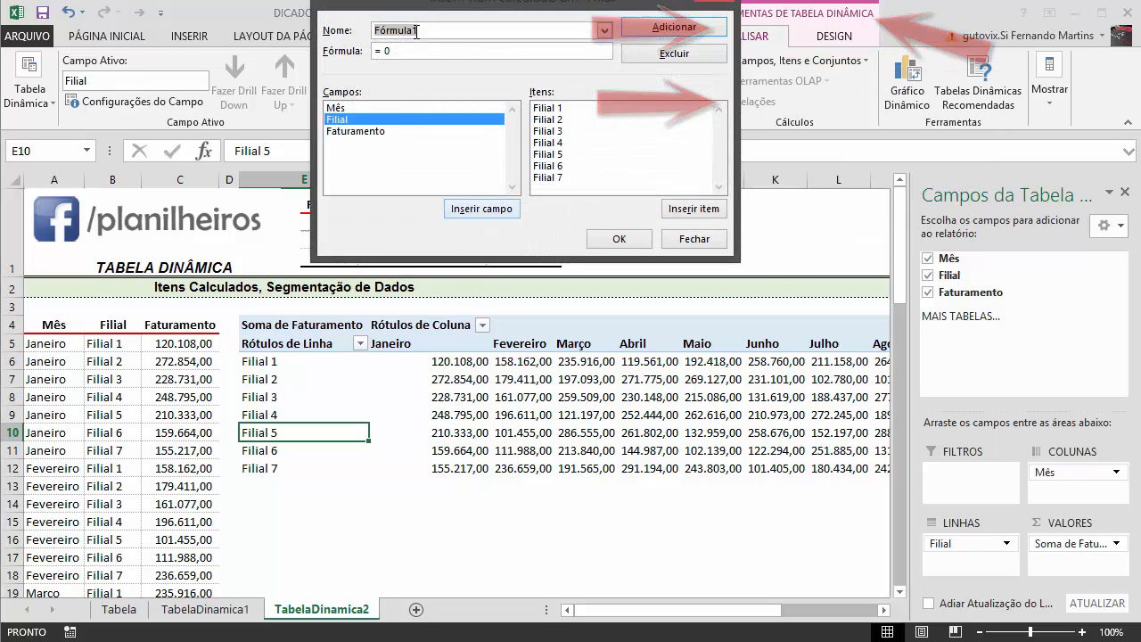
drag(429, 4, 510, 288)
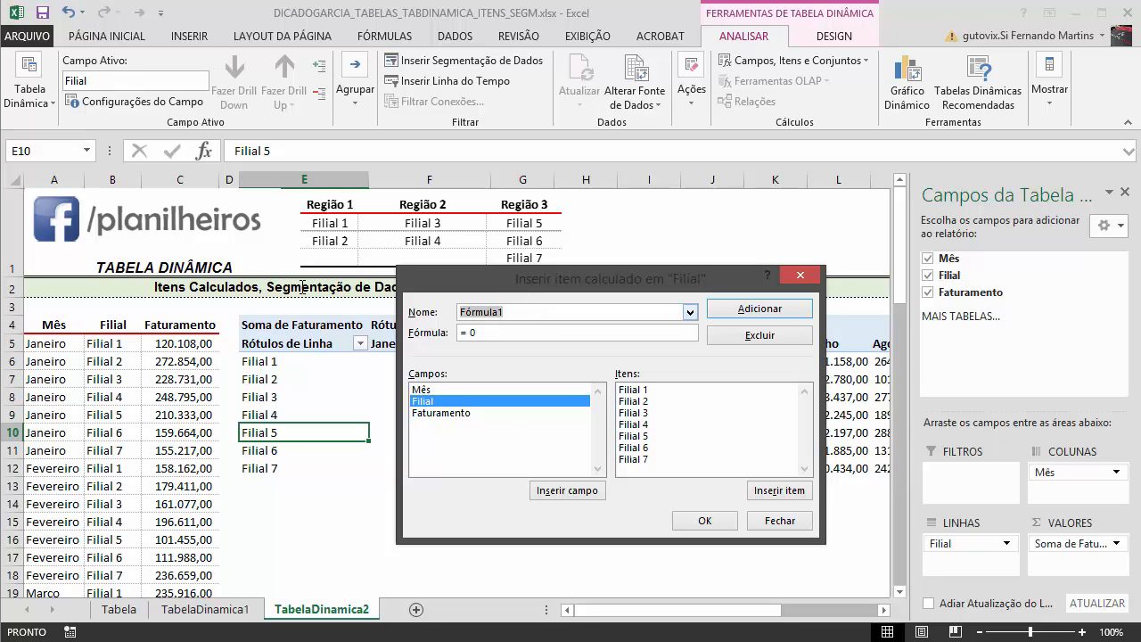
text(Região 1)
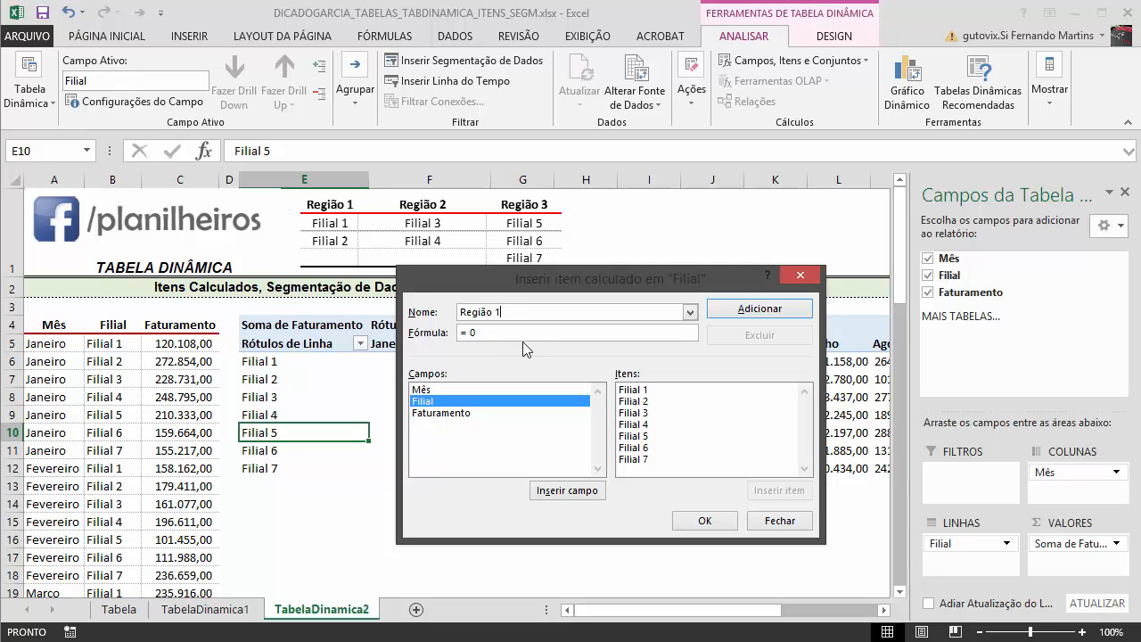
key(Tab)
key(BackSpace)
Define Região 1 as the sum of the items Filial 1 and Filial 2 and add it to the PivotTable
click(646, 392)
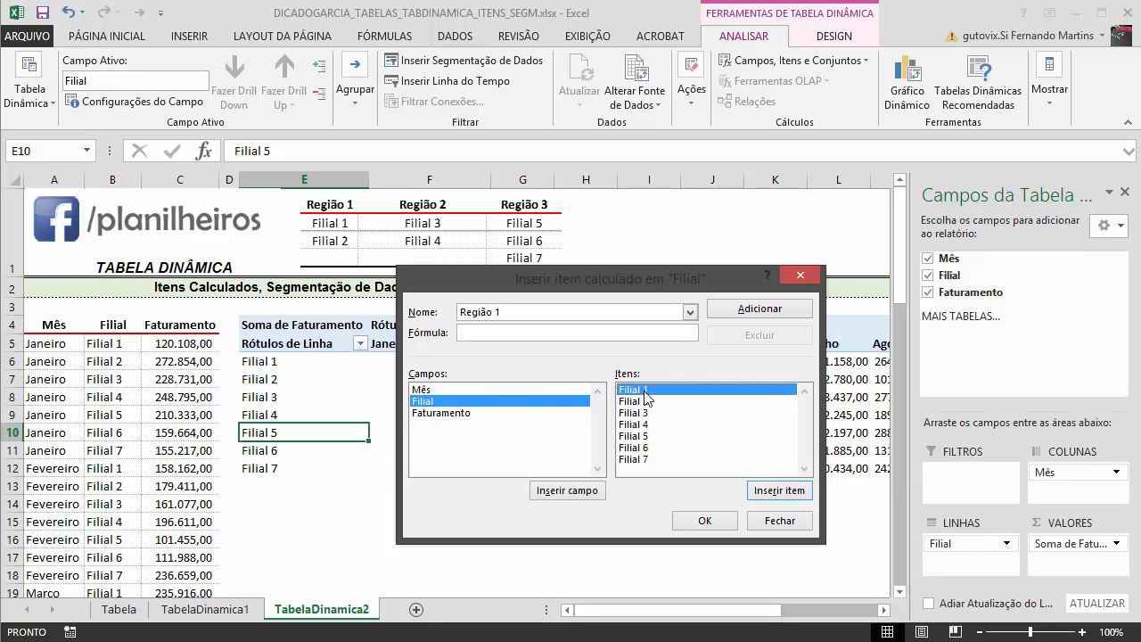
click(775, 492)
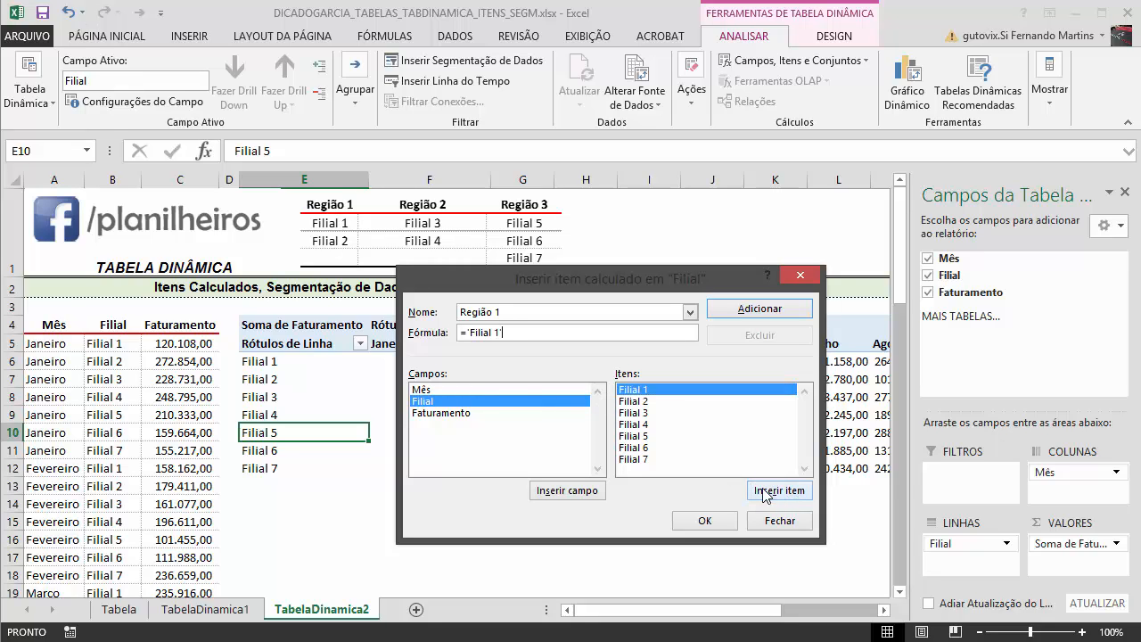
text(+)
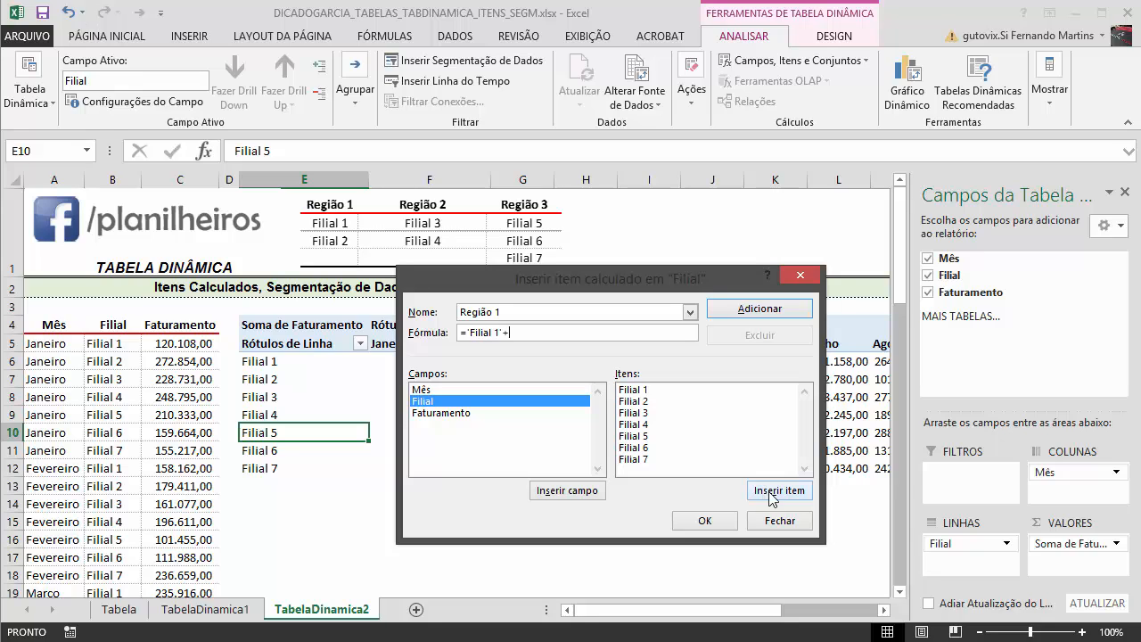
click(656, 401)
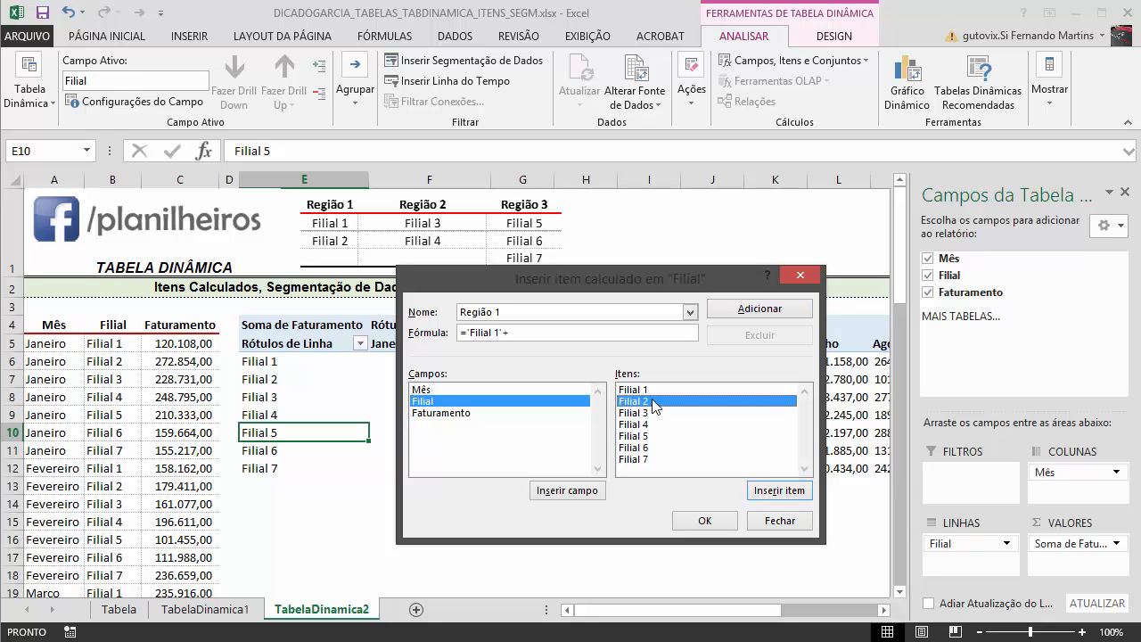
click(781, 491)
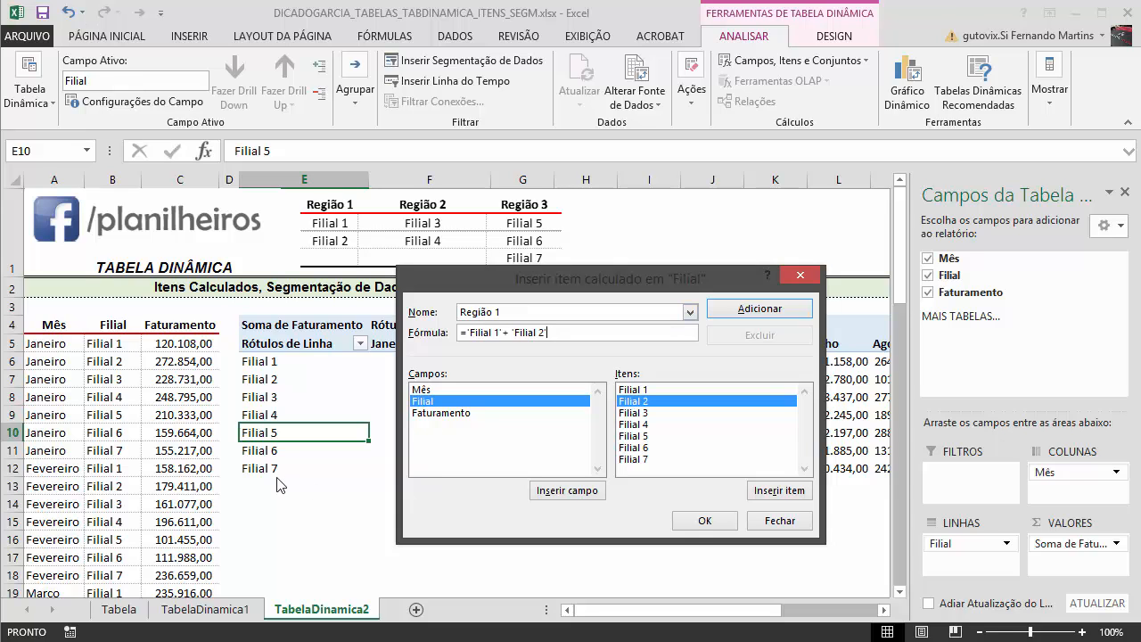
click(703, 520)
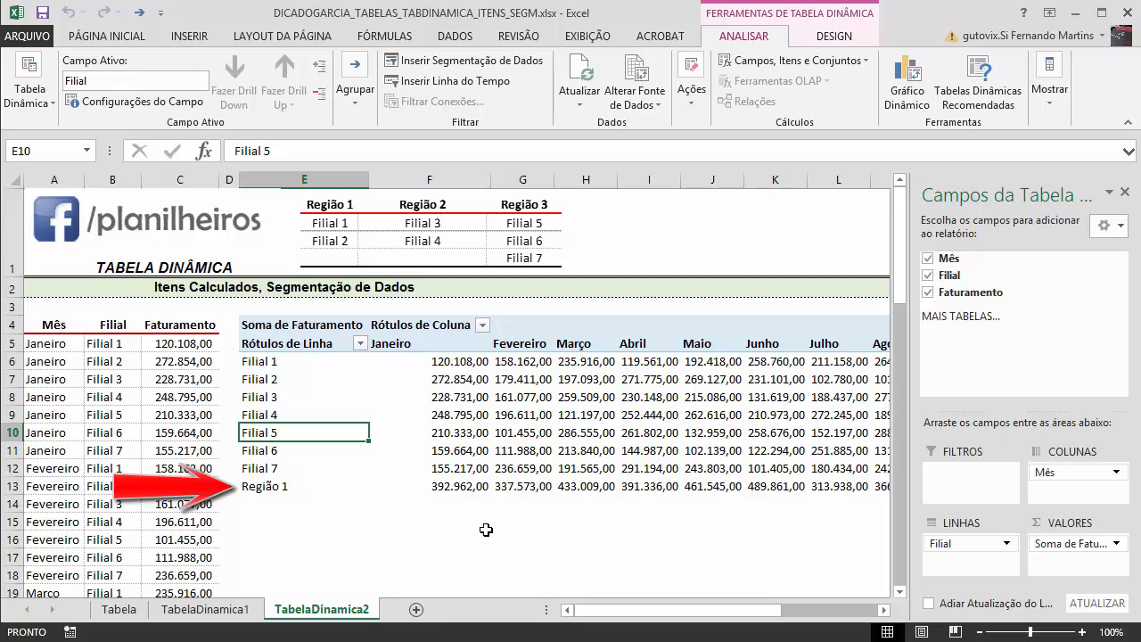
Start another calculated item in the Filial field, name it Região 2 and clear its default formula
right_click(288, 433)
click(278, 435)
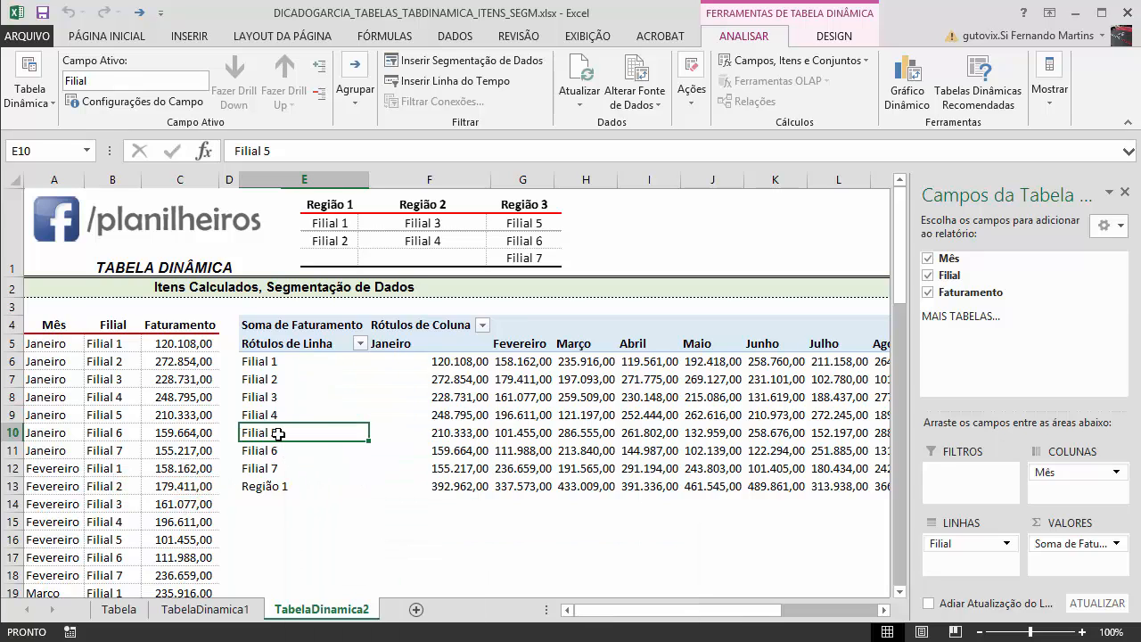
click(766, 60)
click(757, 101)
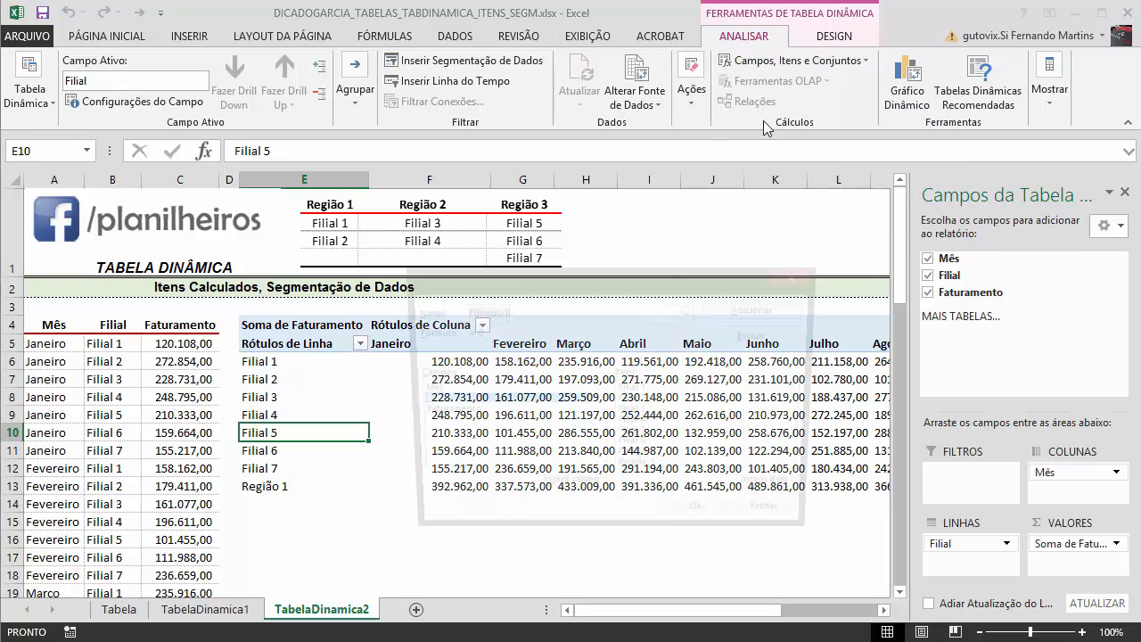
text(Região 2)
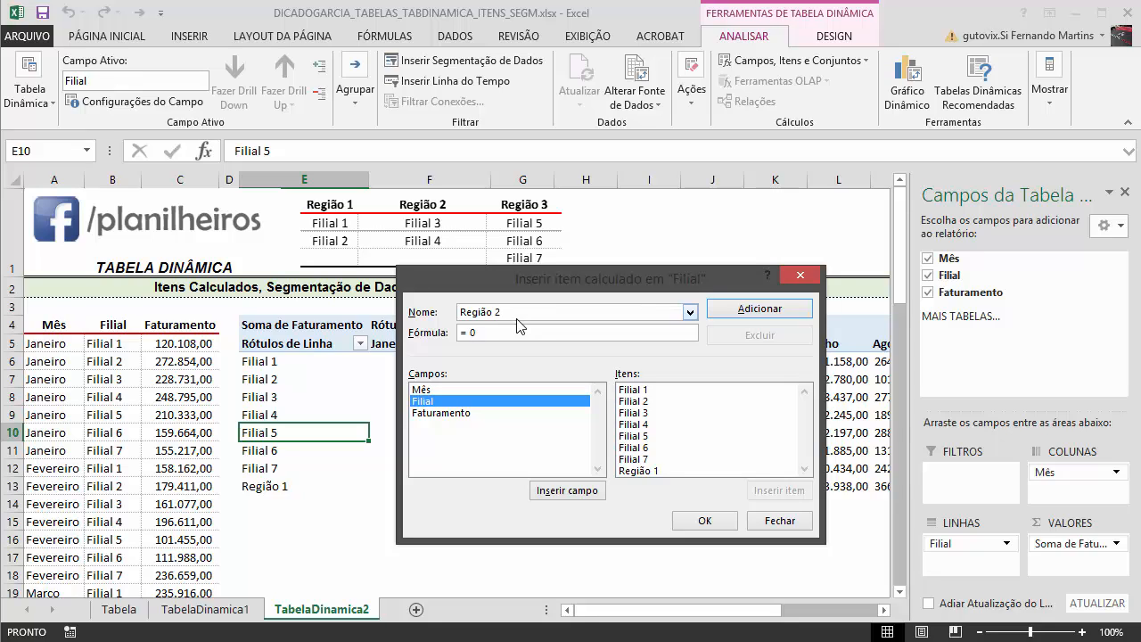
key(Delete)
Define Região 2 as the sum of the items Filial 3 and Filial 4 and add it to the PivotTable
click(648, 414)
click(781, 492)
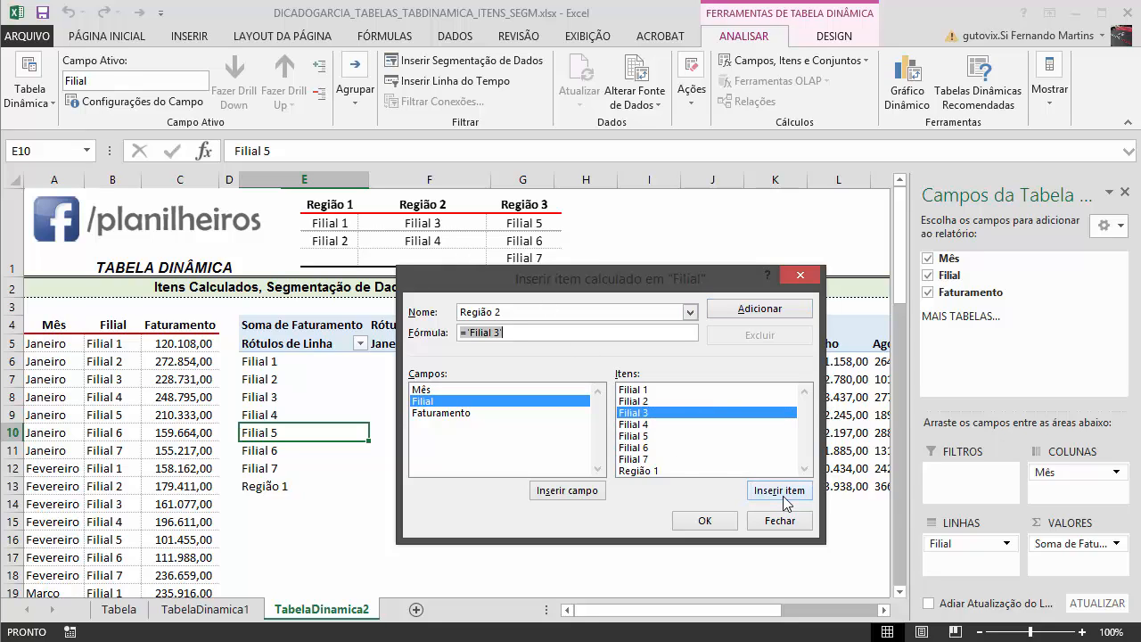
text(+)
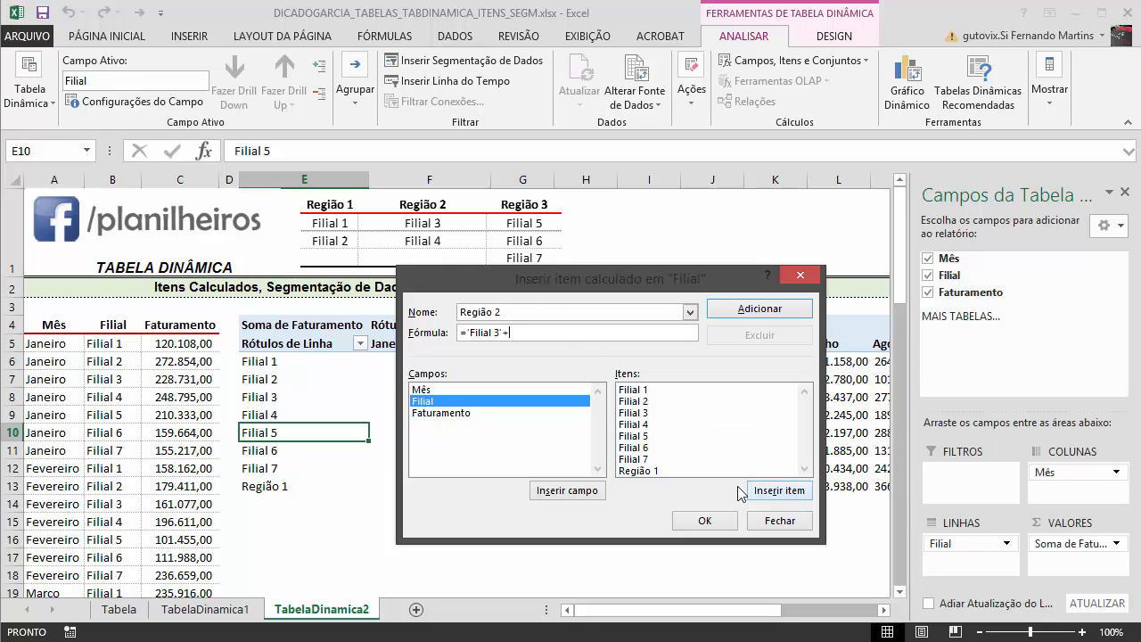
click(631, 424)
click(779, 491)
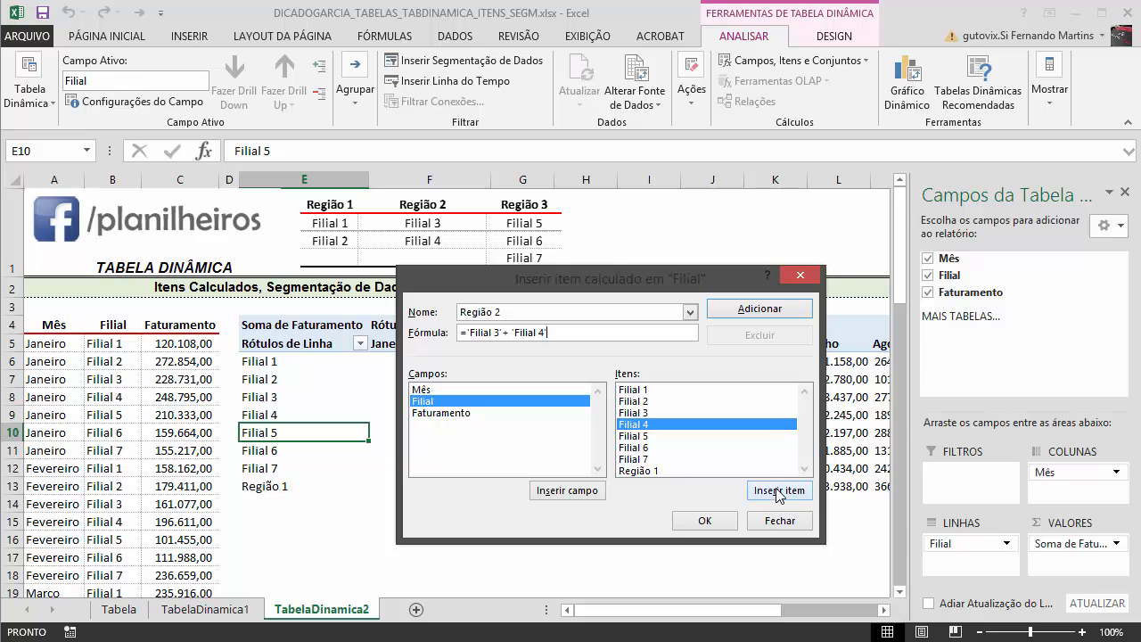
click(702, 526)
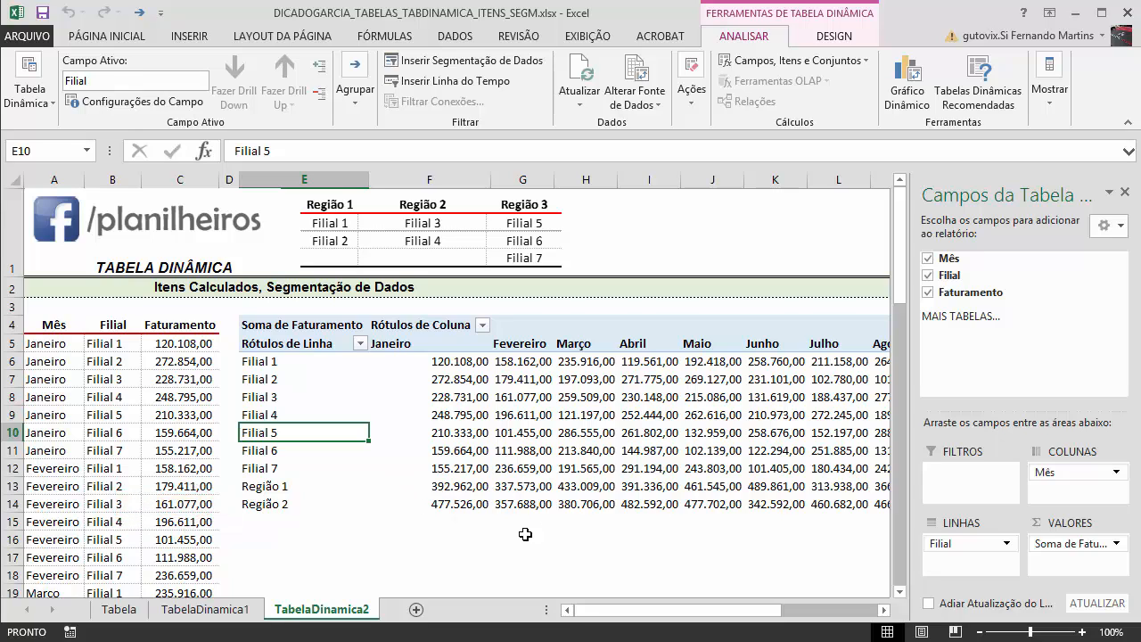
Start a third calculated item in the Filial field from the Filial 5 label, name it Região 3 and clear its default formula
right_click(287, 431)
key(Escape)
click(771, 60)
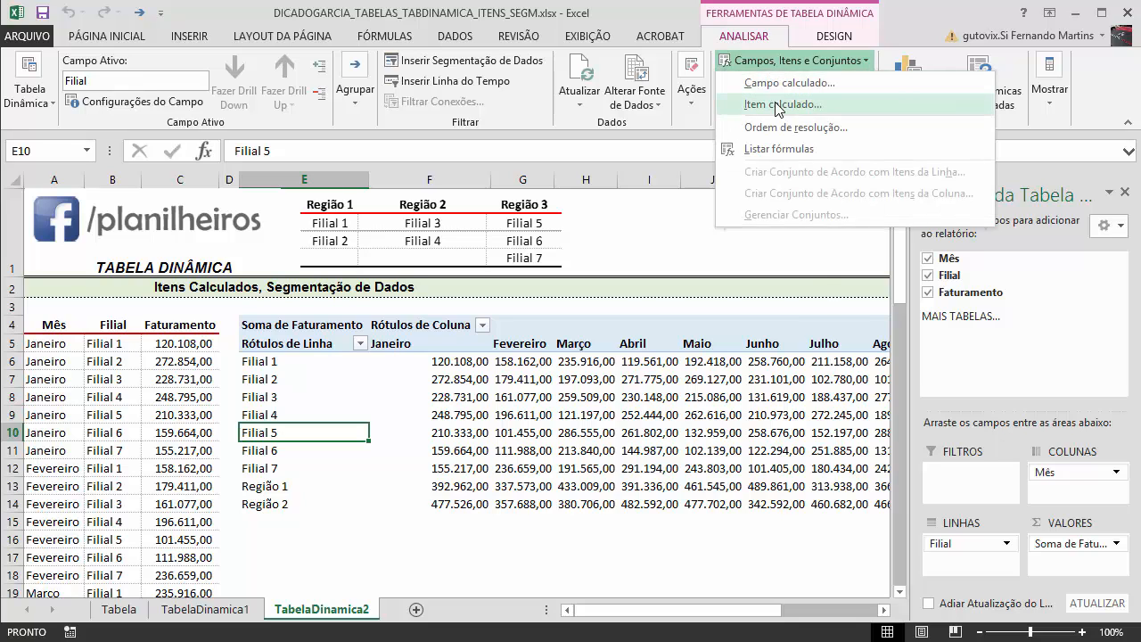
click(768, 101)
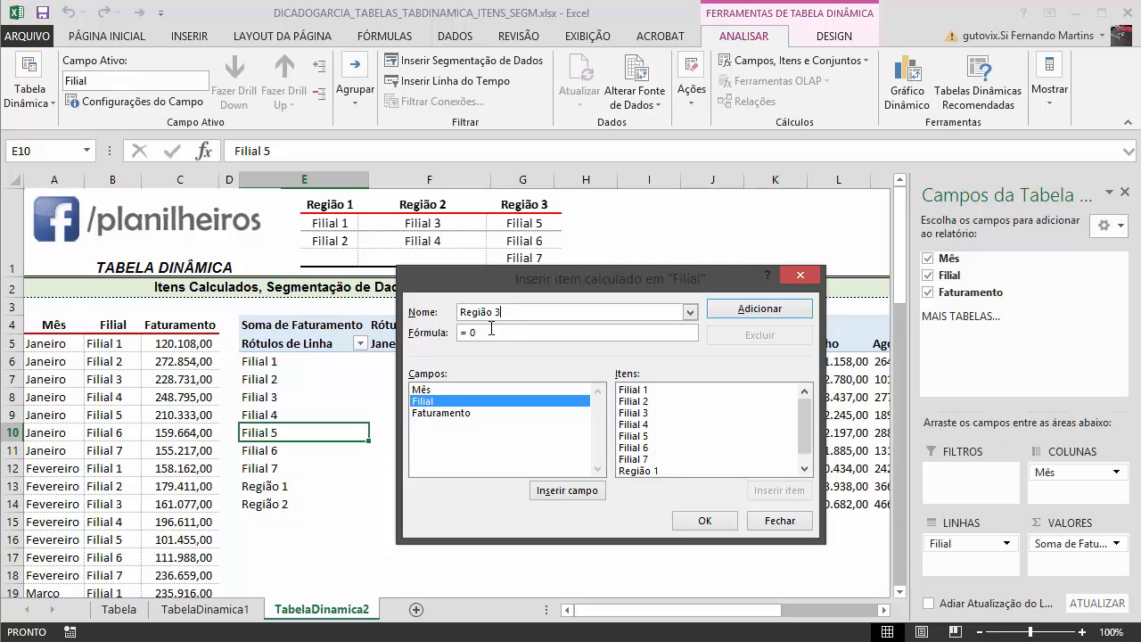
double_click(491, 332)
key(Delete)
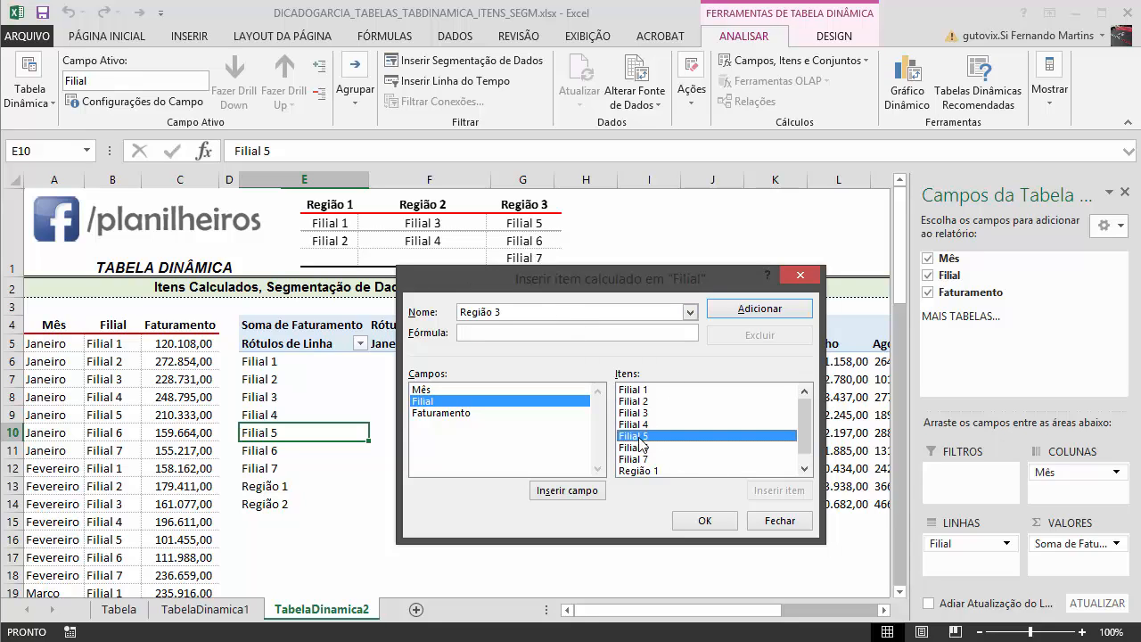
Define Região 3 as the sum of the items Filial 5, Filial 6 and Filial 7 and add it to the PivotTable
click(645, 437)
click(773, 491)
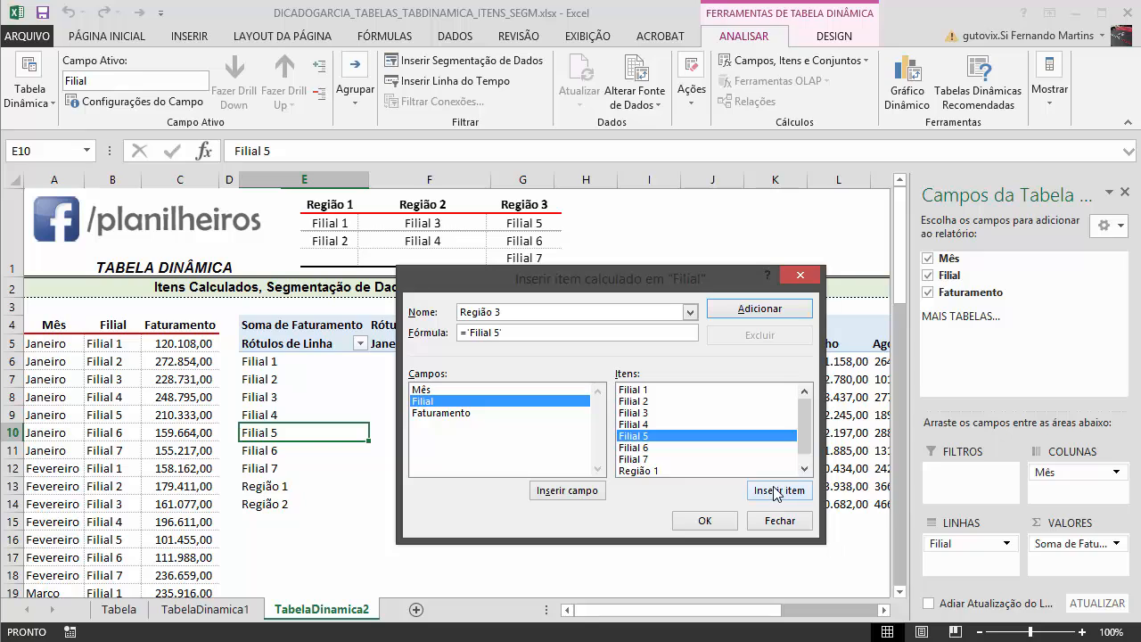
text(+)
click(641, 447)
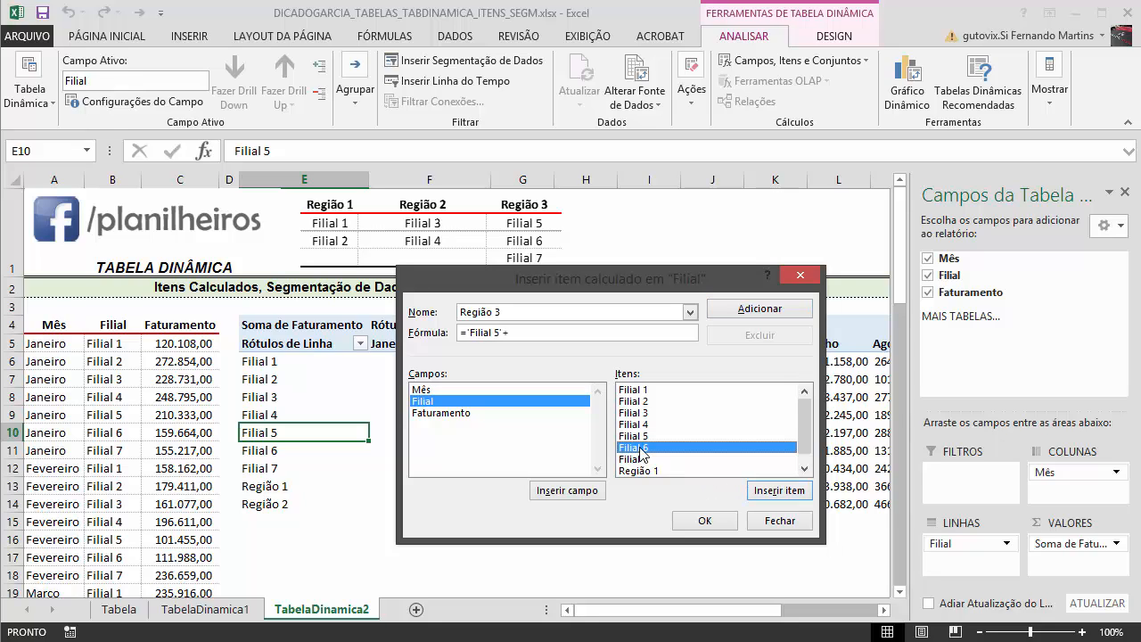
click(773, 490)
text(+)
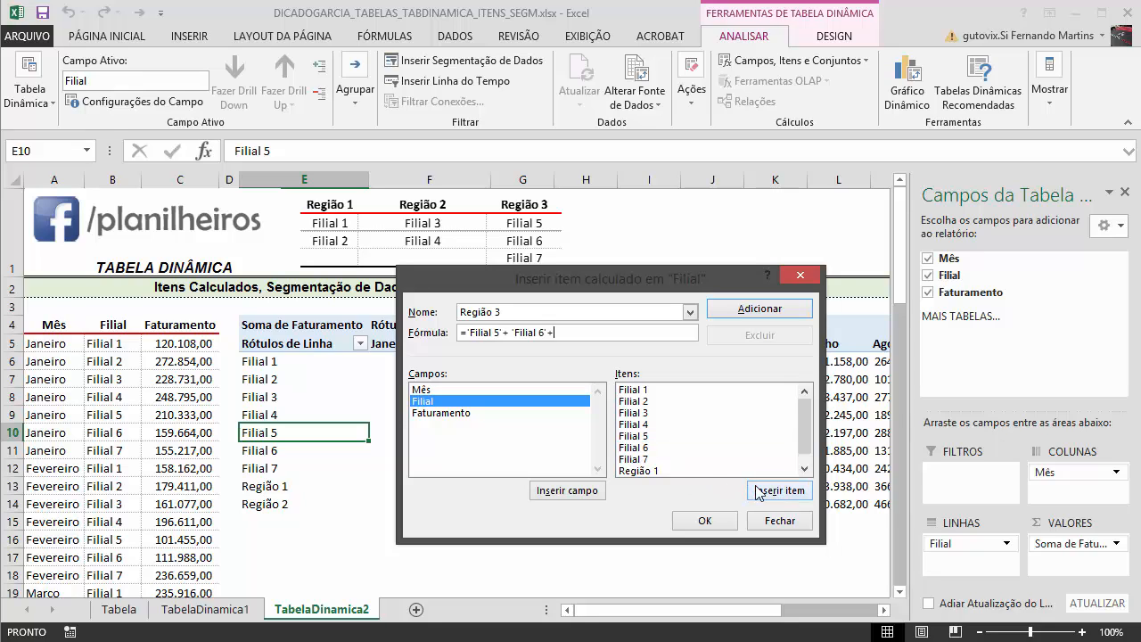
click(635, 460)
click(772, 491)
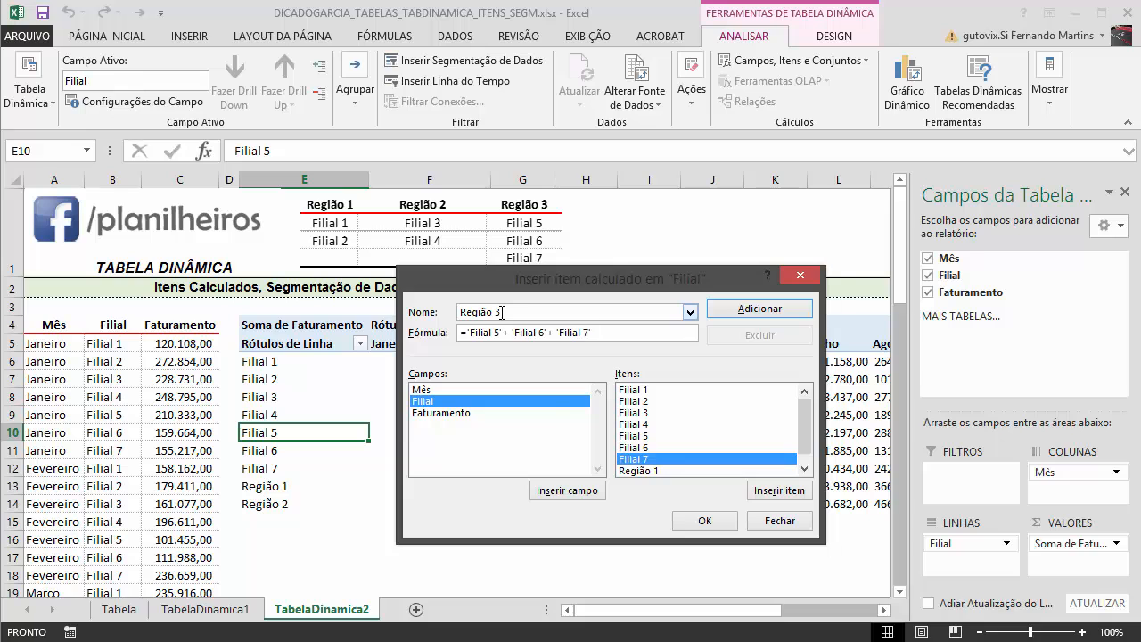
click(708, 521)
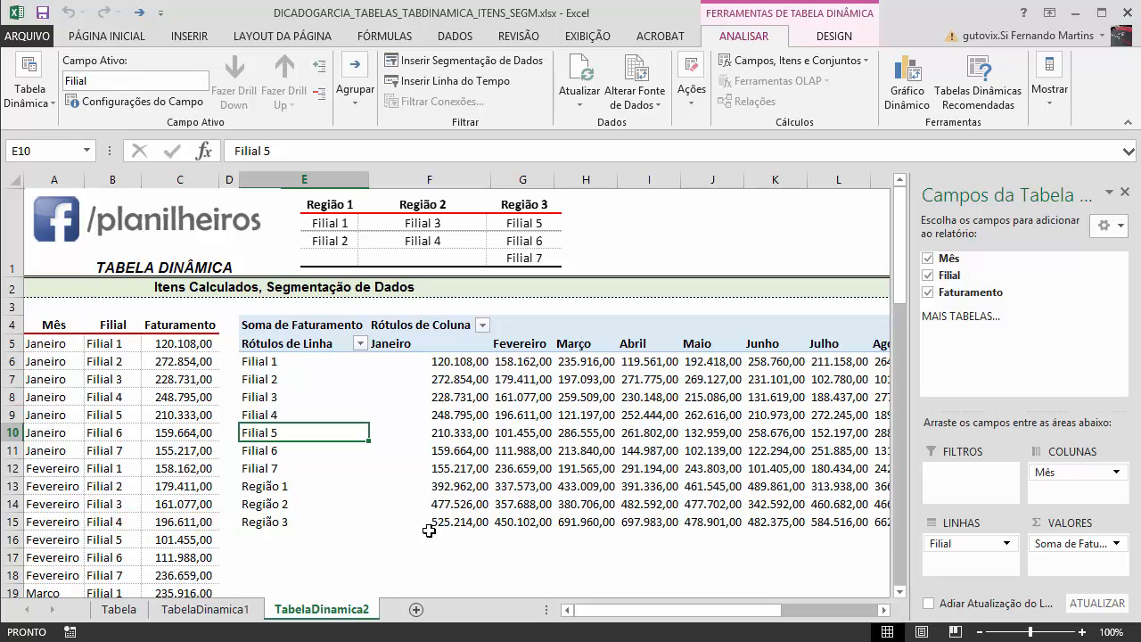
click(364, 542)
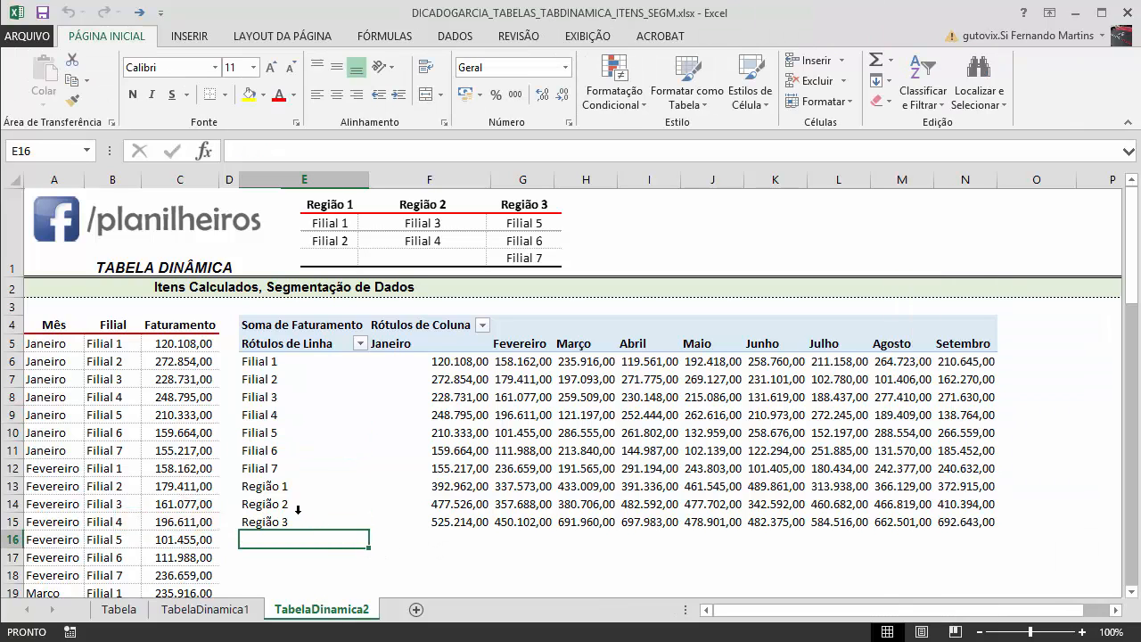
click(273, 488)
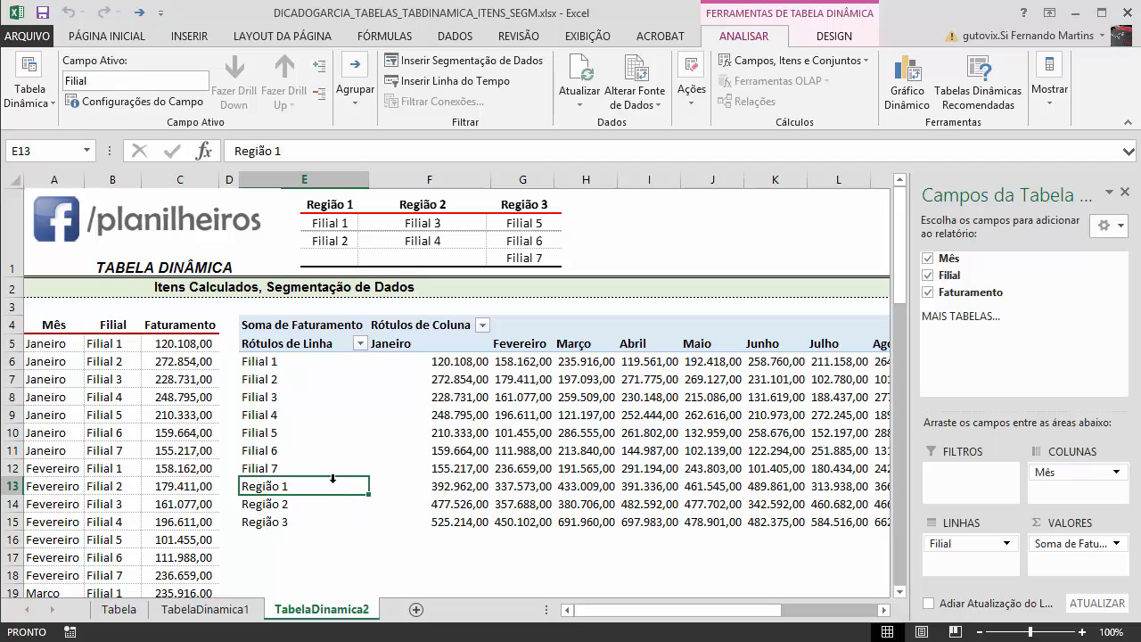
drag(366, 491, 869, 492)
click(711, 538)
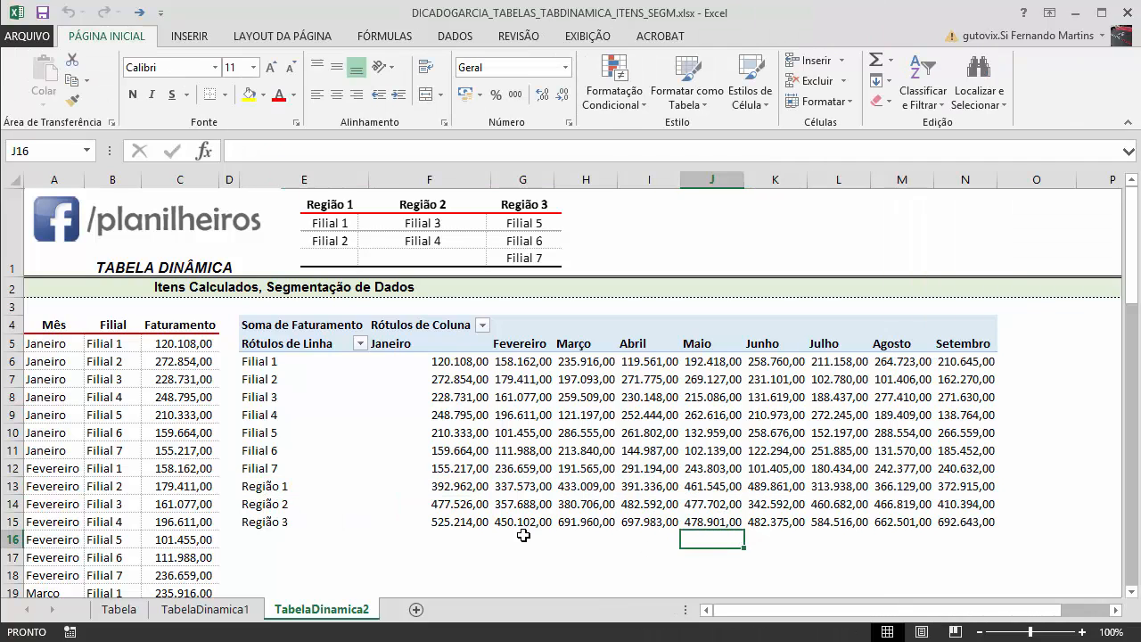
Move the Região 1 row directly below Filial 2 and the Região 2 row directly below Filial 4 in the PivotTable
click(285, 490)
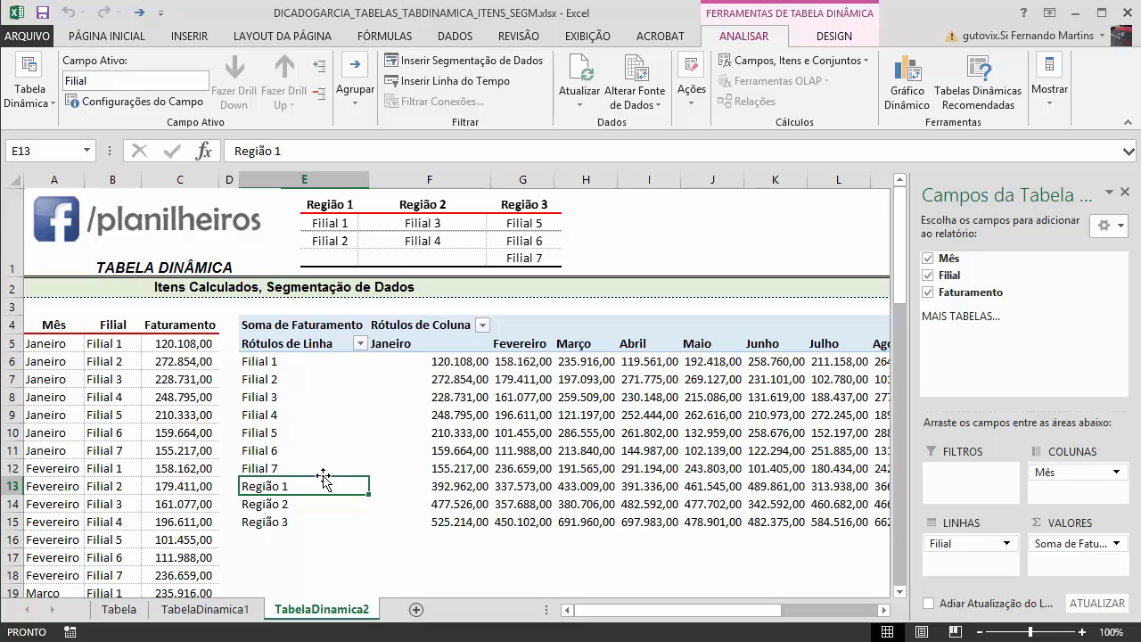
drag(323, 478, 345, 393)
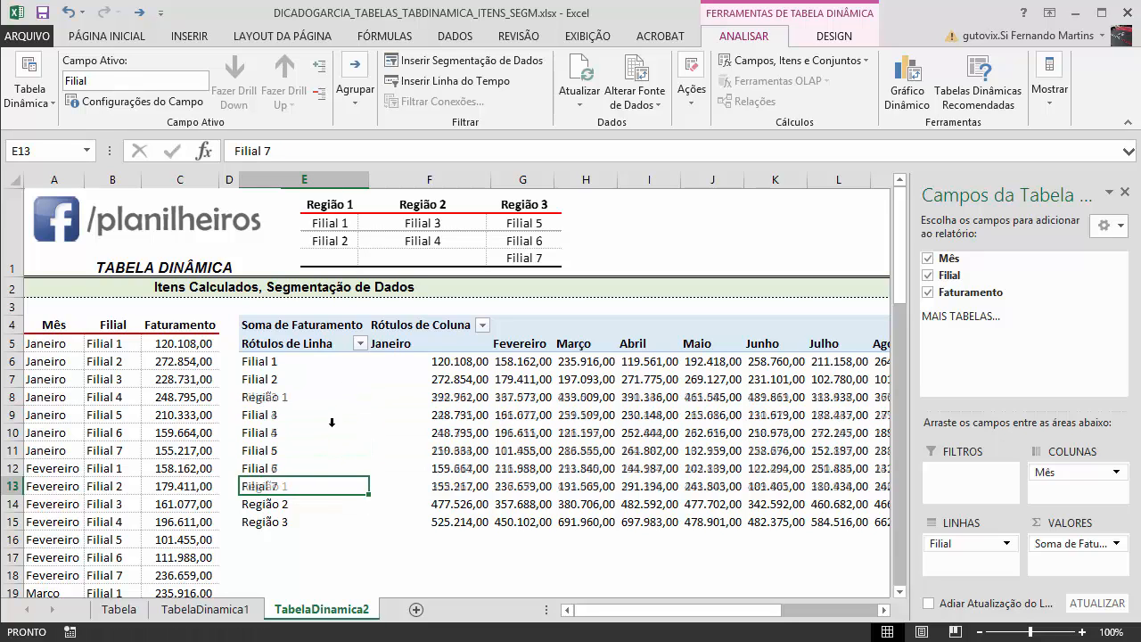
click(287, 504)
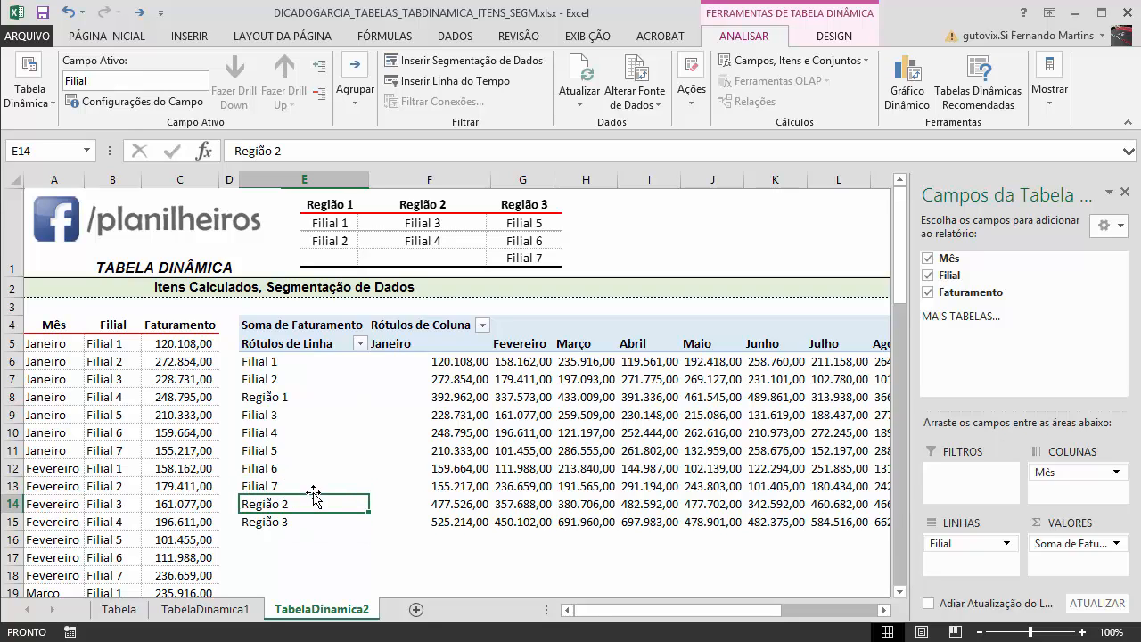
drag(313, 497, 323, 440)
click(380, 569)
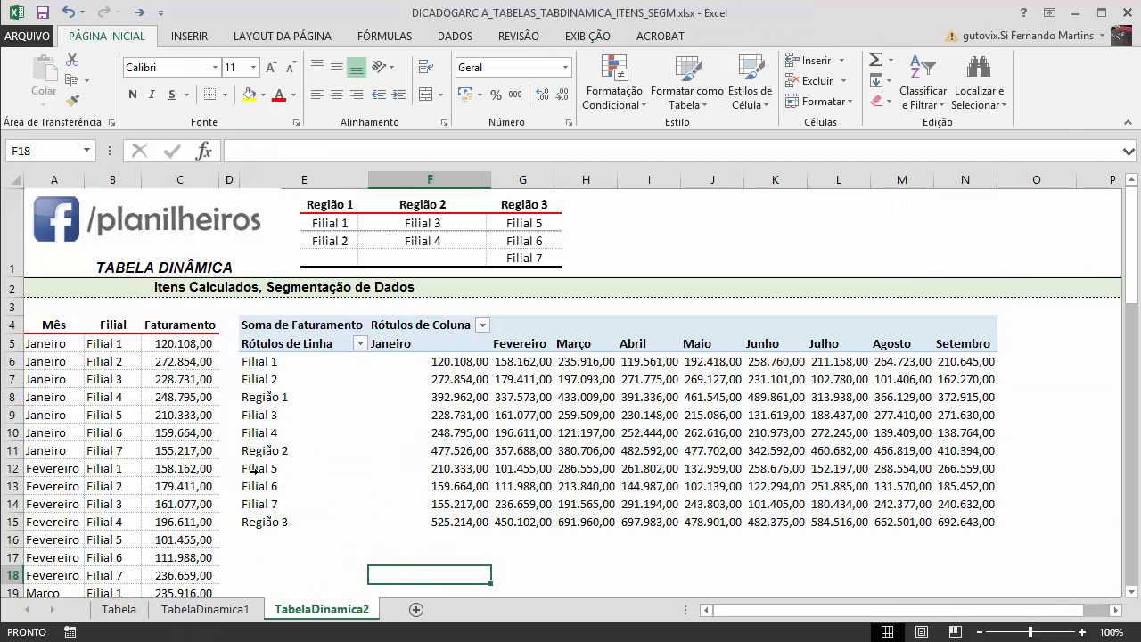
Fill the Região 1, Região 2 and Região 3 rows of the PivotTable with a medium blue theme colour
click(266, 396)
click(103, 37)
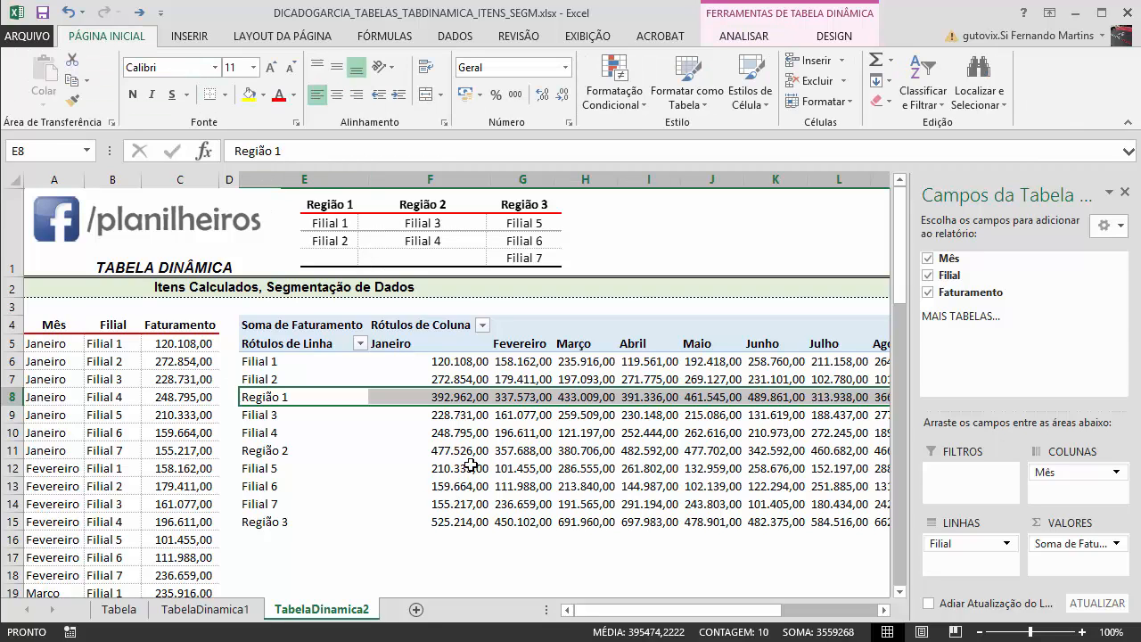
click(262, 95)
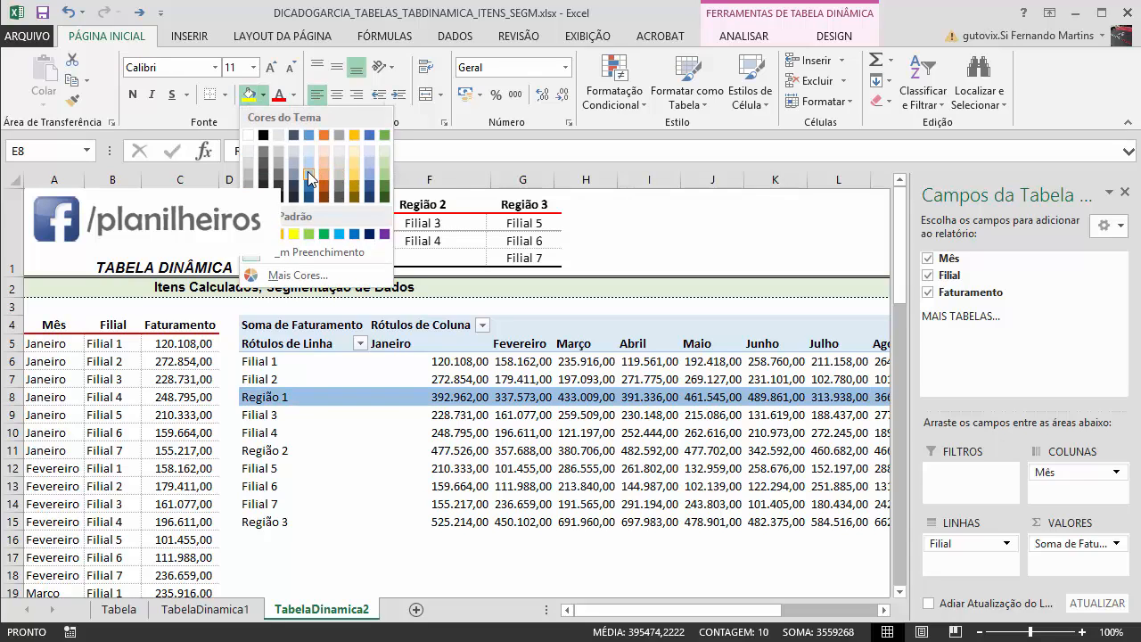
click(307, 177)
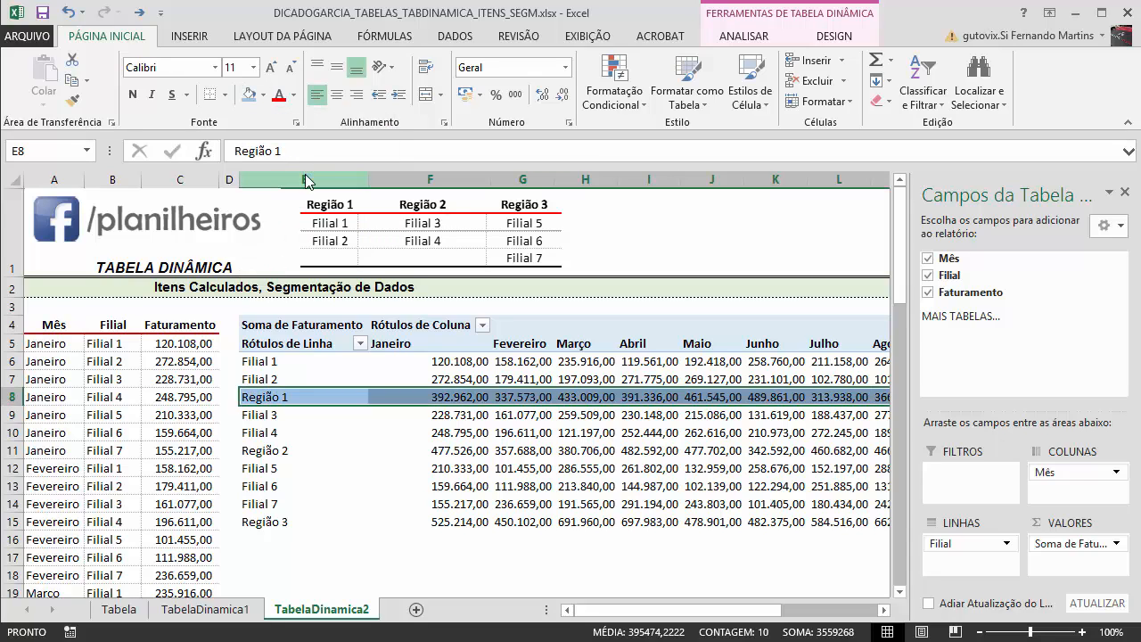
click(256, 452)
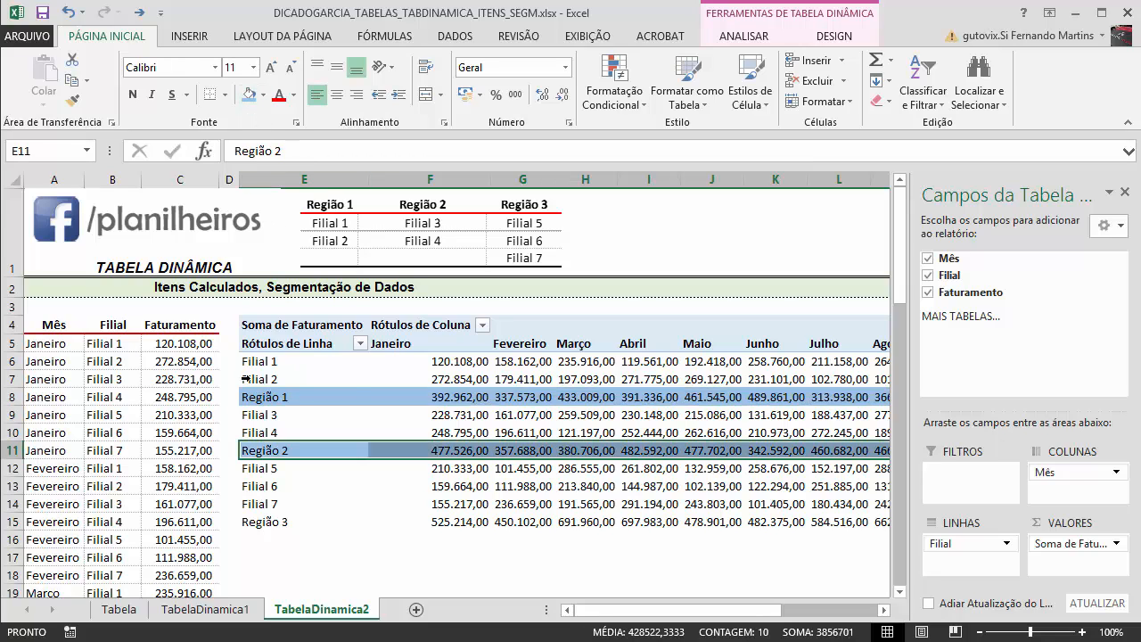
click(261, 518)
click(253, 95)
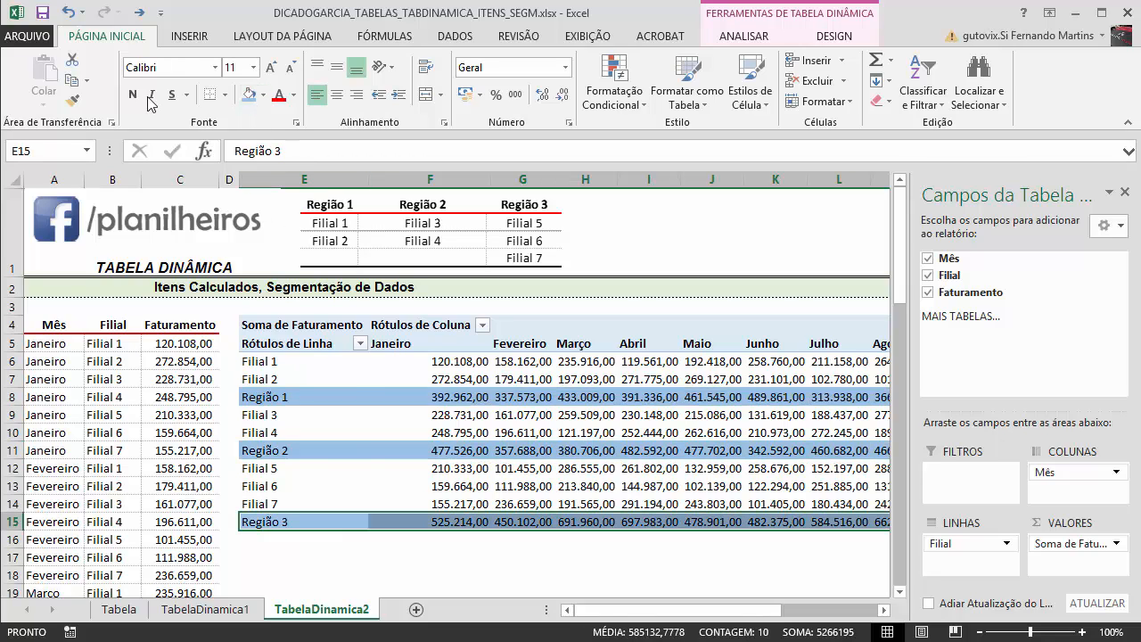
Make the Região rows of the PivotTable bold and narrow column F slightly
click(253, 451)
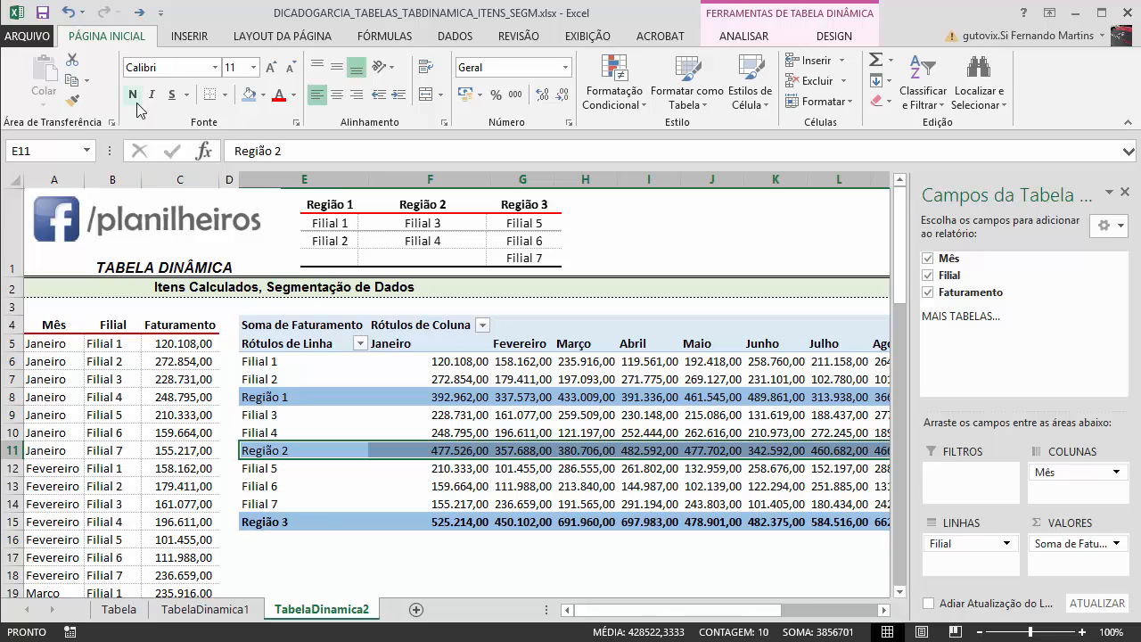
click(252, 397)
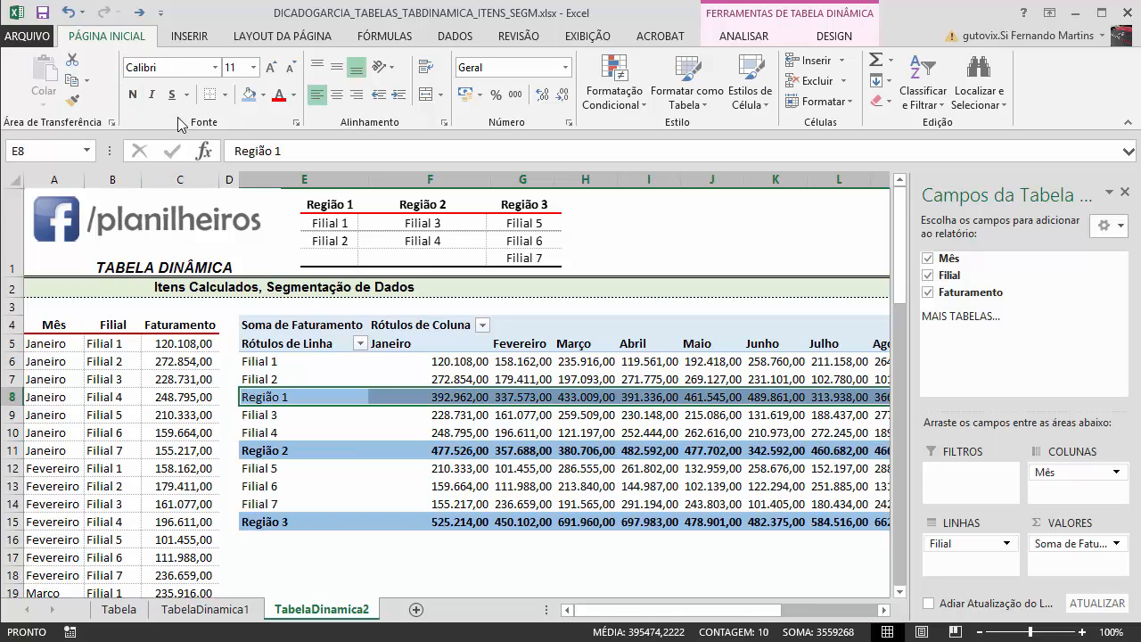
click(441, 590)
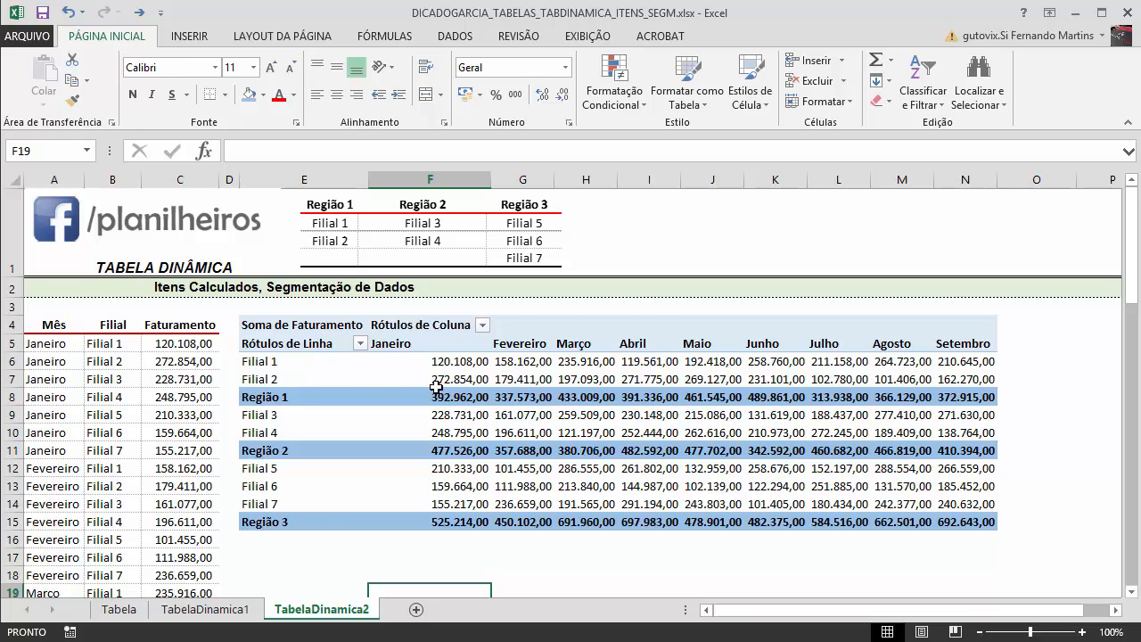
mouse_move(443, 397)
drag(490, 179, 458, 179)
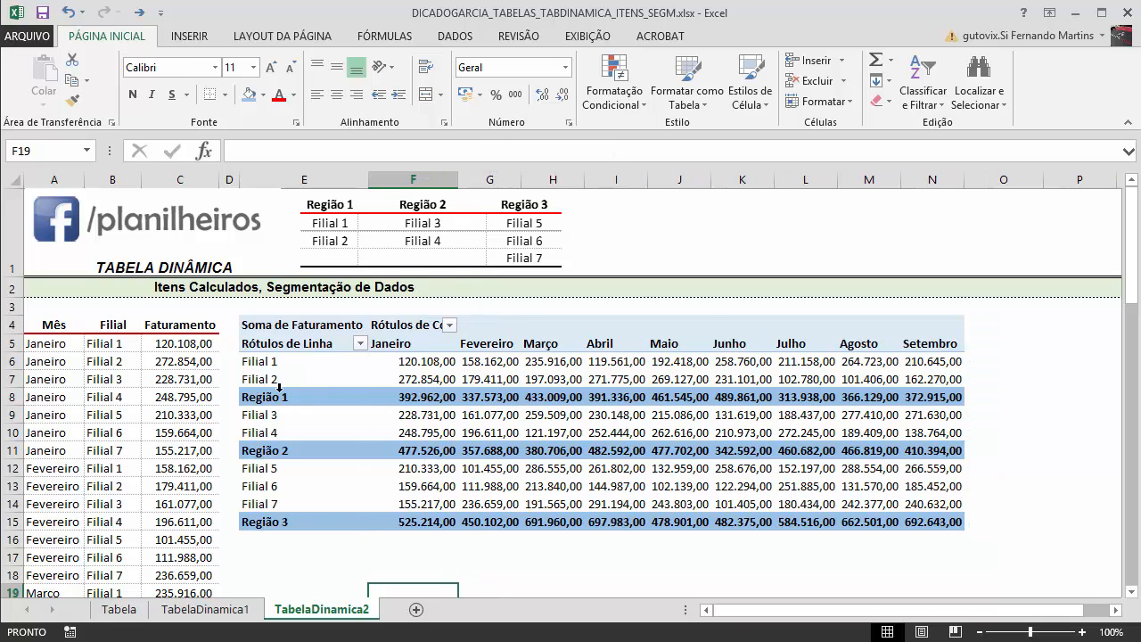
Examine the calculated item formula behind the Região 1 values in the month columns from Janeiro to Julho
click(410, 396)
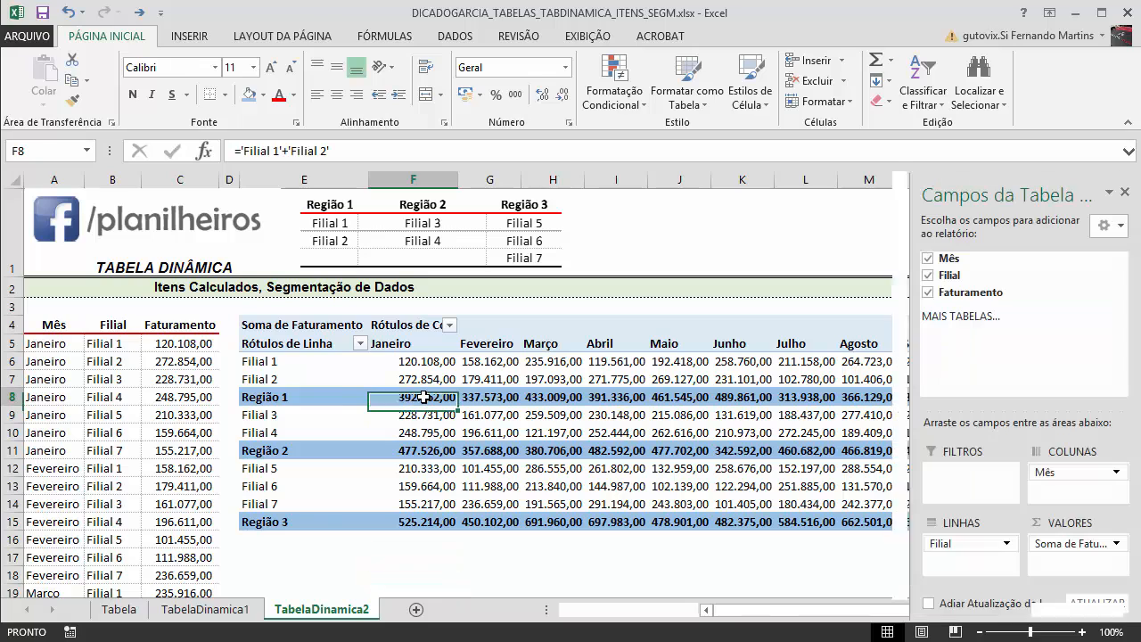
click(502, 398)
click(526, 398)
click(628, 400)
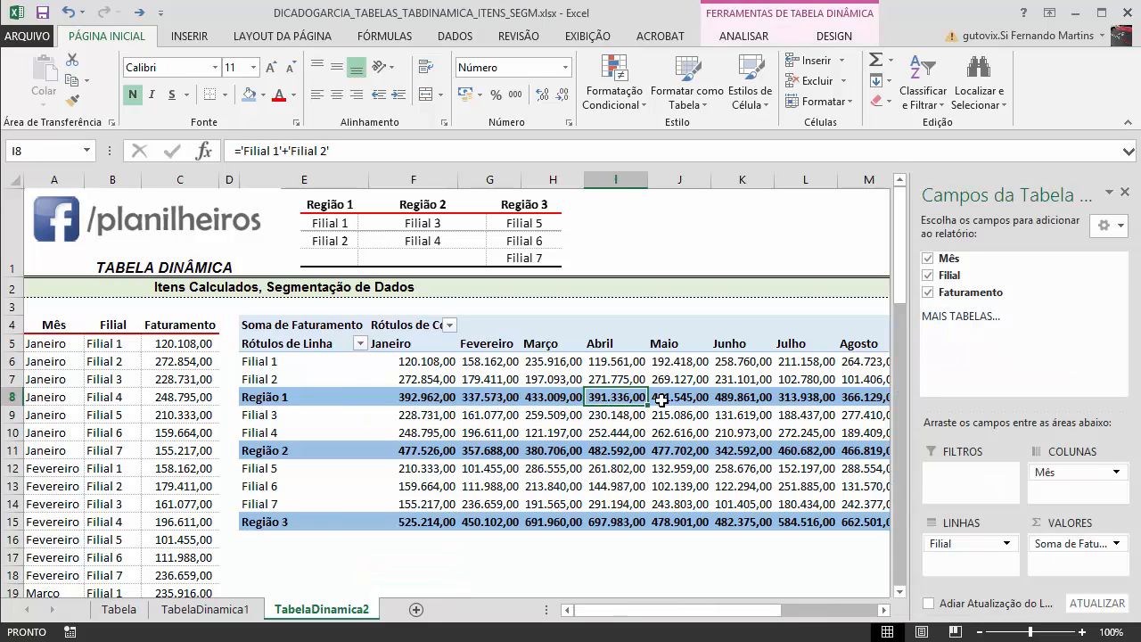
click(688, 398)
click(753, 399)
click(803, 398)
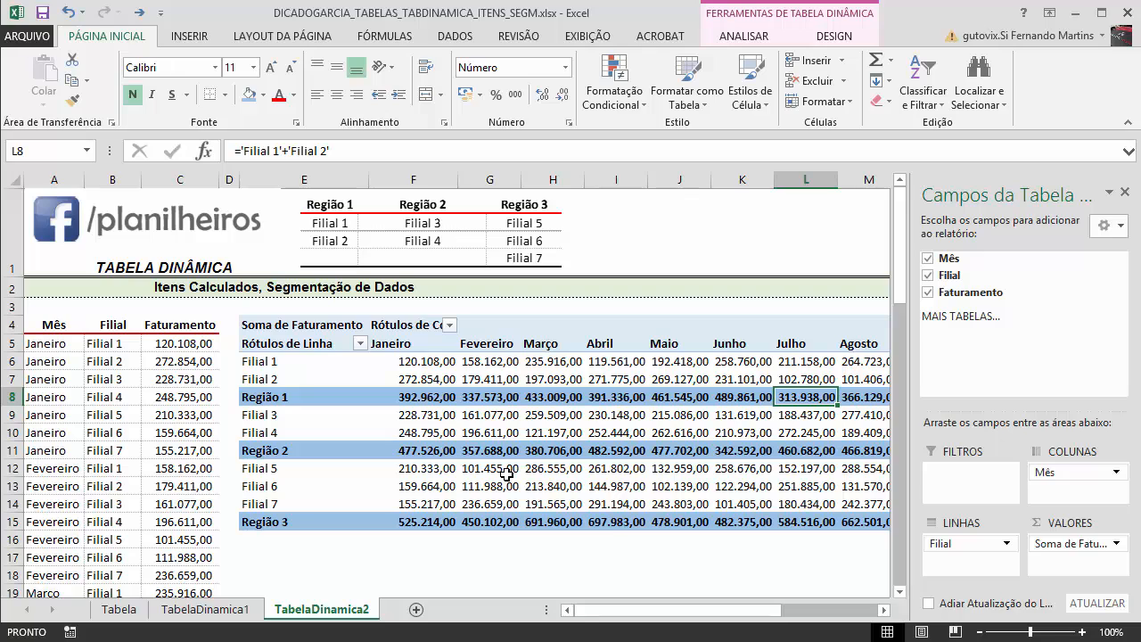
Enter the label Total no Período in cell E16, directly below the Região 3 row
click(294, 539)
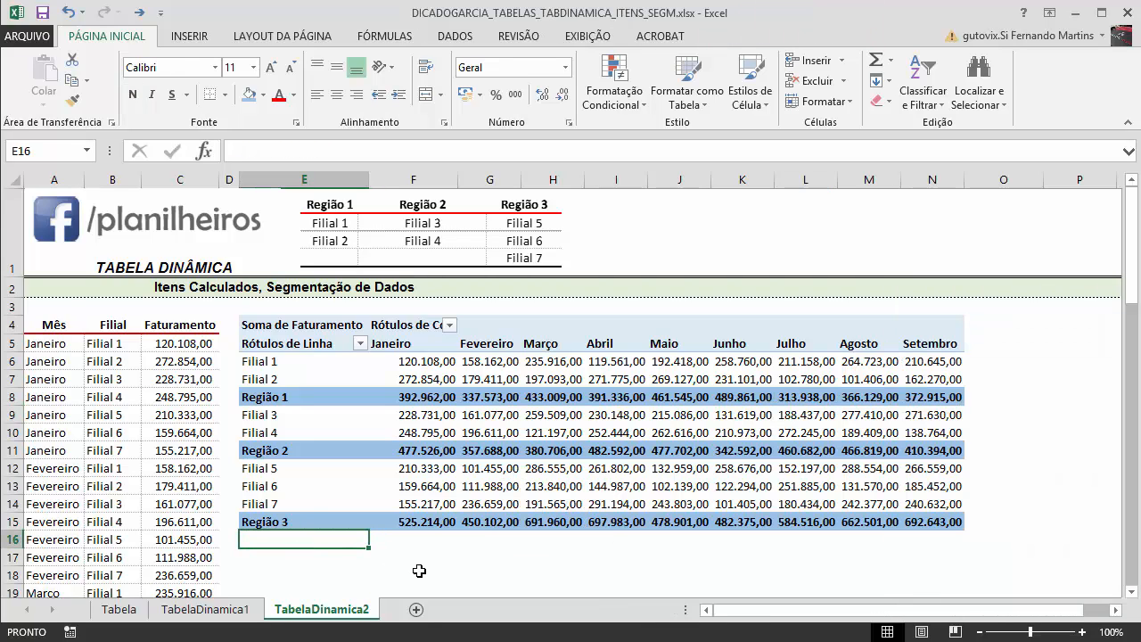
text(T)
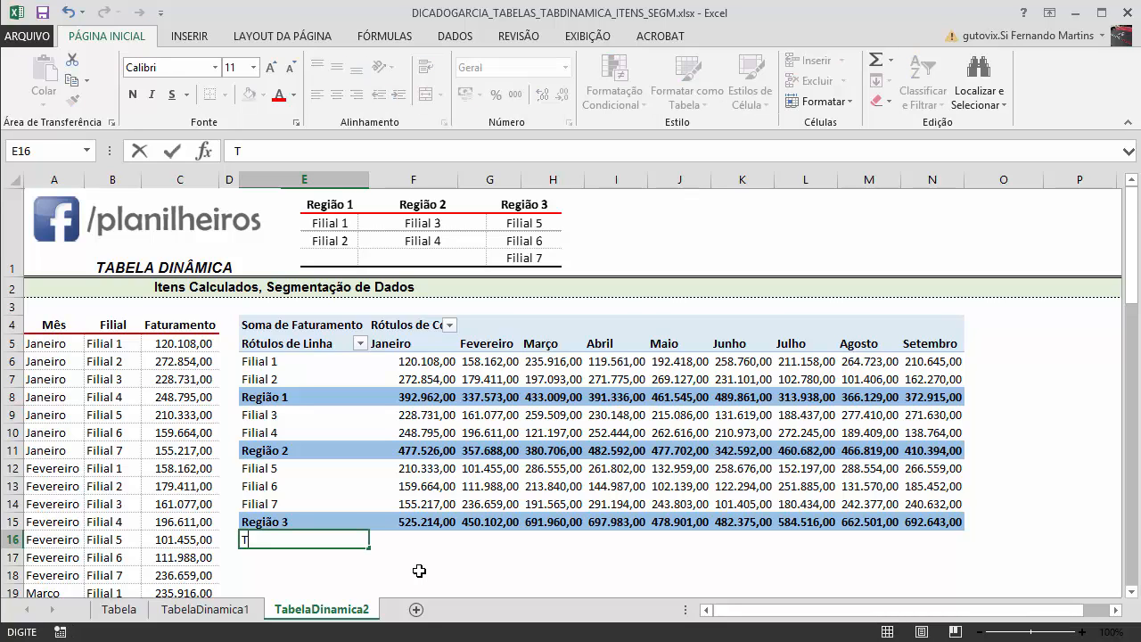
text(otal no Período)
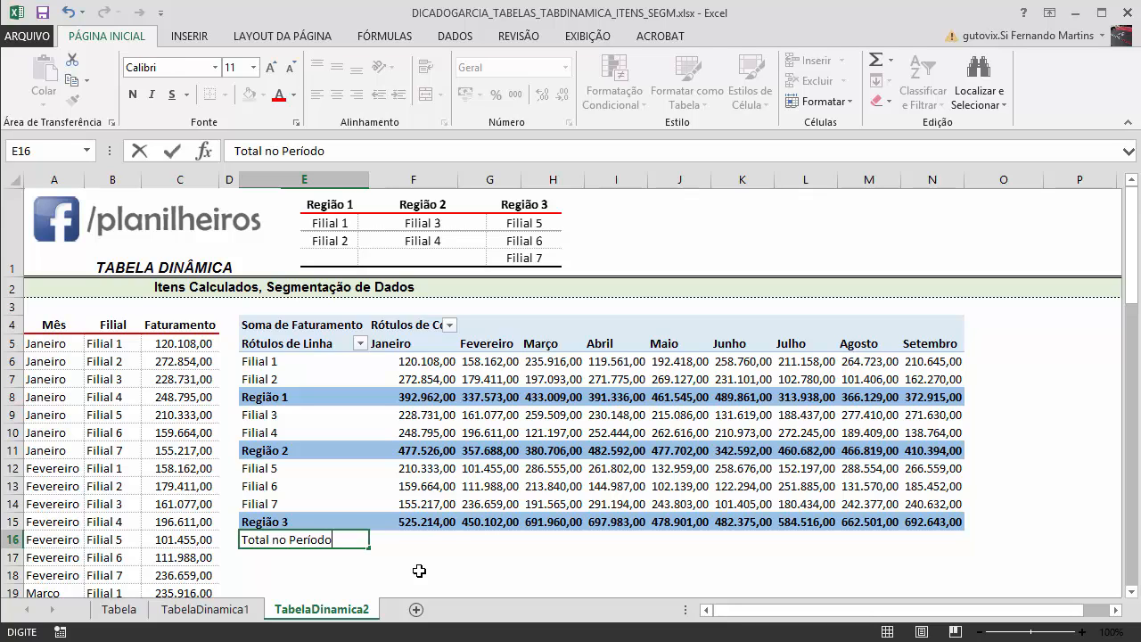
key(Tab)
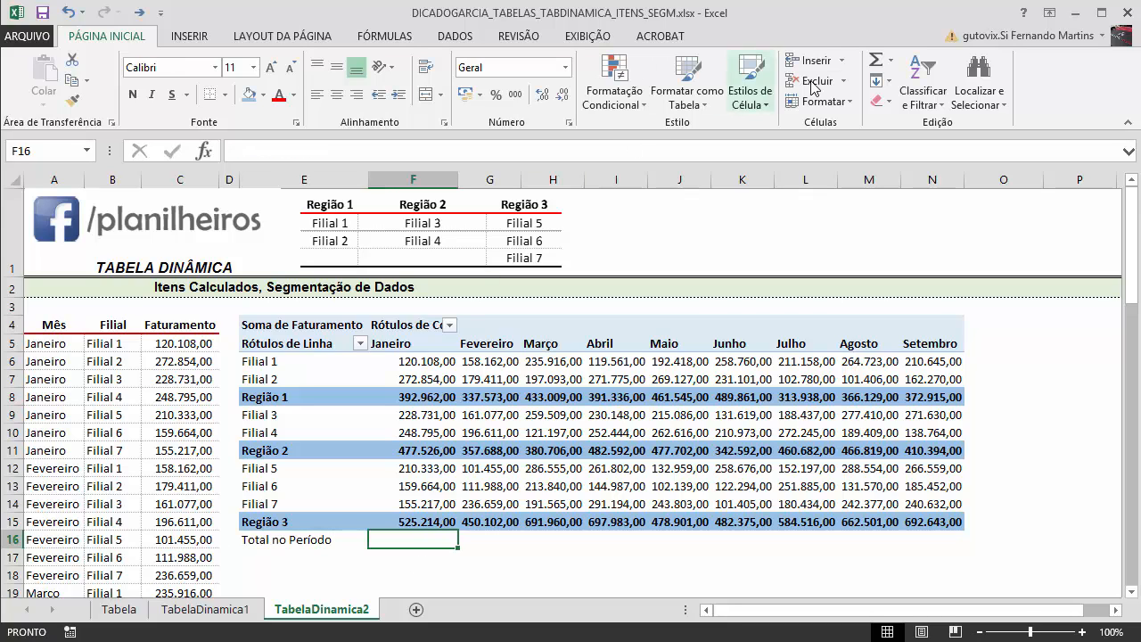
Try a SOMA total of F6:F15 in cell F16 below the Janeiro column, and clear it again
click(877, 59)
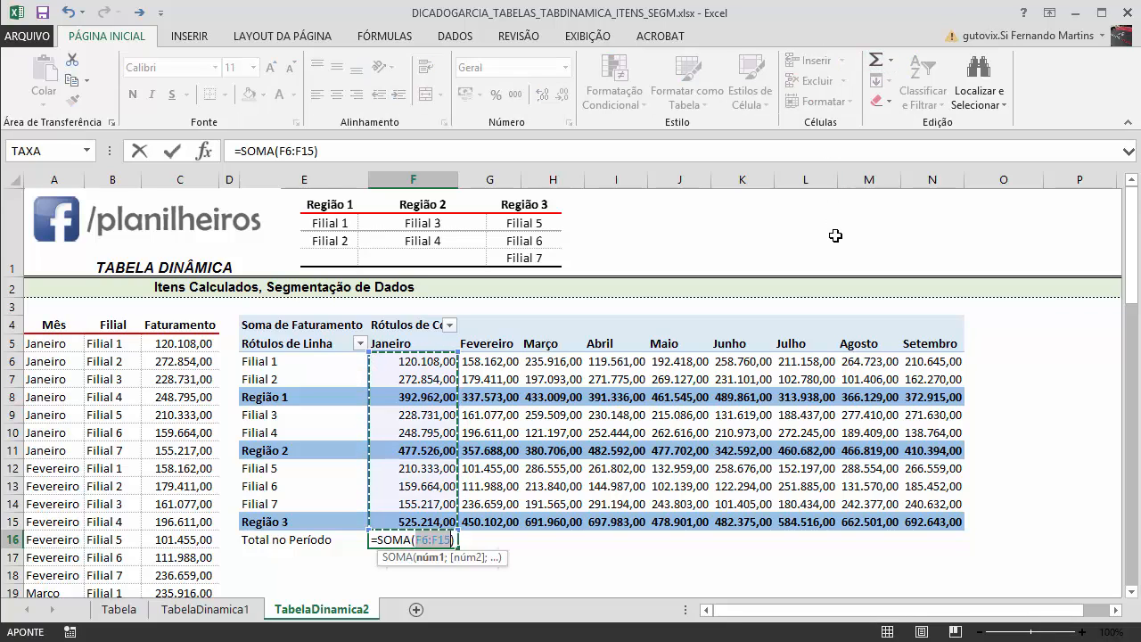
key(Return)
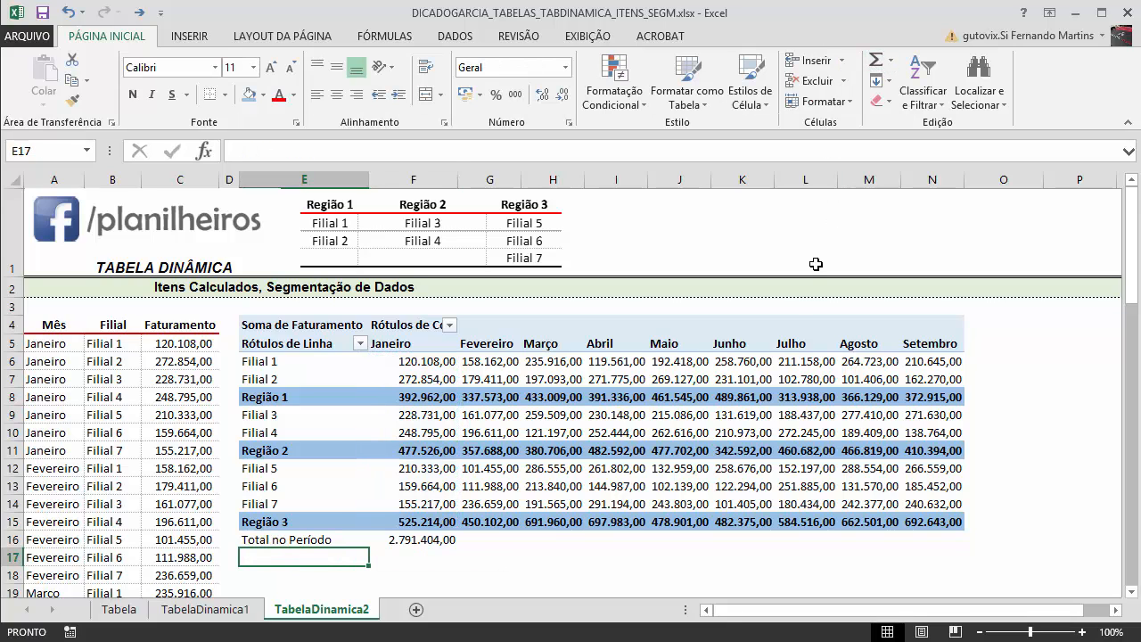
click(420, 540)
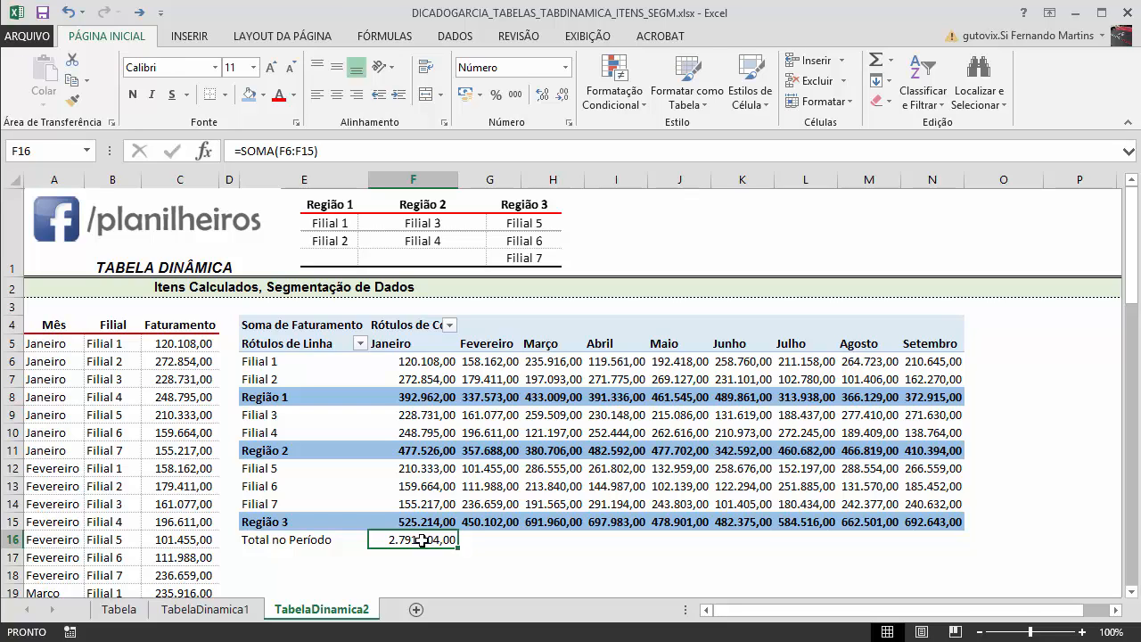
key(Delete)
Check the Região subtotals for Janeiro and delete the Total no Período label from cell E16
click(282, 539)
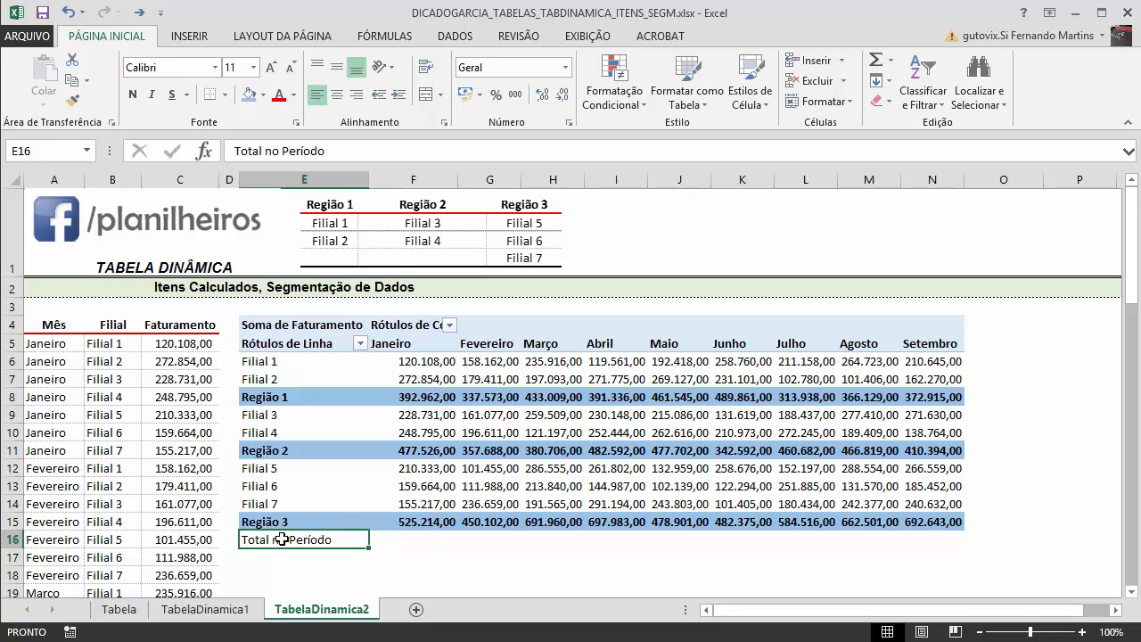
click(412, 398)
click(428, 450)
click(424, 522)
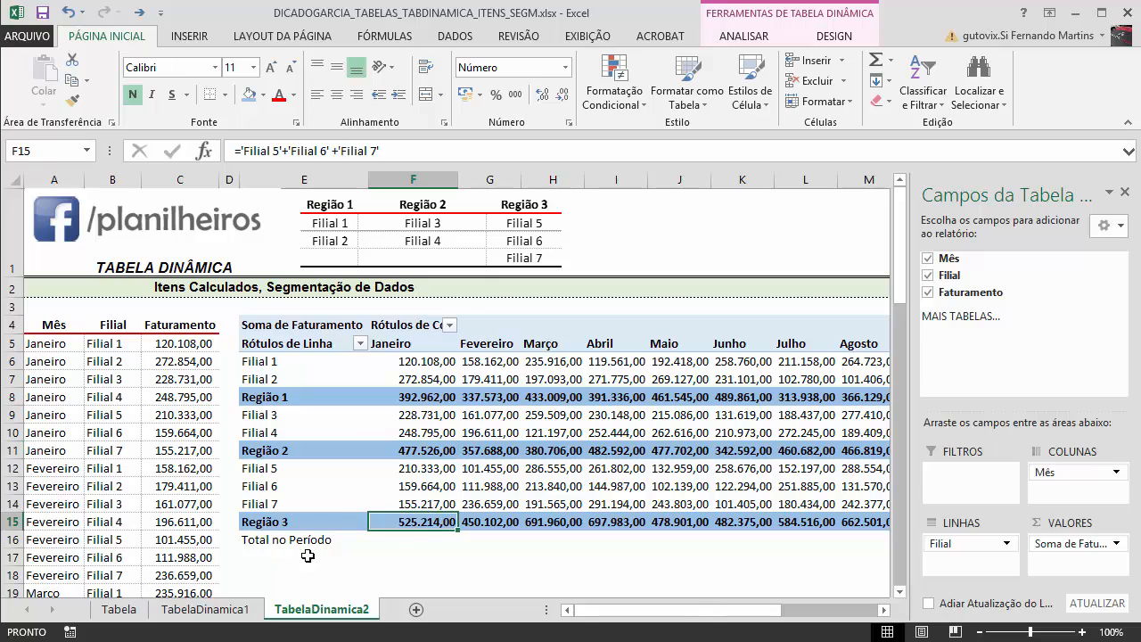
click(301, 544)
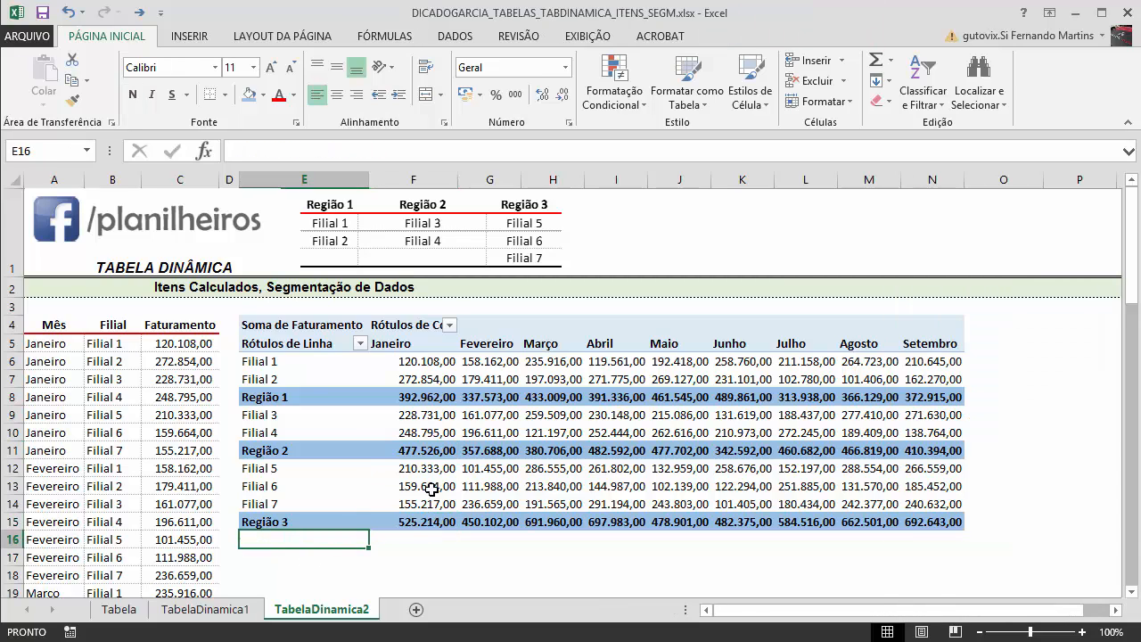
Start a new calculated item named Total Período in the Filial field and empty its formula
click(388, 464)
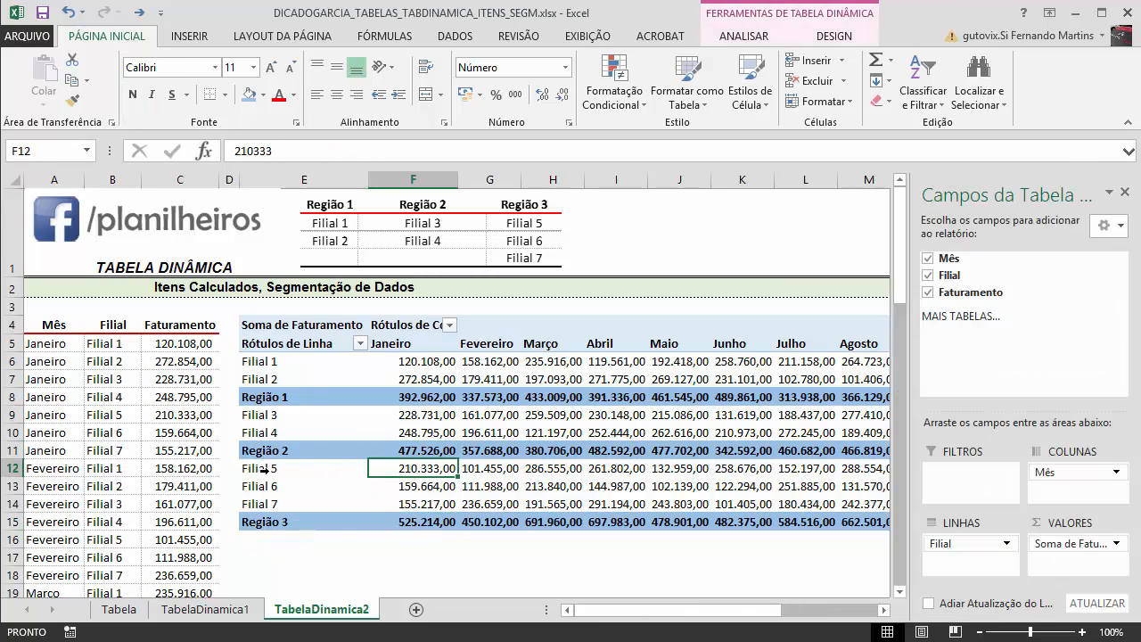
click(264, 470)
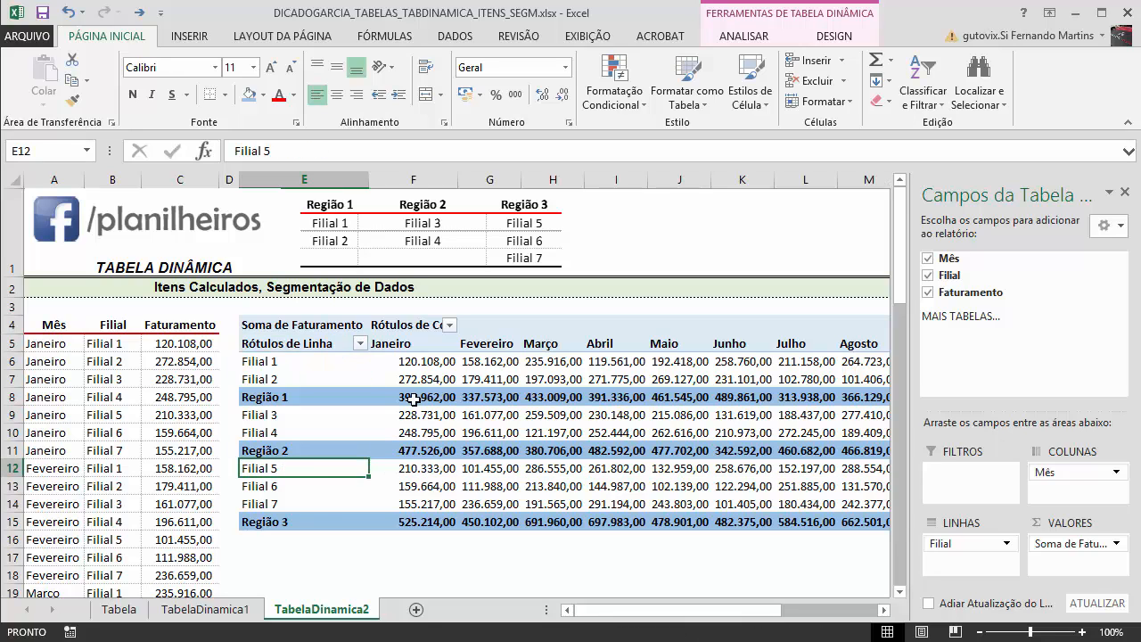
click(747, 37)
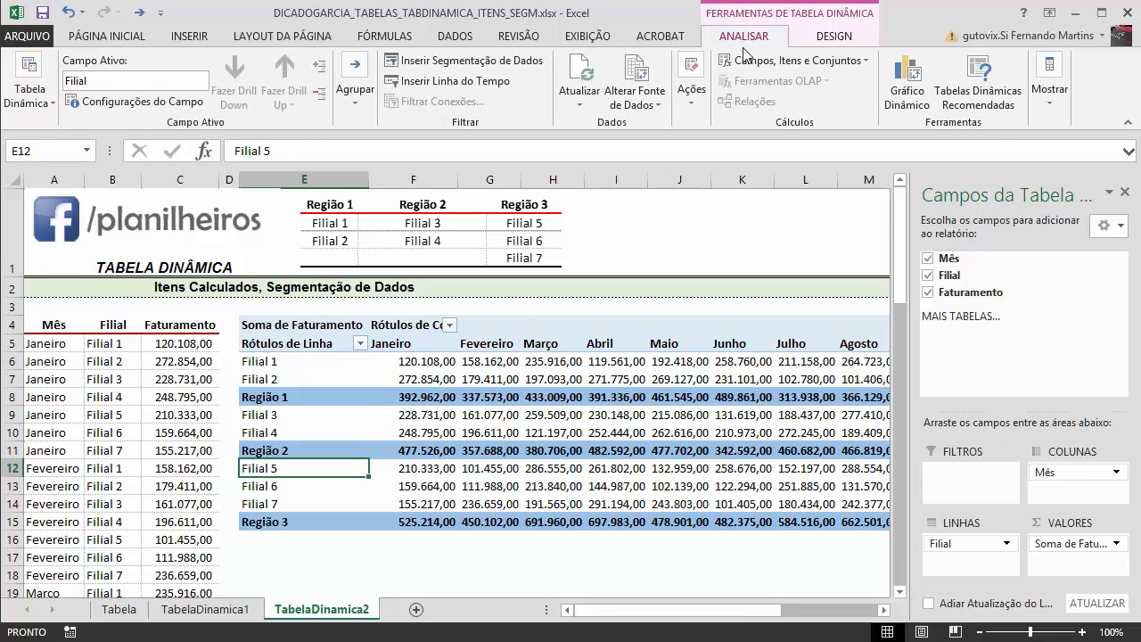
click(747, 59)
click(798, 105)
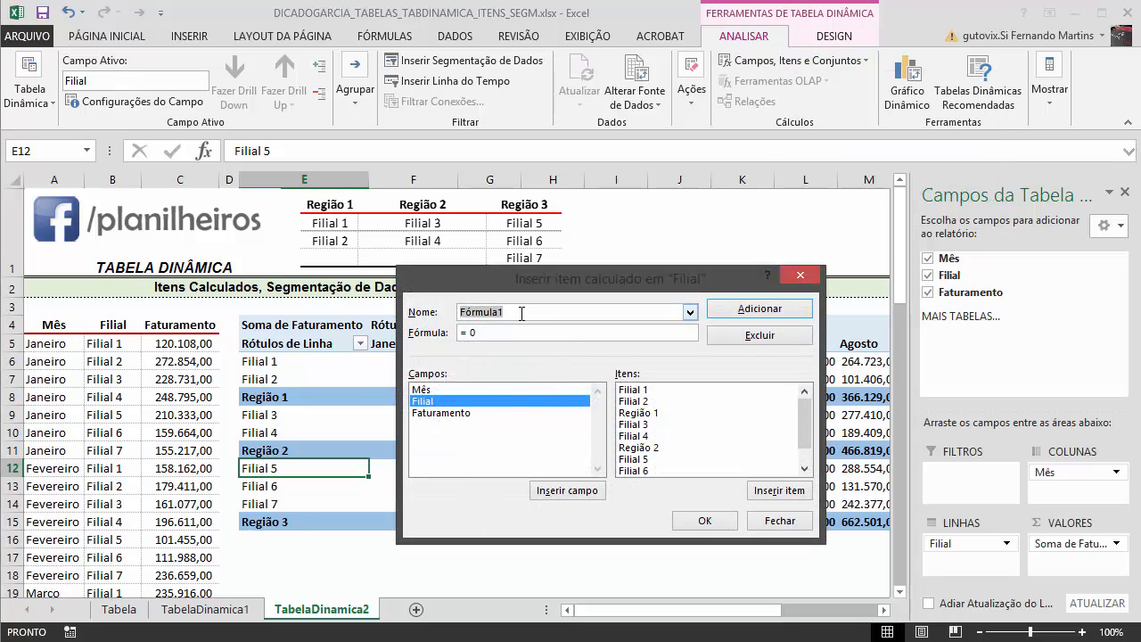
text(Total Período)
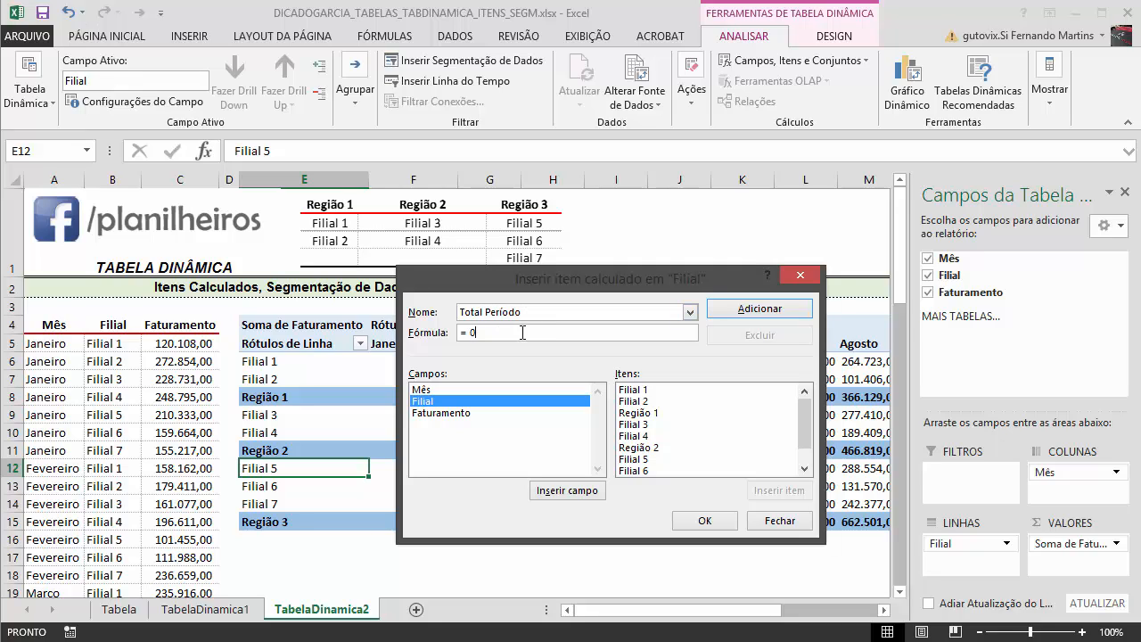
drag(522, 332, 343, 331)
key(BackSpace)
Define the Total Período item's formula as 'Região 1' + 'Região 2' + 'Região 3' and create the item
click(653, 414)
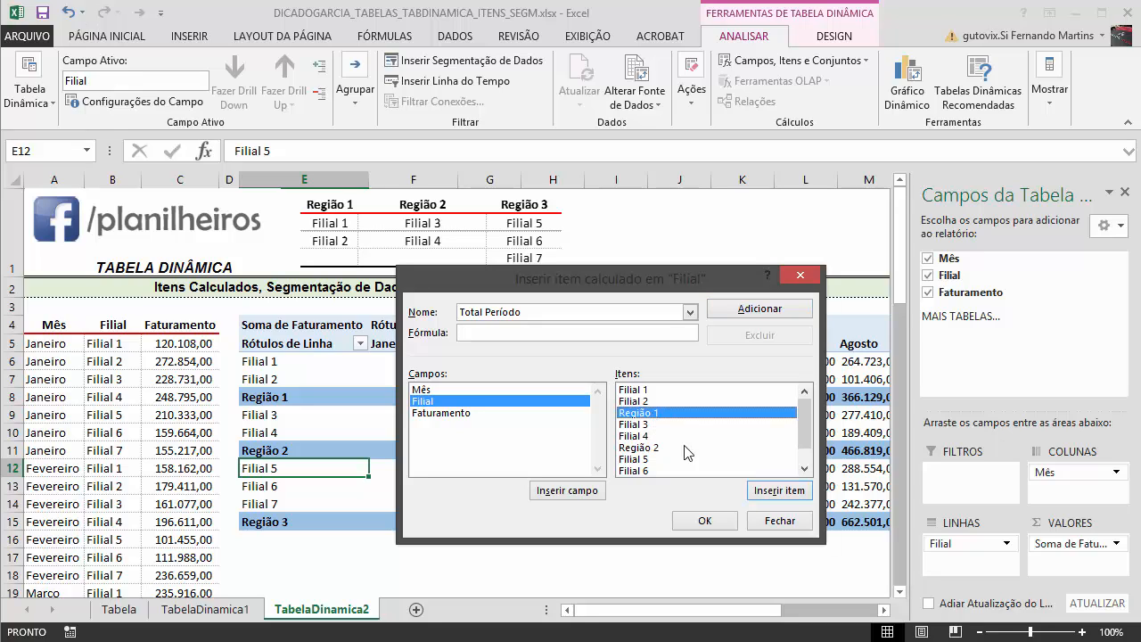
click(757, 486)
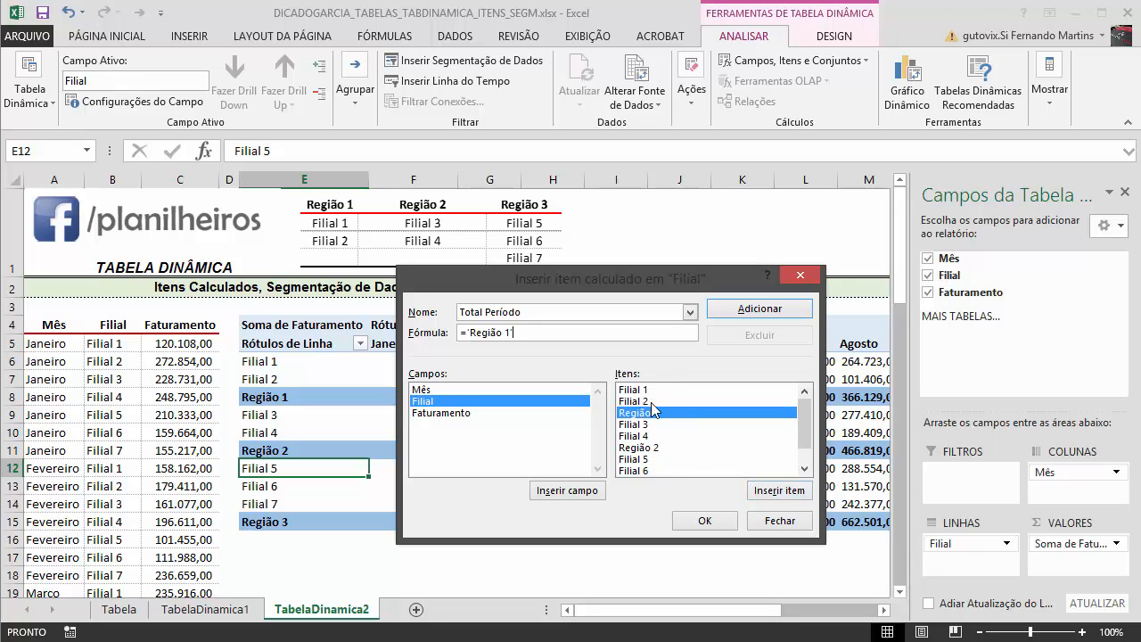
text(+)
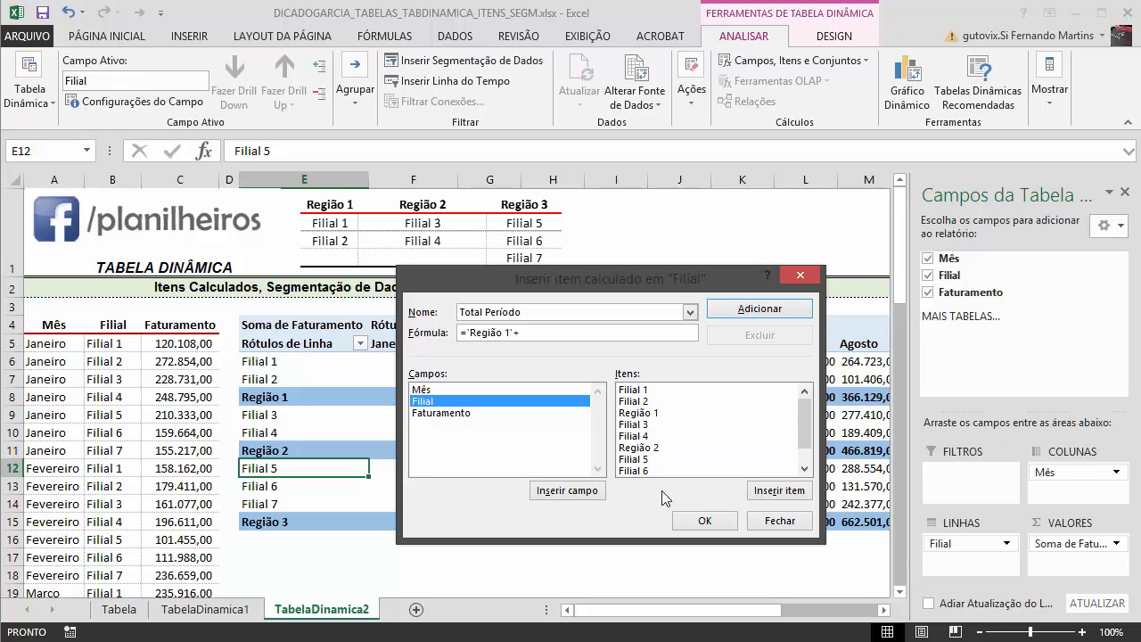
click(651, 447)
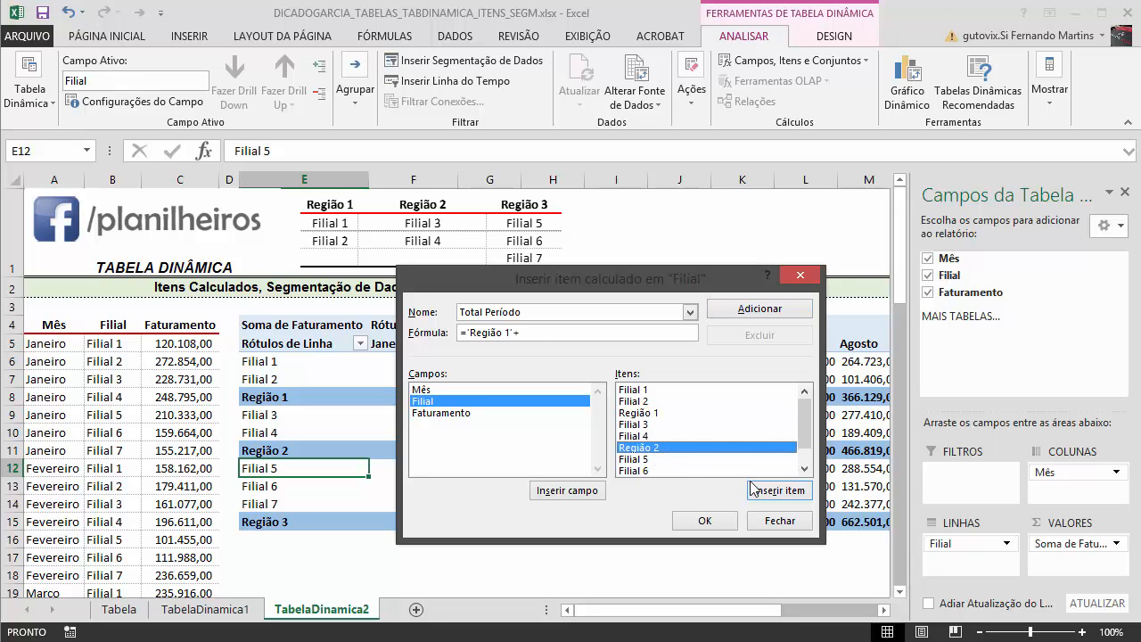
click(768, 490)
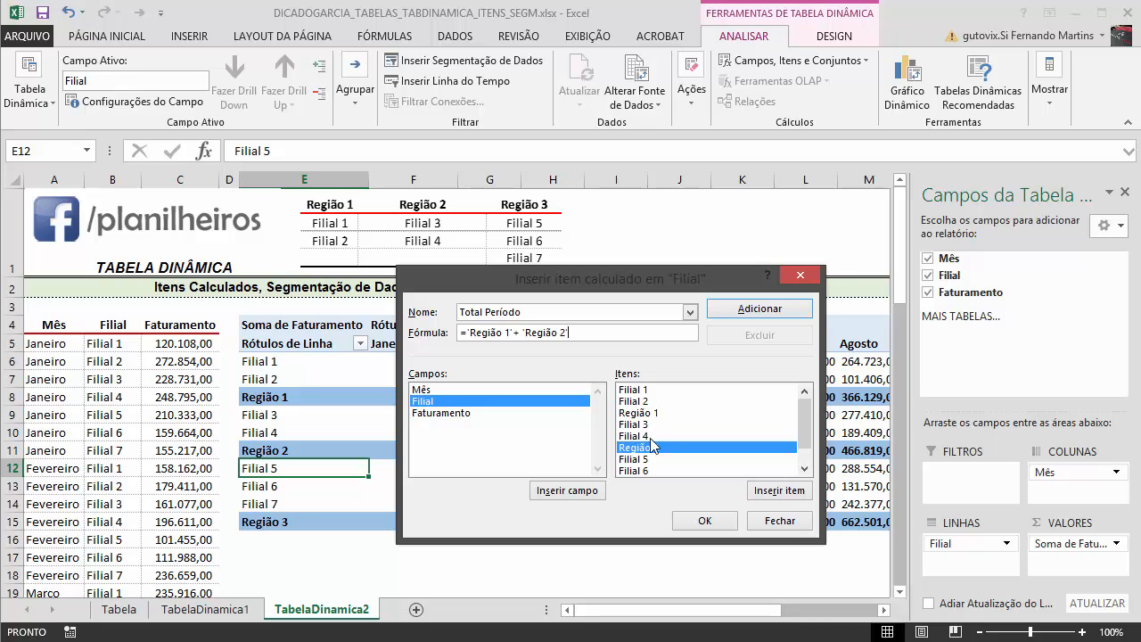
text(+)
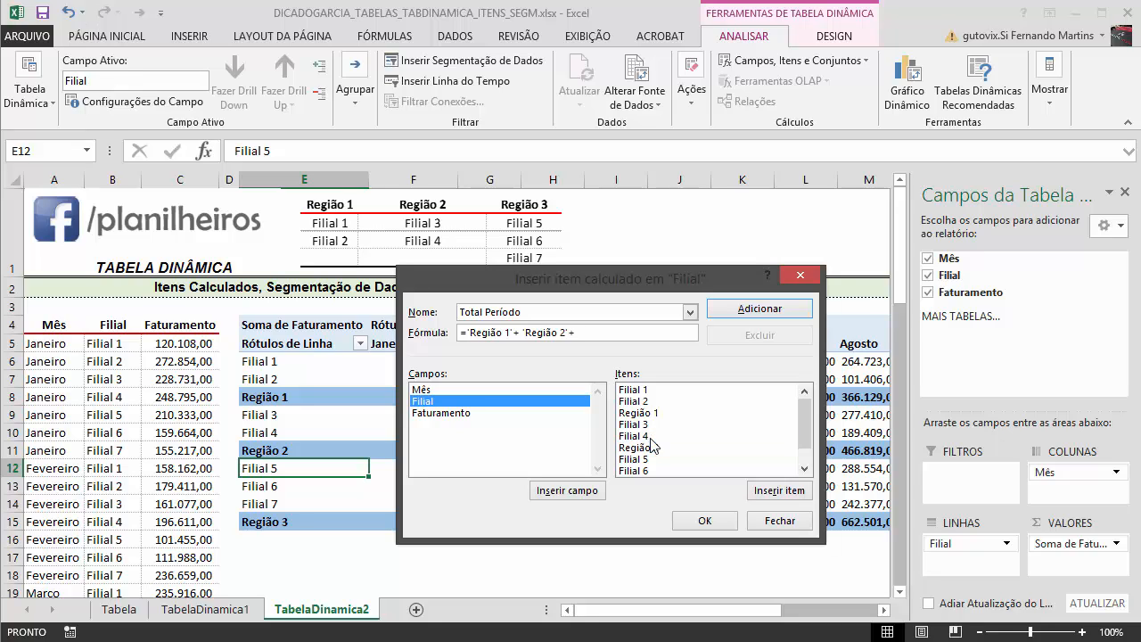
drag(805, 433, 805, 466)
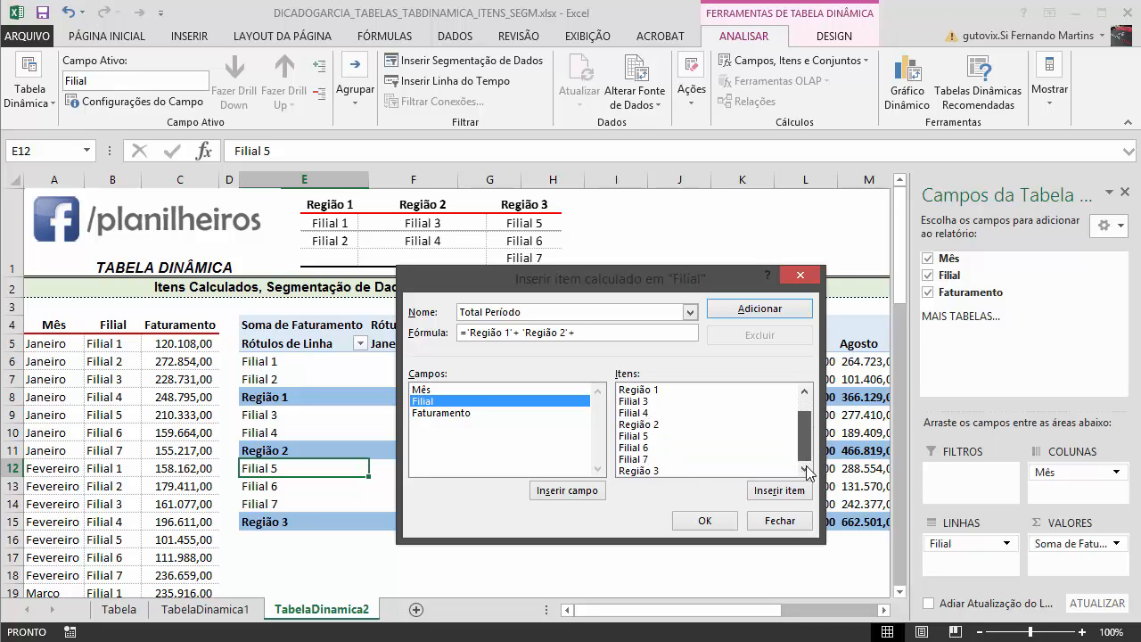
click(644, 471)
click(777, 491)
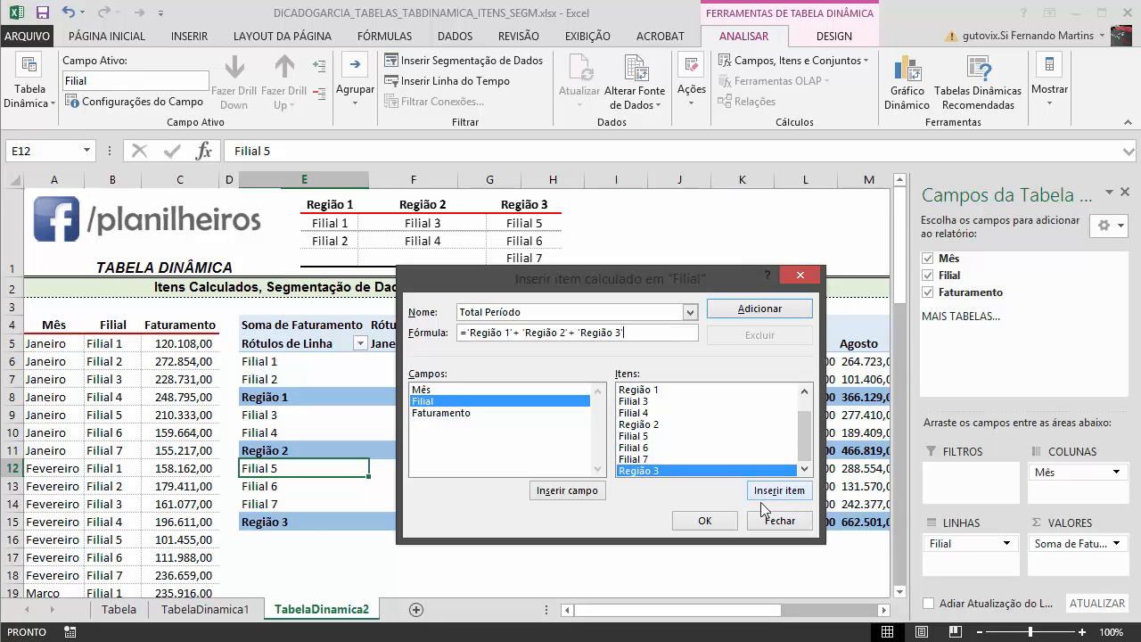
click(704, 522)
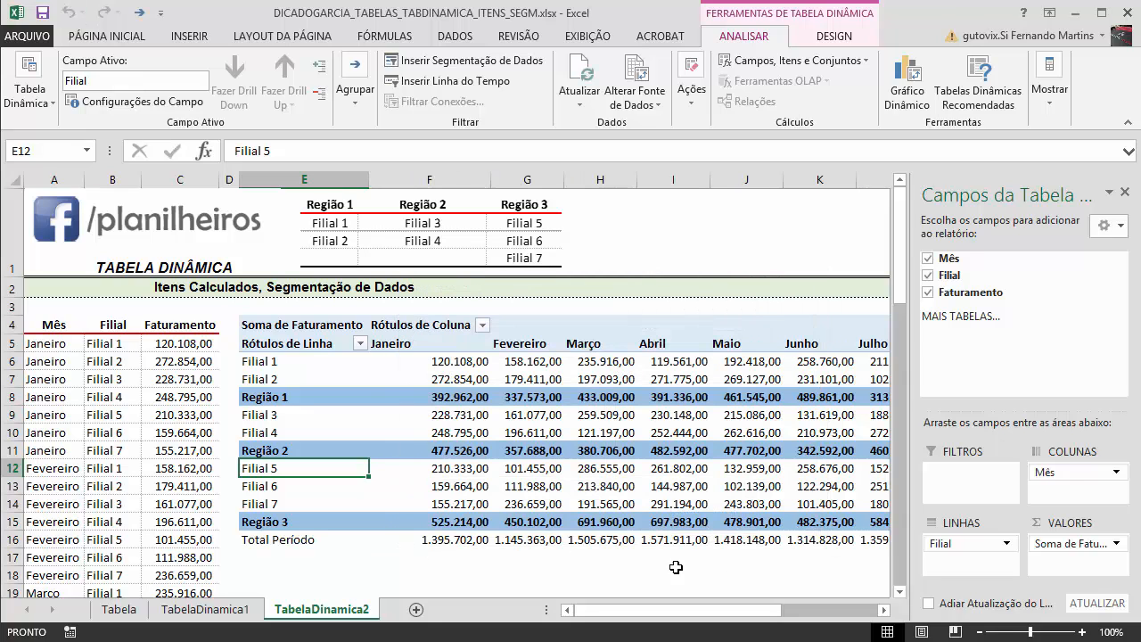
Fill the entire Total Período row of the PivotTable with a medium orange theme colour
click(241, 538)
click(124, 38)
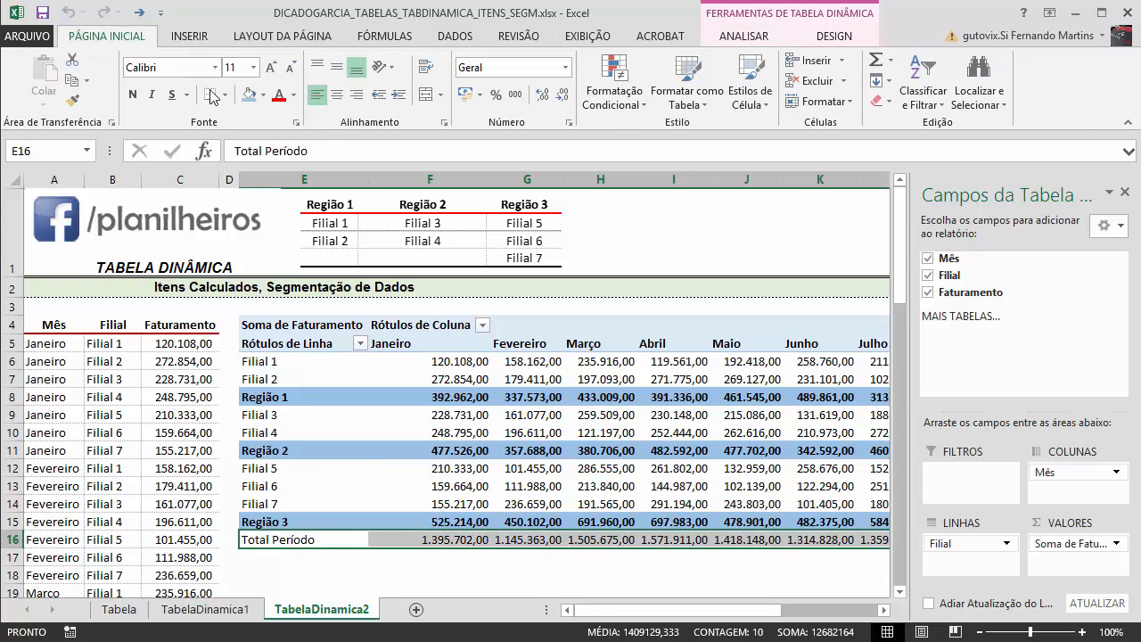
click(263, 95)
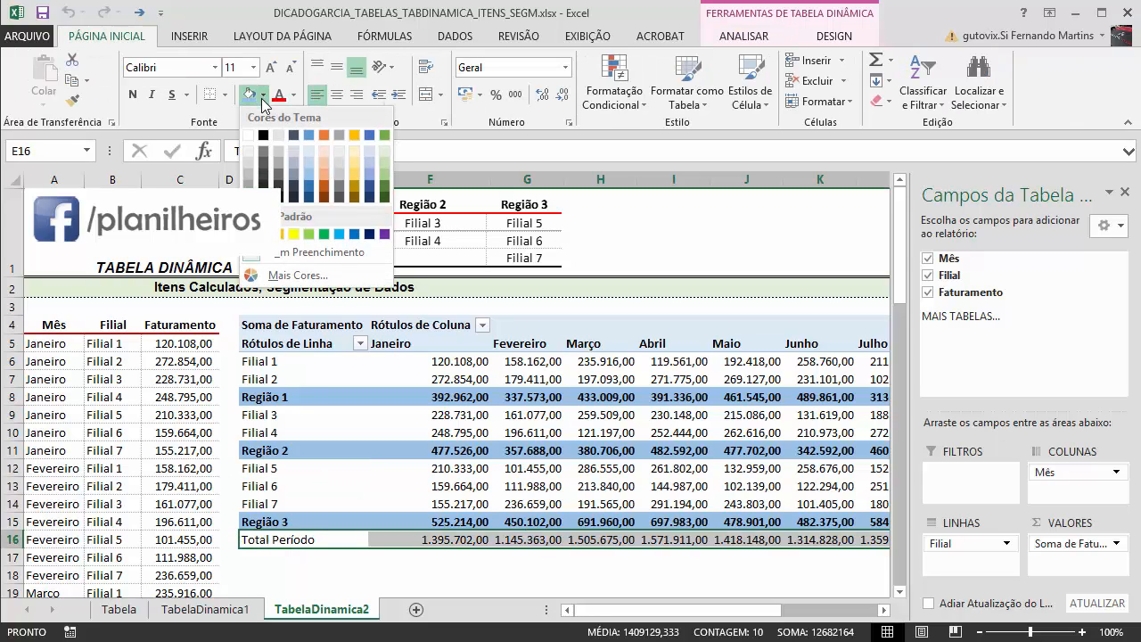
click(326, 183)
click(600, 588)
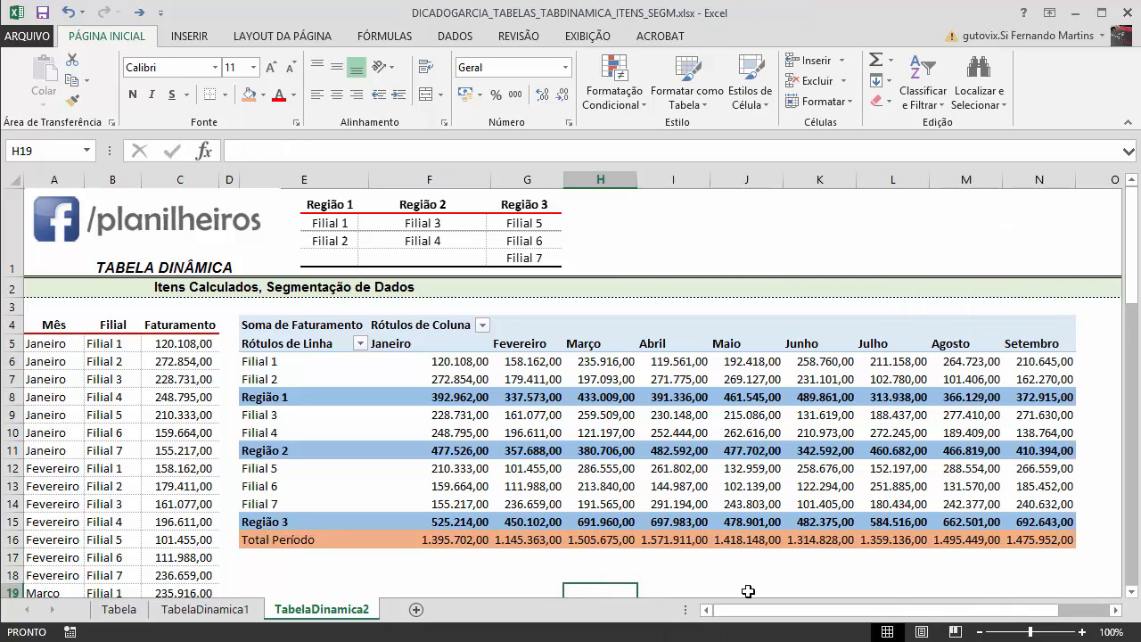
Examine the calculated item formula behind the Total Período values in several month columns
click(517, 435)
click(419, 483)
click(437, 537)
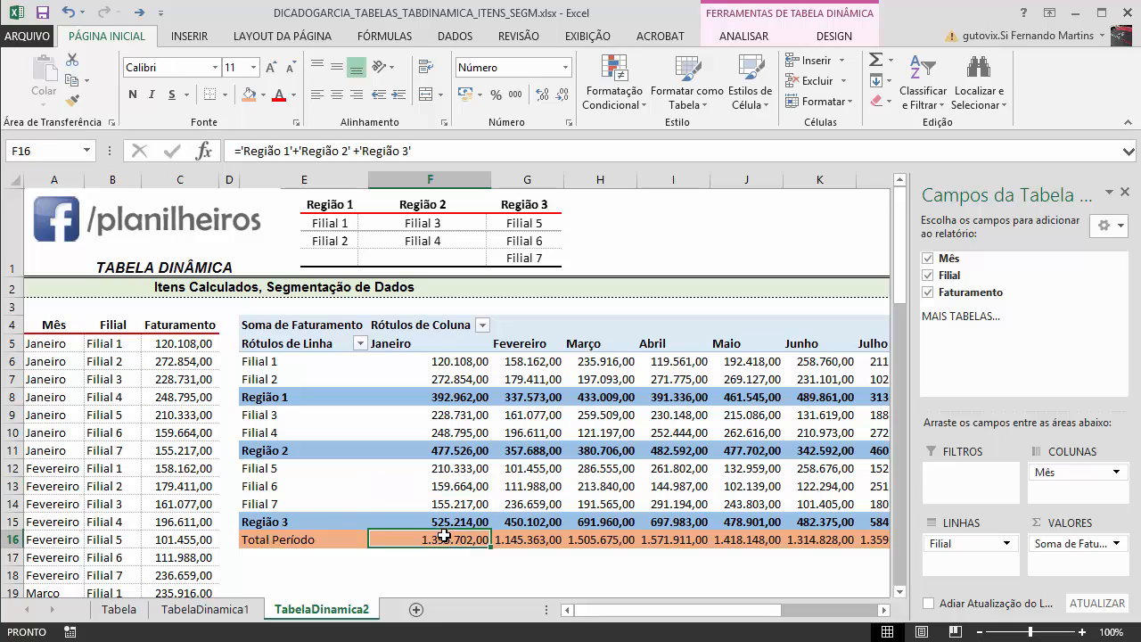
click(542, 538)
click(659, 540)
click(768, 540)
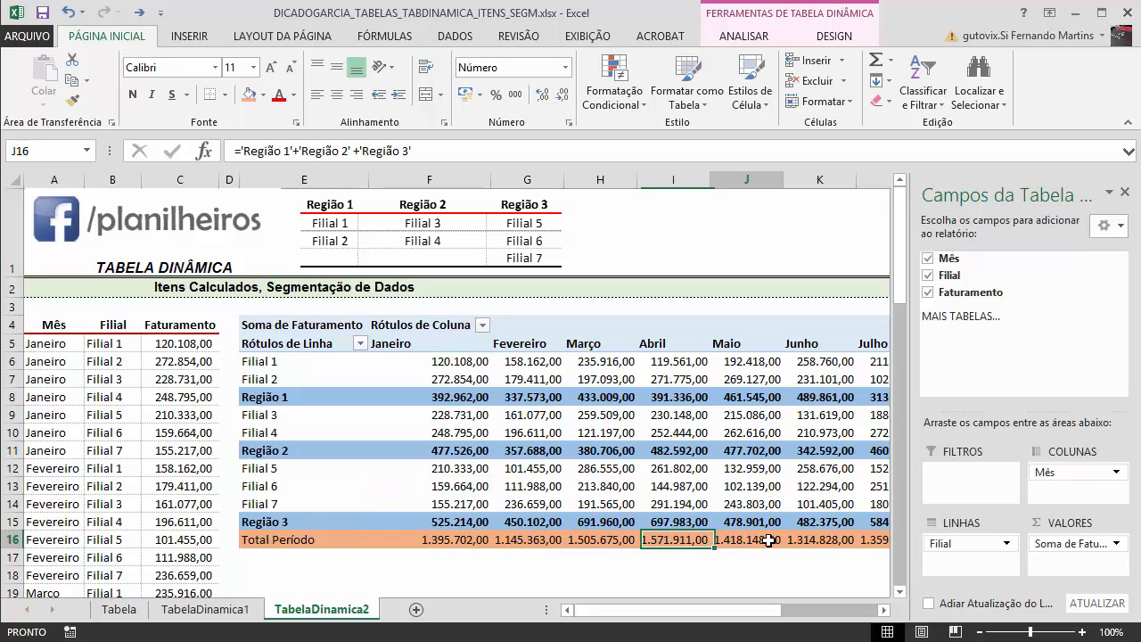
click(720, 488)
click(673, 450)
click(527, 415)
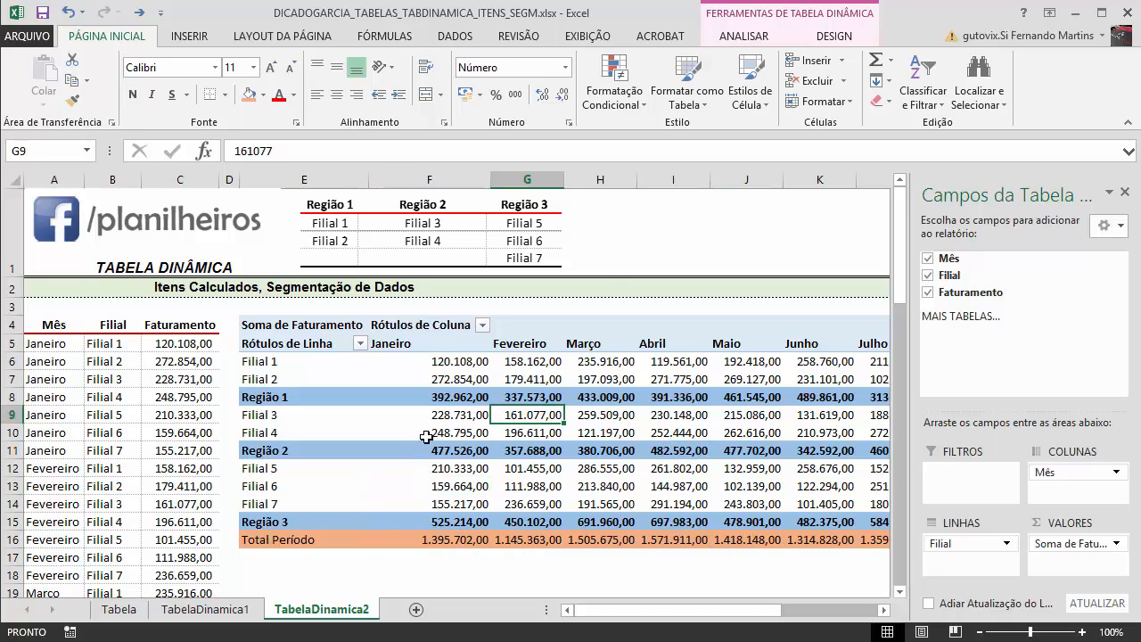
Compare which calculated field and item commands are available for a value cell and for a Filial row label
click(743, 35)
click(802, 59)
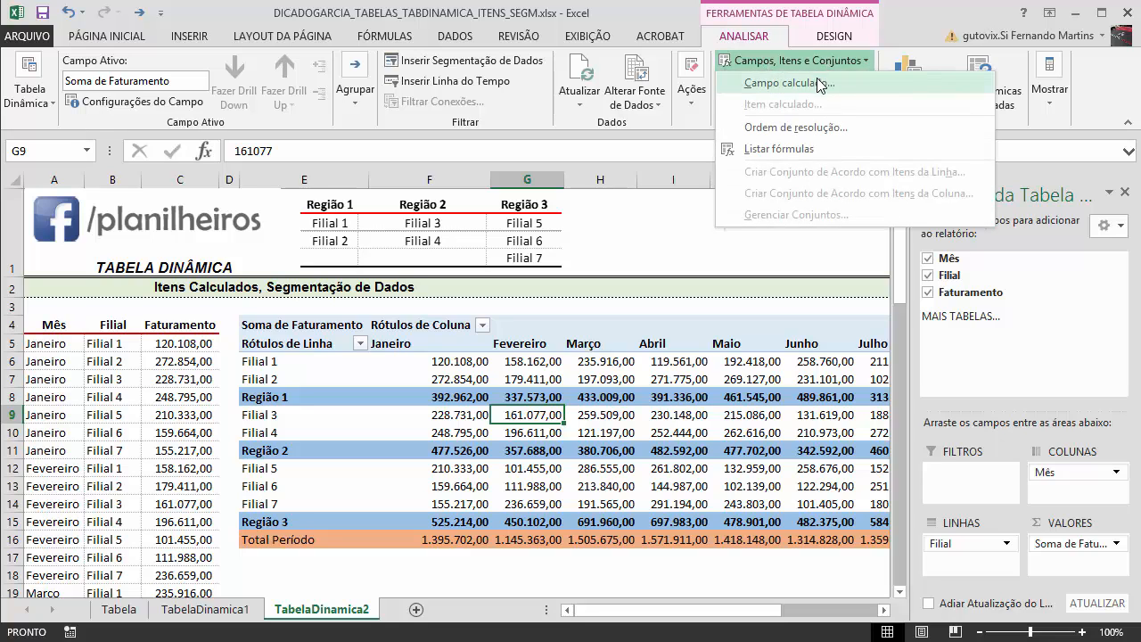
click(272, 413)
click(273, 414)
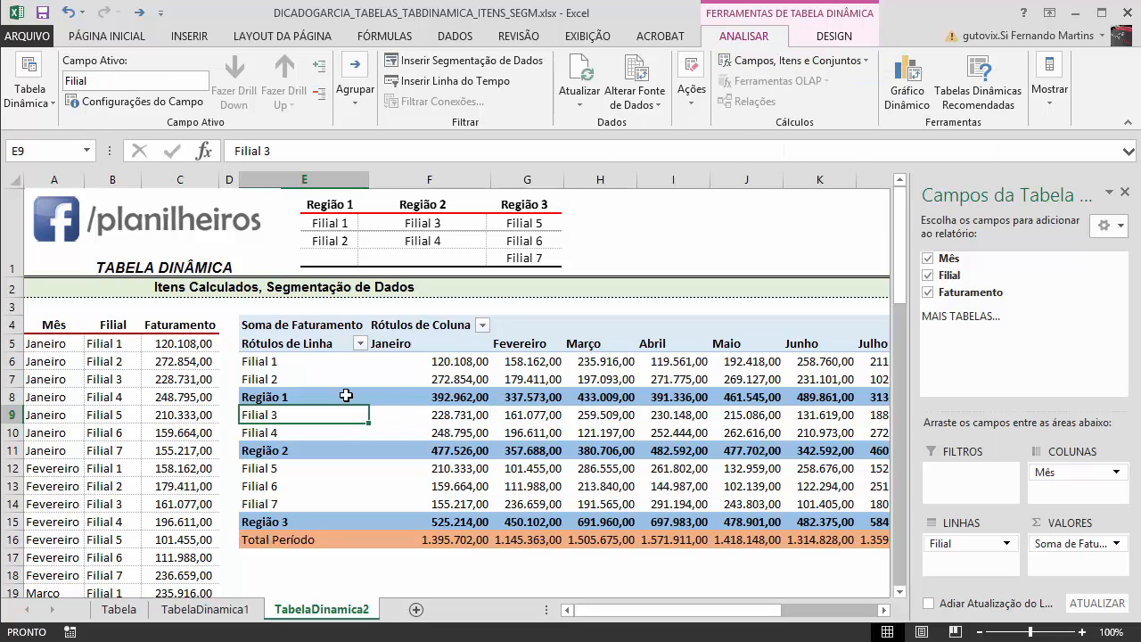
click(797, 59)
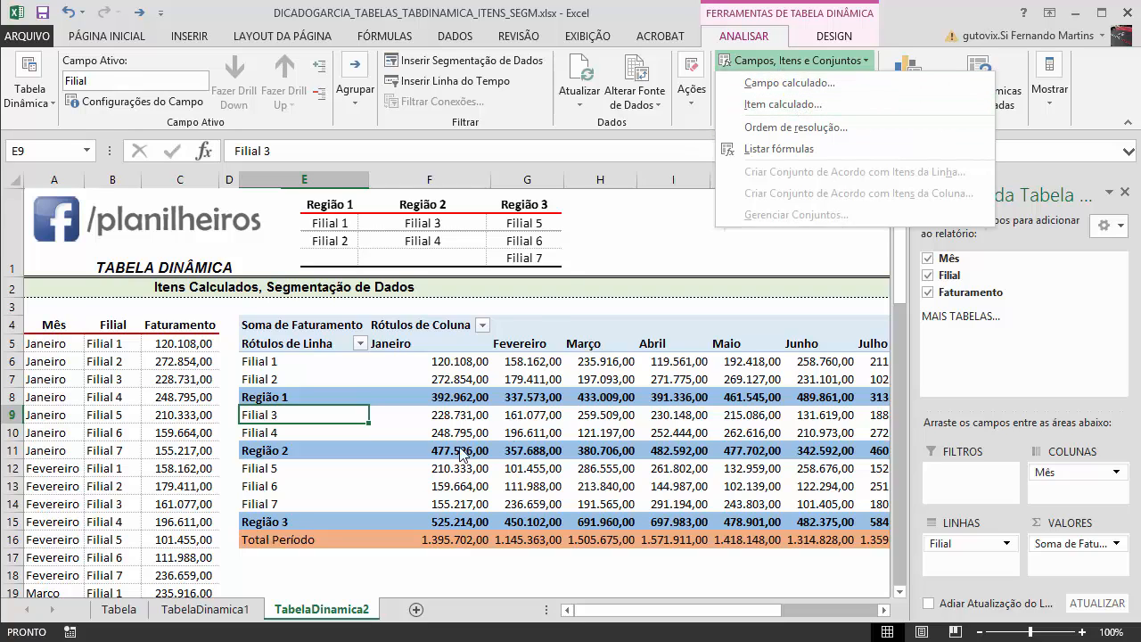
click(410, 441)
click(459, 428)
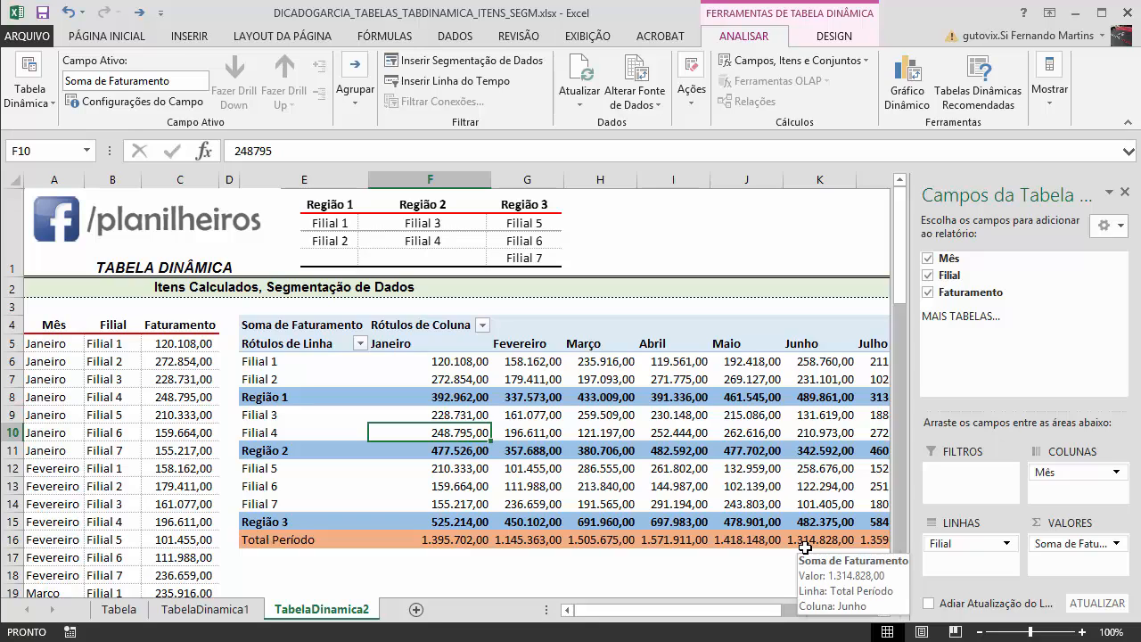
Review the finished Tabela, TabelaDinamica1 and TabelaDinamica2 sheets by switching between them
click(121, 613)
click(182, 615)
click(217, 609)
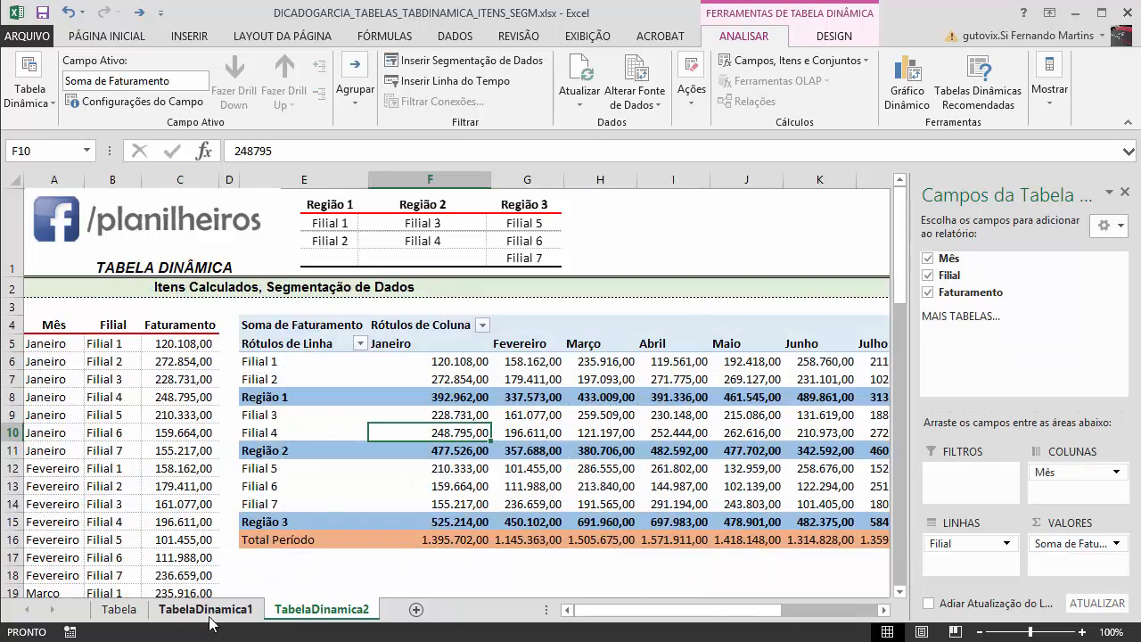
click(132, 610)
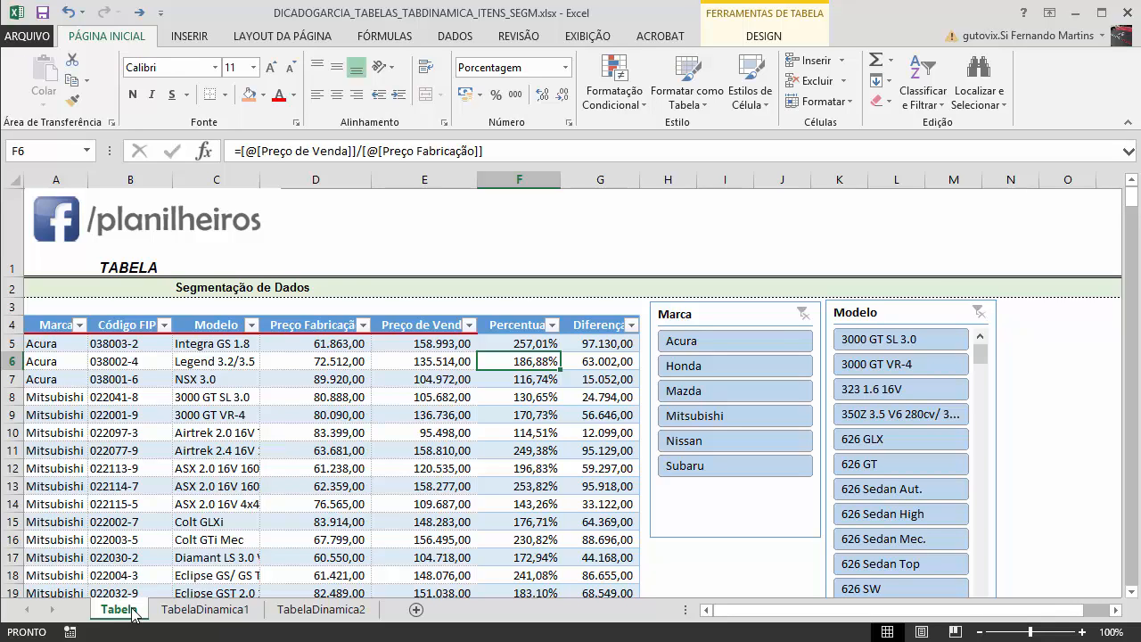
click(203, 610)
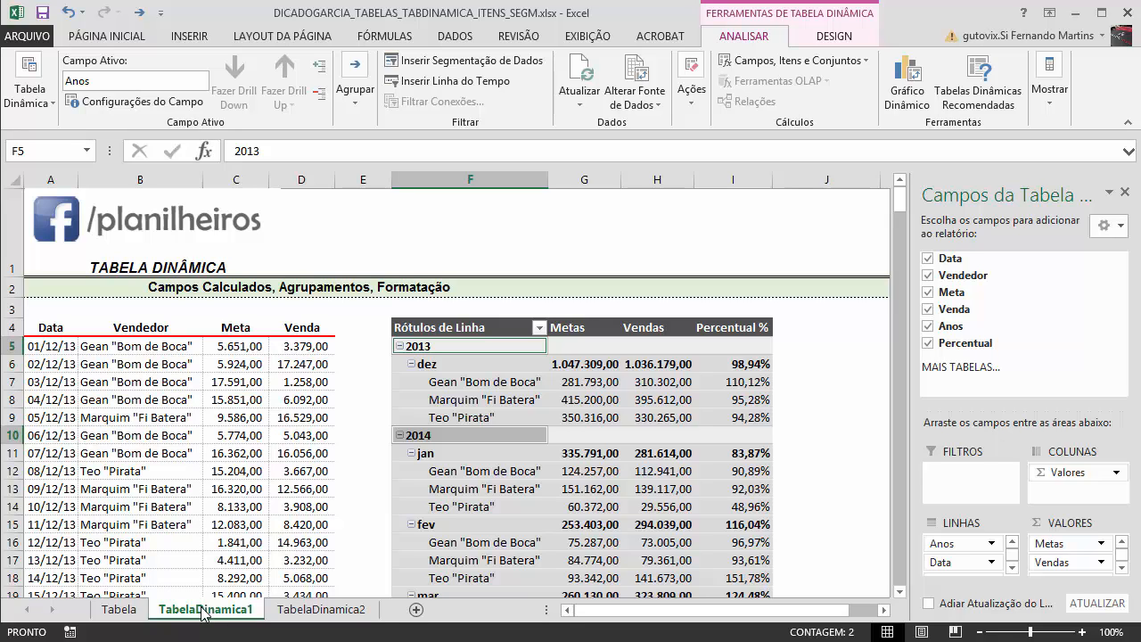
click(317, 611)
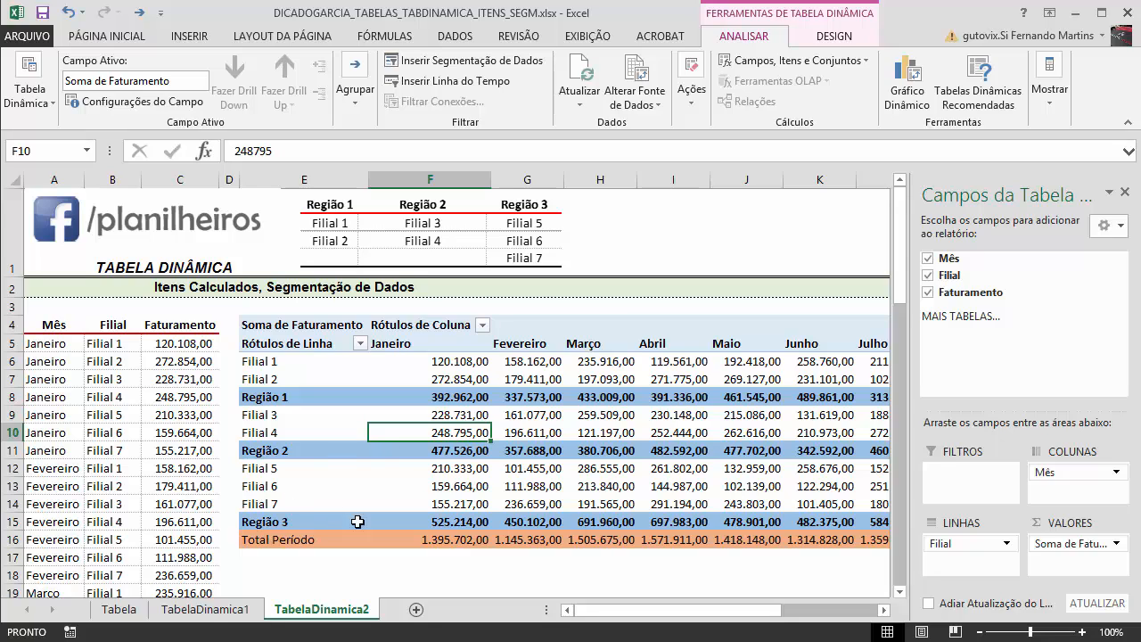
click(211, 611)
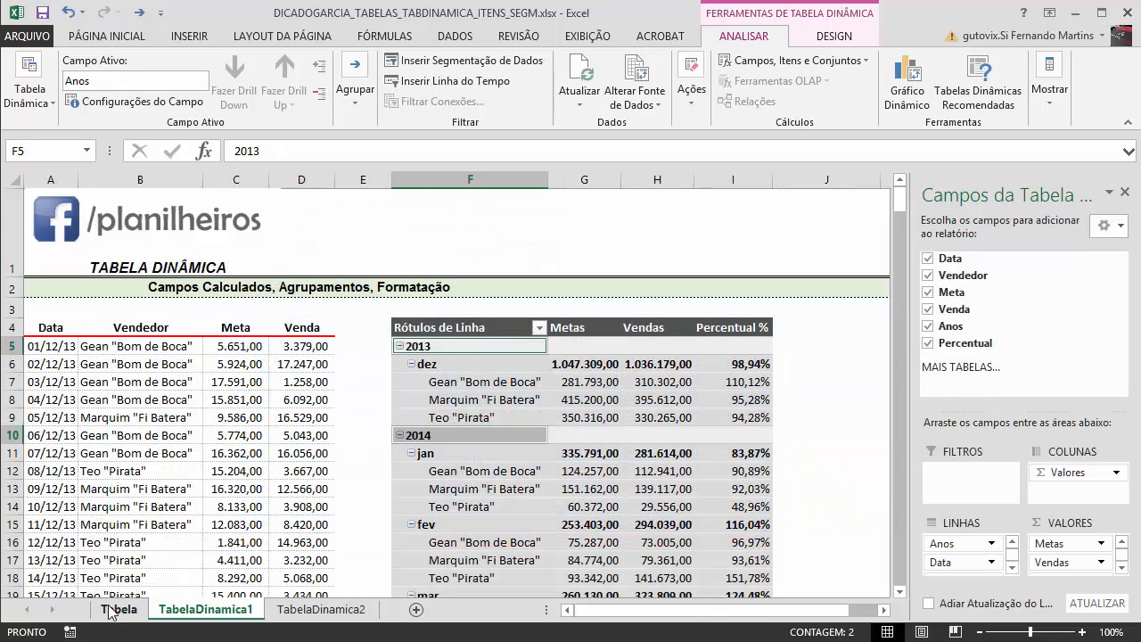
click(118, 609)
click(190, 611)
click(294, 610)
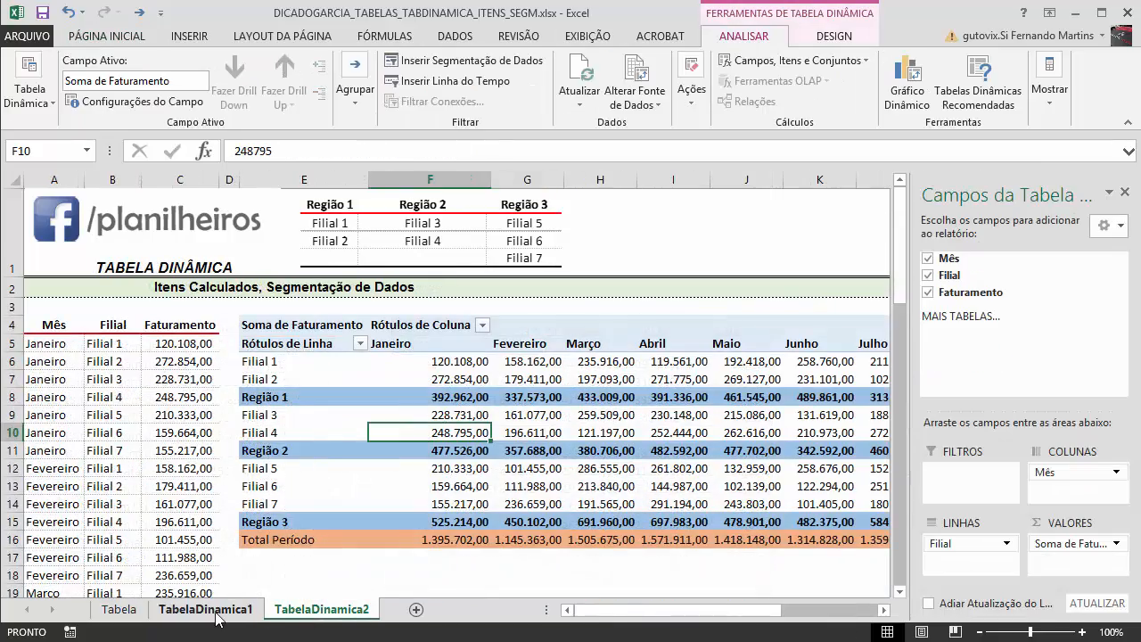
click(212, 613)
click(123, 610)
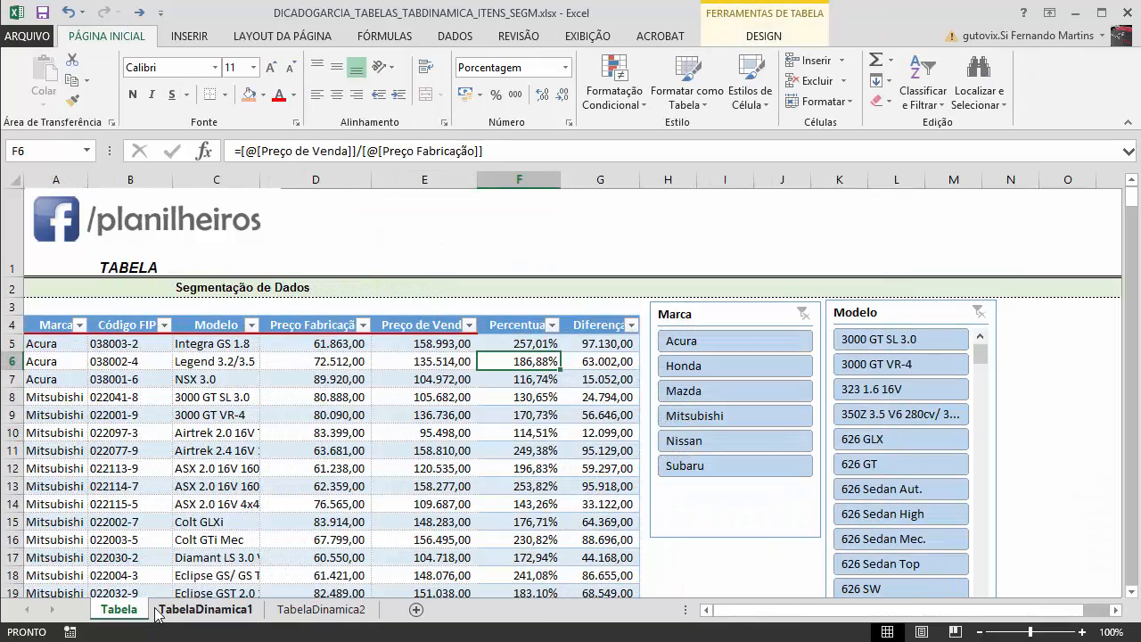
click(196, 611)
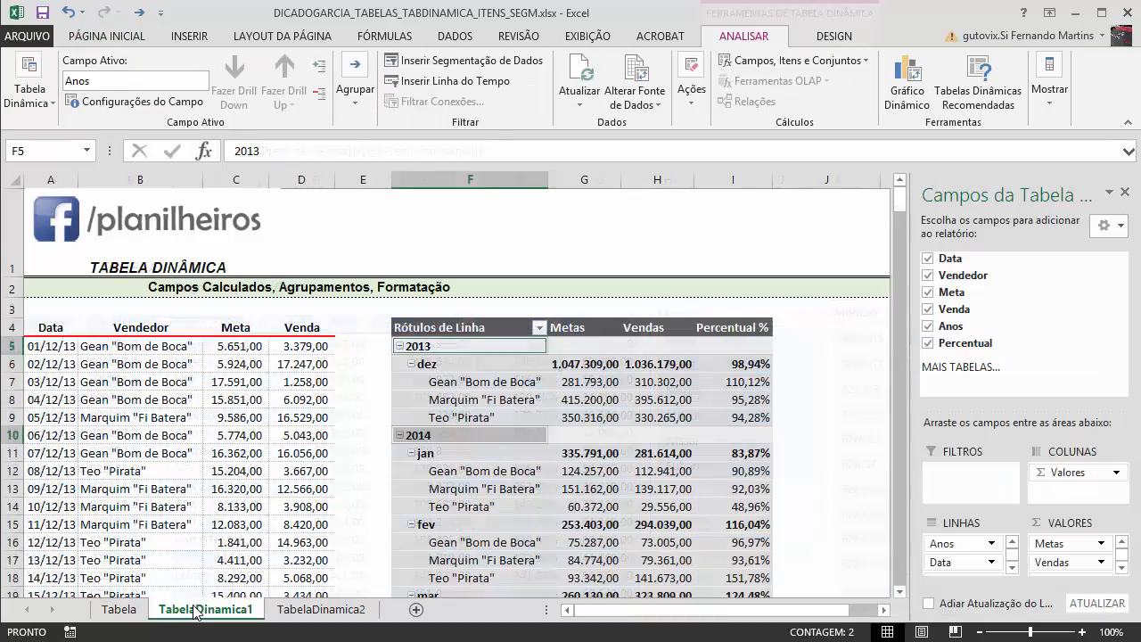
click(301, 610)
click(205, 610)
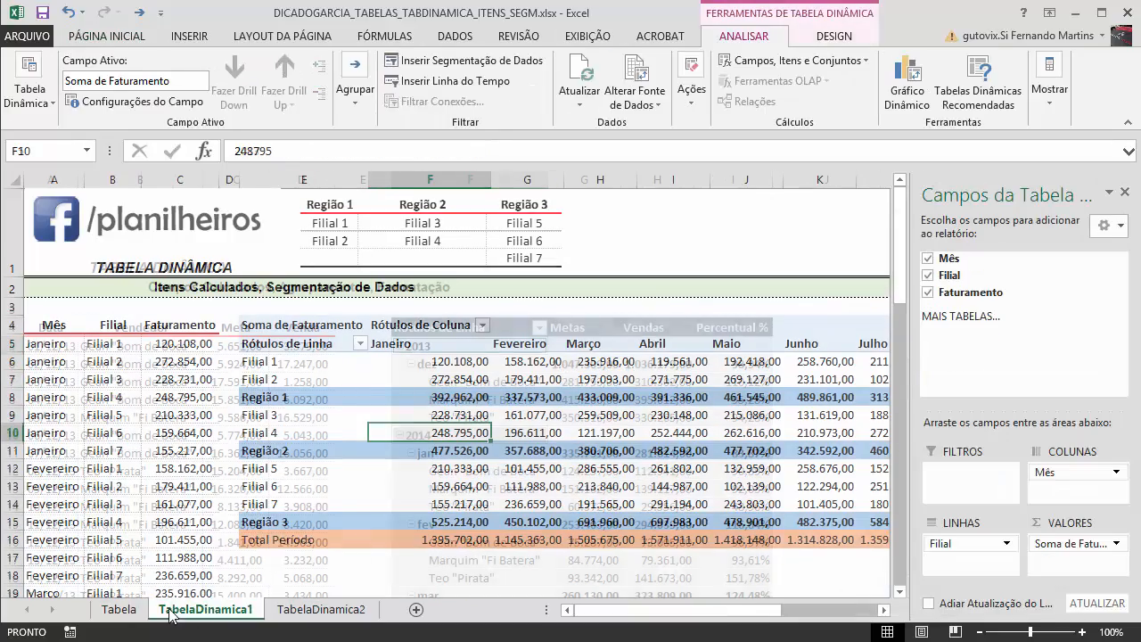
click(119, 610)
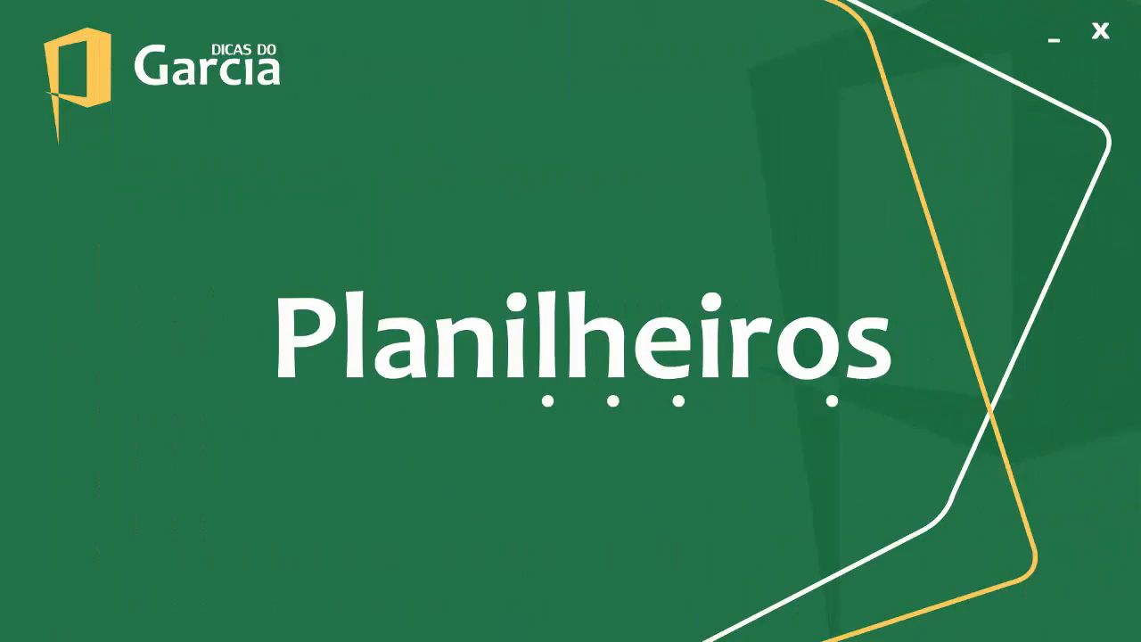